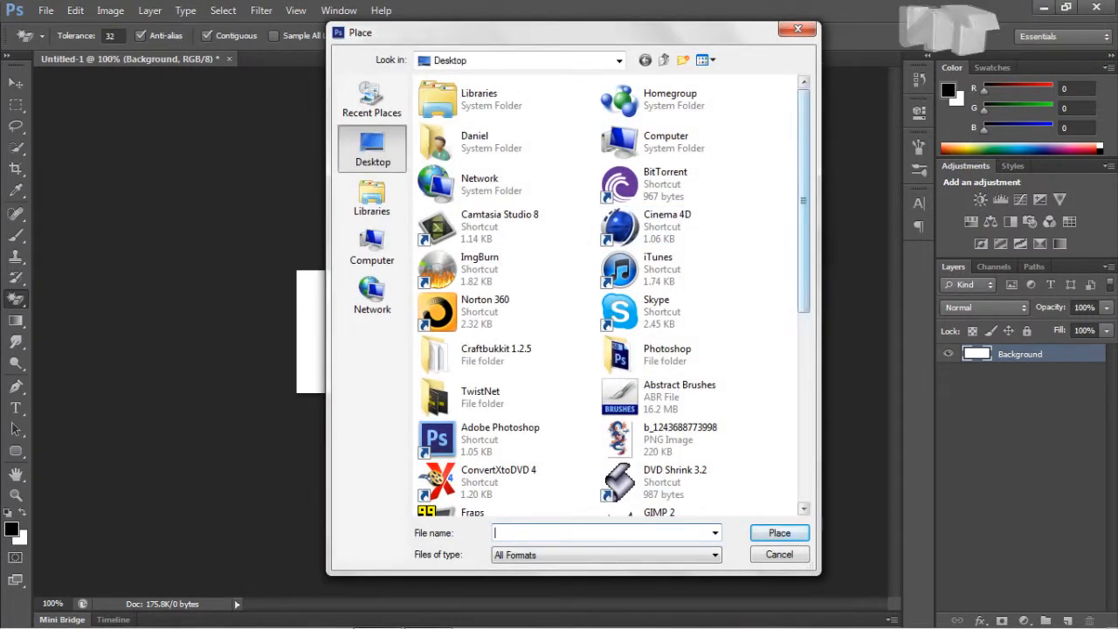
pyautogui.scroll(-3, 612, 297)
pyautogui.moveTo(804, 314); pyautogui.dragTo(804, 389)
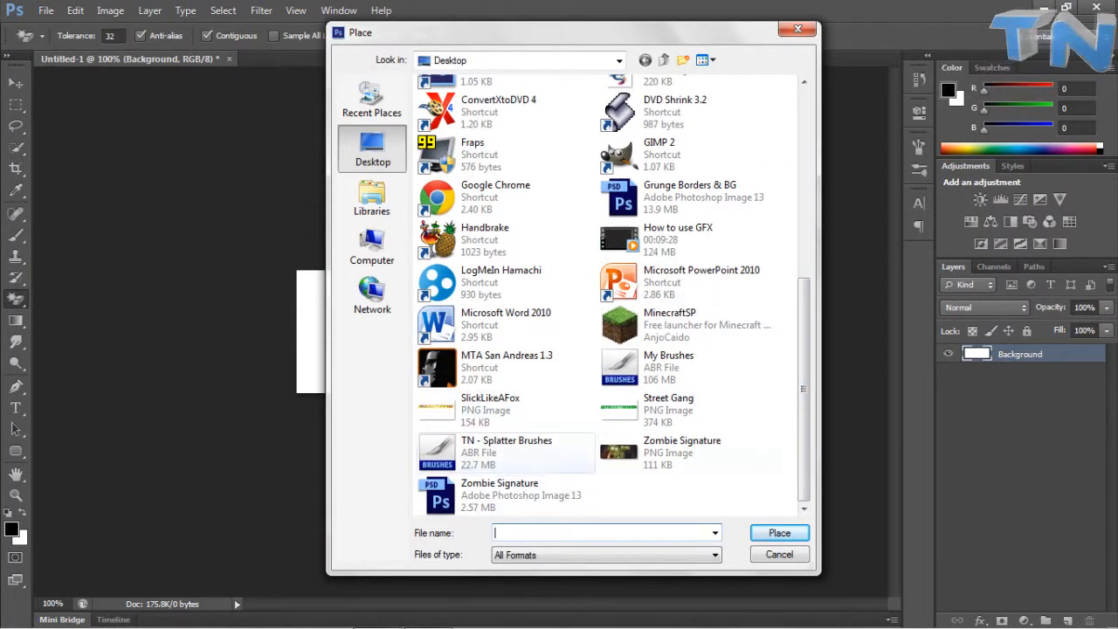
pyautogui.scroll(2, 681, 367)
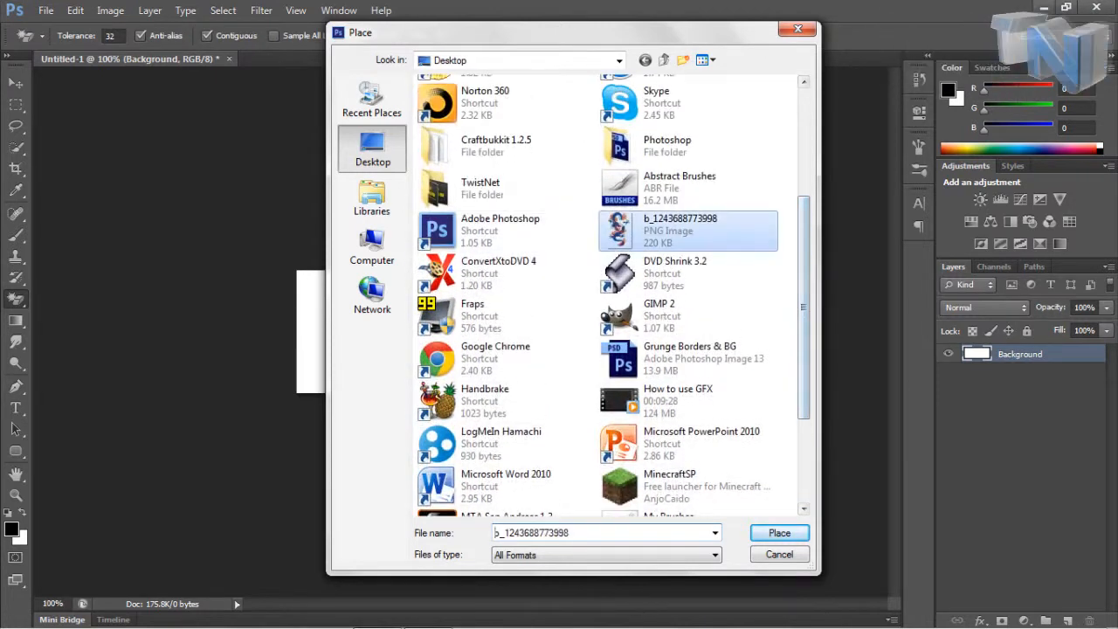
pyautogui.doubleClick(684, 229)
pyautogui.press('Return')
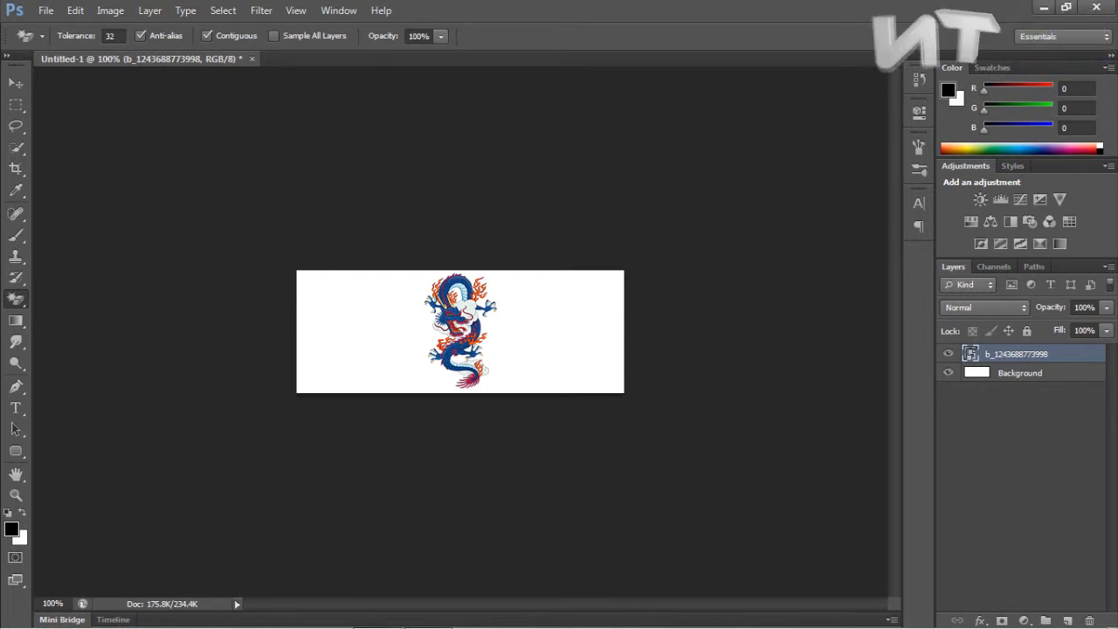
# Rasterize the placed dragon smart object.
pyautogui.click(45, 11)
pyautogui.click(376, 314)
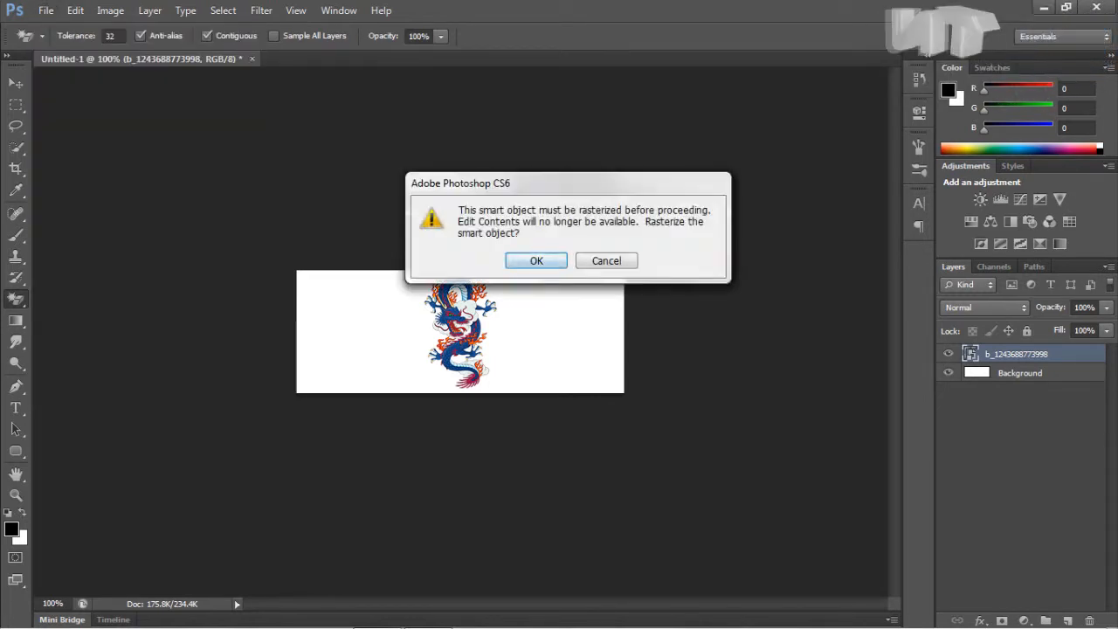
pyautogui.press('Return')
# Move the dragon with the Move tool to the left end of the canvas.
pyautogui.press('v')
pyautogui.moveTo(442, 264)
pyautogui.mouseDown()
pyautogui.moveTo(424, 272)
pyautogui.moveTo(459, 271)
pyautogui.moveTo(444, 268)
pyautogui.mouseUp()
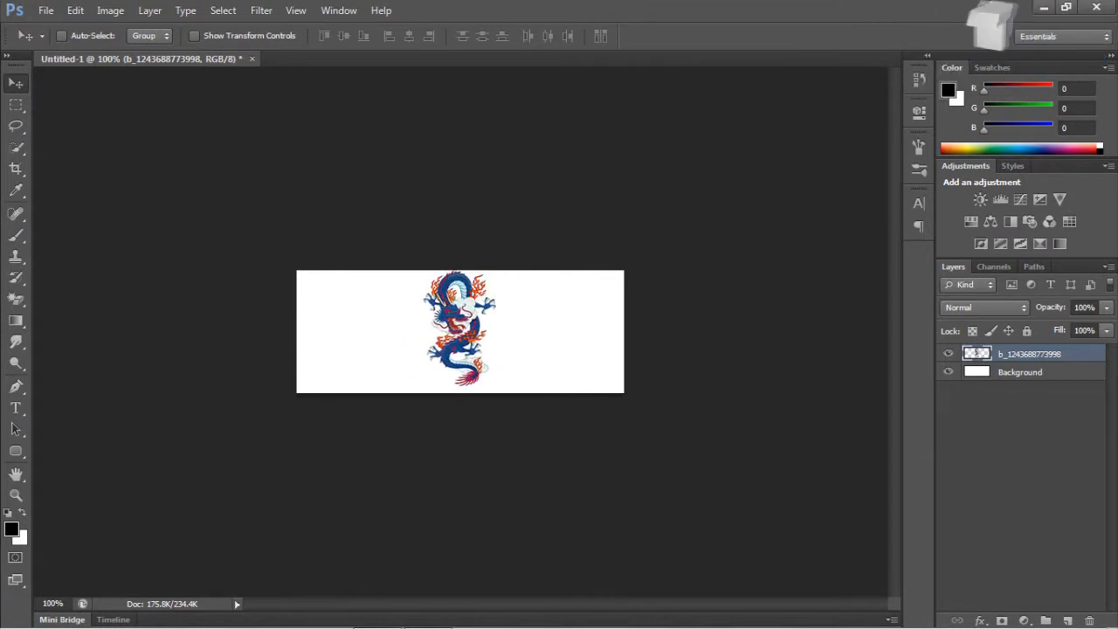
pyautogui.scroll(5, 456, 318)
pyautogui.scroll(-5, 461, 332)
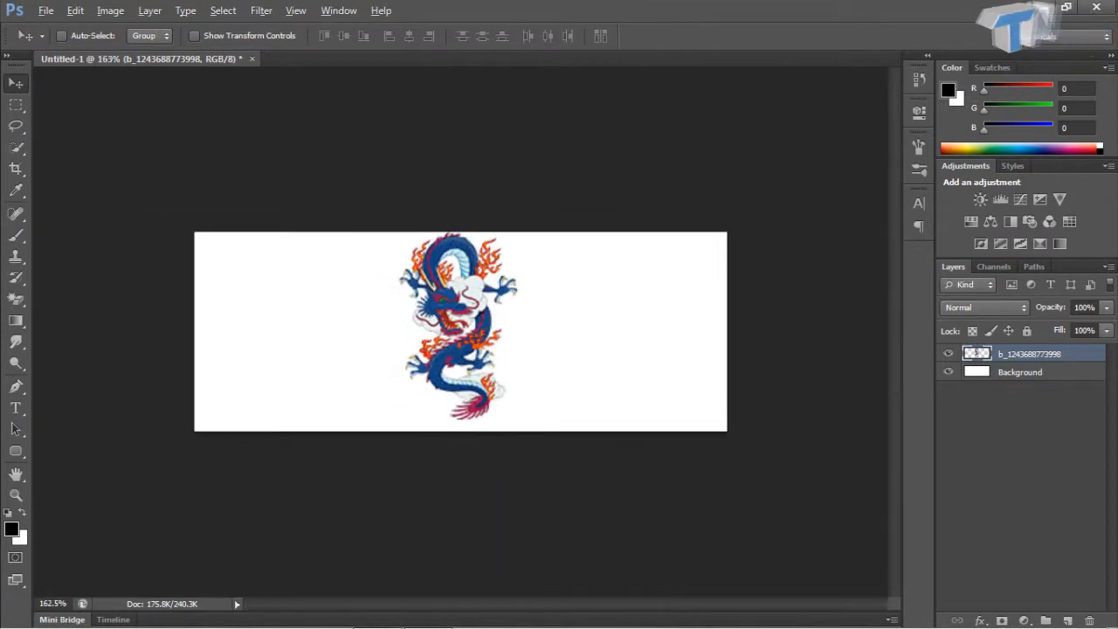
pyautogui.scroll(-1, 460, 332)
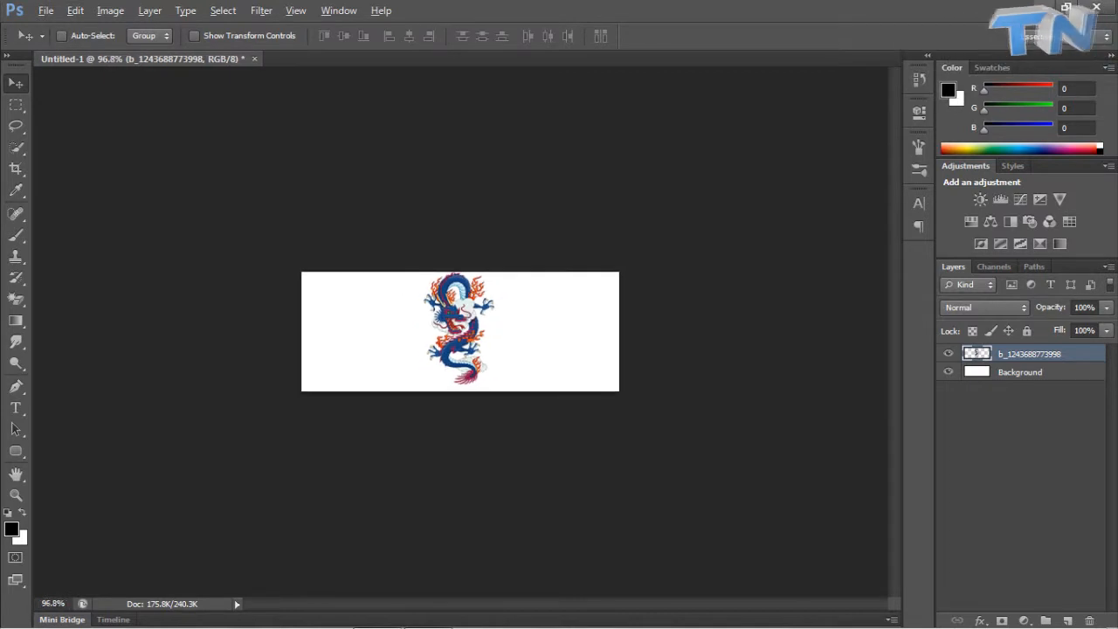
pyautogui.click(53, 603)
pyautogui.write('10')
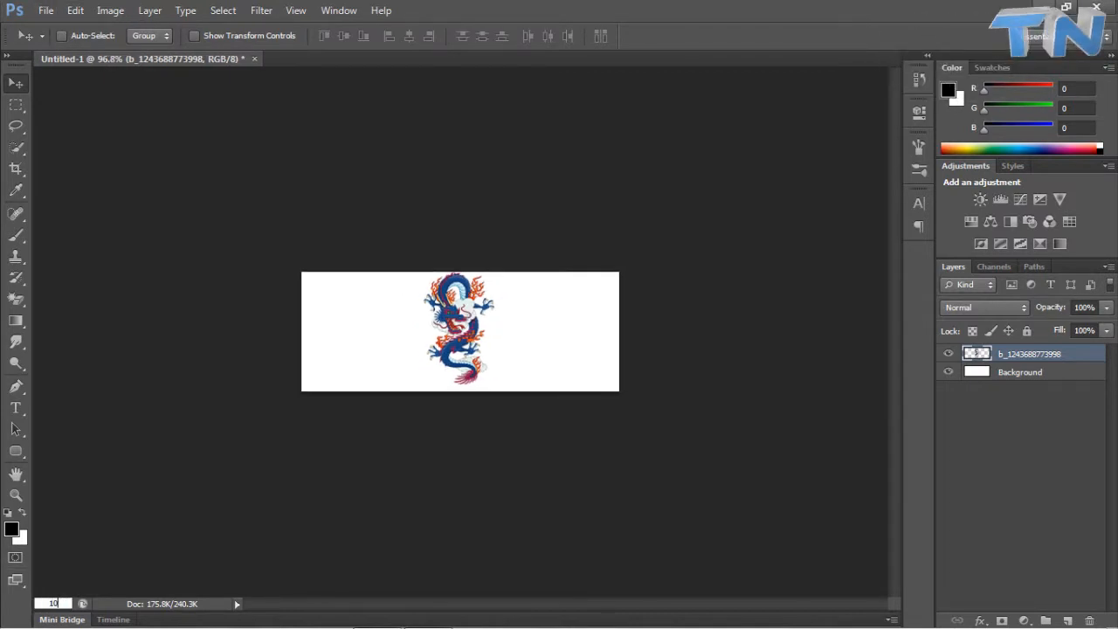
pyautogui.write('0')
pyautogui.press('Return')
pyautogui.moveTo(451, 309); pyautogui.dragTo(335, 308)
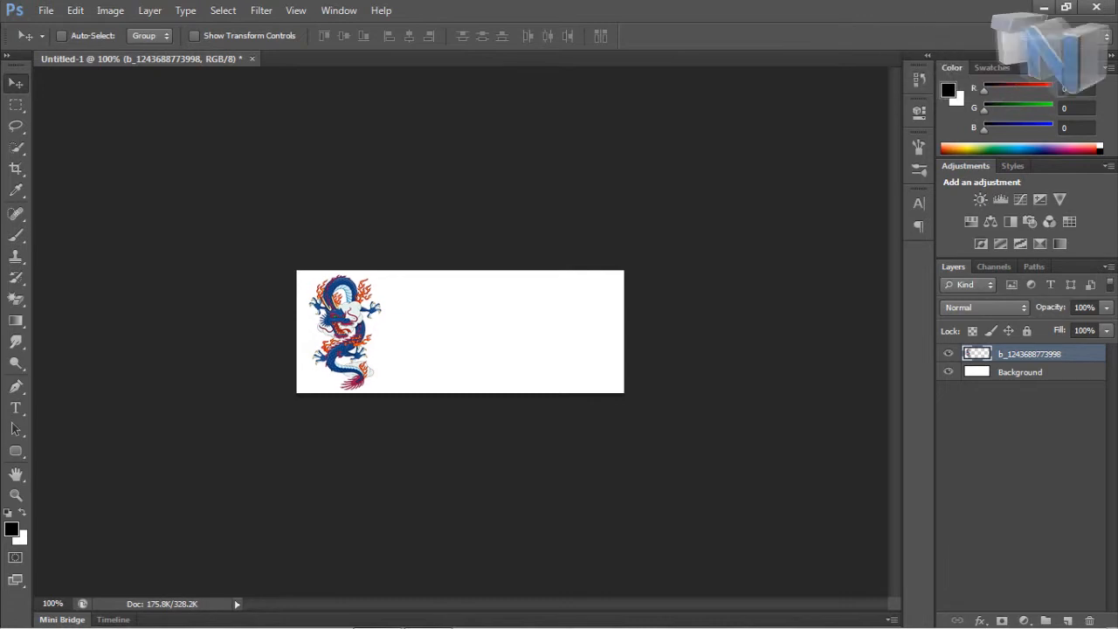
# Rename the dragon layer as "Chinese Dragon".
pyautogui.doubleClick(1030, 354)
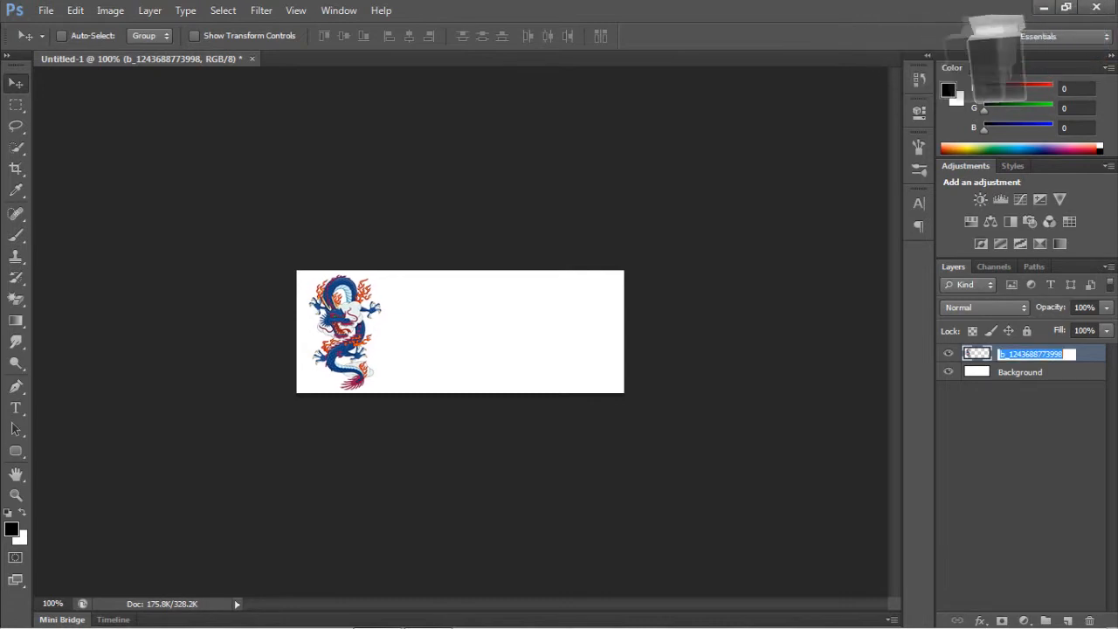
pyautogui.write('Chinese Dragon')
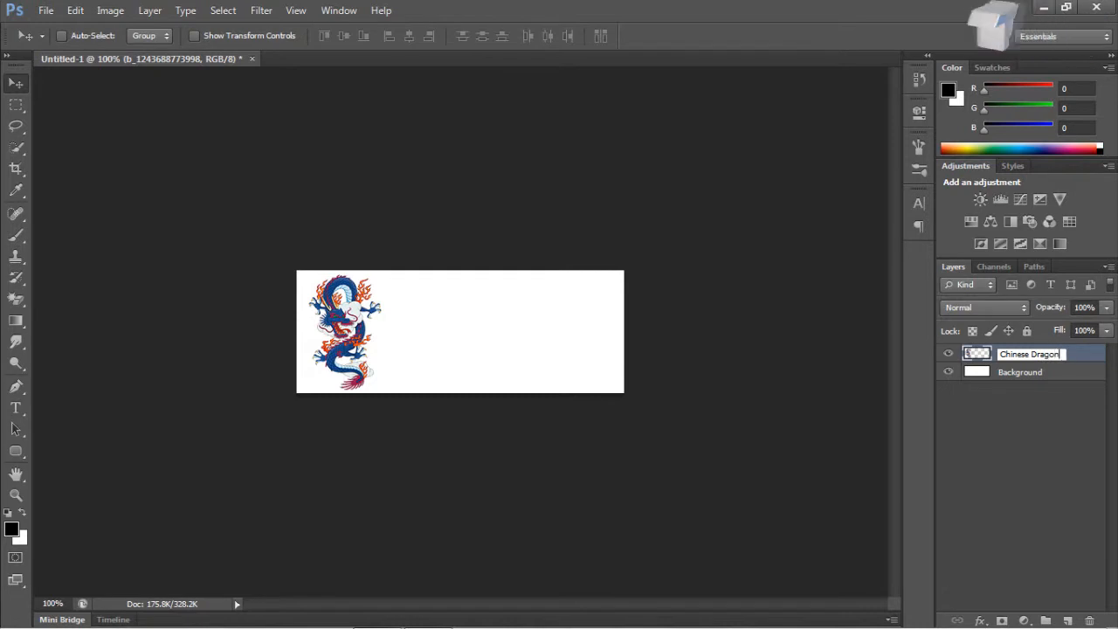
pyautogui.press('Return')
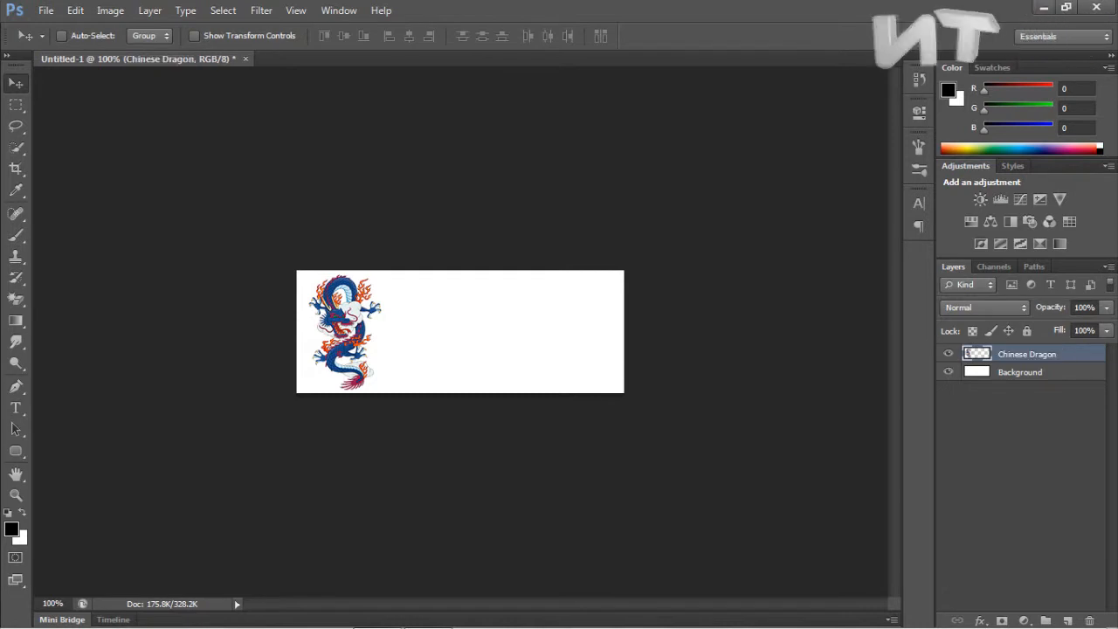
# Select the Background layer and set the foreground color to dark blue #07366e, sampled from the dragon's body.
pyautogui.click(1020, 372)
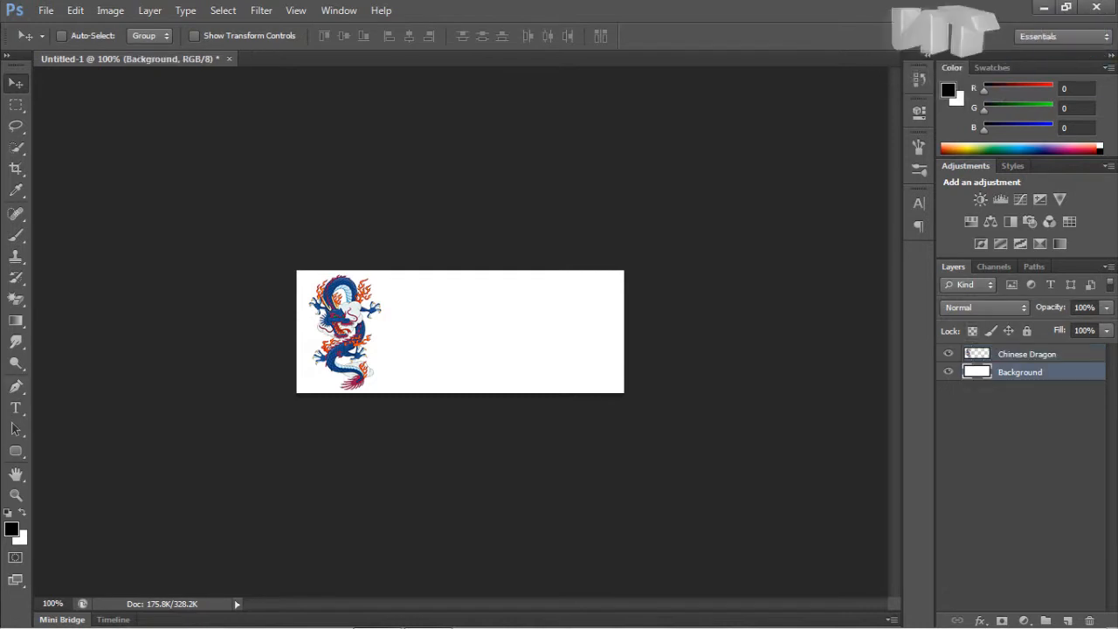
pyautogui.click(12, 530)
pyautogui.click(333, 295)
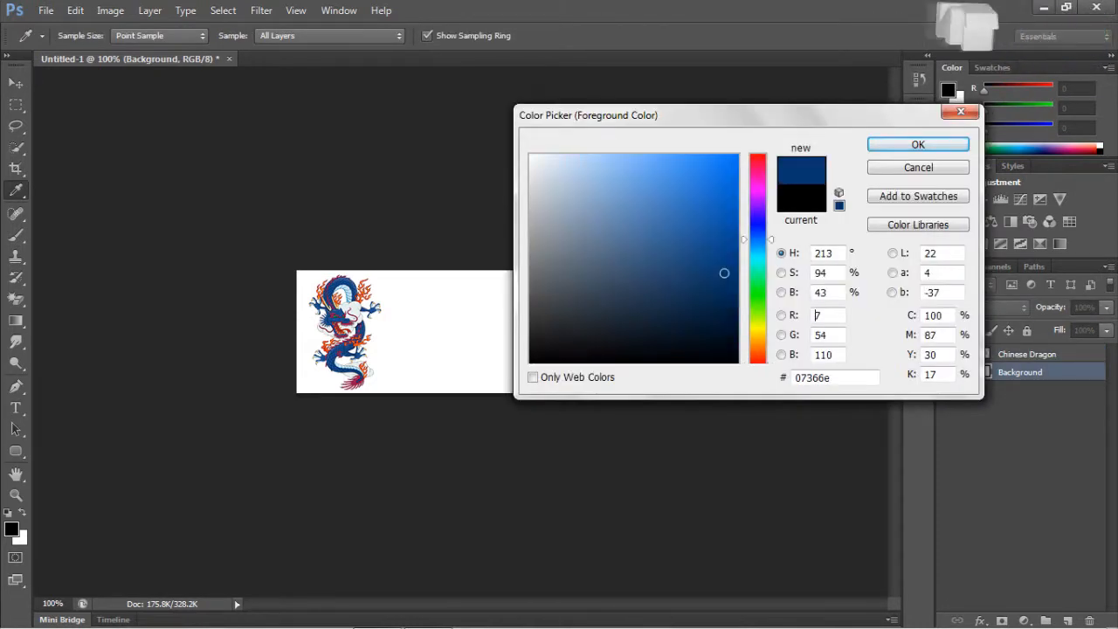
pyautogui.click(918, 145)
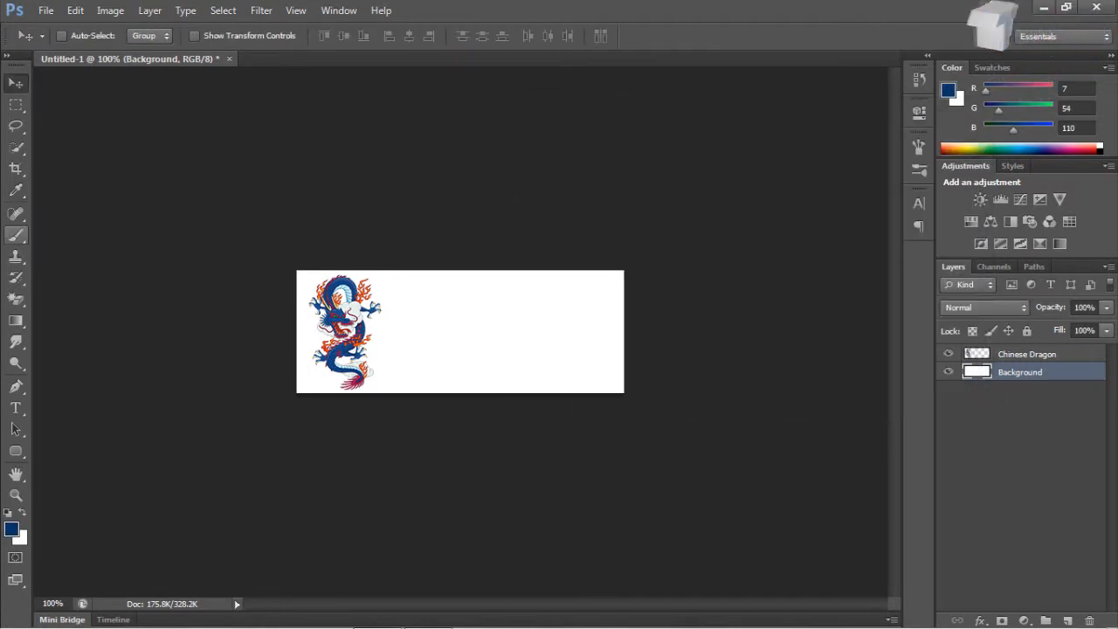
# Choose the first soft round preset for the Brush tool.
pyautogui.press('b')
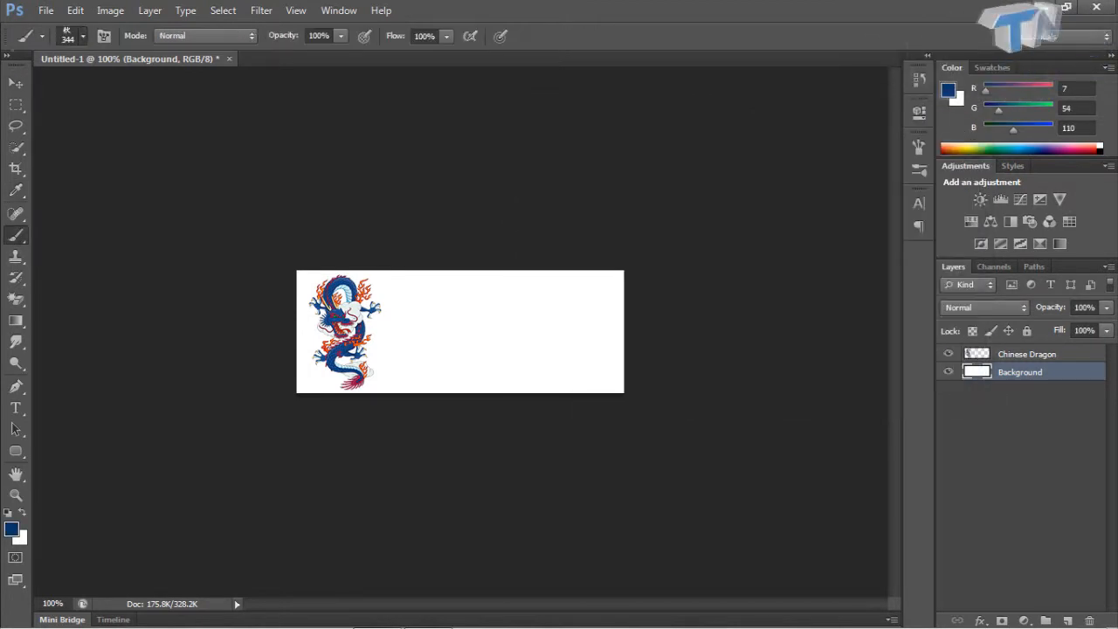
pyautogui.click(83, 37)
pyautogui.moveTo(290, 381); pyautogui.dragTo(290, 176)
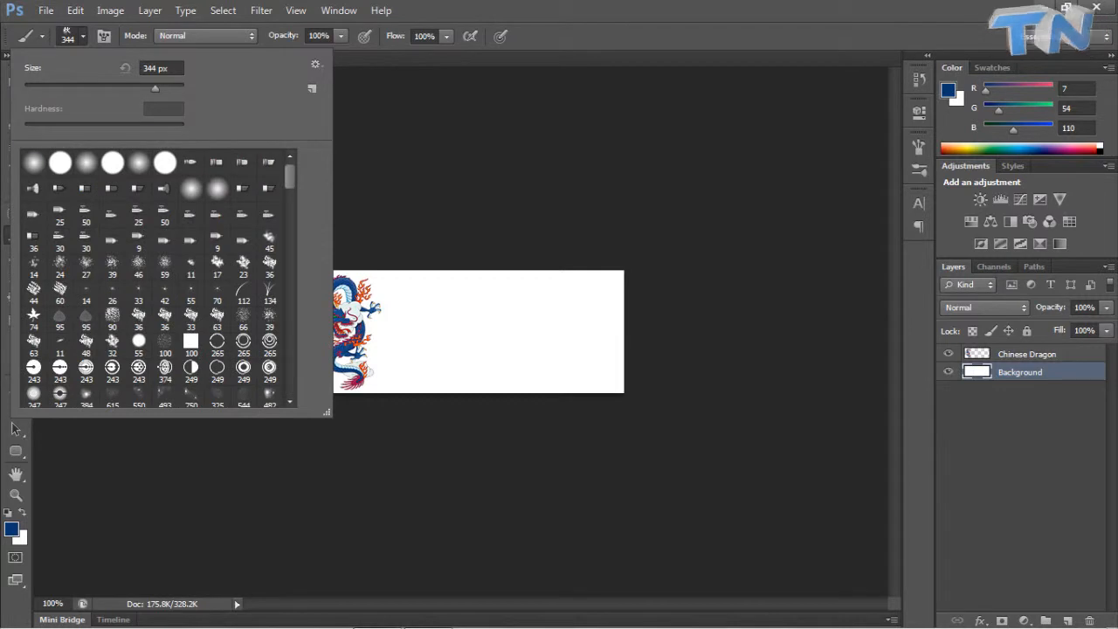
pyautogui.click(34, 162)
pyautogui.click(231, 463)
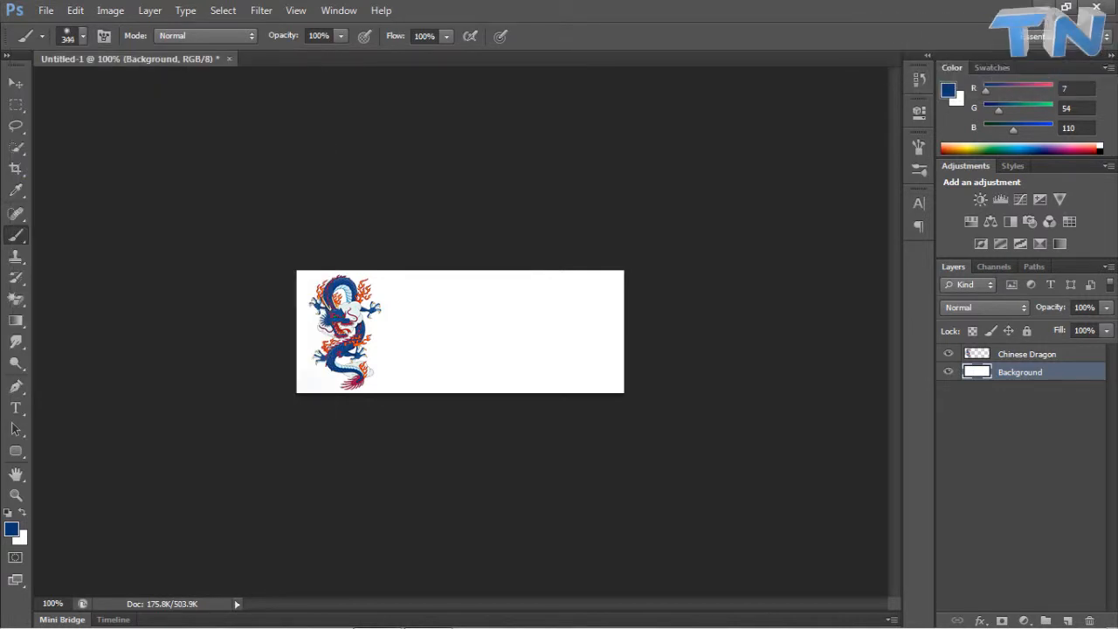
# Try painting a diagonal dark blue stroke across the Background with the brush at 125 px and at 90 px.
pyautogui.press('[')
pyautogui.press('[')
pyautogui.press('[')
pyautogui.moveTo(295, 387); pyautogui.dragTo(632, 332)
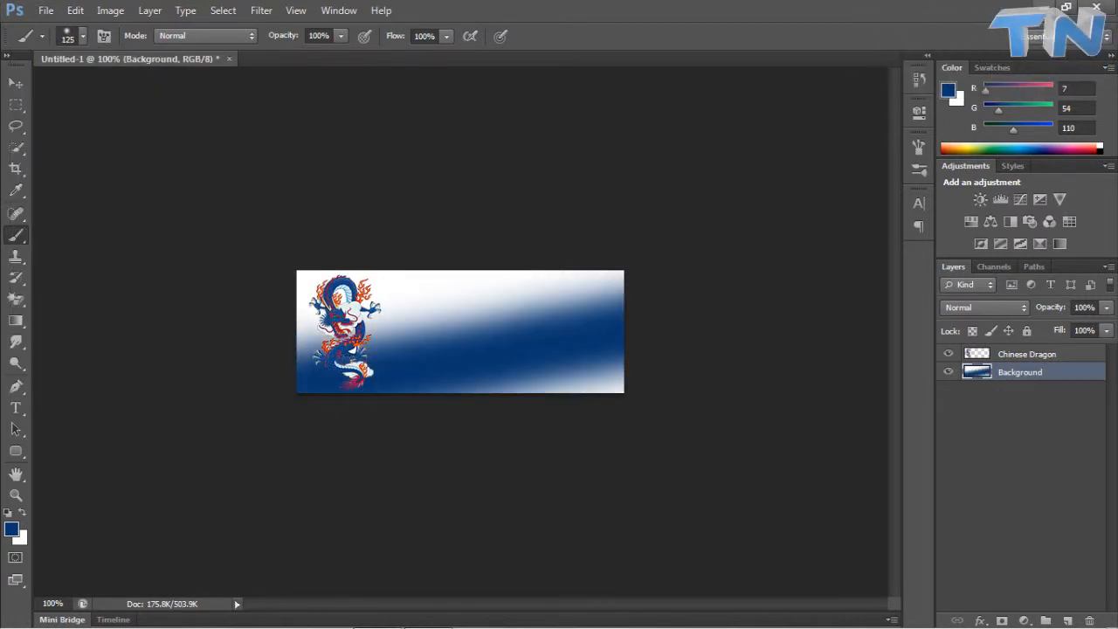
pyautogui.hotkey('ctrl', 'z')
pyautogui.press('[')
pyautogui.press('[')
pyautogui.moveTo(632, 280); pyautogui.dragTo(295, 383)
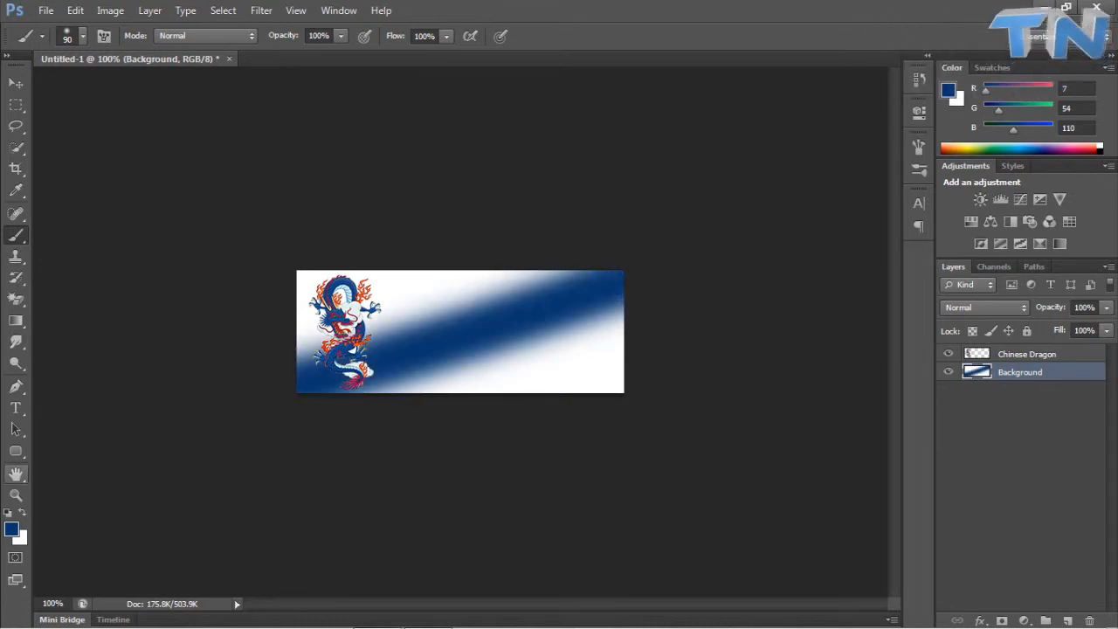
pyautogui.hotkey('ctrl', 'z')
# Reduce the brush to 80 px and paint a diagonal dark blue stroke from the canvas's upper-right corner to its lower-left corner.
pyautogui.press('[')
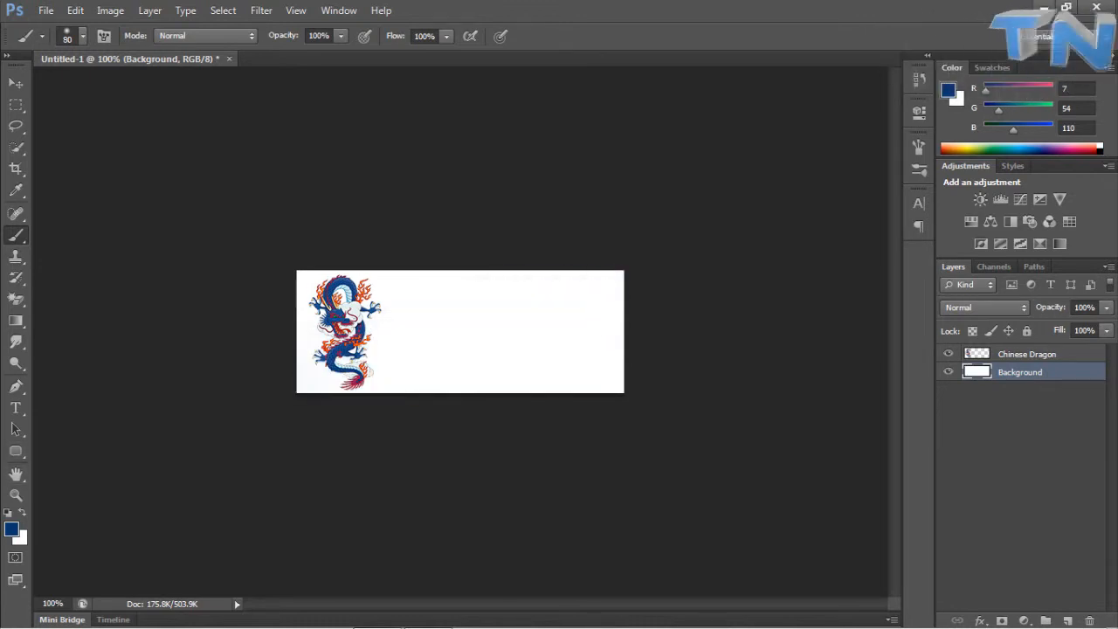
pyautogui.moveTo(626, 284); pyautogui.dragTo(297, 377)
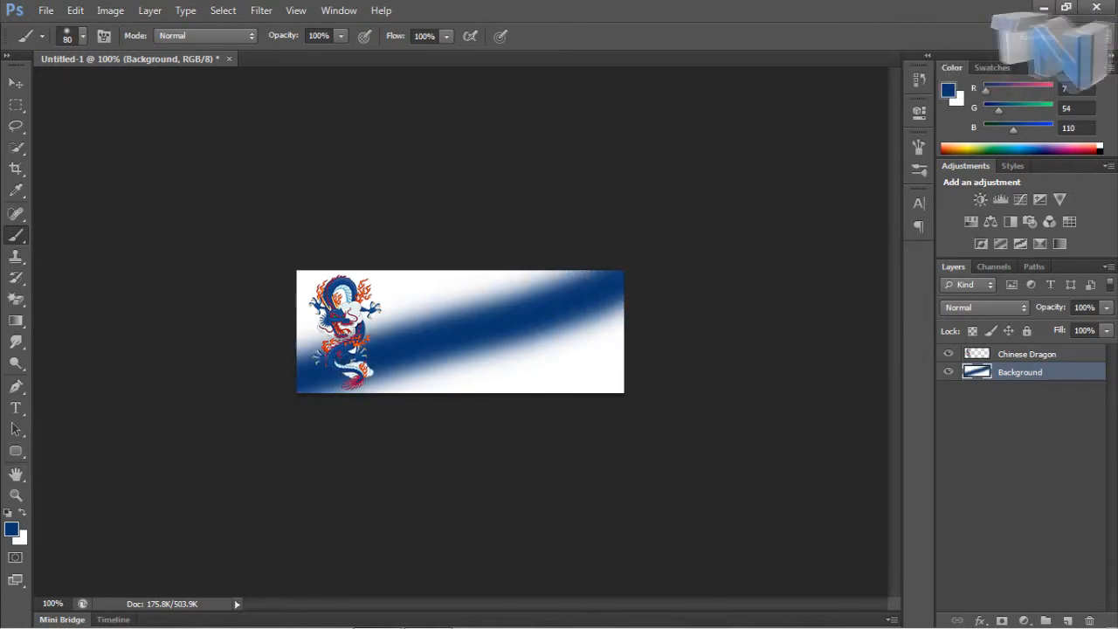
# Set the foreground color to #1b3a5f and paint a parallel stroke just below the diagonal band.
pyautogui.click(11, 529)
pyautogui.moveTo(691, 277); pyautogui.dragTo(678, 284)
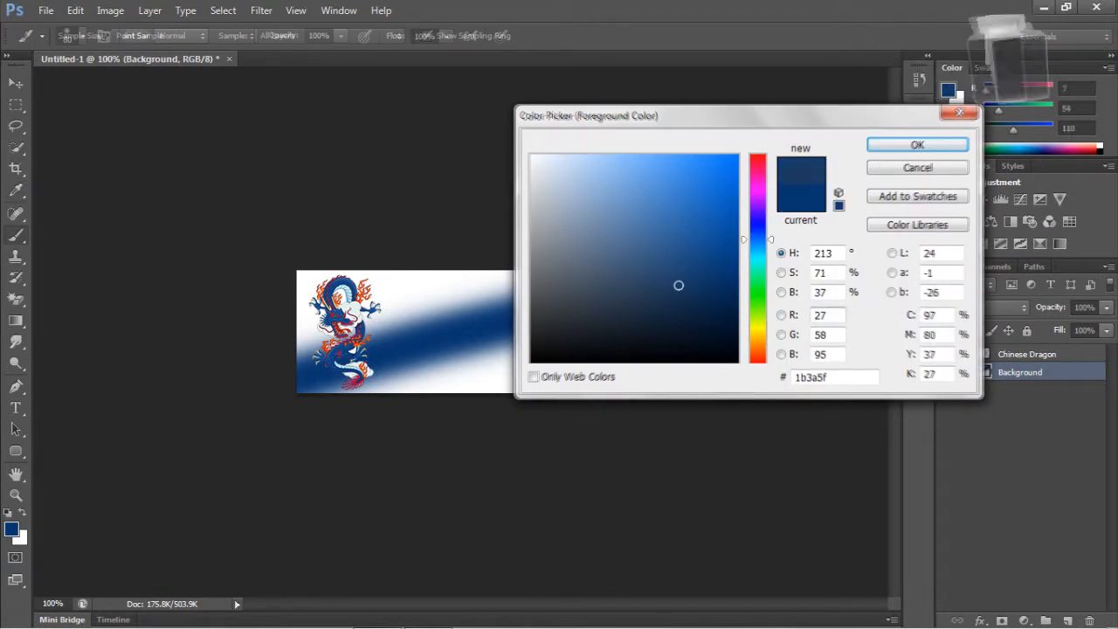
pyautogui.press('Return')
pyautogui.moveTo(362, 398)
pyautogui.mouseDown()
pyautogui.moveTo(563, 340)
pyautogui.moveTo(594, 336)
pyautogui.mouseUp()
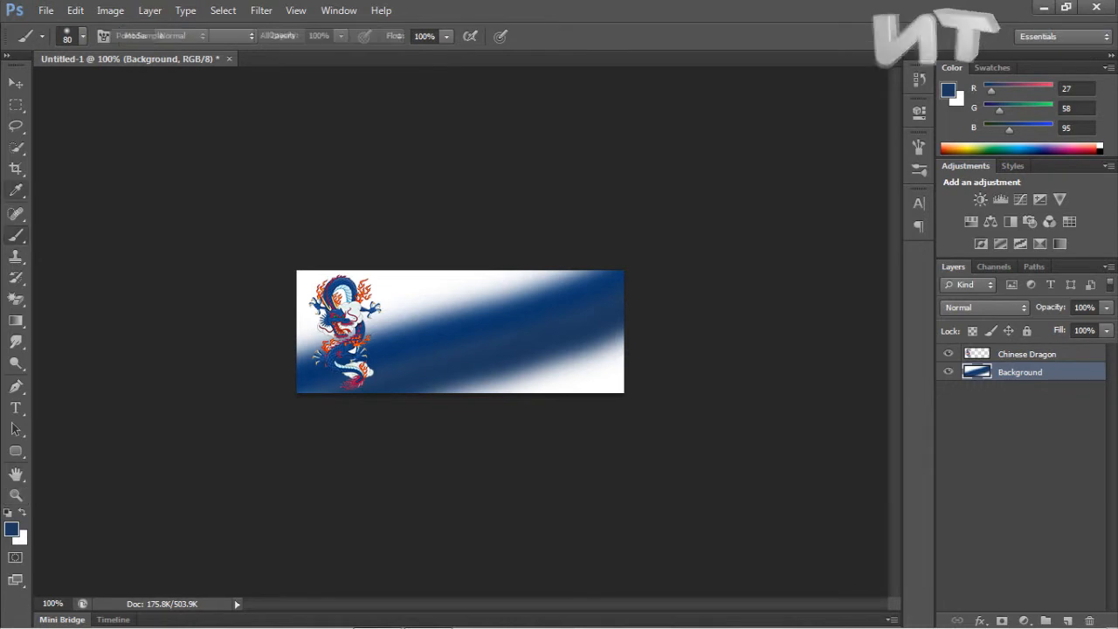
# Set the foreground color to very dark blue (RGB 12, 34, 59) and fill the canvas's lower-right area with brush strokes.
pyautogui.click(12, 529)
pyautogui.moveTo(678, 284); pyautogui.dragTo(695, 313)
pyautogui.press('Return')
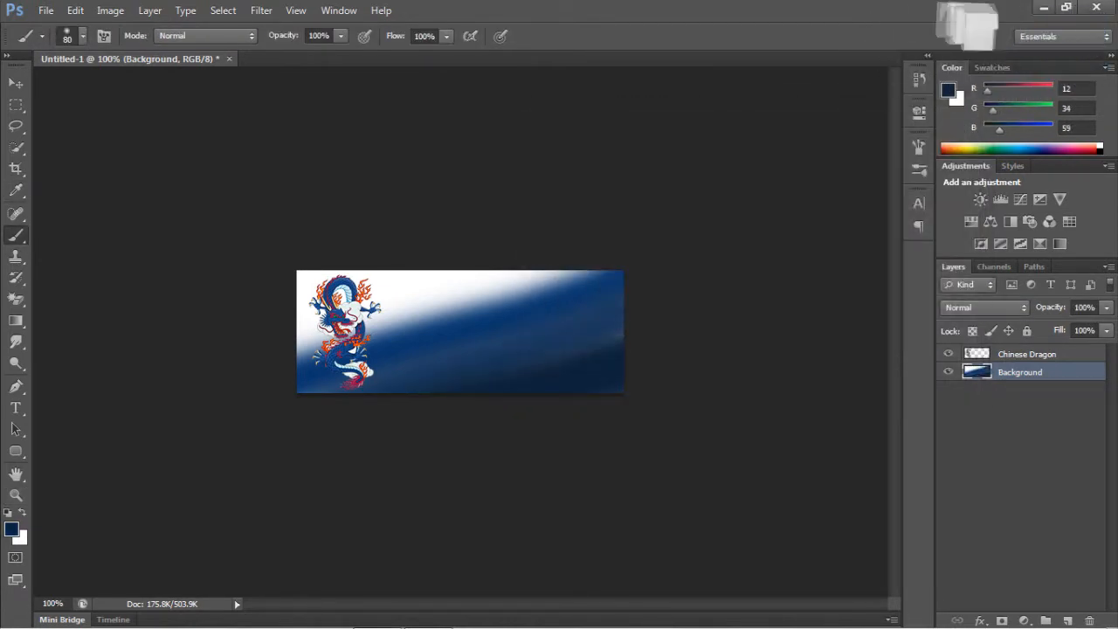
pyautogui.press('x')
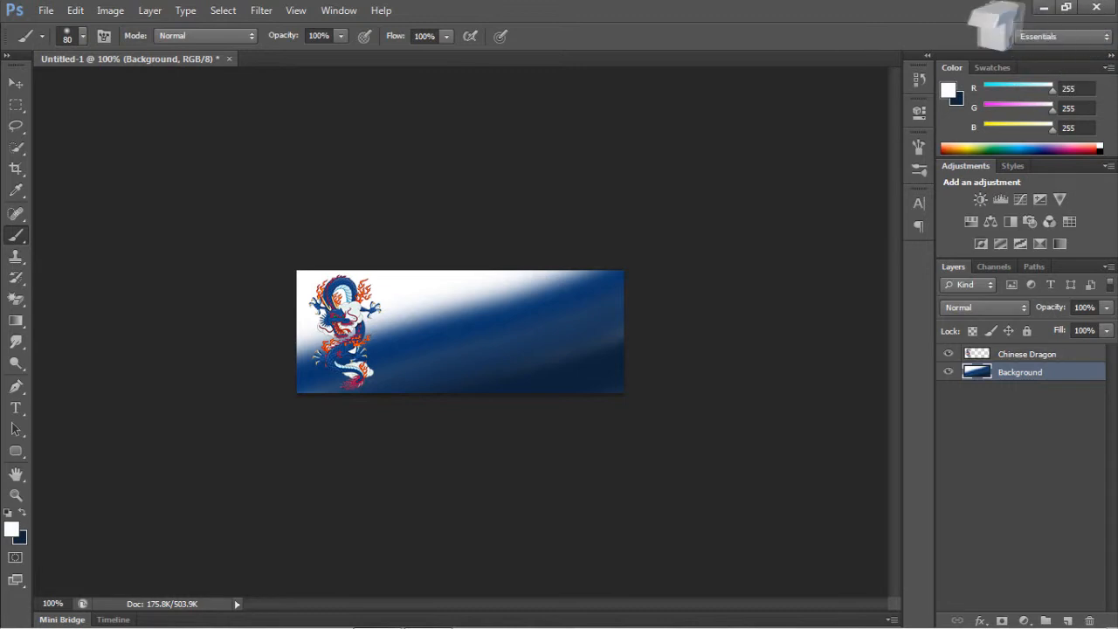
pyautogui.press('x')
# Pick a lighter grey-blue foreground color and paint over the white area above the diagonal blue bands.
pyautogui.click(11, 529)
pyautogui.moveTo(695, 313); pyautogui.dragTo(602, 239)
pyautogui.press('Return')
pyautogui.moveTo(311, 338)
pyautogui.mouseDown()
pyautogui.moveTo(532, 281)
pyautogui.moveTo(393, 301)
pyautogui.moveTo(533, 284)
pyautogui.moveTo(389, 327)
pyautogui.mouseUp()
# Set the foreground color to light blue (RGB 160, 190, 225) and paint the remaining white spots along the canvas's upper edge.
pyautogui.click(11, 529)
pyautogui.moveTo(601, 239); pyautogui.dragTo(589, 180)
pyautogui.press('Return')
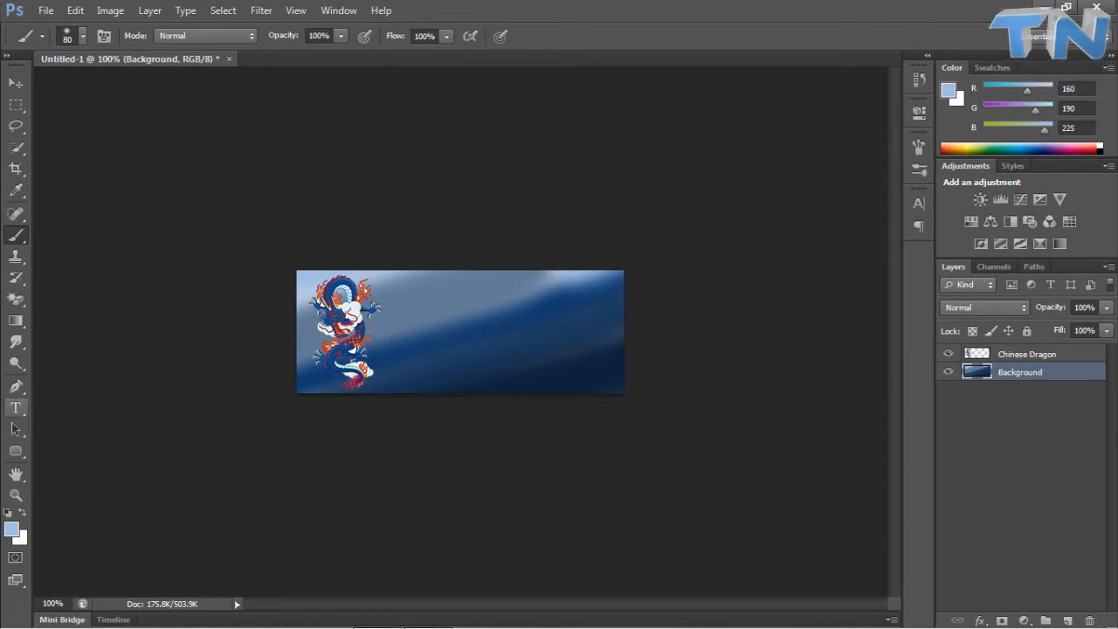
# Blend the blue bands into a cloudy texture across the whole Background with the Smudge tool at 40 px and 50% strength.
pyautogui.press('r')
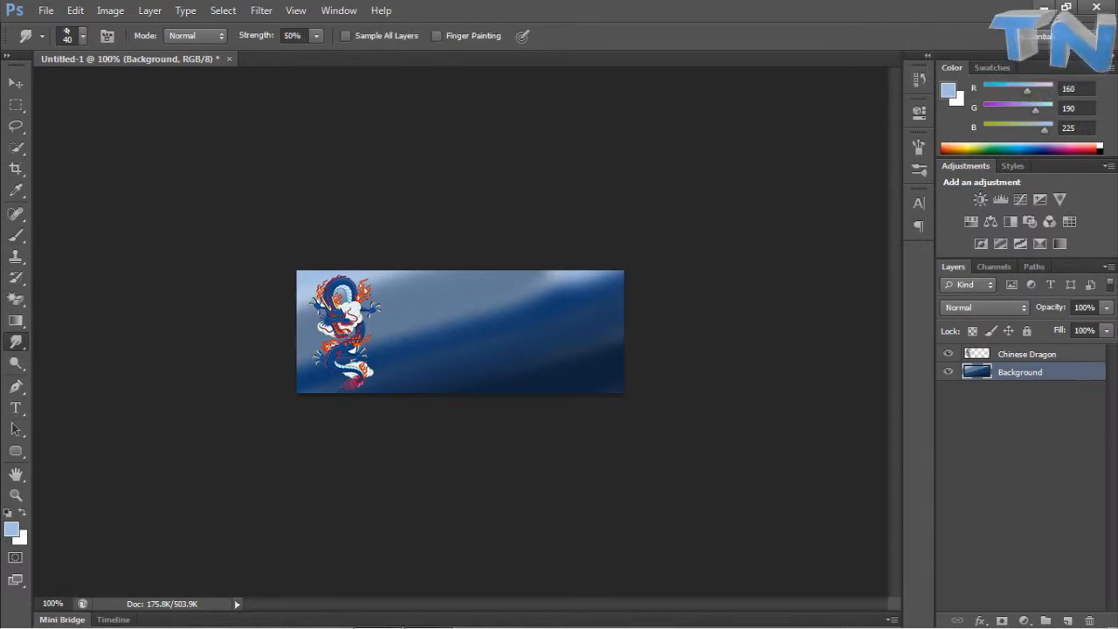
pyautogui.moveTo(604, 293)
pyautogui.mouseDown()
pyautogui.moveTo(485, 312)
pyautogui.moveTo(319, 367)
pyautogui.mouseUp()
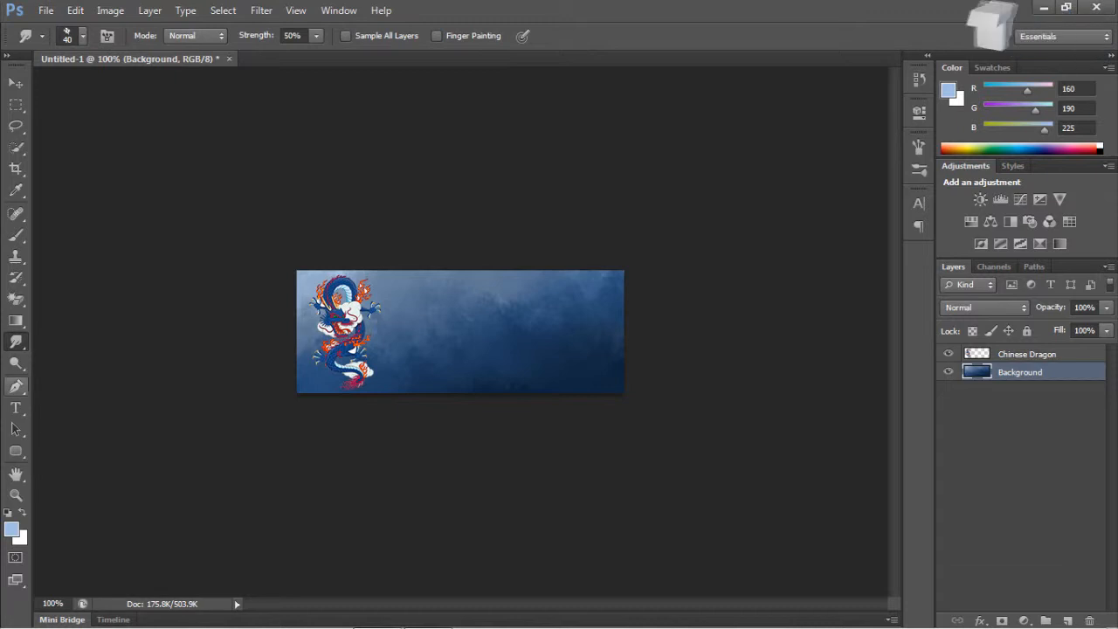
# Dab dark blue #1c3a5c behind the dragon's head, at the left edge and along the upper edge, and smudge the dabs into the background.
pyautogui.click(11, 529)
pyautogui.click(673, 287)
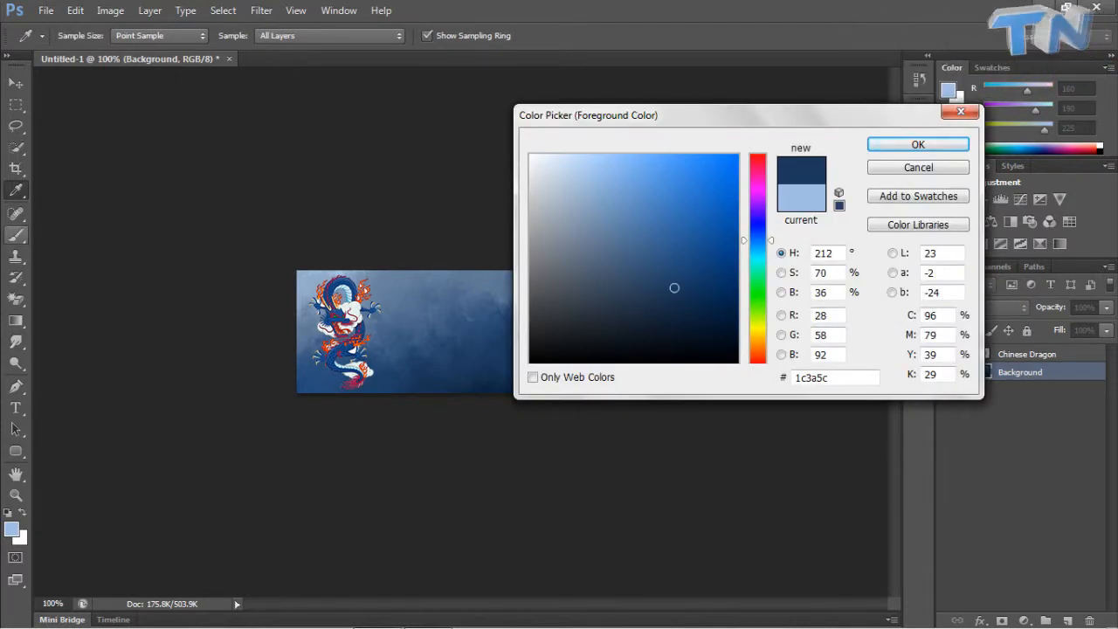
pyautogui.click(917, 144)
pyautogui.click(16, 235)
pyautogui.click(343, 278)
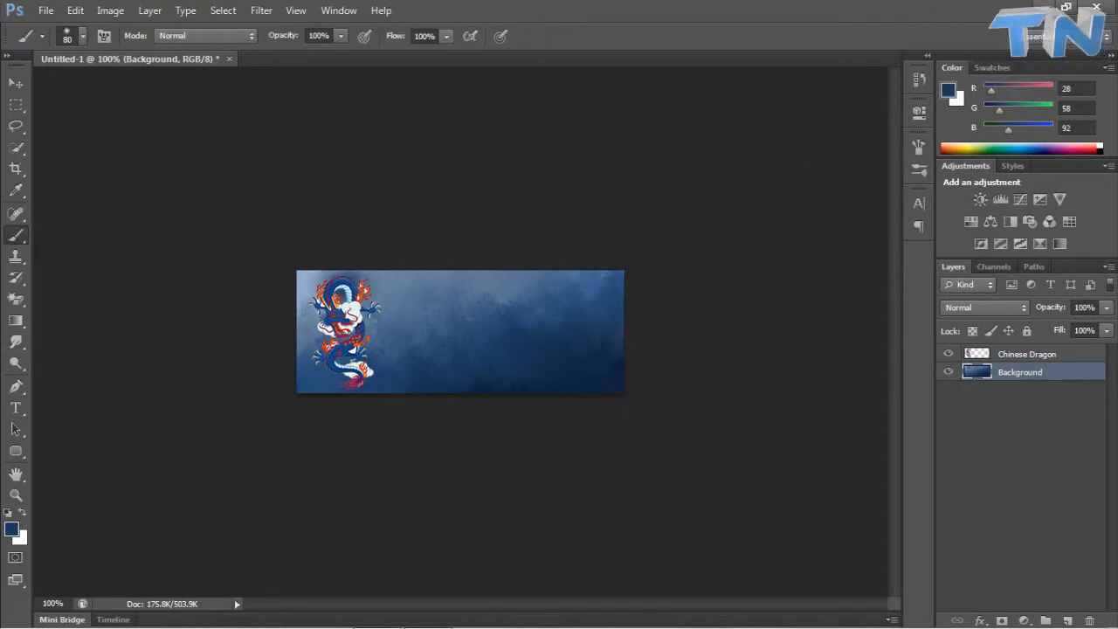
pyautogui.click(298, 315)
pyautogui.click(531, 273)
pyautogui.click(15, 342)
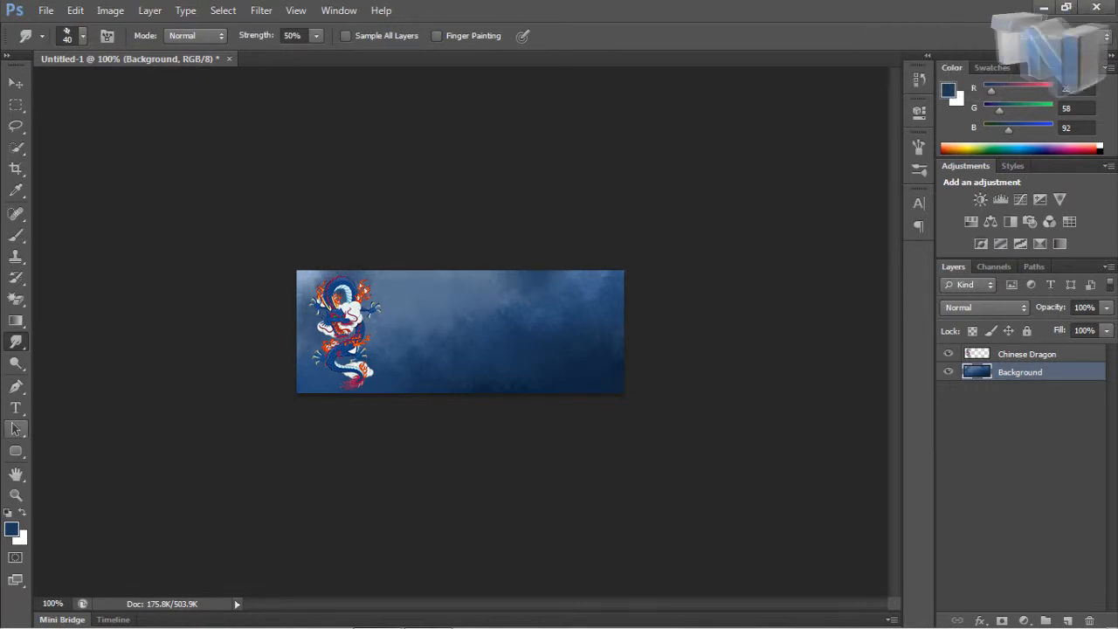
# Sample grey-blue #597392 from the background, dab it in the canvas's lower-right area, and smudge it into the surrounding dark blue.
pyautogui.click(12, 529)
pyautogui.click(476, 287)
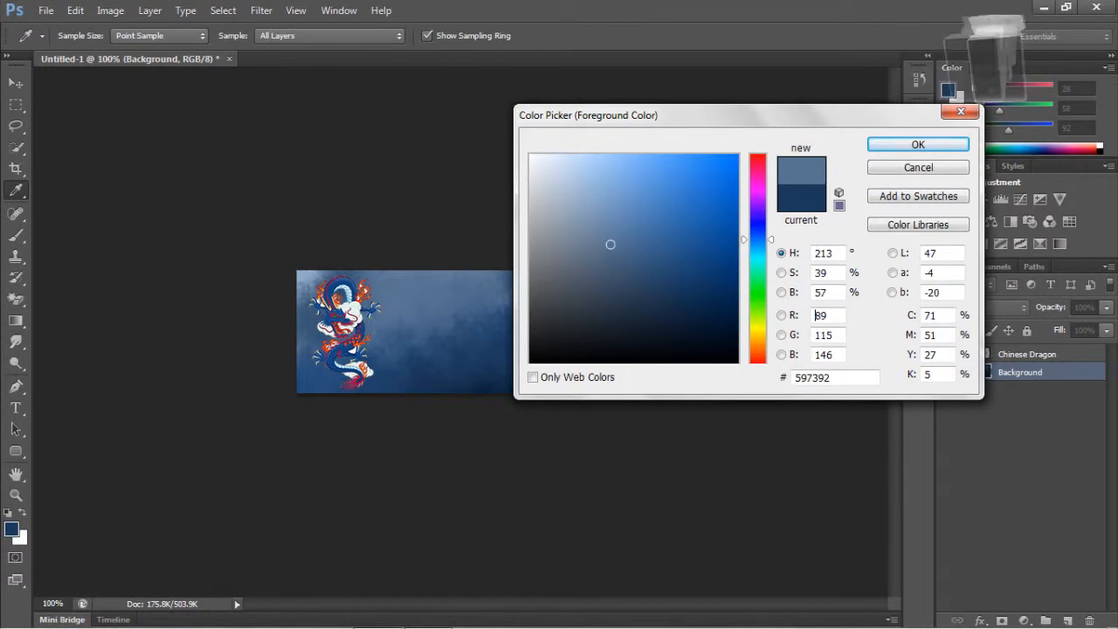
pyautogui.press('Return')
pyautogui.click(15, 235)
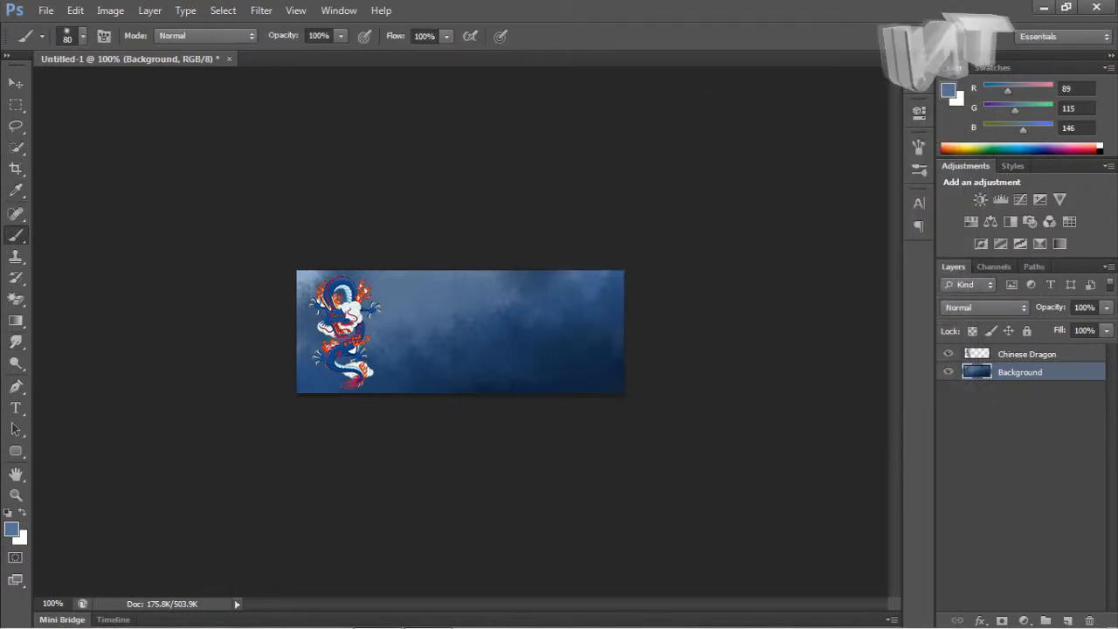
pyautogui.click(548, 365)
pyautogui.click(16, 342)
pyautogui.moveTo(557, 352); pyautogui.dragTo(545, 368)
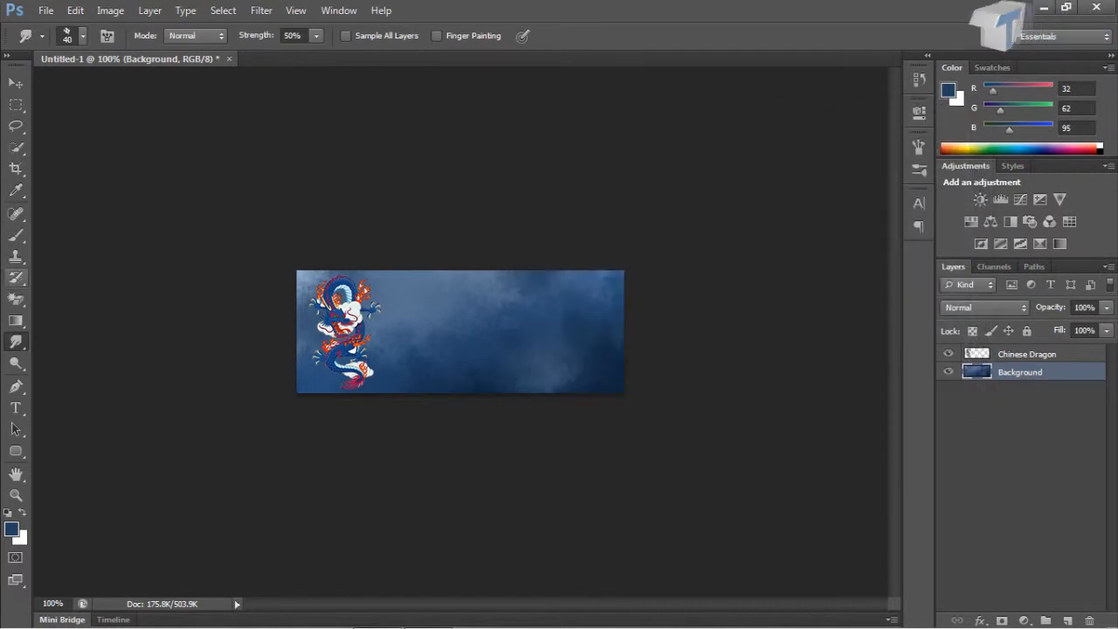
# Dab dark blue (RGB 32, 62, 95) beside the dragon with an 80 px brush and smudge it into the Background.
pyautogui.press('b')
pyautogui.click(423, 307)
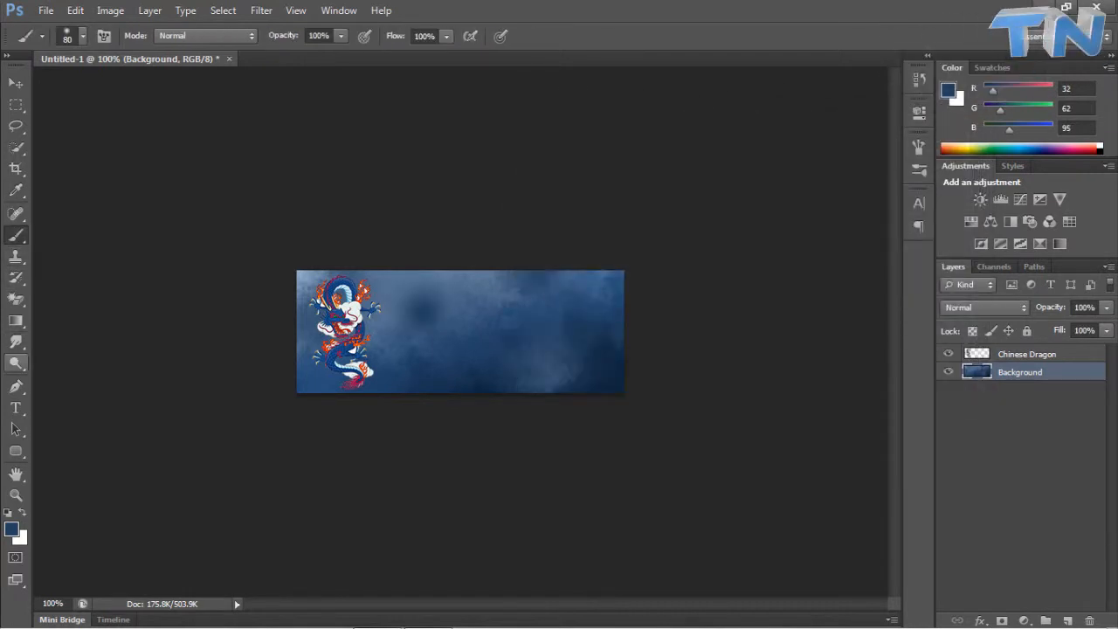
pyautogui.moveTo(422, 309); pyautogui.dragTo(410, 305)
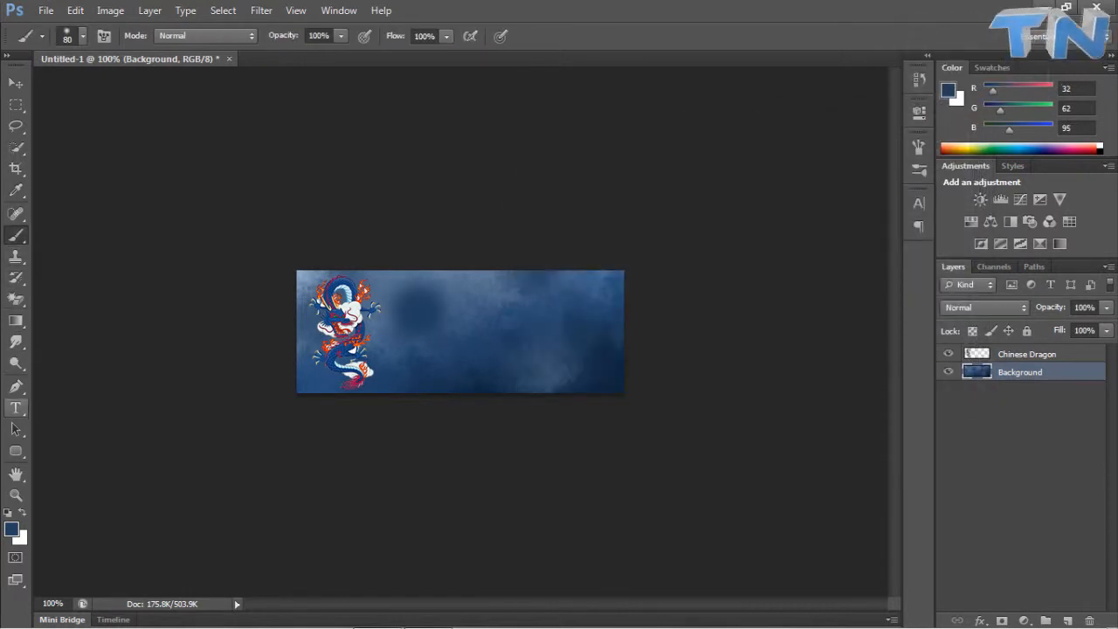
pyautogui.press('r')
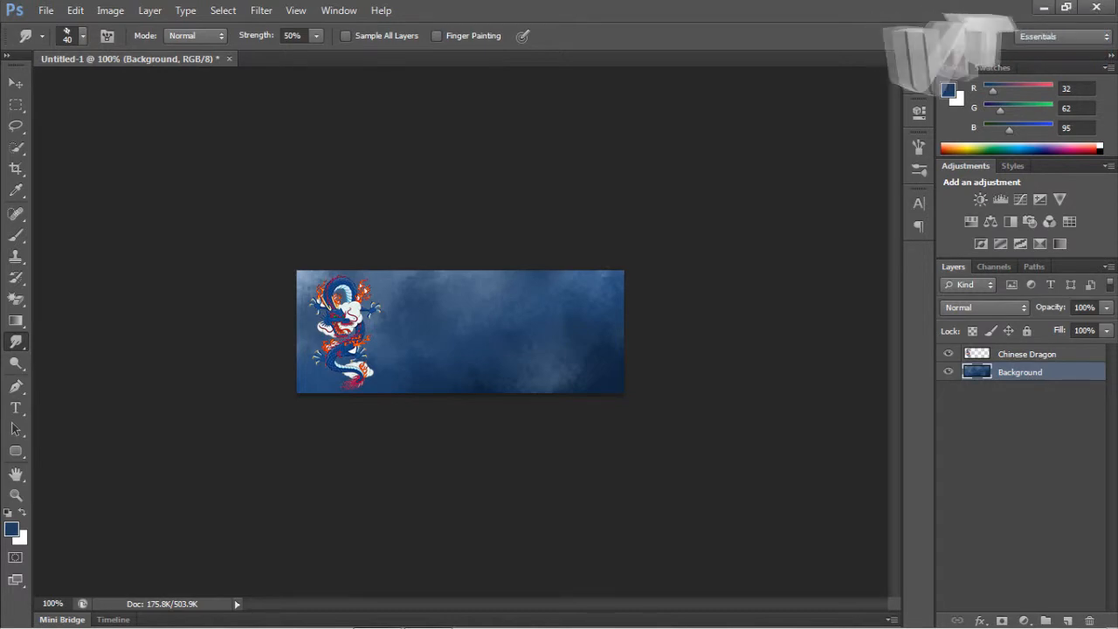
# Duplicate the Chinese Dragon layer three times.
pyautogui.click(1021, 454)
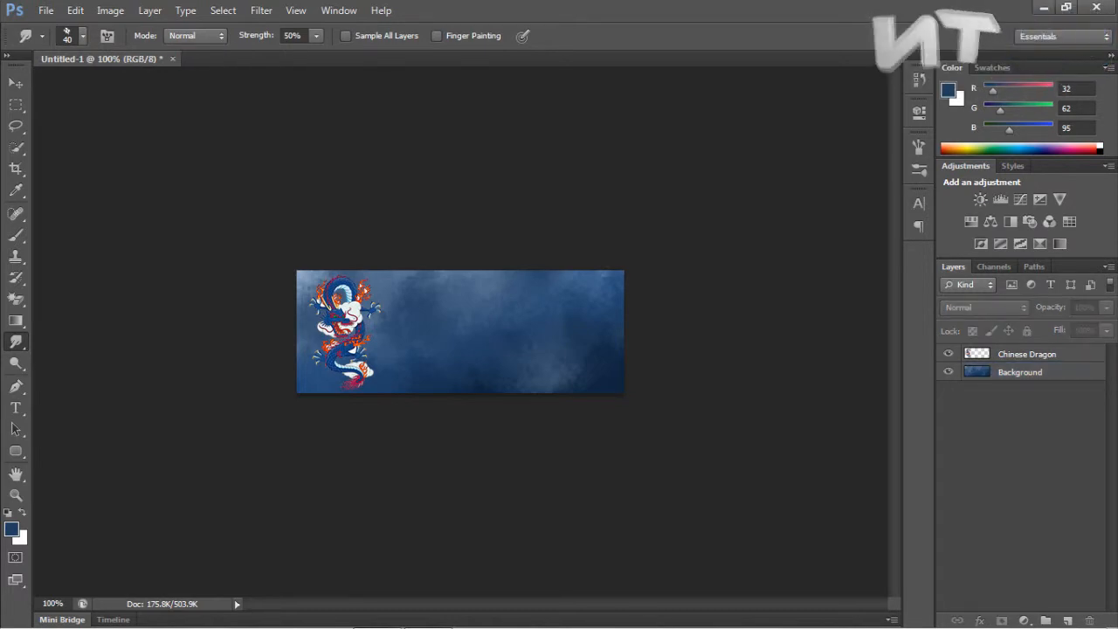
pyautogui.click(1027, 354)
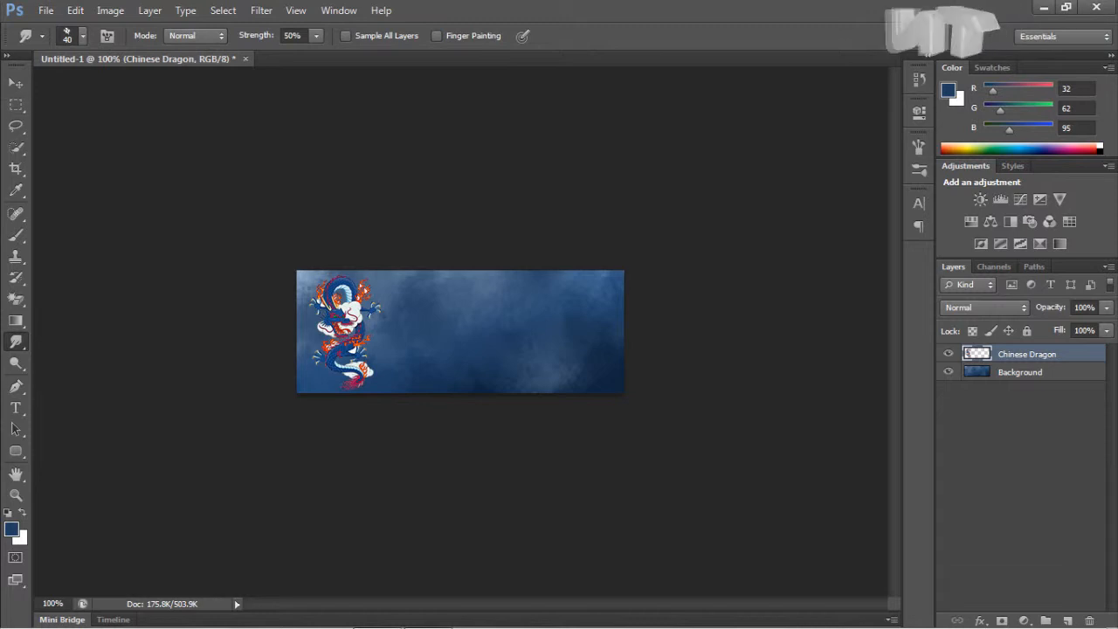
pyautogui.hotkey('ctrl', 'j')
pyautogui.hotkey('ctrl', 'j')
pyautogui.hotkey('ctrl', 'j')
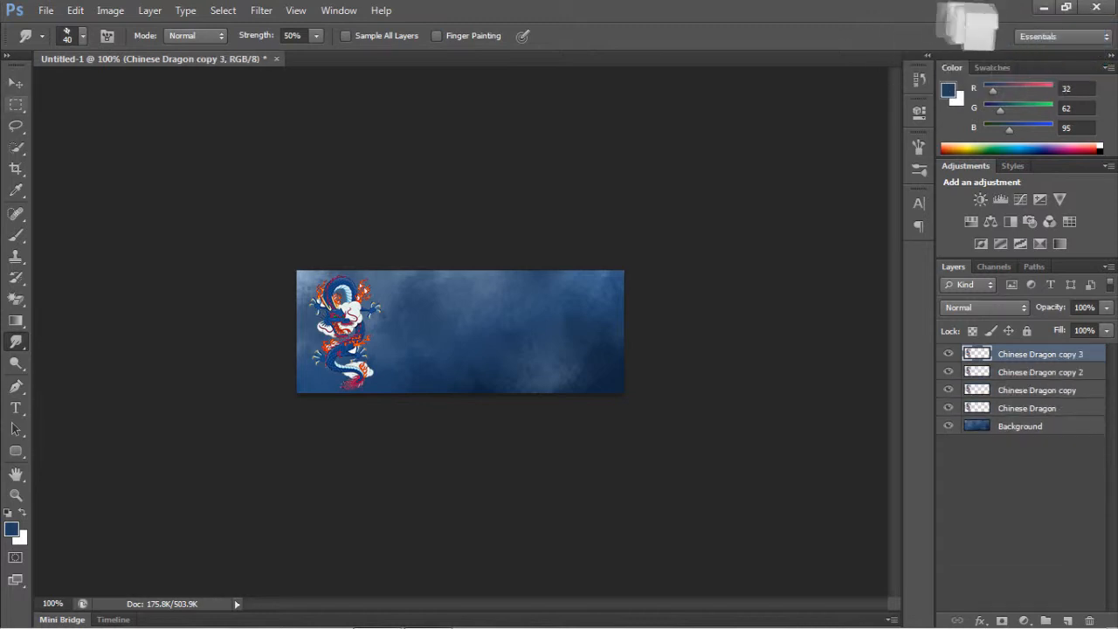
# Rename the Chinese Dragon copy layer as Chinese Dragon 2.
pyautogui.doubleClick(1022, 390)
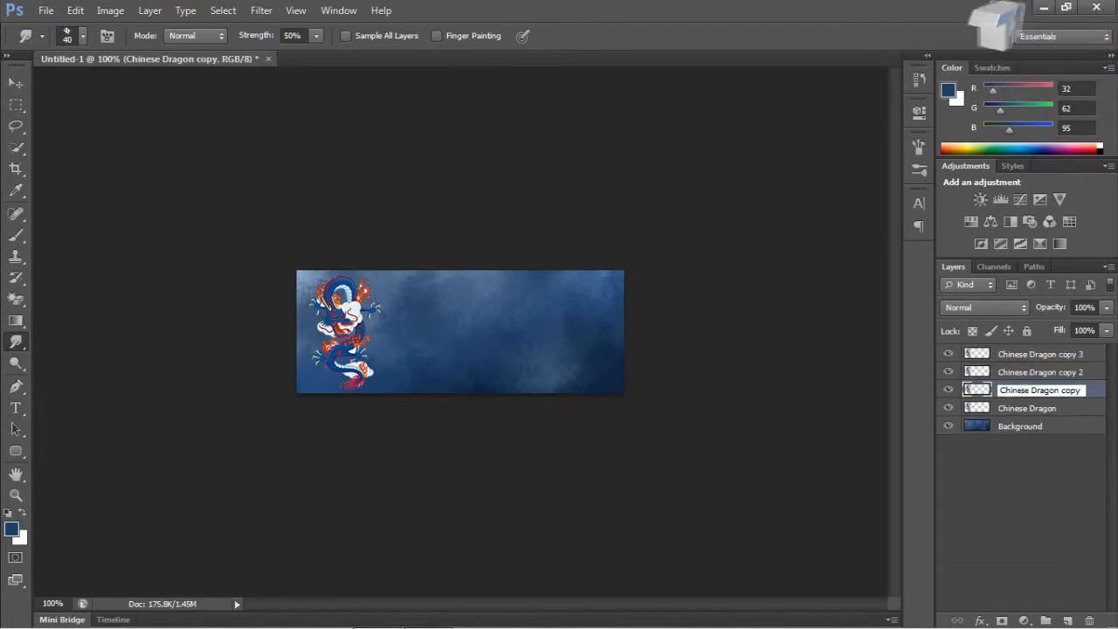
pyautogui.press('BackSpace')
pyautogui.press('BackSpace')
pyautogui.press('BackSpace')
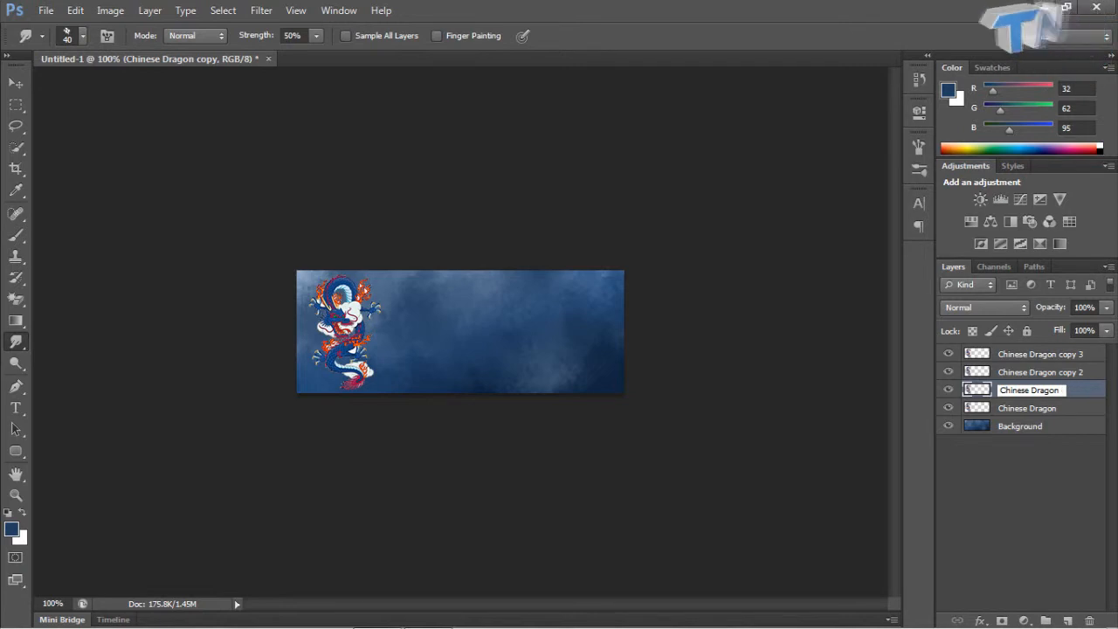
pyautogui.write('2')
pyautogui.hotkey('shift', 'Tab')
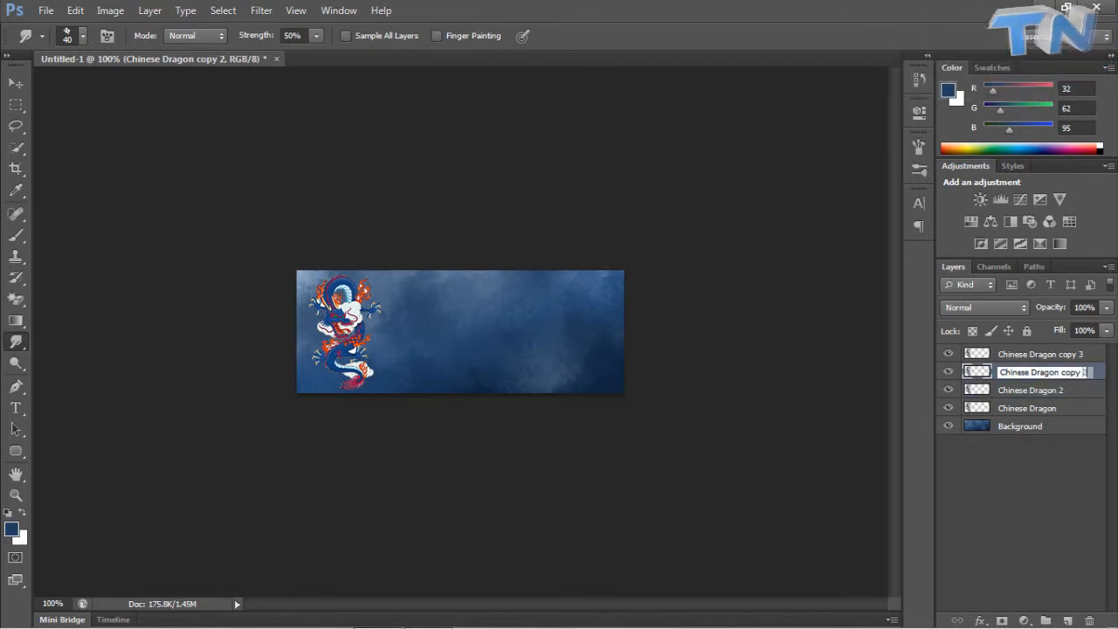
# Rename the Chinese Dragon copy 2 layer as Chinese Dragon 3.
pyautogui.press('BackSpace')
pyautogui.press('BackSpace')
pyautogui.press('BackSpace')
pyautogui.press('BackSpace')
pyautogui.press('BackSpace')
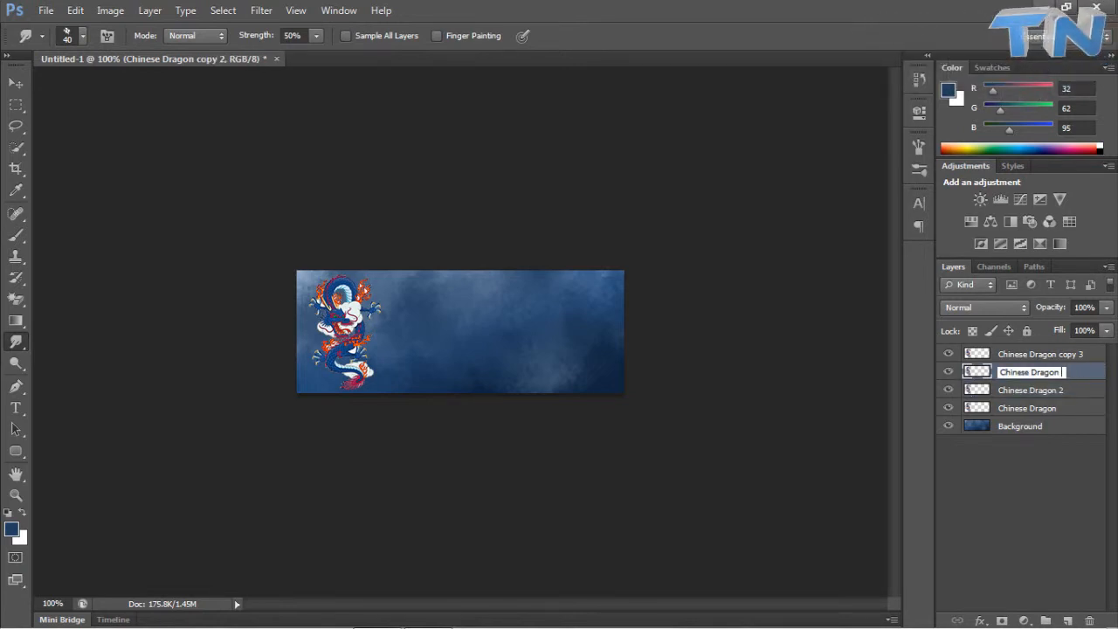
pyautogui.write('3')
pyautogui.hotkey('shift', 'Tab')
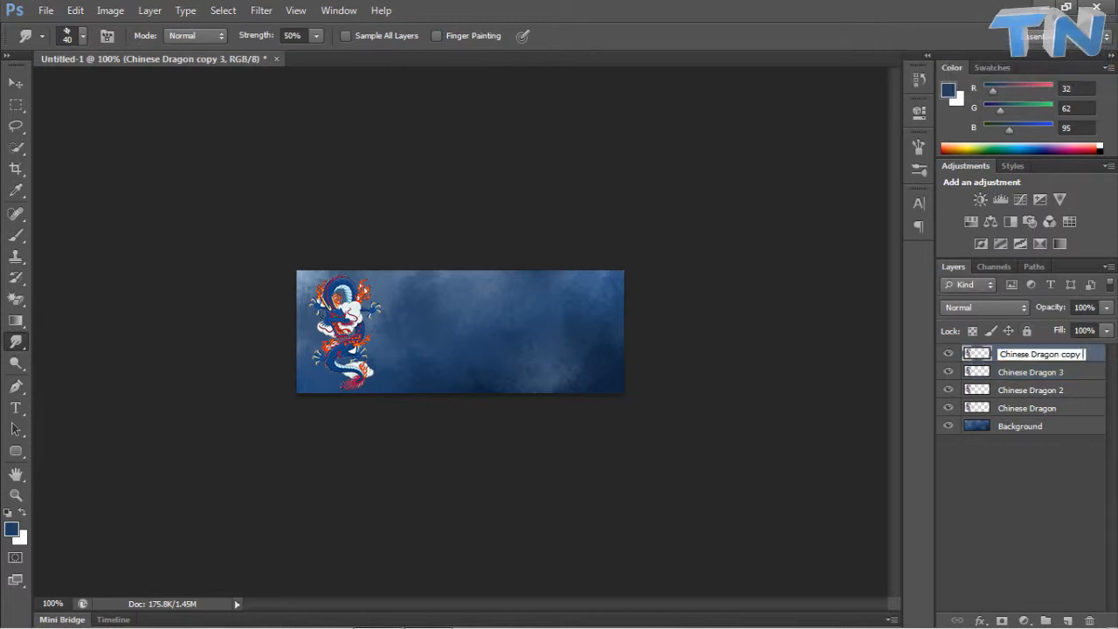
# Rename the Chinese Dragon copy 3 layer as Chinese Dragon 4.
pyautogui.press('BackSpace')
pyautogui.press('BackSpace')
pyautogui.press('BackSpace')
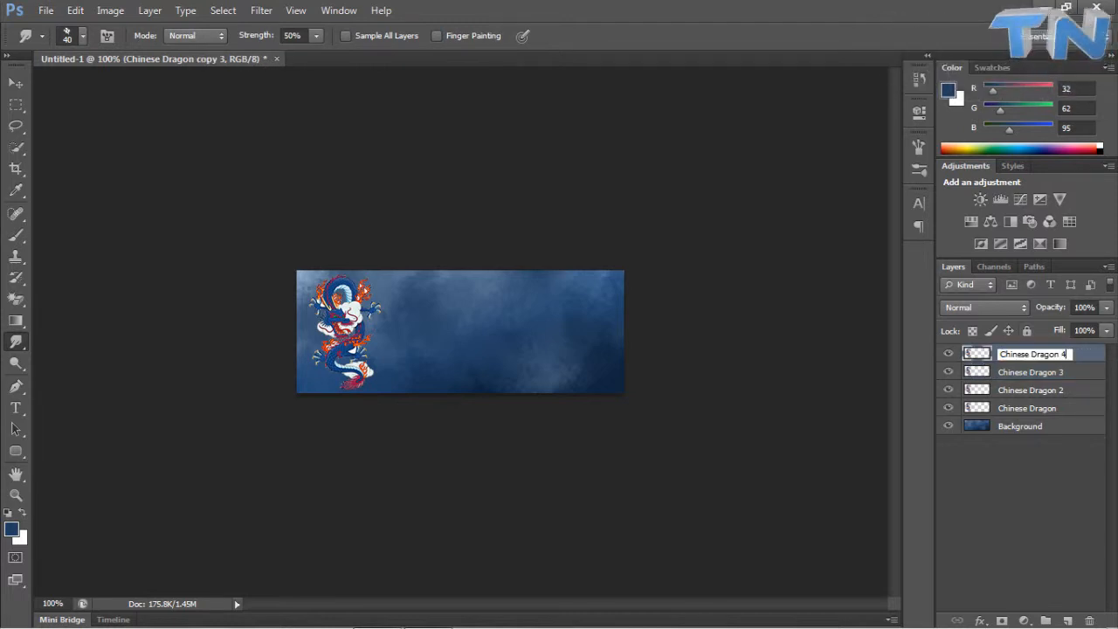
pyautogui.write('4')
pyautogui.press('Return')
# Reorder the dragon layers from the original Chinese Dragon uppermost down to Chinese Dragon 4 just above the Background.
pyautogui.moveTo(1030, 390); pyautogui.dragTo(1031, 416)
pyautogui.moveTo(1030, 354); pyautogui.dragTo(1031, 408)
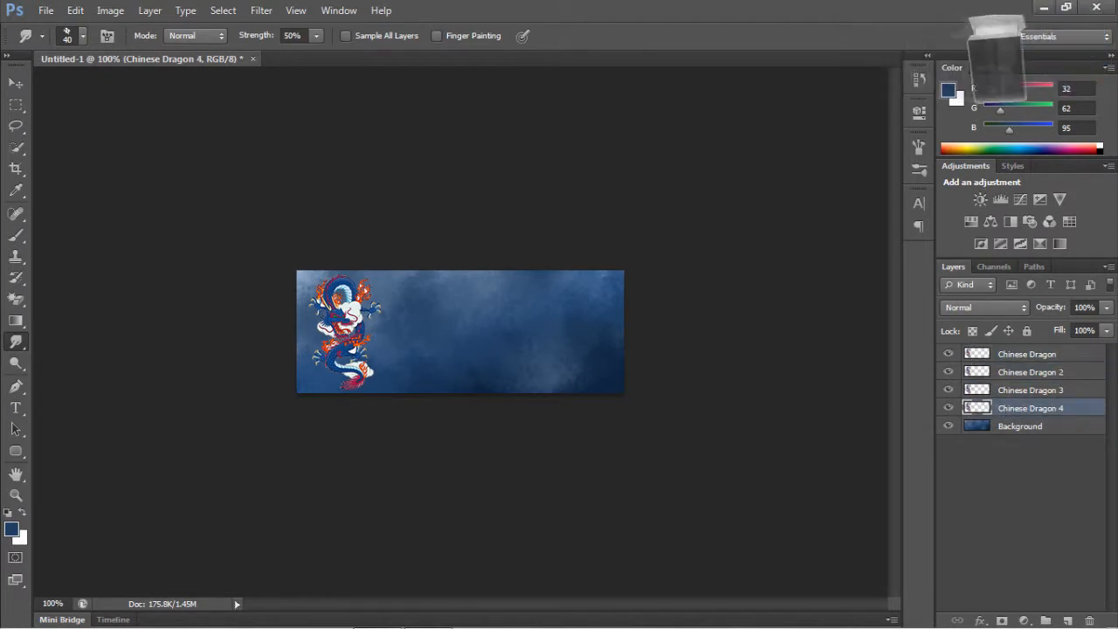
pyautogui.click(1022, 476)
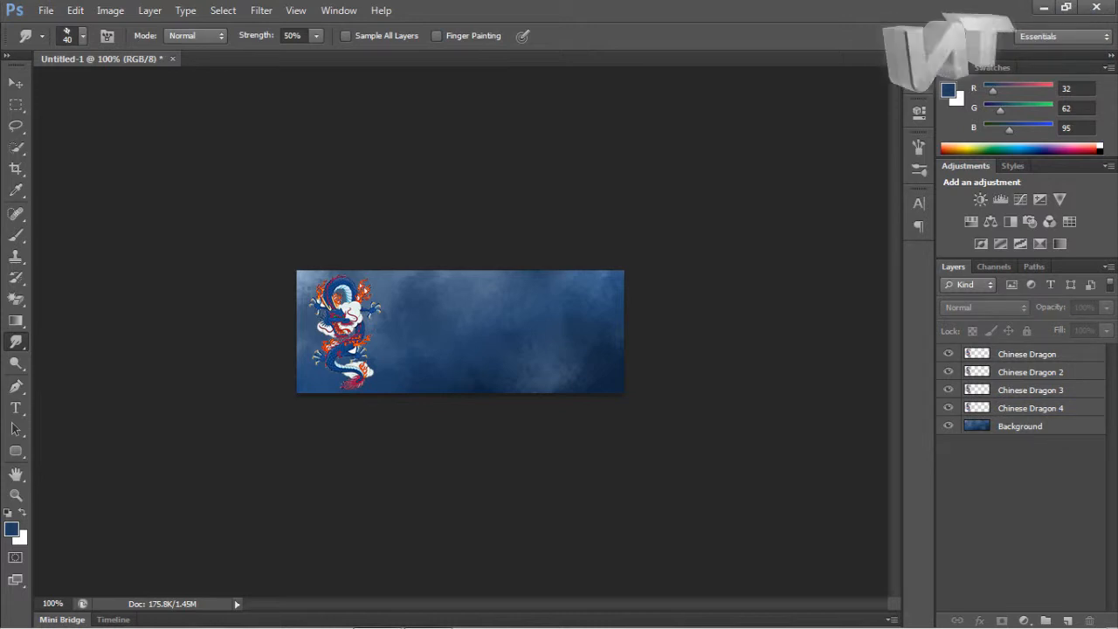
# Smear the dragon on the Chinese Dragon 4 layer outward all around with the Smudge tool at 40 px and 50% strength.
pyautogui.click(1031, 408)
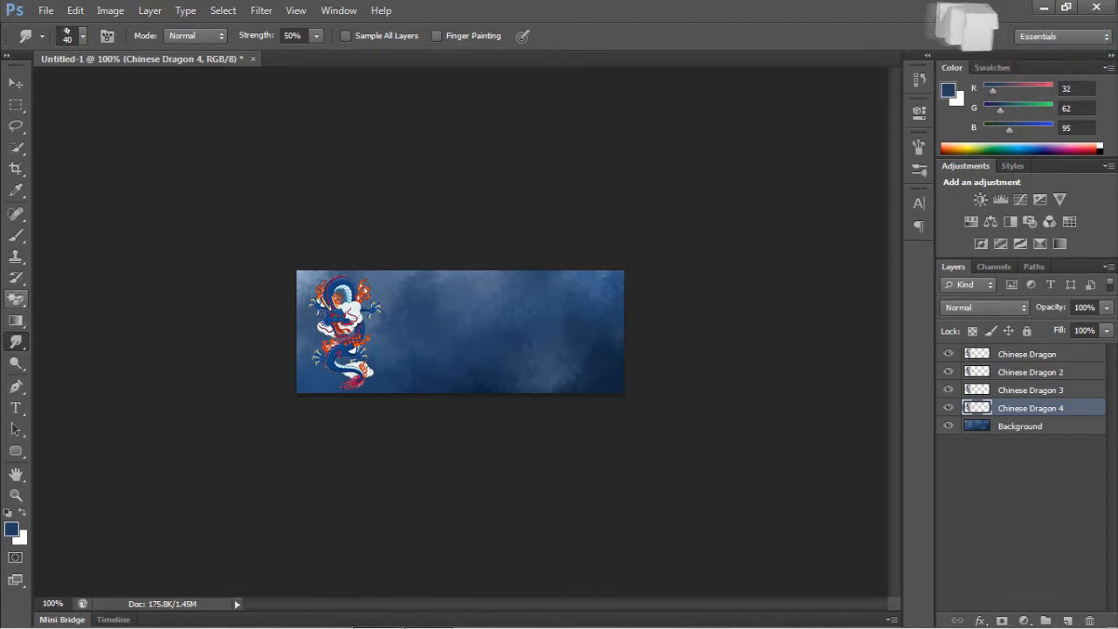
pyautogui.click(16, 298)
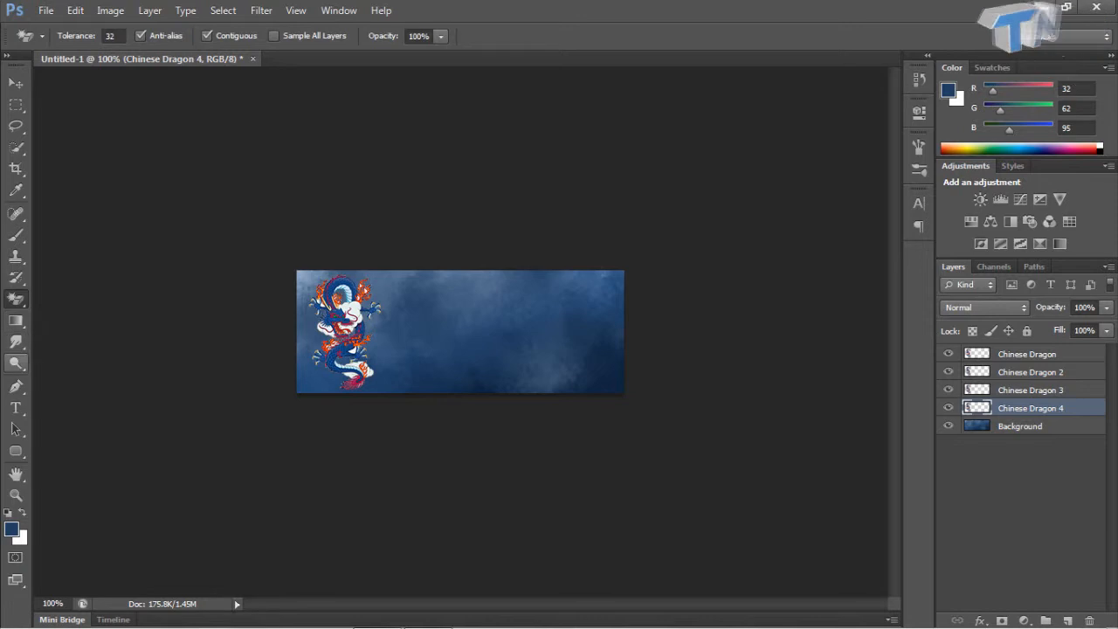
pyautogui.click(16, 342)
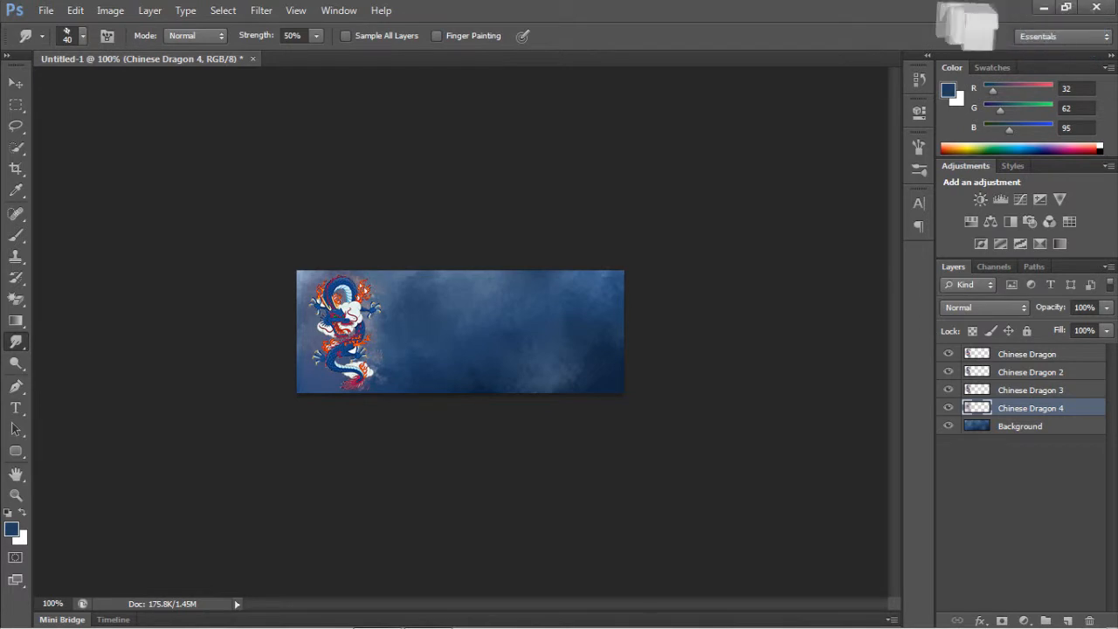
# Try Hard Light and Vivid Light as the blending mode of the Chinese Dragon 3 layer.
pyautogui.hotkey('alt', ']')
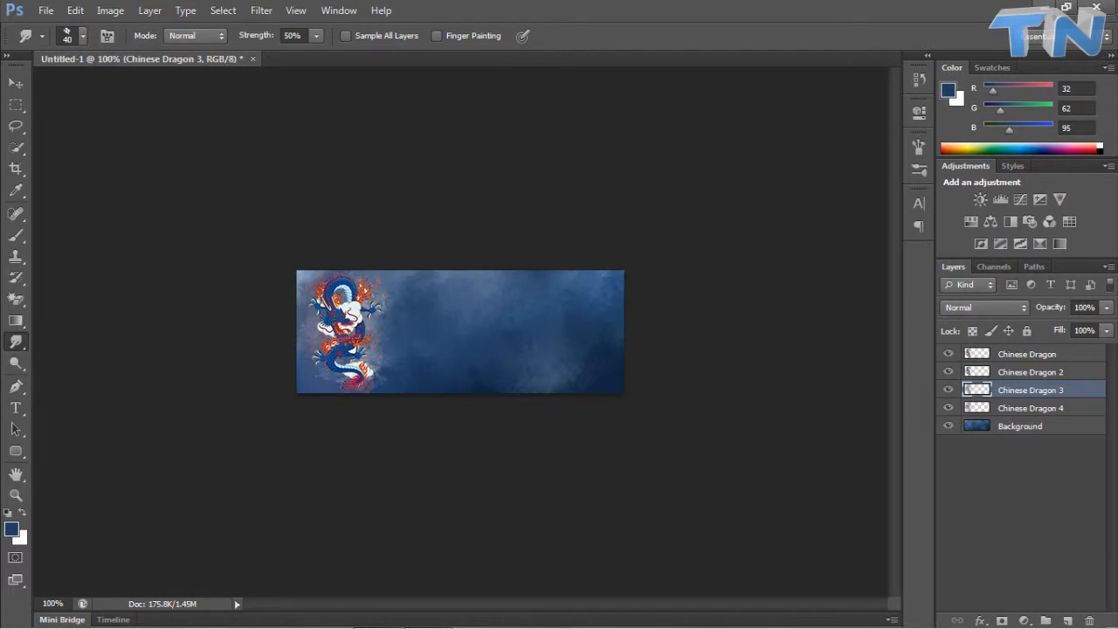
pyautogui.click(985, 307)
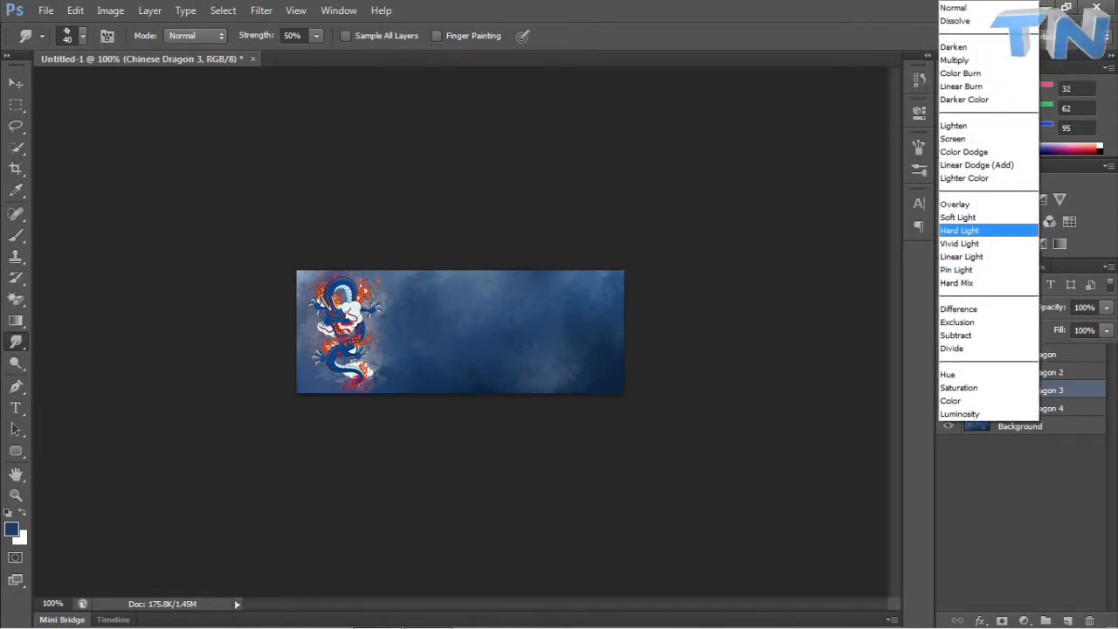
pyautogui.click(970, 233)
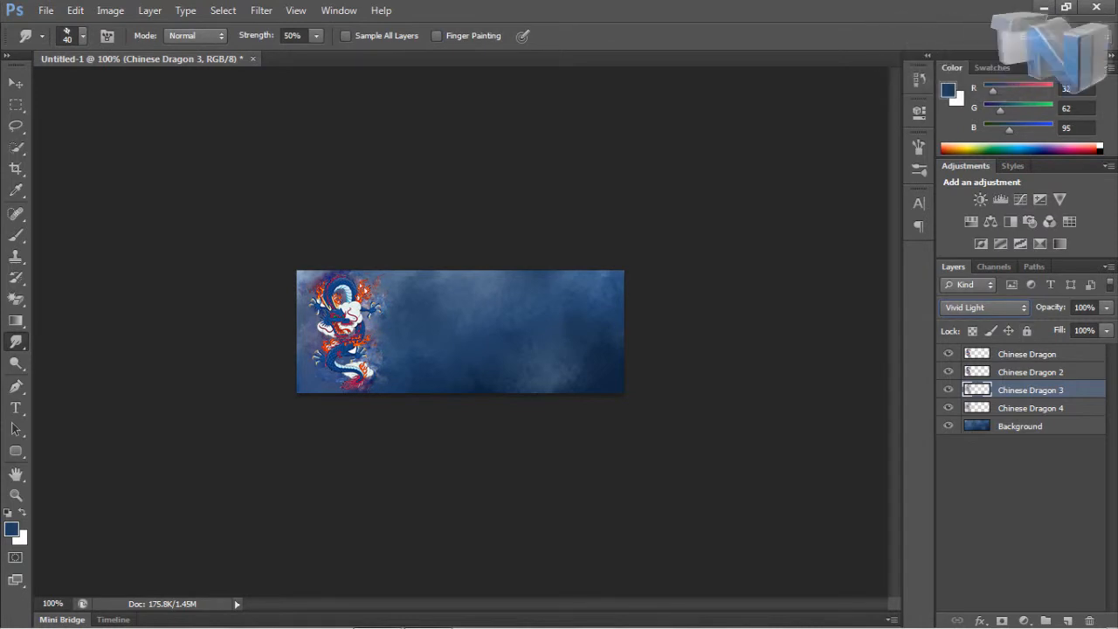
# Set the opacity of the Vivid Light dragon layer to 90%.
pyautogui.write('95')
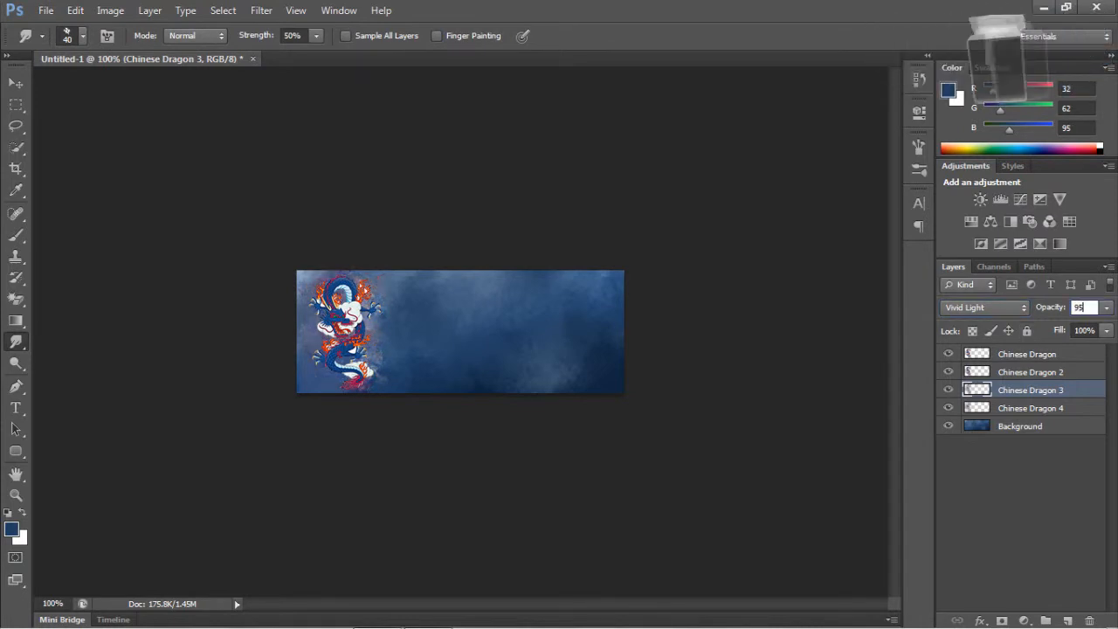
pyautogui.write('0')
pyautogui.press('Return')
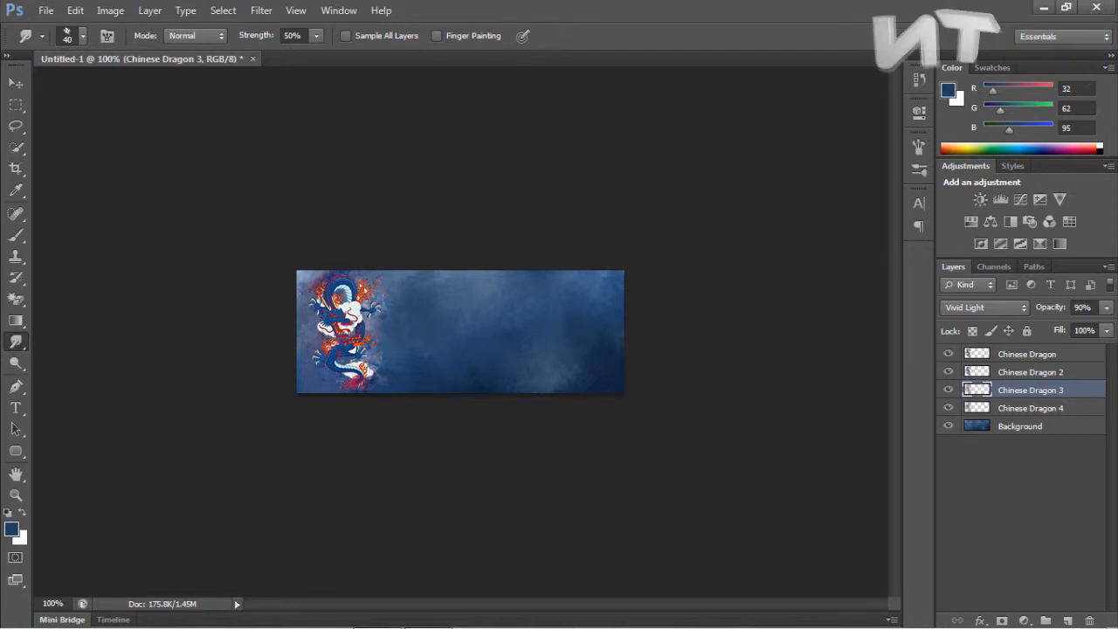
# Try scaling the Chinese Dragon, Chinese Dragon 3 and Chinese Dragon 4 layers down to about 95% with Free Transform.
pyautogui.keyDown('ctrl'); pyautogui.click(1030, 408); pyautogui.keyUp('ctrl')
pyautogui.keyDown('ctrl'); pyautogui.click(1027, 354); pyautogui.keyUp('ctrl')
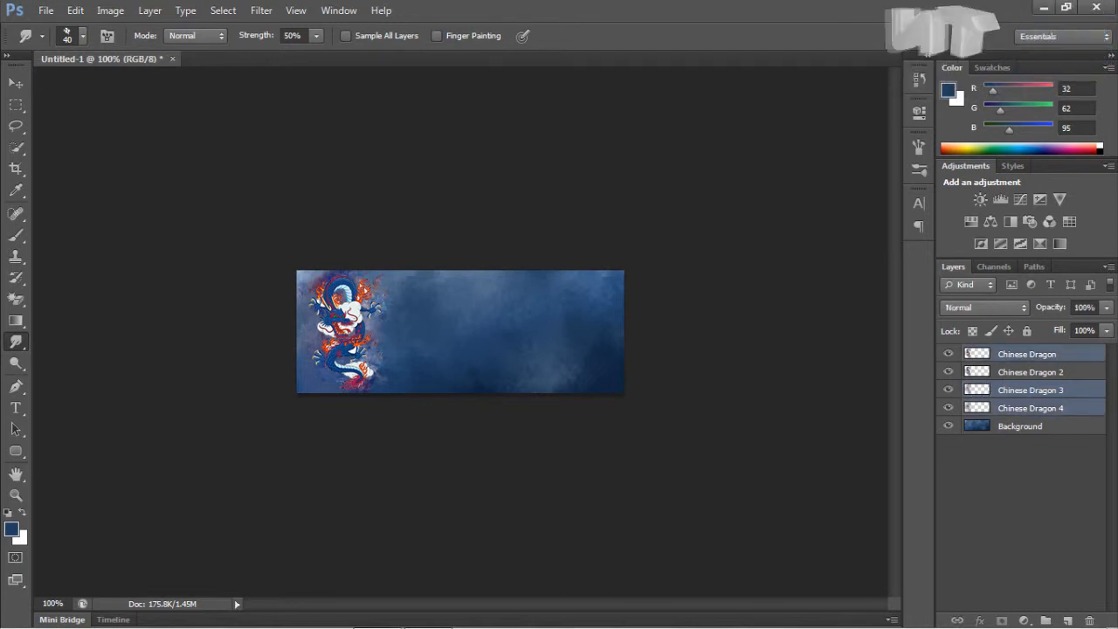
pyautogui.keyDown('ctrl'); pyautogui.click(1031, 372); pyautogui.keyUp('ctrl')
pyautogui.keyDown('ctrl'); pyautogui.click(1031, 372); pyautogui.keyUp('ctrl')
pyautogui.hotkey('ctrl', 't')
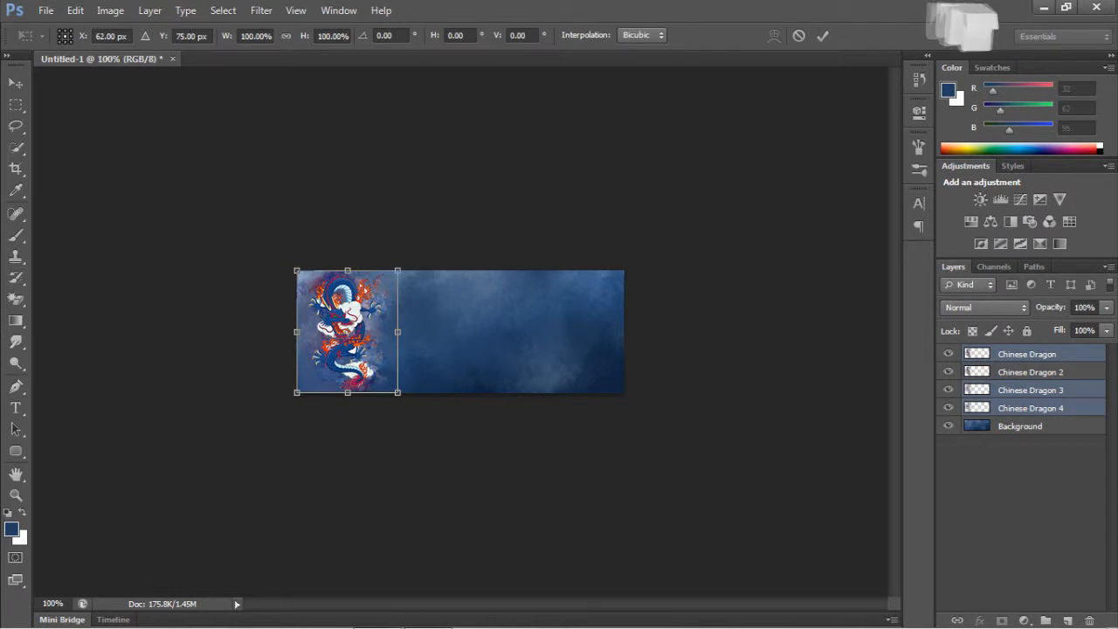
pyautogui.moveTo(297, 271); pyautogui.dragTo(299, 273)
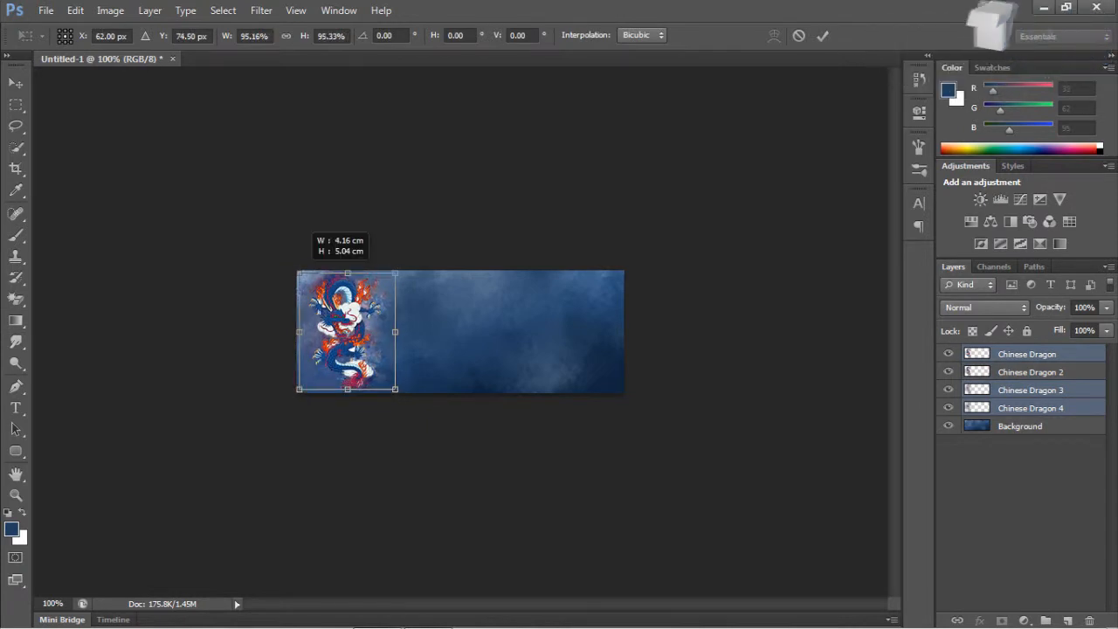
pyautogui.press('Return')
# Select all four dragon layers and scale them down slightly together with Free Transform.
pyautogui.click(15, 83)
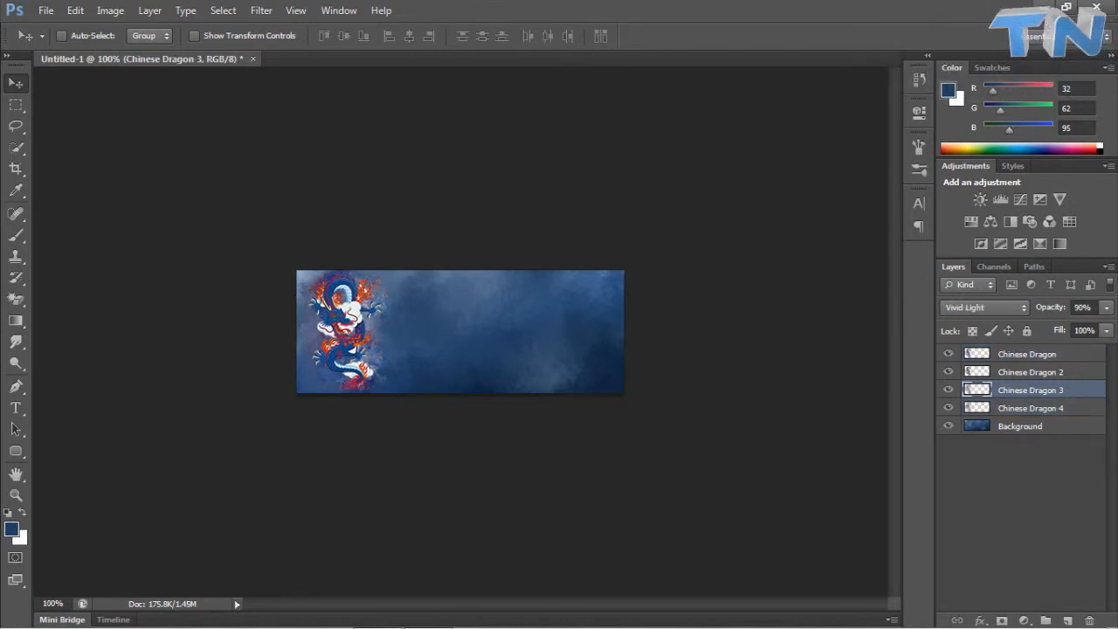
pyautogui.click(1031, 408)
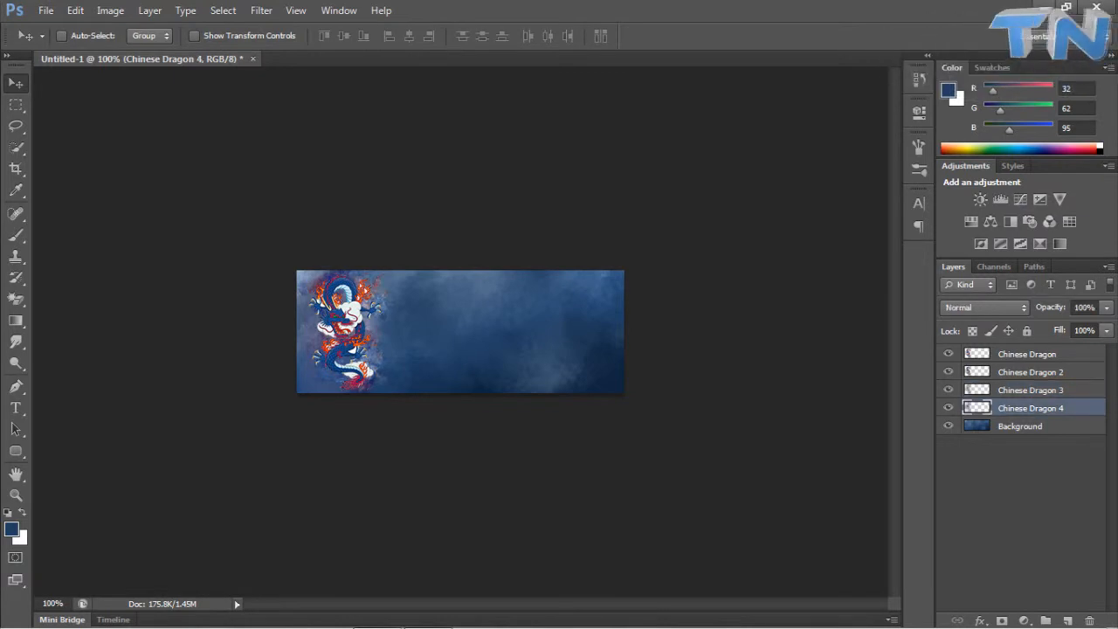
pyautogui.keyDown('shift'); pyautogui.click(1027, 354); pyautogui.keyUp('shift')
pyautogui.hotkey('ctrl', 't')
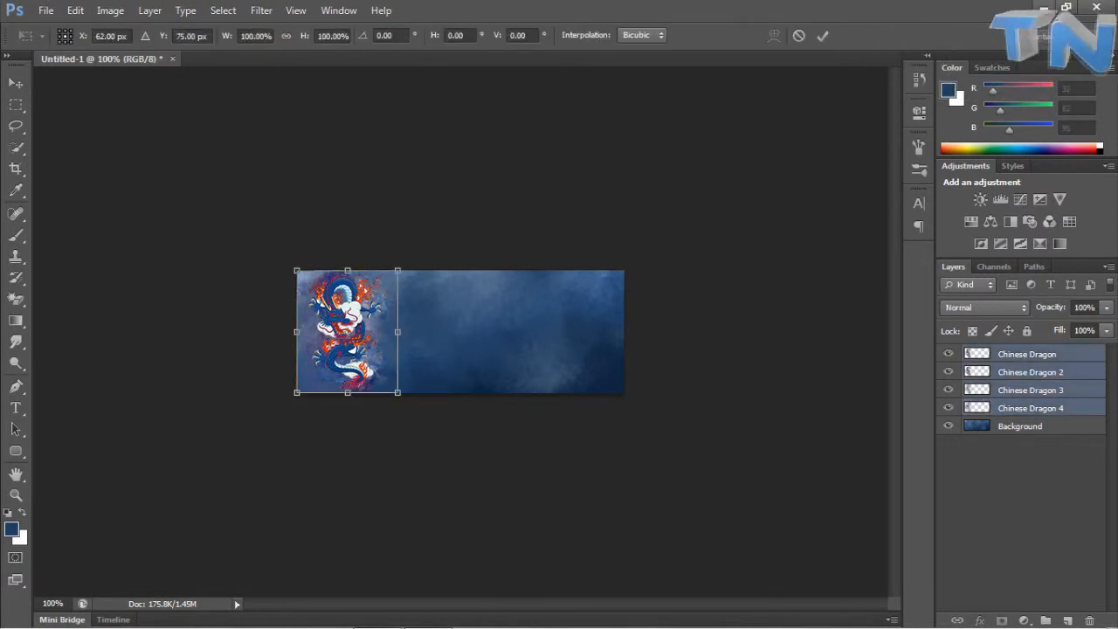
pyautogui.moveTo(297, 271); pyautogui.dragTo(300, 273)
pyautogui.press('Return')
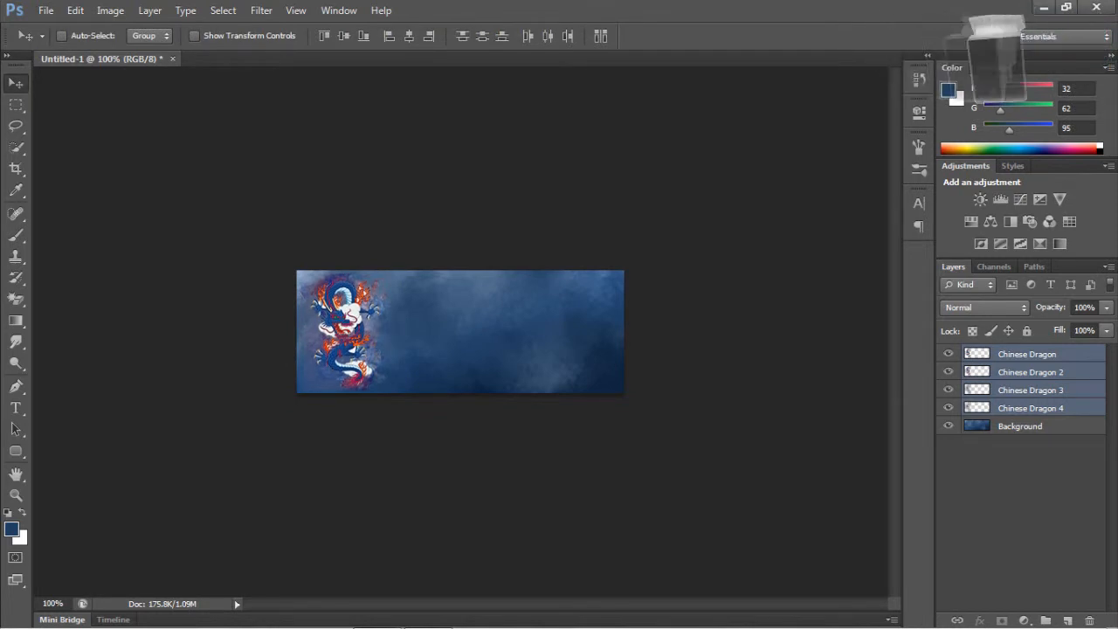
# Switch to the regular Eraser tool and try erasing at the dragon's upper claw with all four dragon layers selected.
pyautogui.click(16, 299)
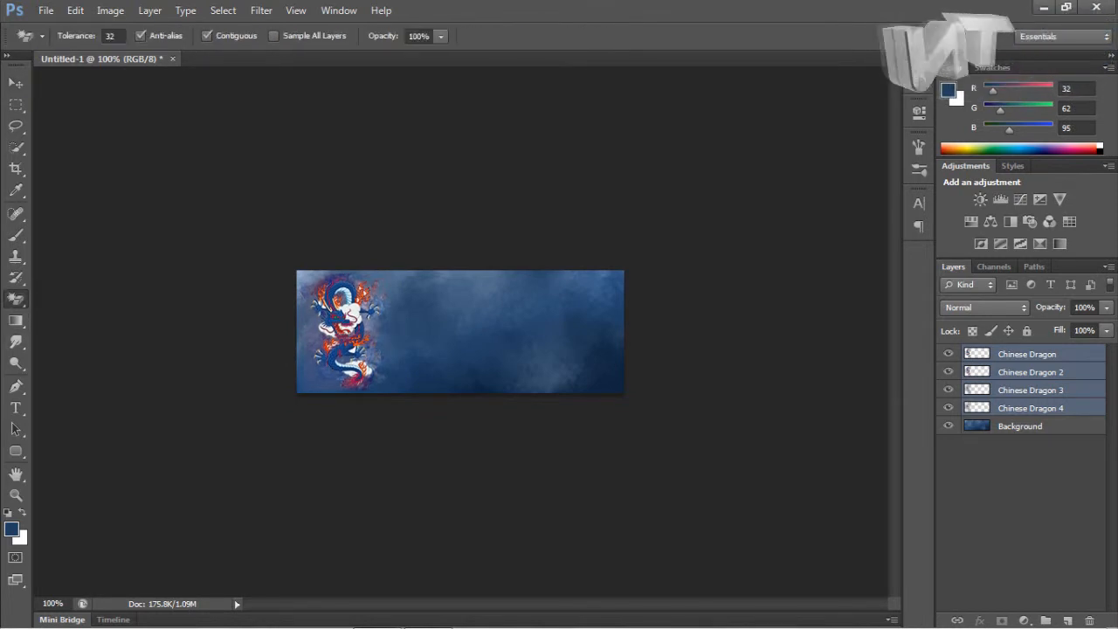
pyautogui.rightClick(15, 299)
pyautogui.click(86, 295)
pyautogui.click(377, 307)
pyautogui.press('Return')
pyautogui.click(368, 309)
pyautogui.press('Return')
pyautogui.click(1031, 426)
pyautogui.click(1030, 408)
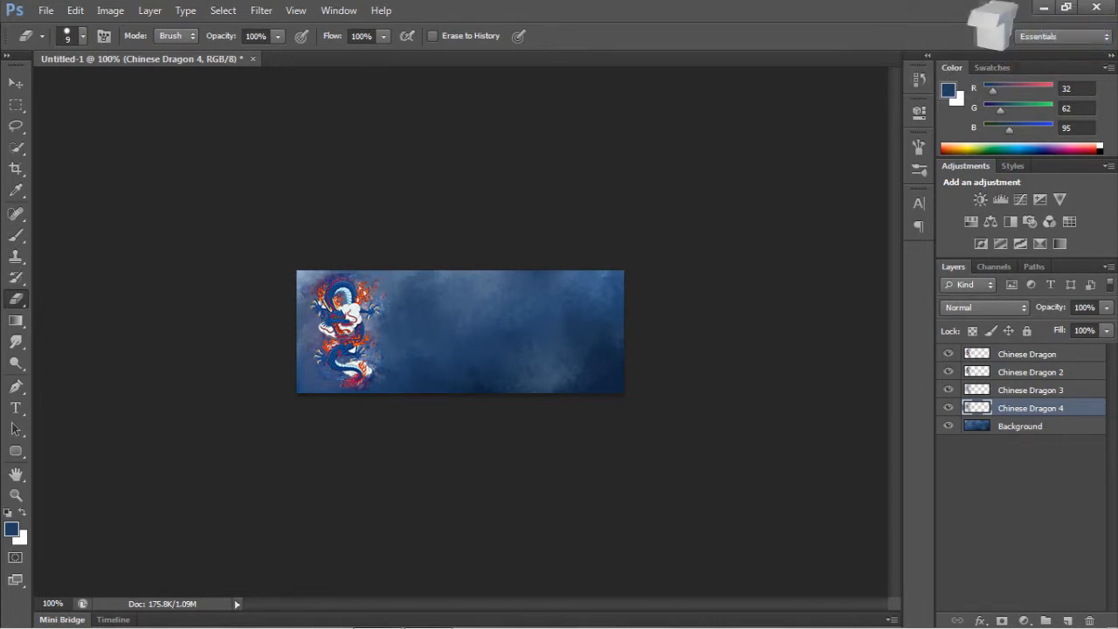
pyautogui.keyDown('shift'); pyautogui.click(1028, 354); pyautogui.keyUp('shift')
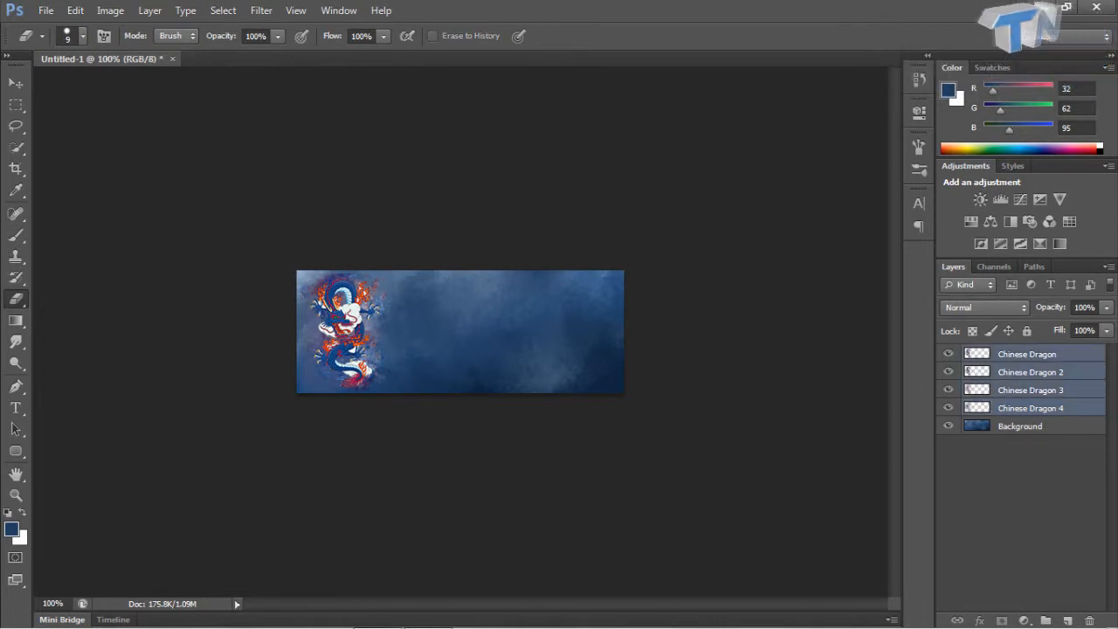
# Set the opacity of the Chinese Dragon 3 layer to 90%.
pyautogui.click(1031, 391)
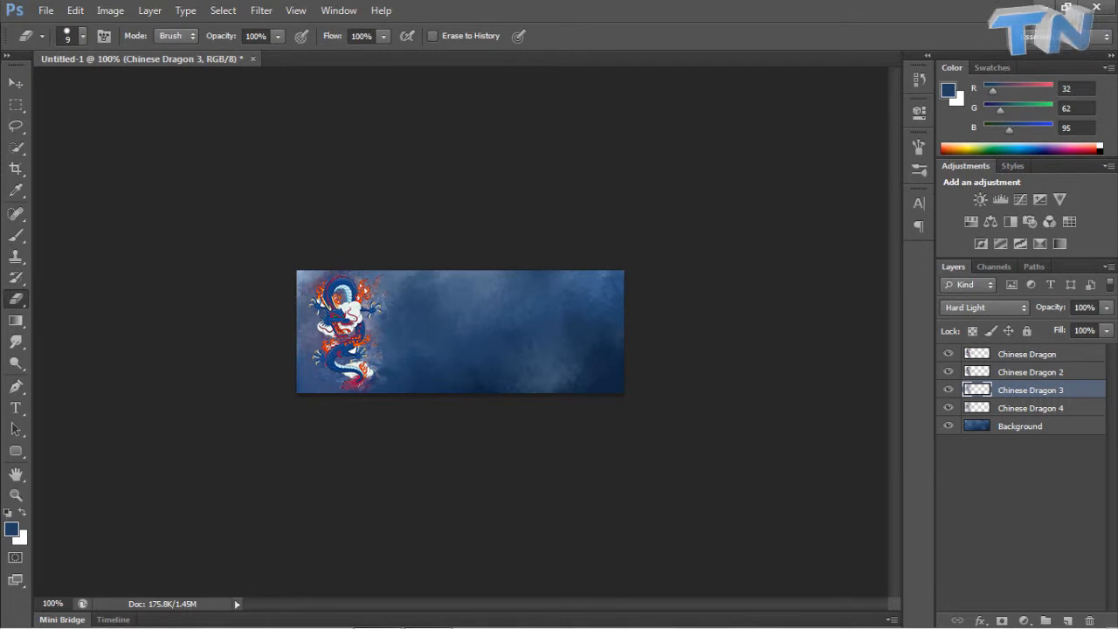
pyautogui.click(1031, 408)
pyautogui.click(1030, 390)
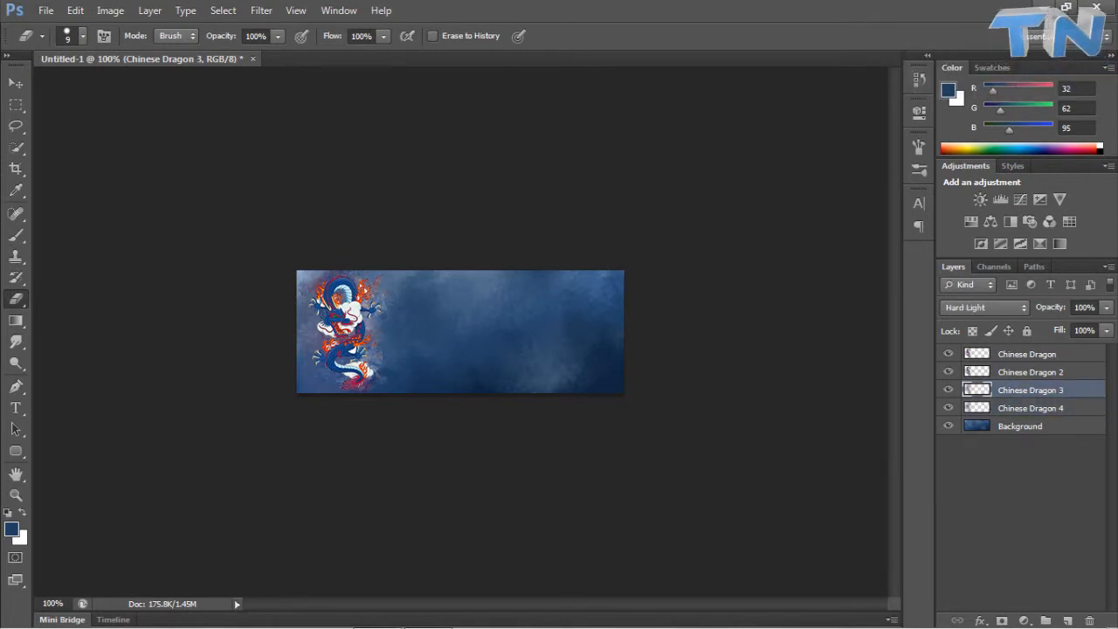
pyautogui.click(1084, 307)
pyautogui.write('90')
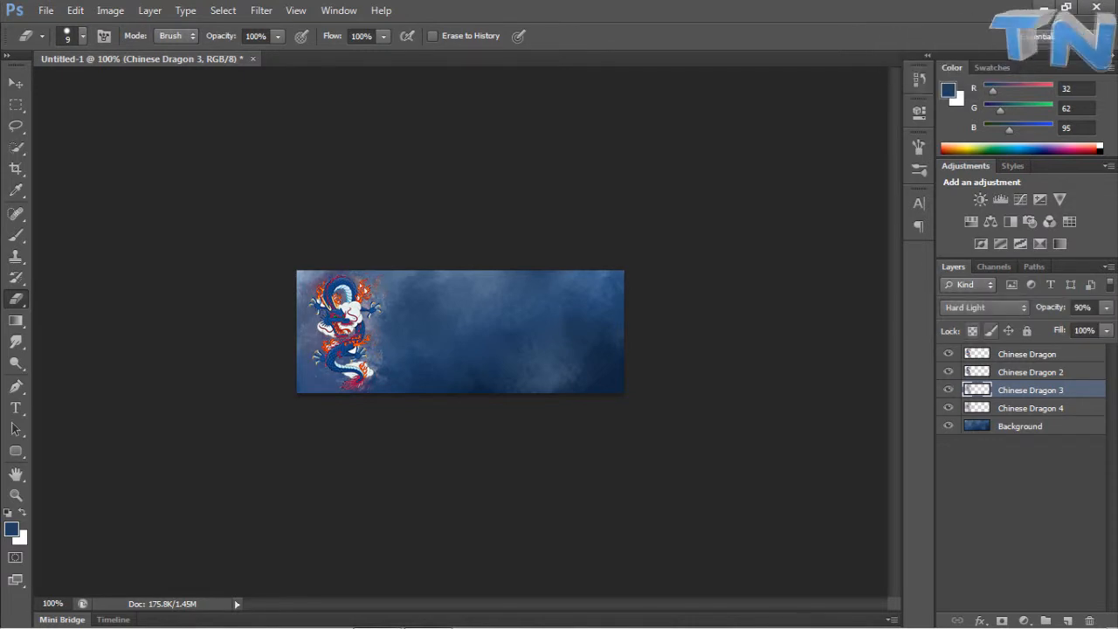
# Change the blend mode of the Chinese Dragon 3 layer to Vivid Light.
pyautogui.click(985, 307)
pyautogui.click(988, 243)
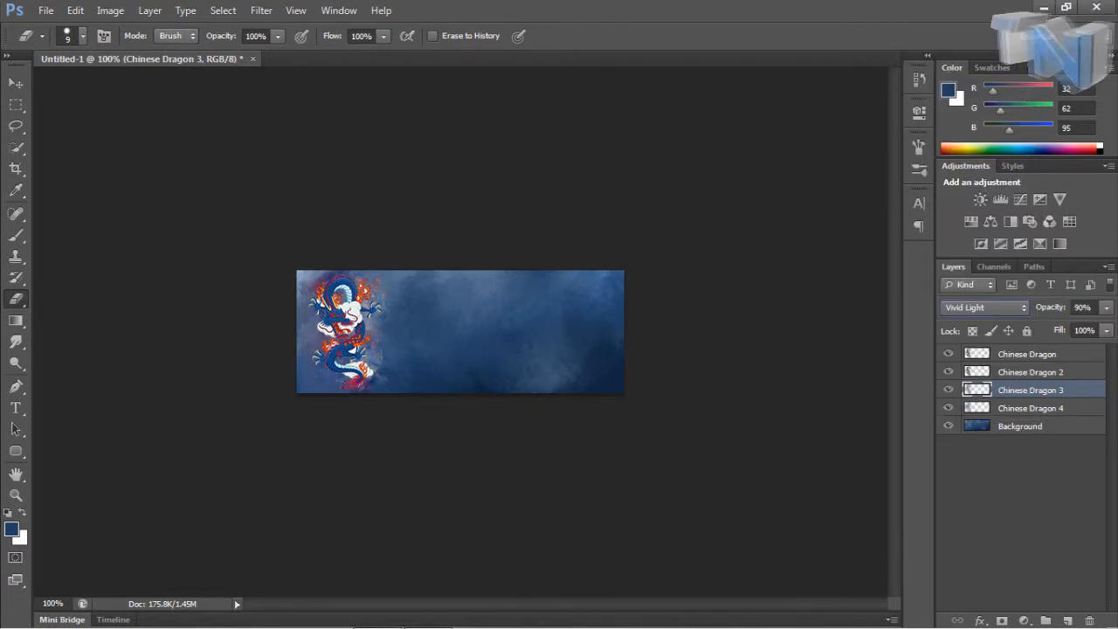
pyautogui.press('v')
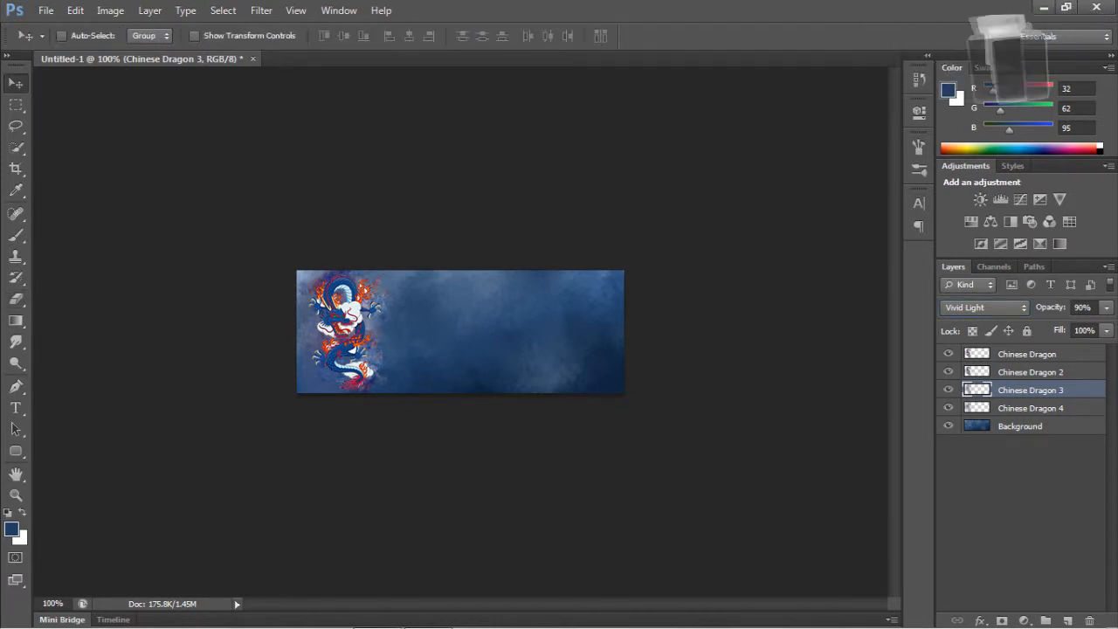
# Smudge the dragon on the Chinese Dragon 2 layer at 30% strength, reducing the brush size to 20.
pyautogui.click(965, 371)
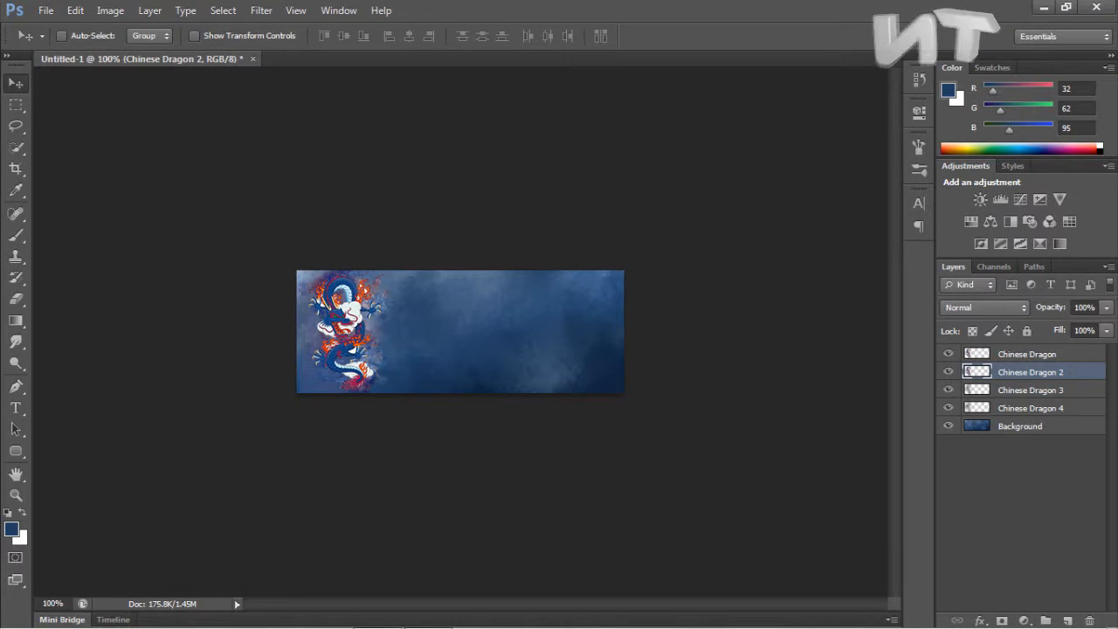
pyautogui.click(15, 342)
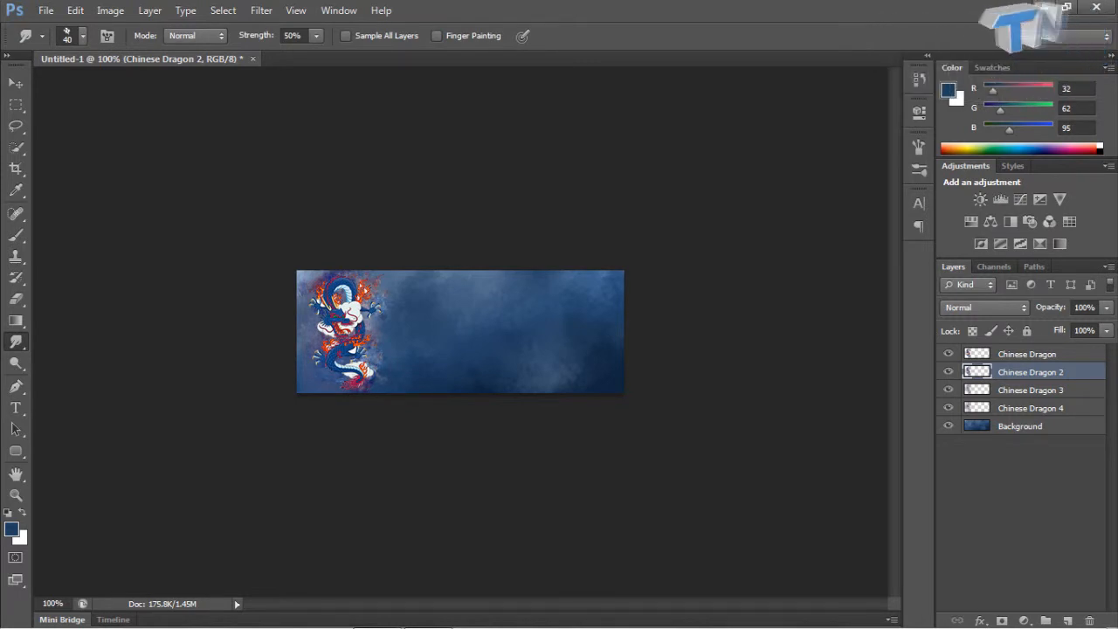
pyautogui.click(1031, 390)
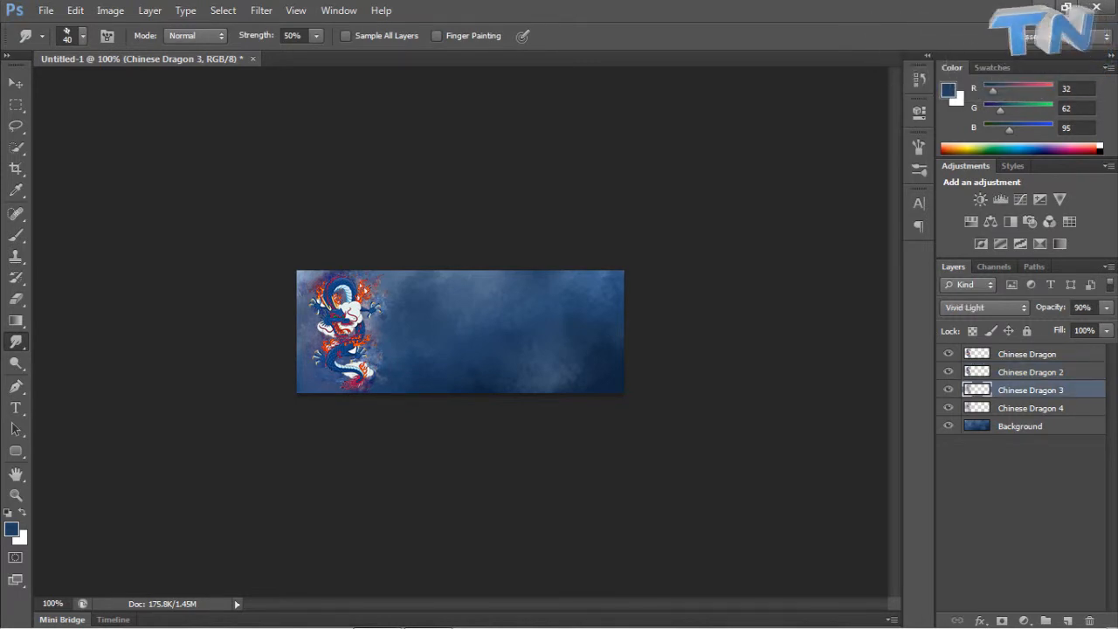
pyautogui.click(1031, 372)
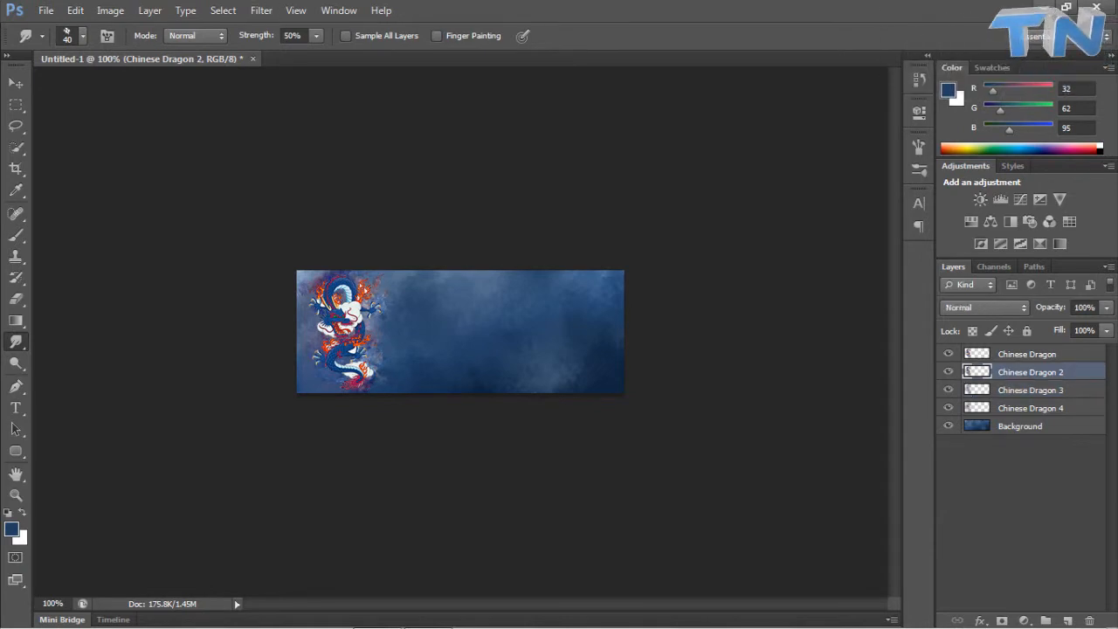
pyautogui.press('2')
pyautogui.press('7')
pyautogui.press('Down')
pyautogui.press('Down')
pyautogui.press('Down')
pyautogui.press('Down')
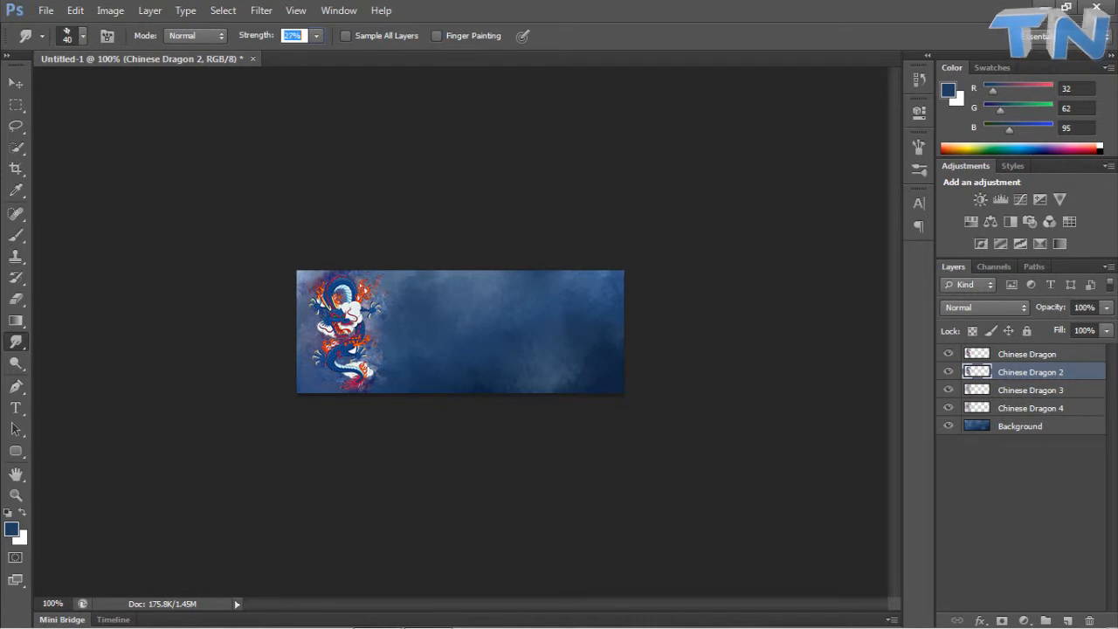
pyautogui.moveTo(246, 36); pyautogui.dragTo(247, 36)
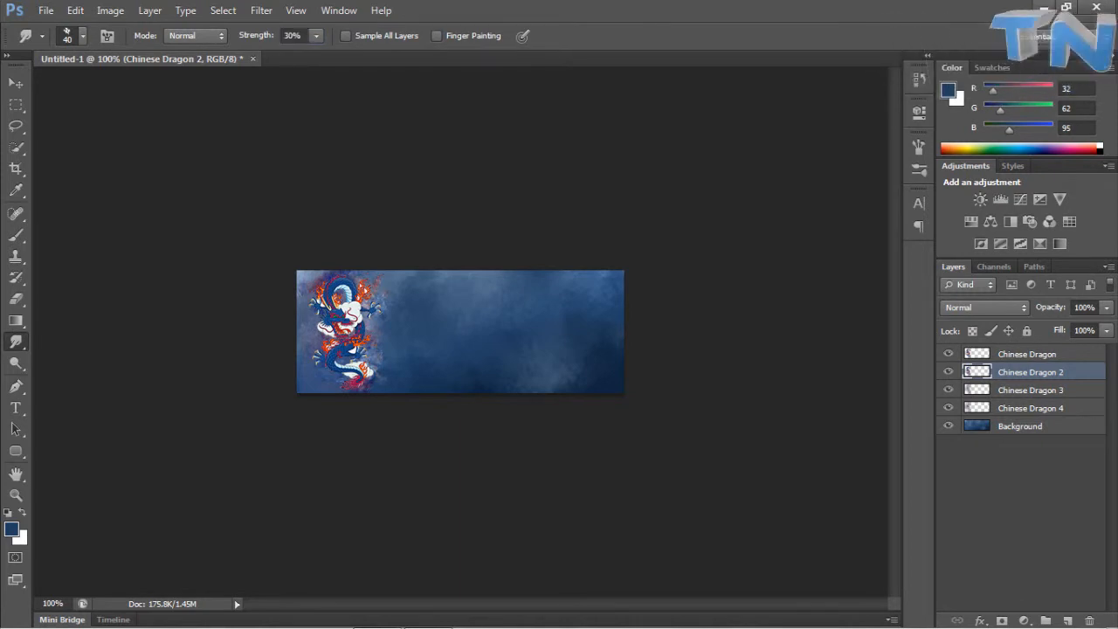
pyautogui.press('[')
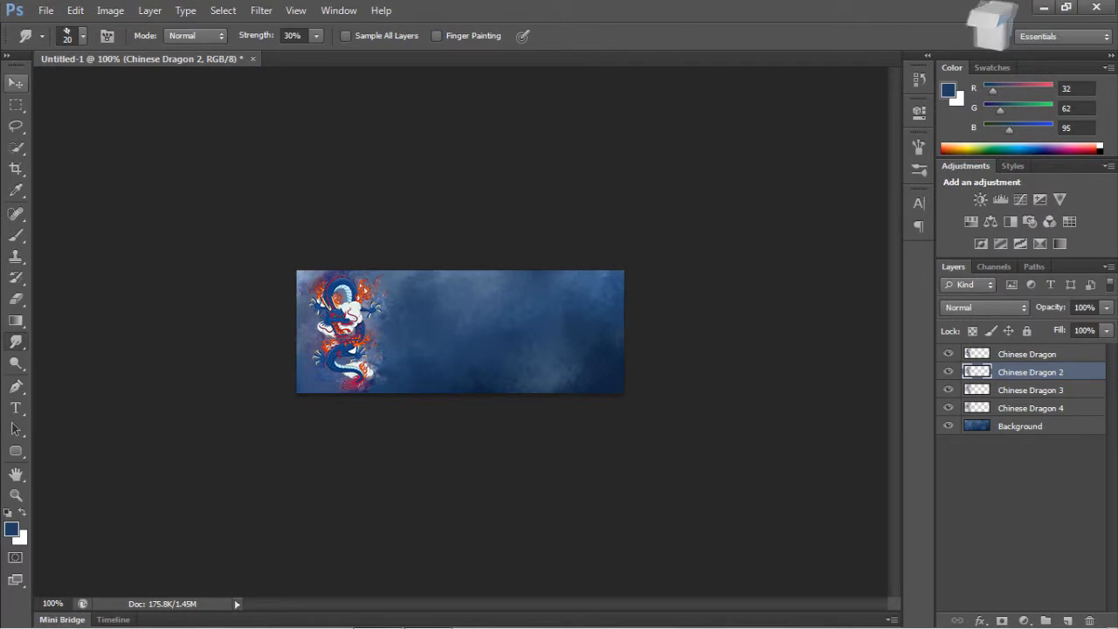
pyautogui.press('v')
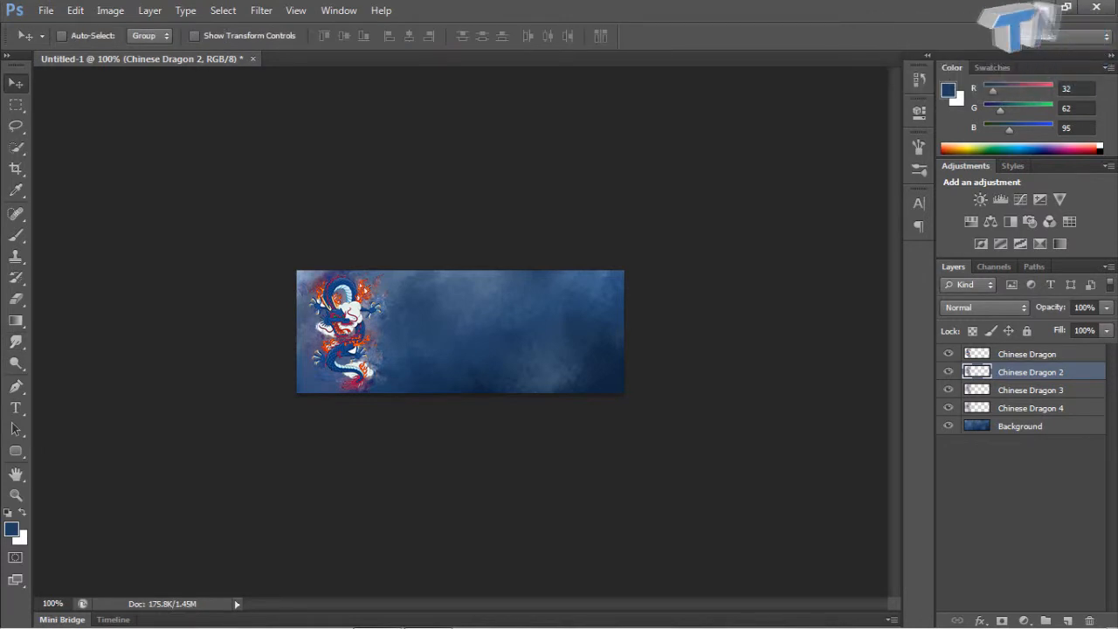
# Smudge the dragon on the Chinese Dragon layer at 41% strength, reducing the brush size to 10.
pyautogui.hotkey('alt', ']')
pyautogui.press('r')
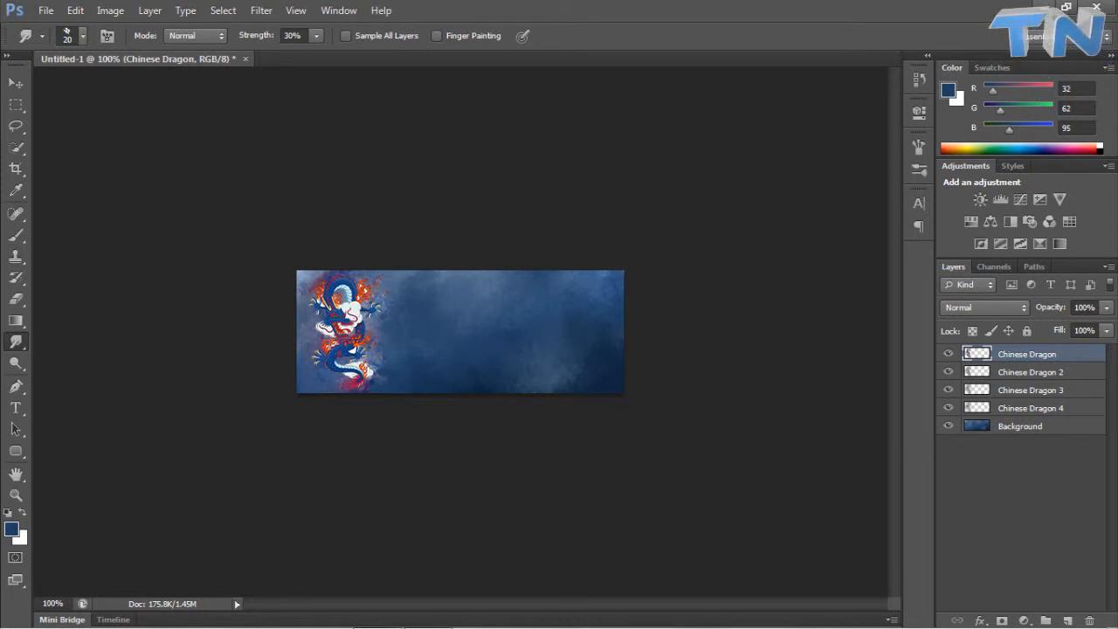
pyautogui.moveTo(259, 35); pyautogui.dragTo(266, 36)
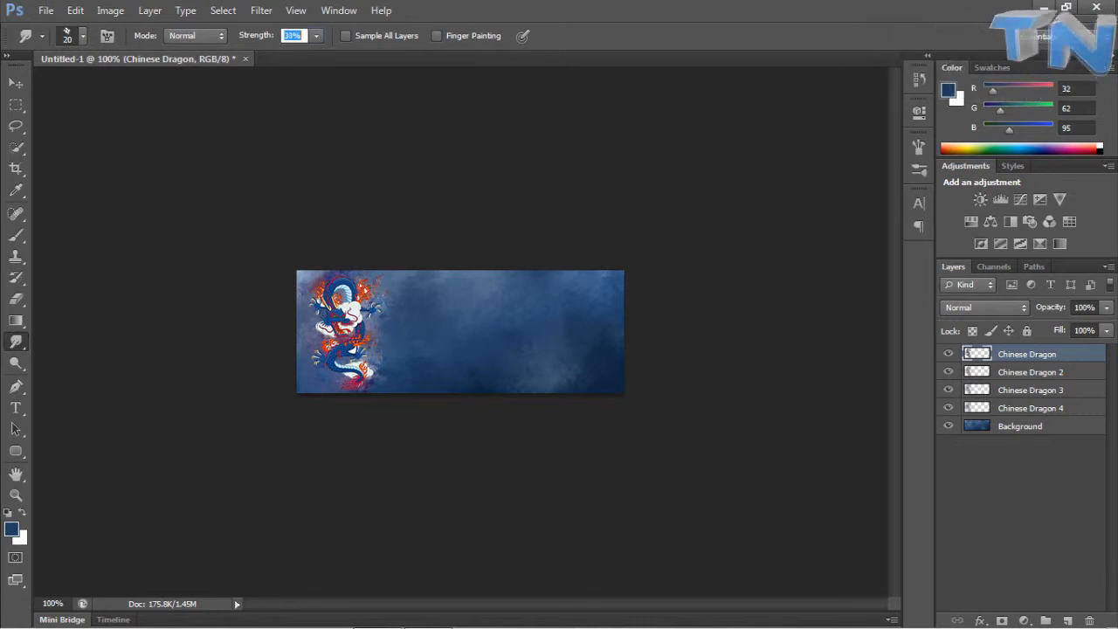
pyautogui.moveTo(265, 36); pyautogui.dragTo(268, 36)
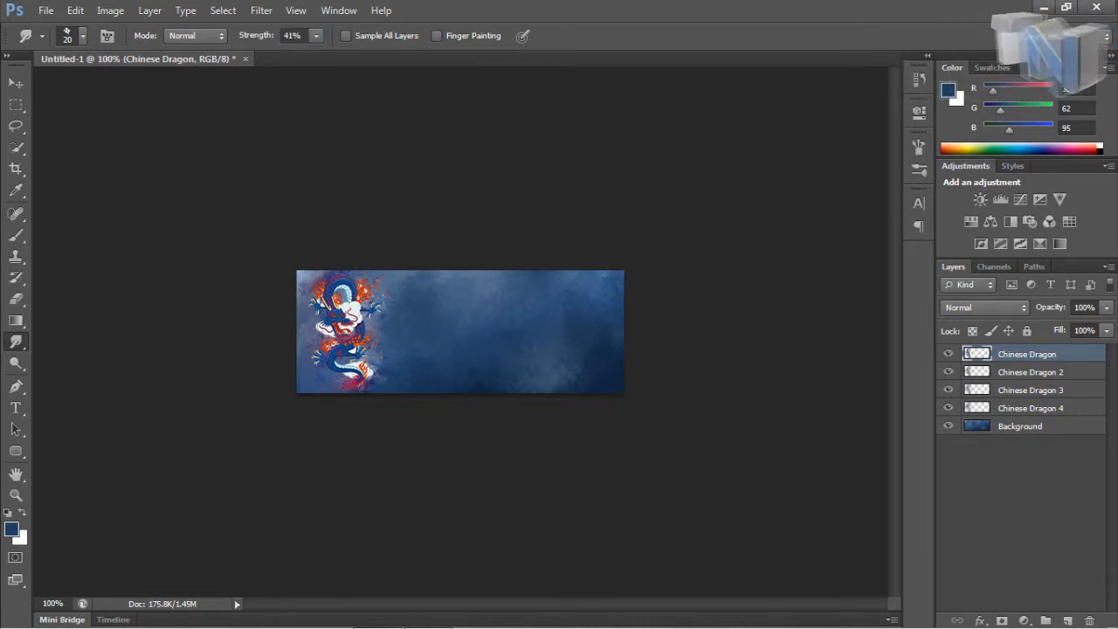
pyautogui.press('[')
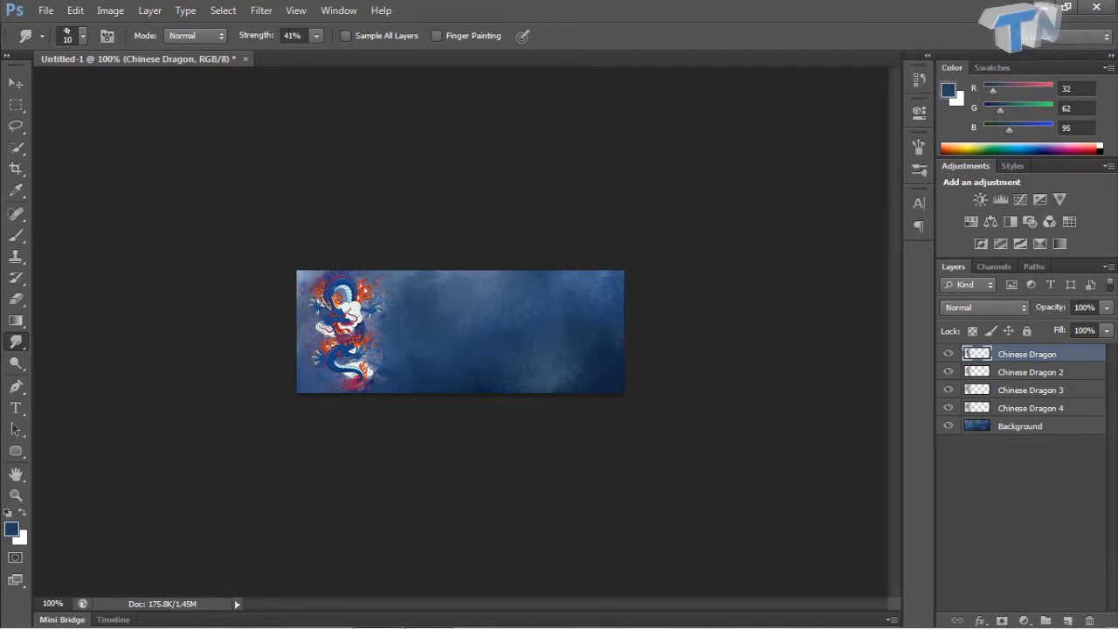
pyautogui.press('v')
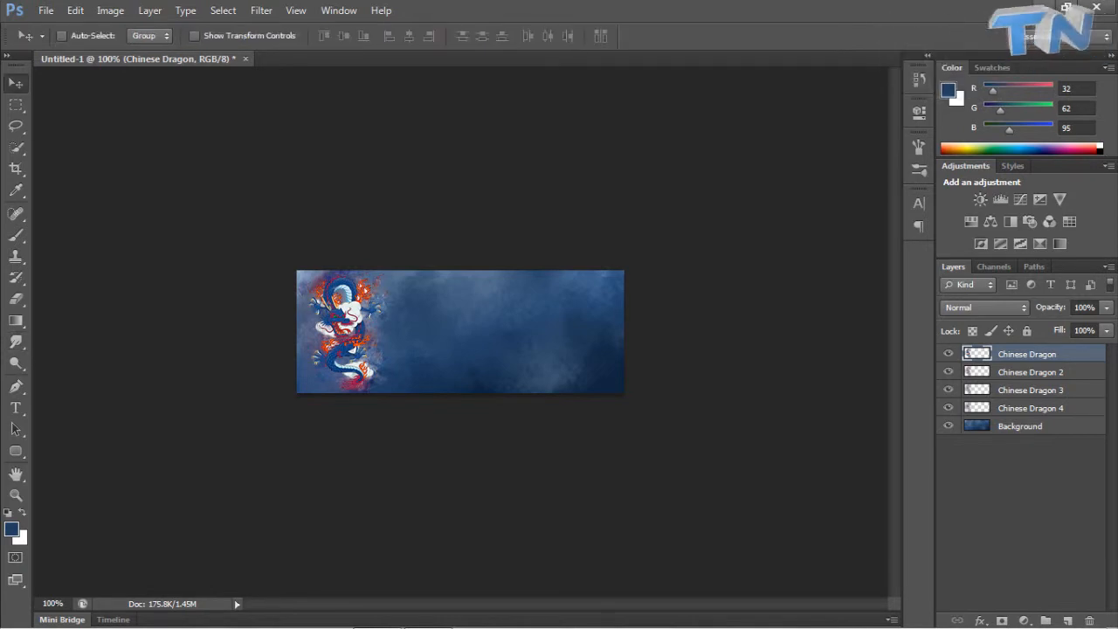
pyautogui.click(46, 11)
pyautogui.click(52, 276)
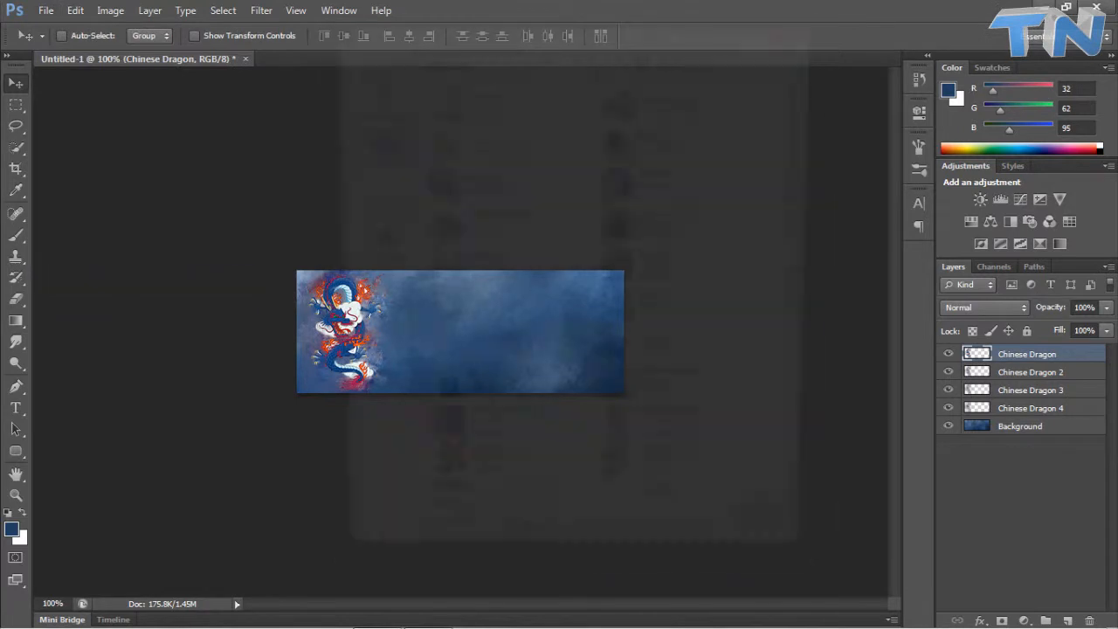
pyautogui.doubleClick(680, 434)
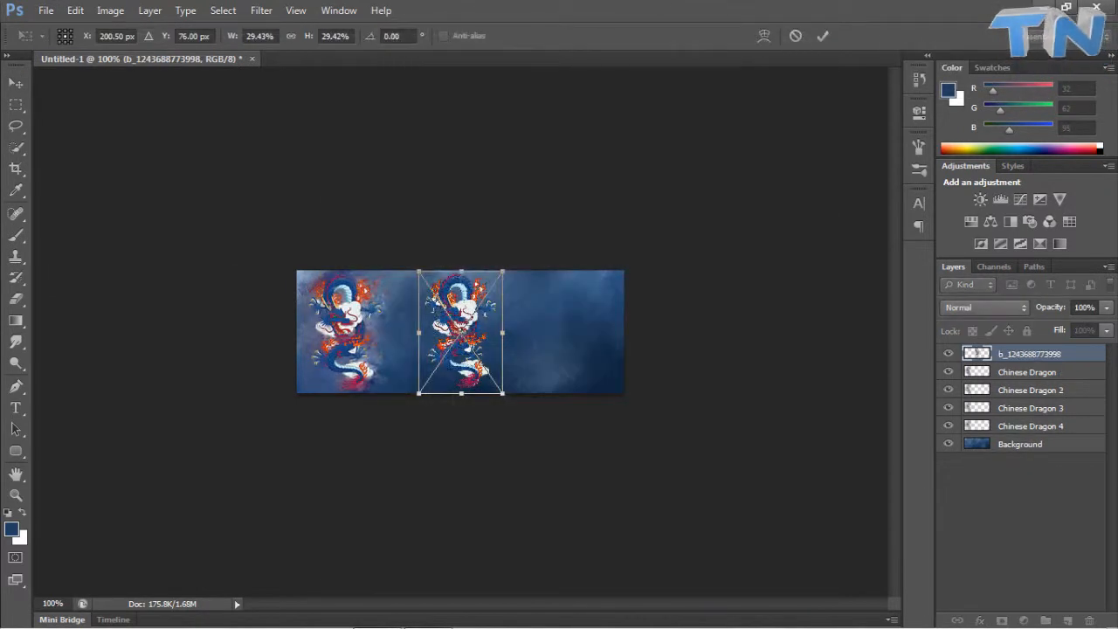
pyautogui.moveTo(419, 394); pyautogui.dragTo(369, 463)
pyautogui.moveTo(334, 420); pyautogui.dragTo(295, 421)
pyautogui.moveTo(470, 306); pyautogui.dragTo(513, 336)
pyautogui.press('Return')
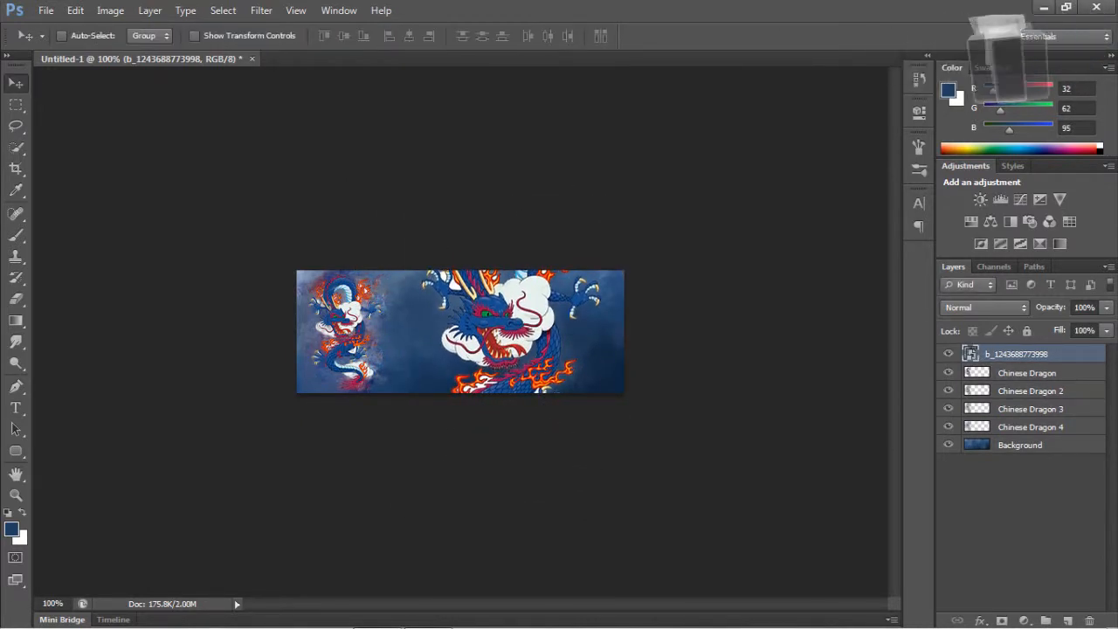
# Rename the placed dragon layer as Chinese Dragon Centre.
pyautogui.doubleClick(1016, 353)
pyautogui.write('CHine')
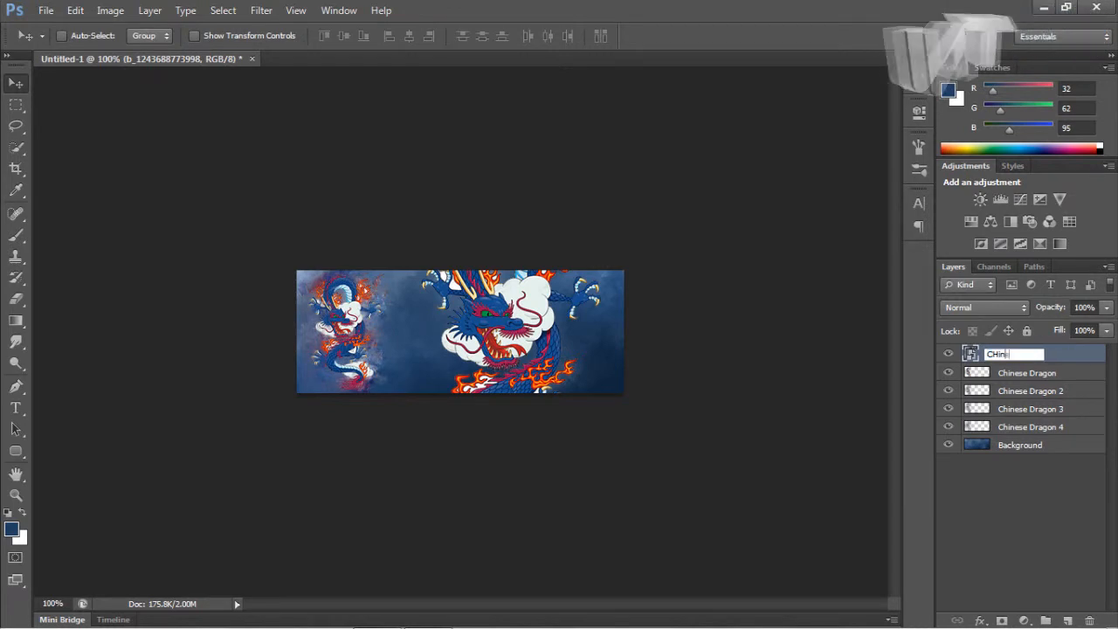
pyautogui.write('ienese')
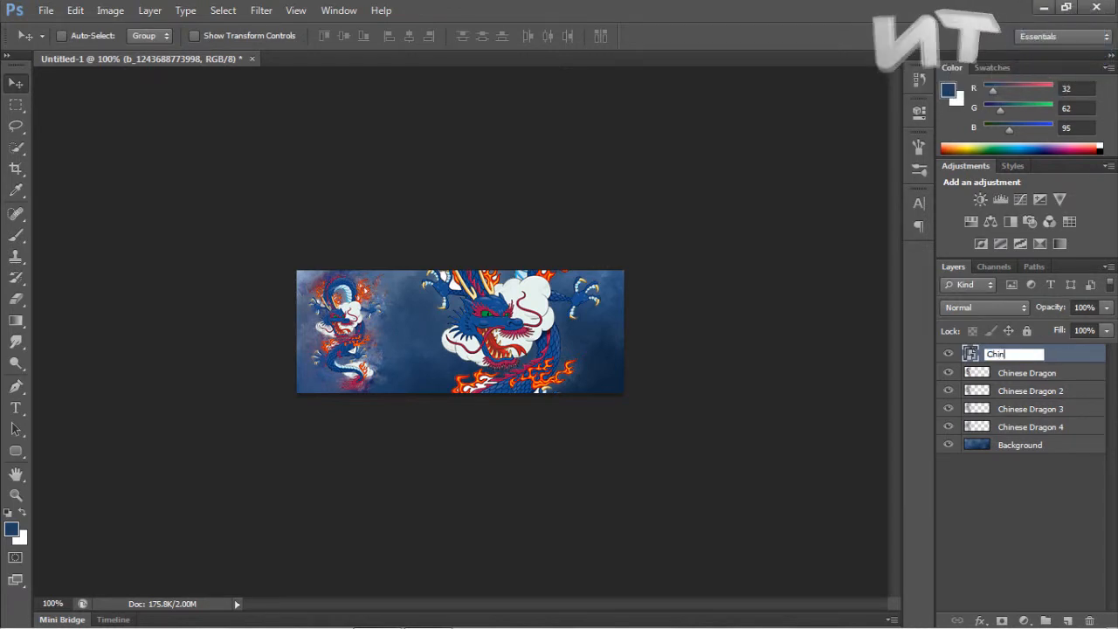
pyautogui.write(' Dragon ')
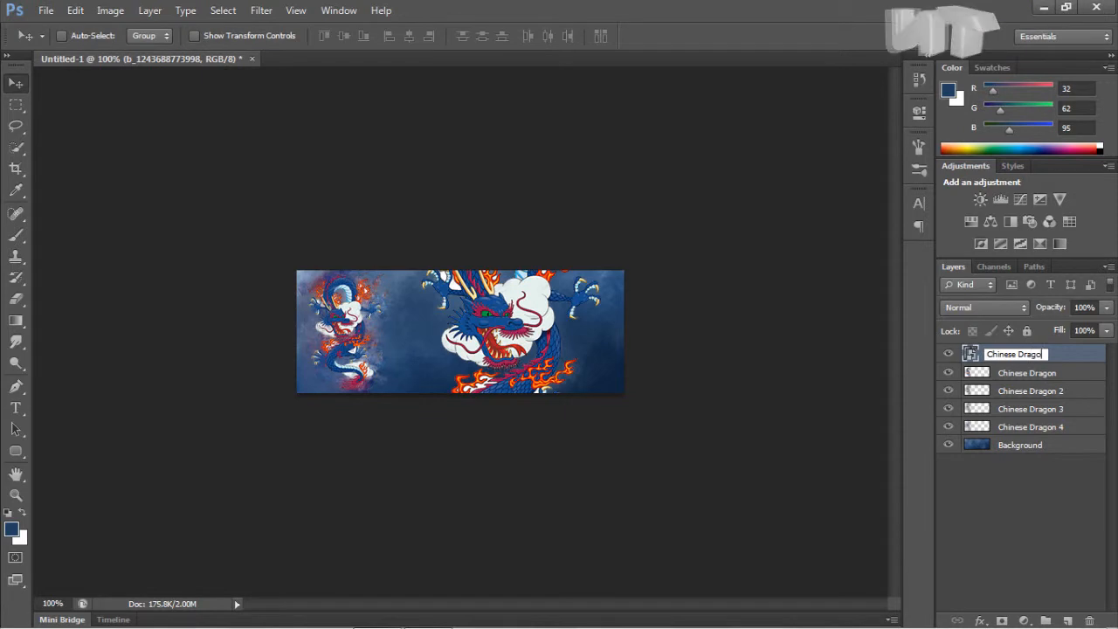
pyautogui.write('Centr')
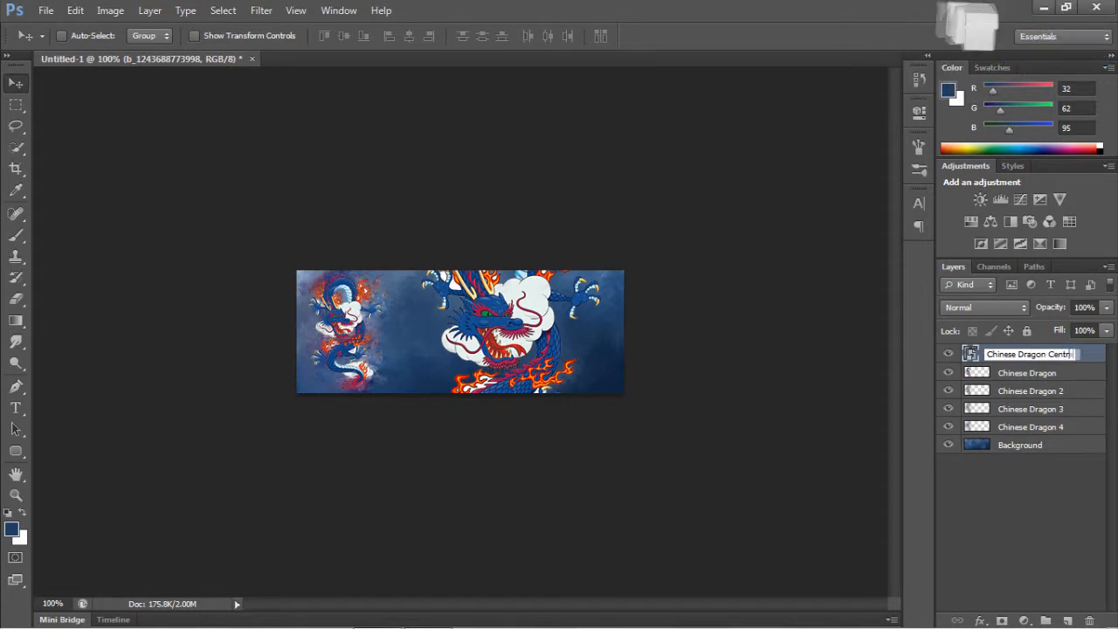
pyautogui.write('e')
pyautogui.press('Return')
# Rasterize the Chinese Dragon Centre layer, set its opacity to 40% and nudge the large dragon slightly.
pyautogui.rightClick(997, 354)
pyautogui.click(841, 227)
pyautogui.write('40')
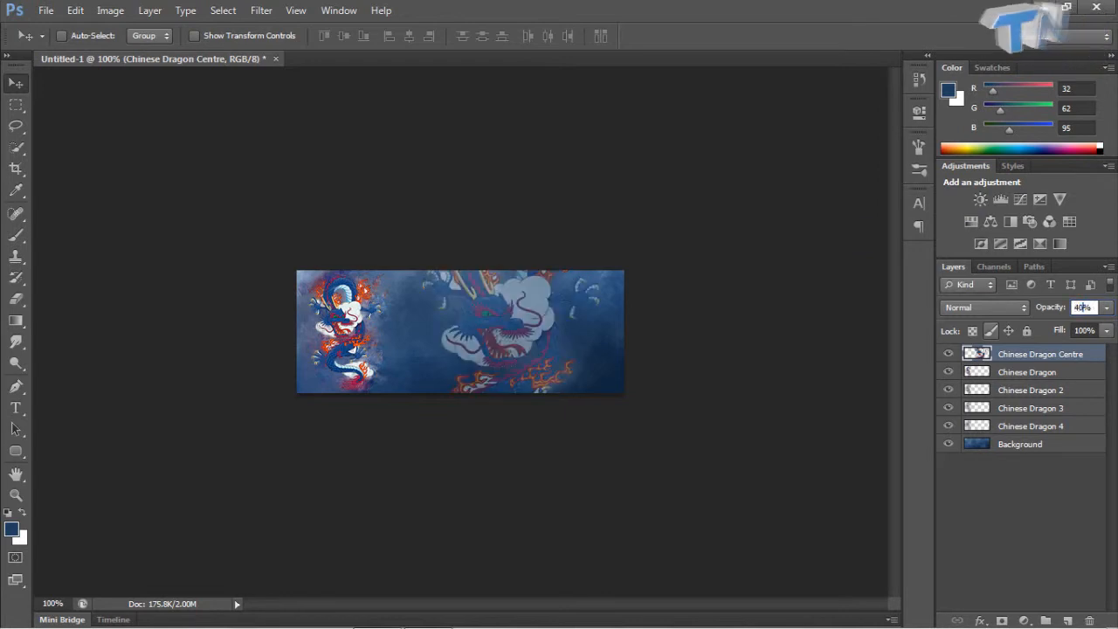
pyautogui.moveTo(521, 318); pyautogui.dragTo(518, 321)
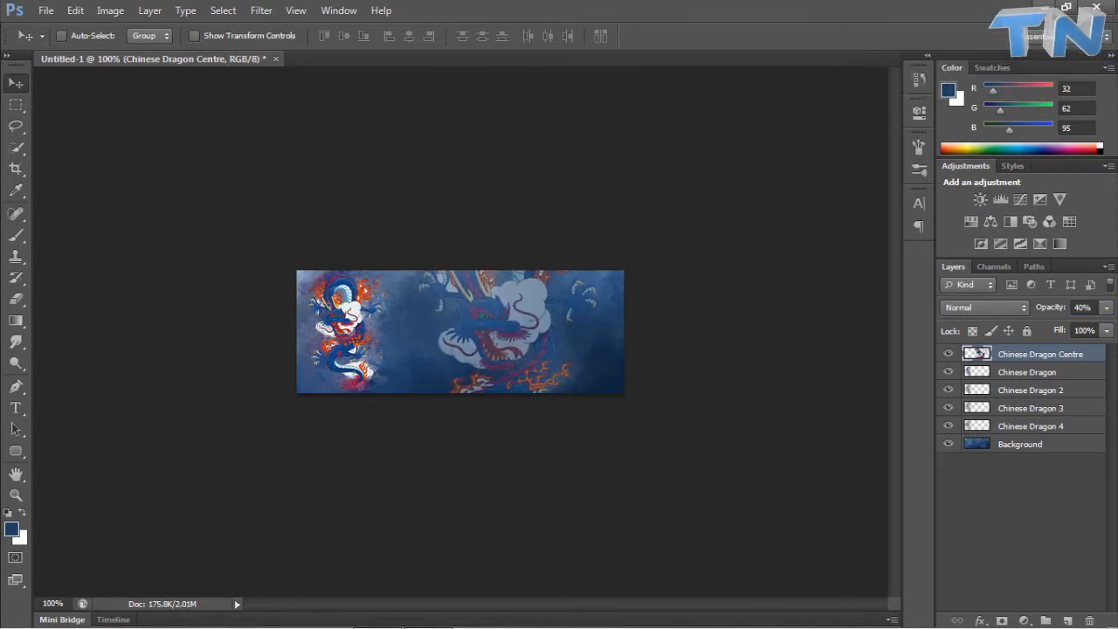
# Duplicate the Chinese Dragon Centre layer, name the copy Chinese Dragon Centre 2 and place it below the original.
pyautogui.hotkey('ctrl', 'j')
pyautogui.doubleClick(1045, 353)
pyautogui.click(1089, 354)
pyautogui.press('BackSpace')
pyautogui.press('BackSpace')
pyautogui.press('BackSpace')
pyautogui.press('BackSpace')
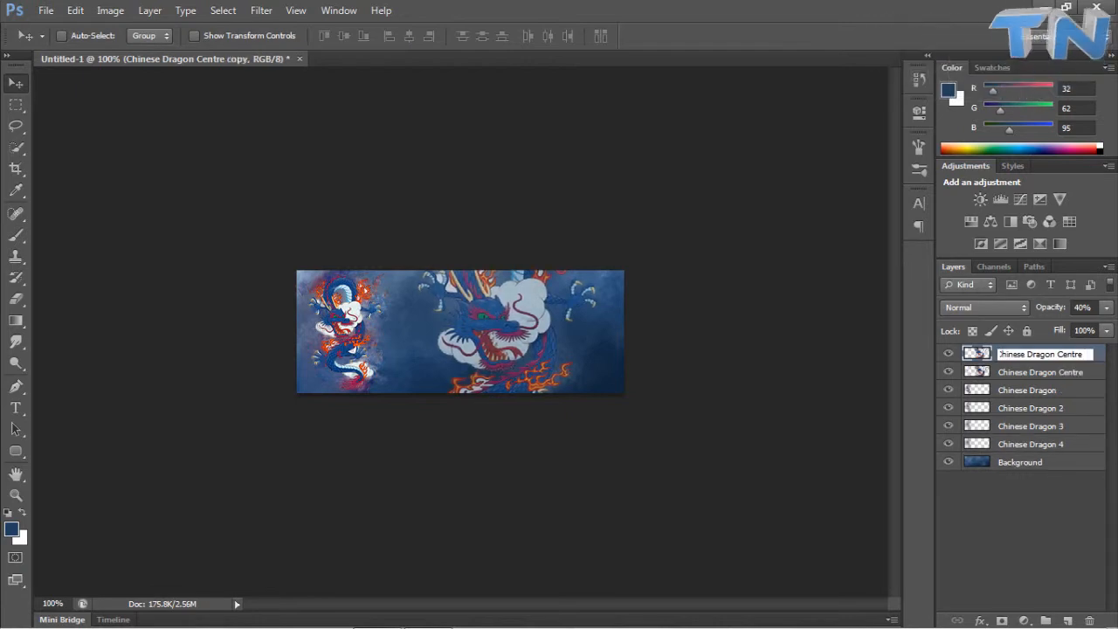
pyautogui.press('Return')
pyautogui.moveTo(1048, 353); pyautogui.dragTo(1048, 380)
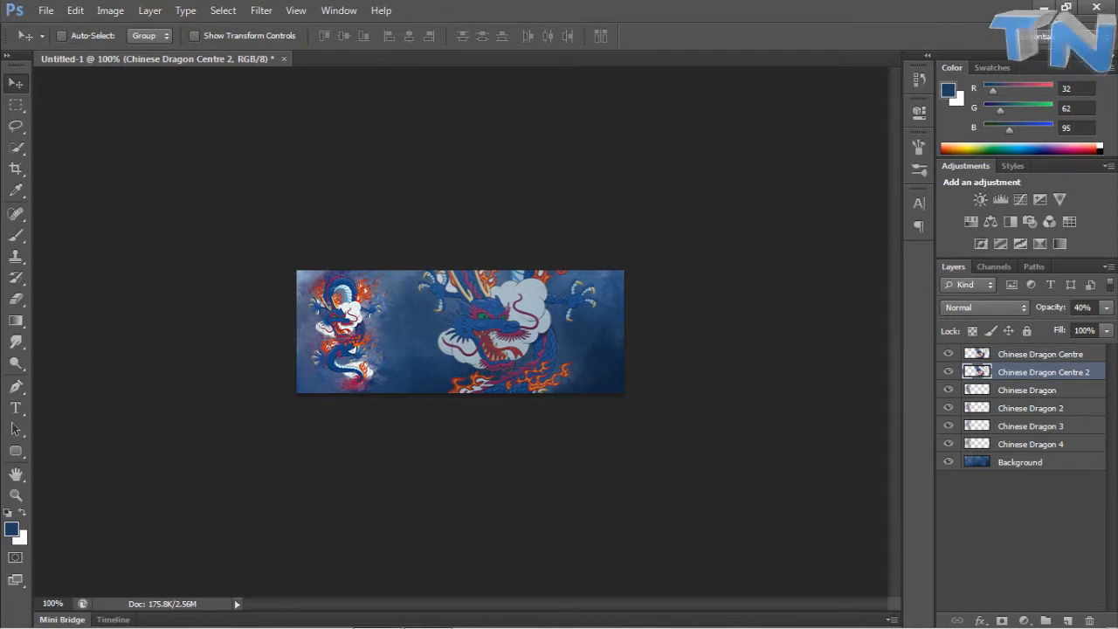
# Apply a Gaussian Blur with a 7-pixel radius to Chinese Dragon Centre 2 and toggle the layer's visibility to compare.
pyautogui.click(261, 9)
pyautogui.moveTo(280, 175)
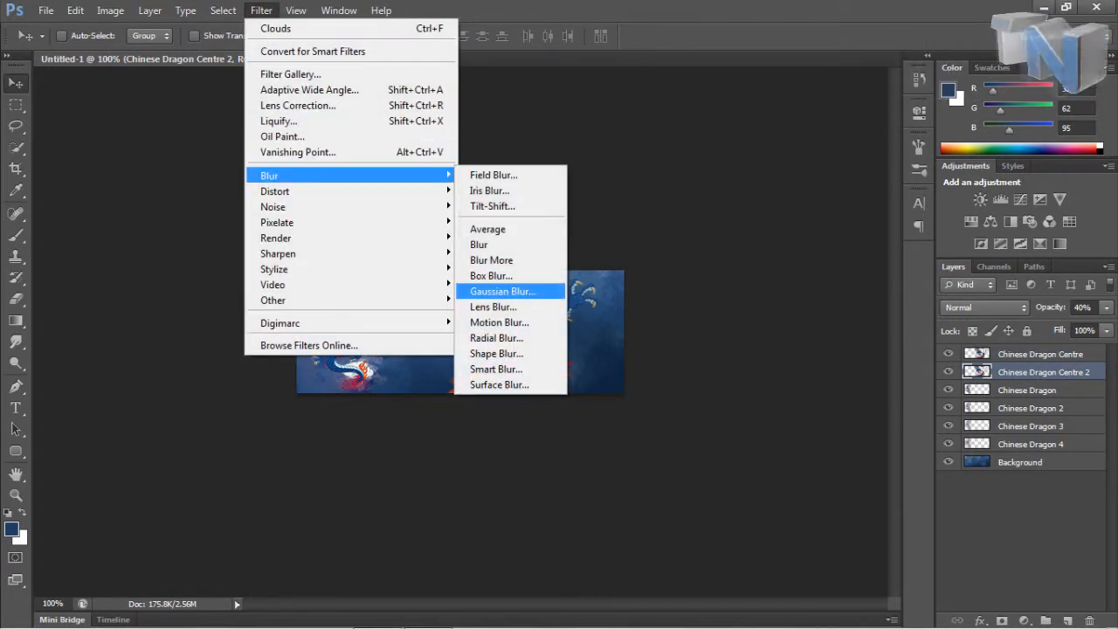
pyautogui.click(509, 289)
pyautogui.moveTo(524, 117); pyautogui.dragTo(732, 137)
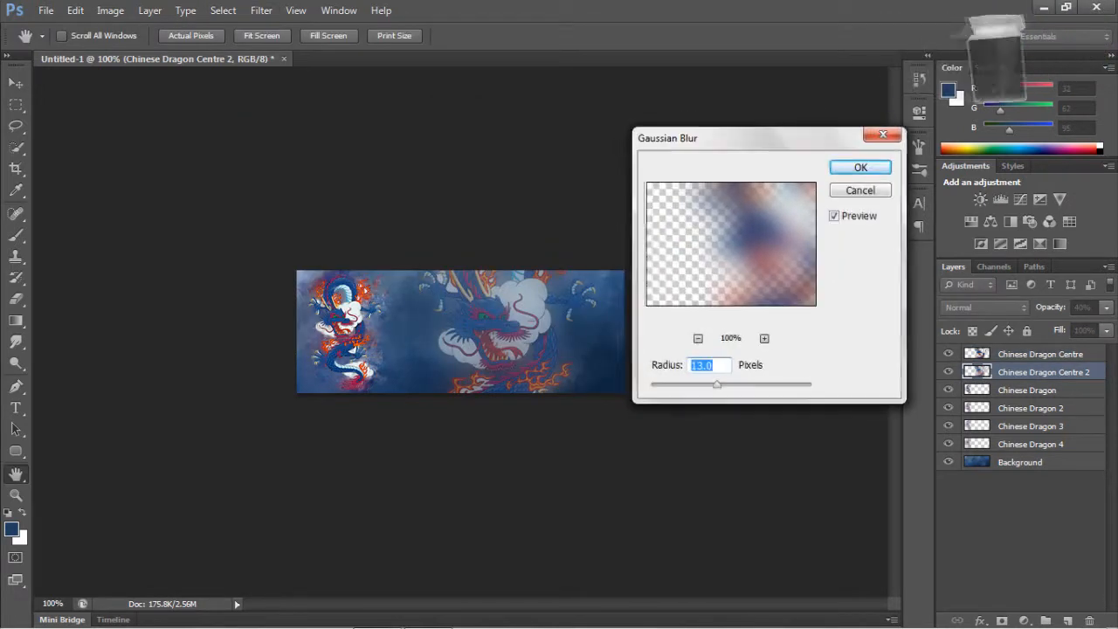
pyautogui.moveTo(717, 384); pyautogui.dragTo(702, 384)
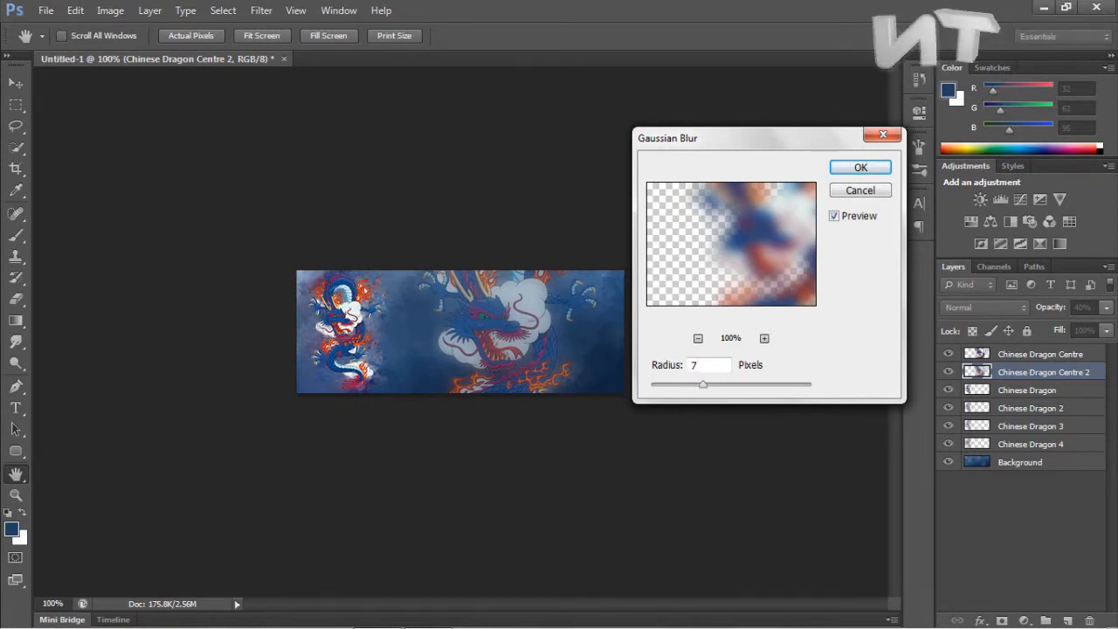
pyautogui.press('Return')
pyautogui.click(947, 372)
pyautogui.click(947, 372)
pyautogui.click(948, 372)
pyautogui.click(948, 372)
# Select both Chinese Dragon Centre layers and set their opacity to 50%.
pyautogui.click(1039, 354)
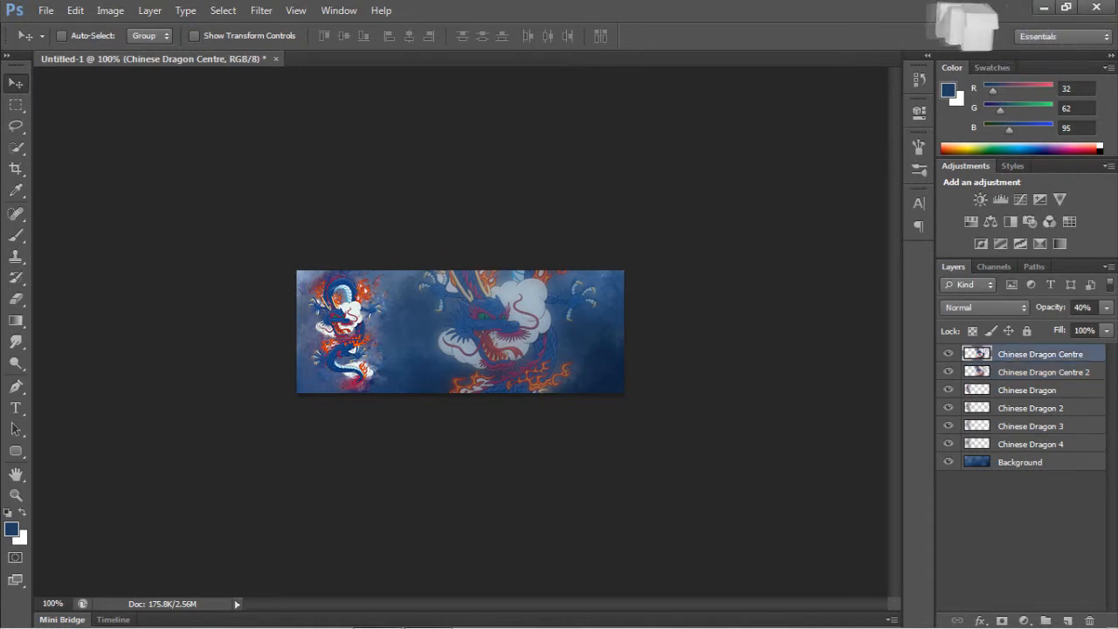
pyautogui.doubleClick(1081, 307)
pyautogui.write('40')
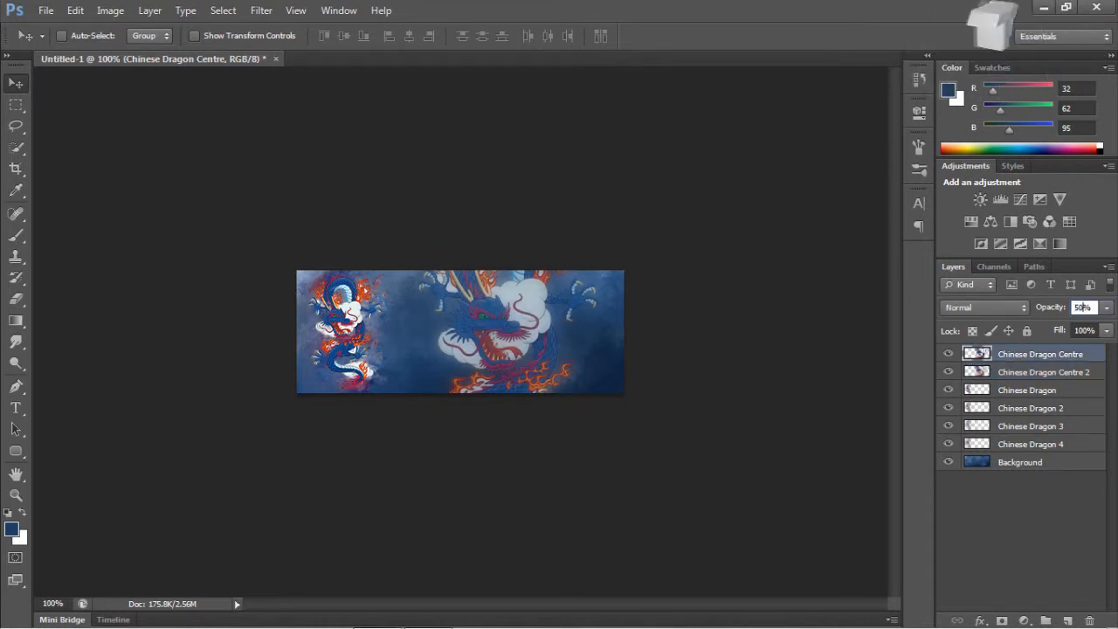
# Try the blurred Chinese Dragon Centre 2 layer at 100% opacity and compare it hidden and shown.
pyautogui.click(1043, 373)
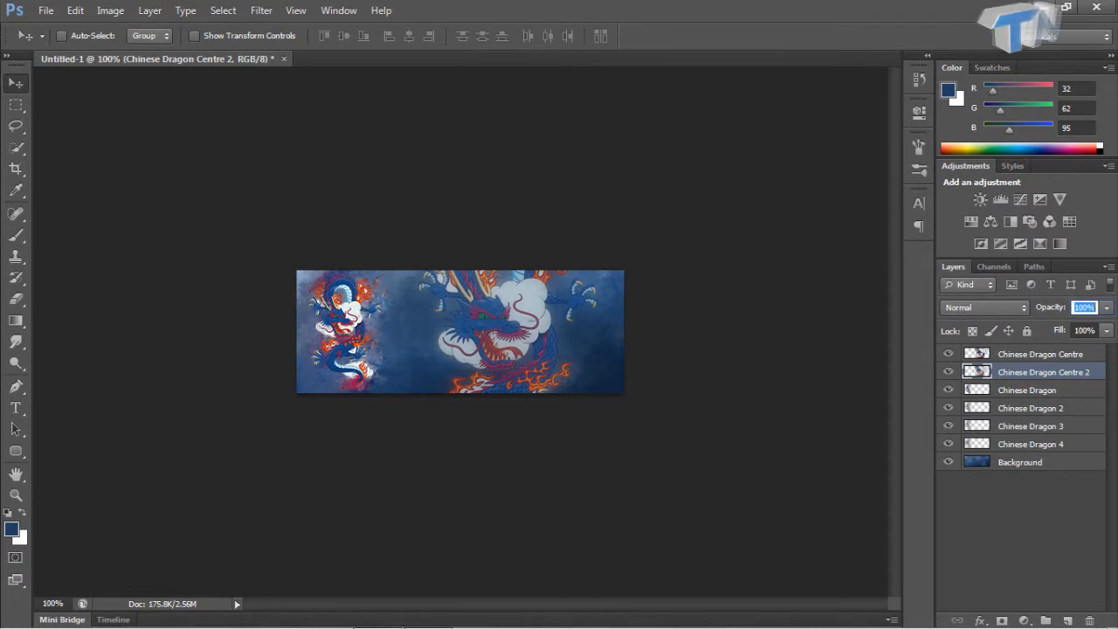
pyautogui.write('100')
pyautogui.press('Return')
pyautogui.click(948, 372)
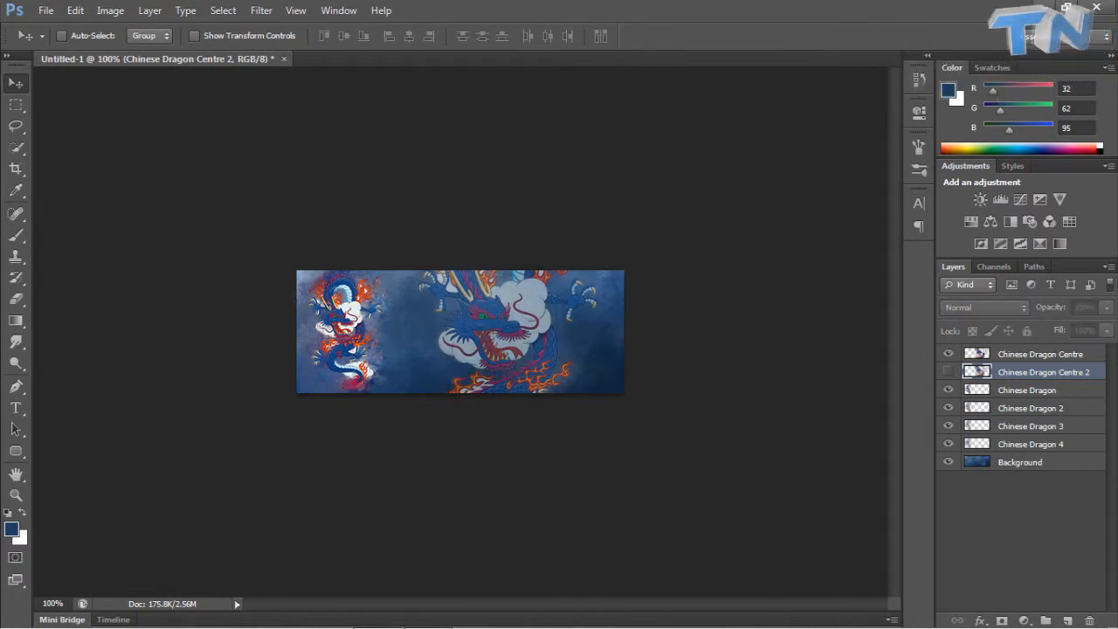
pyautogui.click(949, 372)
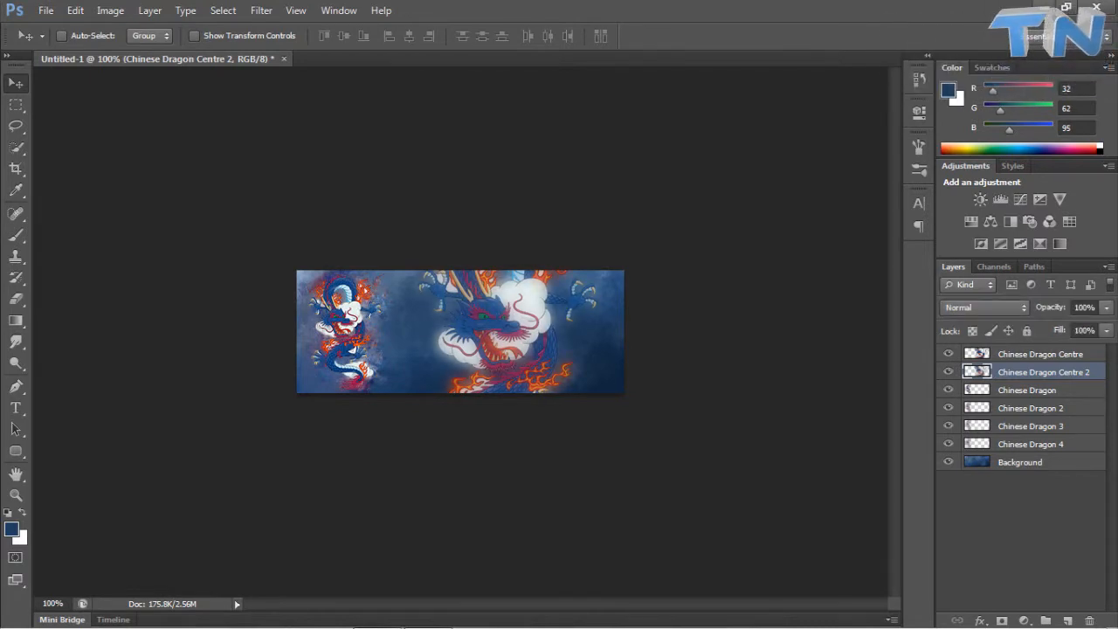
# Set the opacity of the Chinese Dragon Centre 2 layer to 40%.
pyautogui.write('50')
pyautogui.press('BackSpace')
pyautogui.press('BackSpace')
pyautogui.write('40')
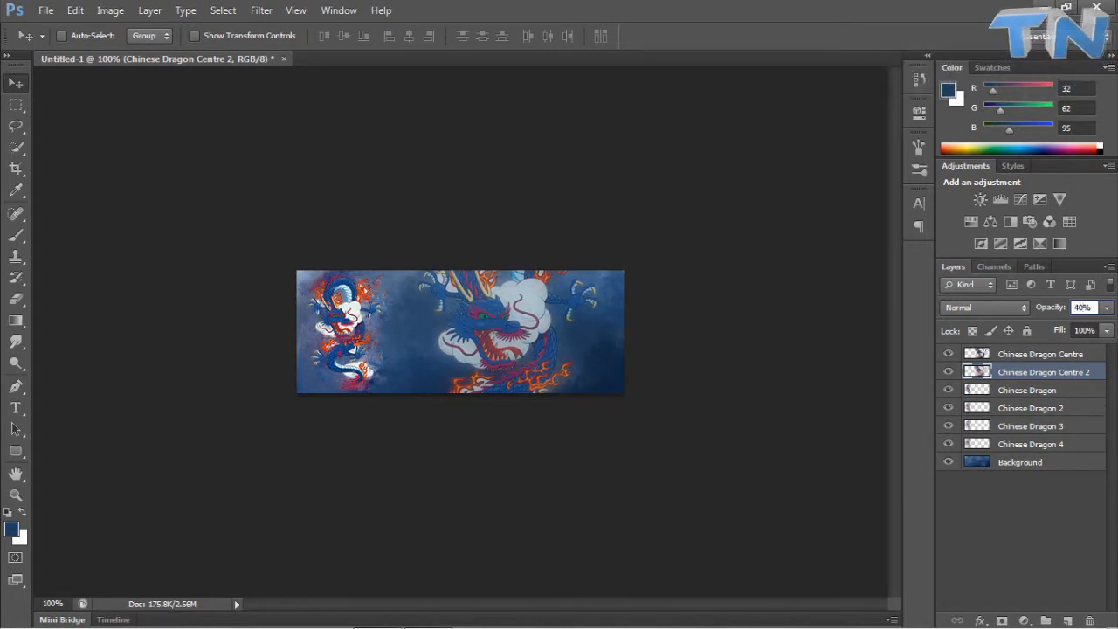
# Set the opacity of the Chinese Dragon Centre layer to 40%.
pyautogui.click(979, 354)
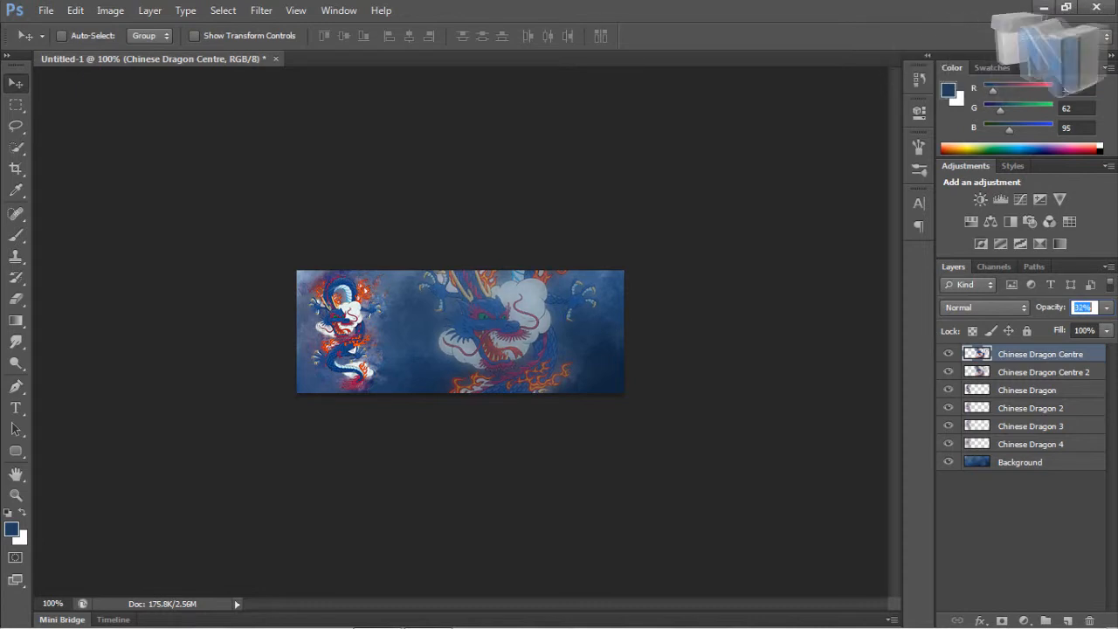
pyautogui.press('Return')
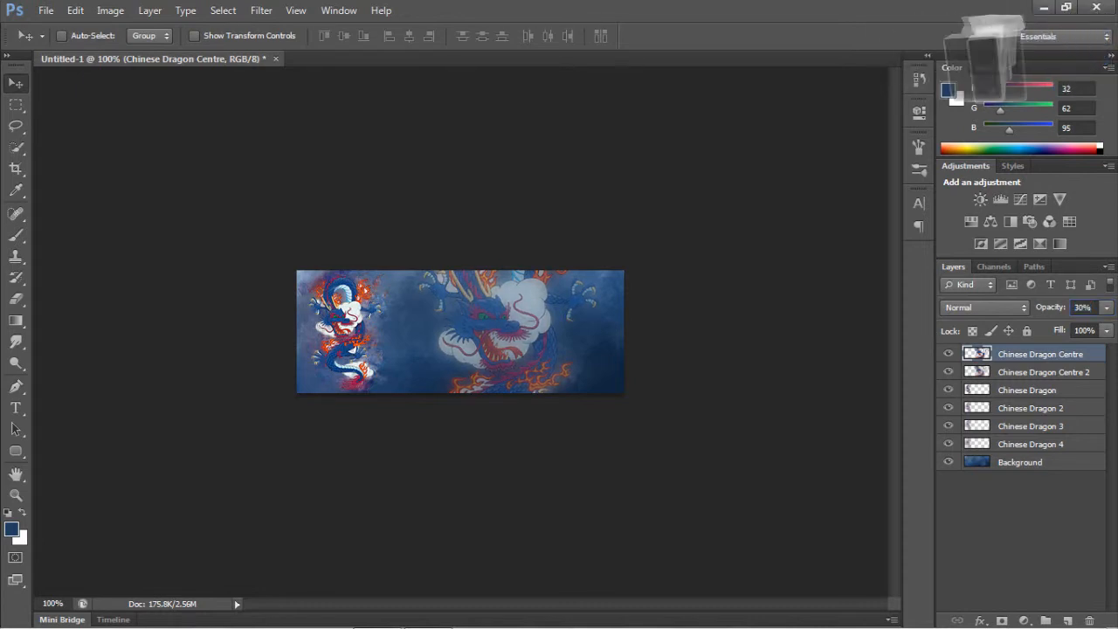
pyautogui.press('BackSpace')
pyautogui.write('5')
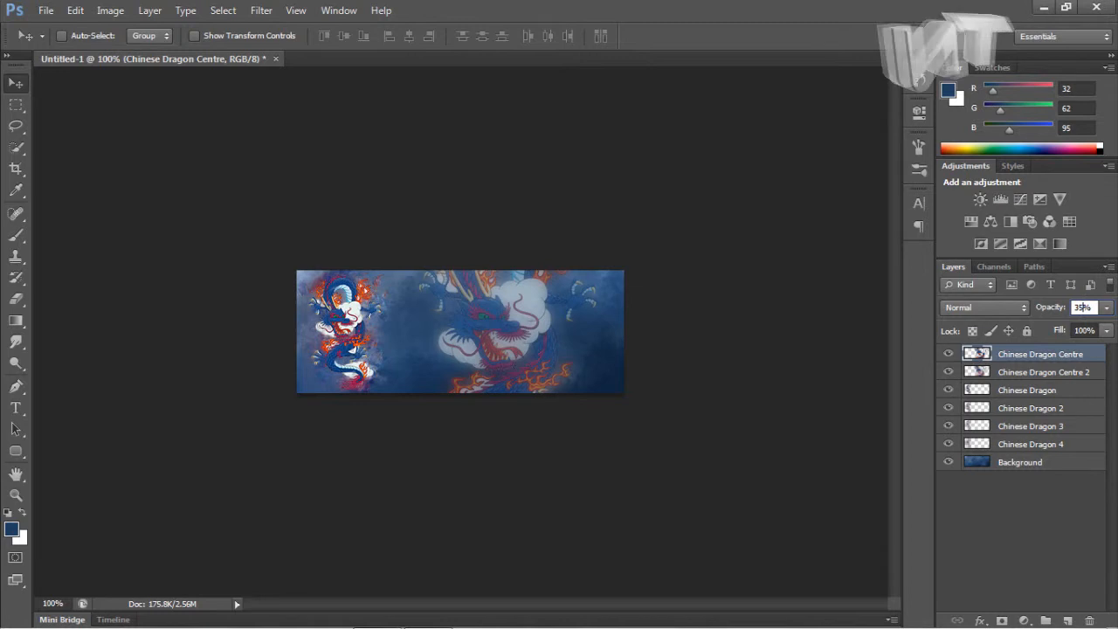
pyautogui.press('BackSpace')
pyautogui.press('Return')
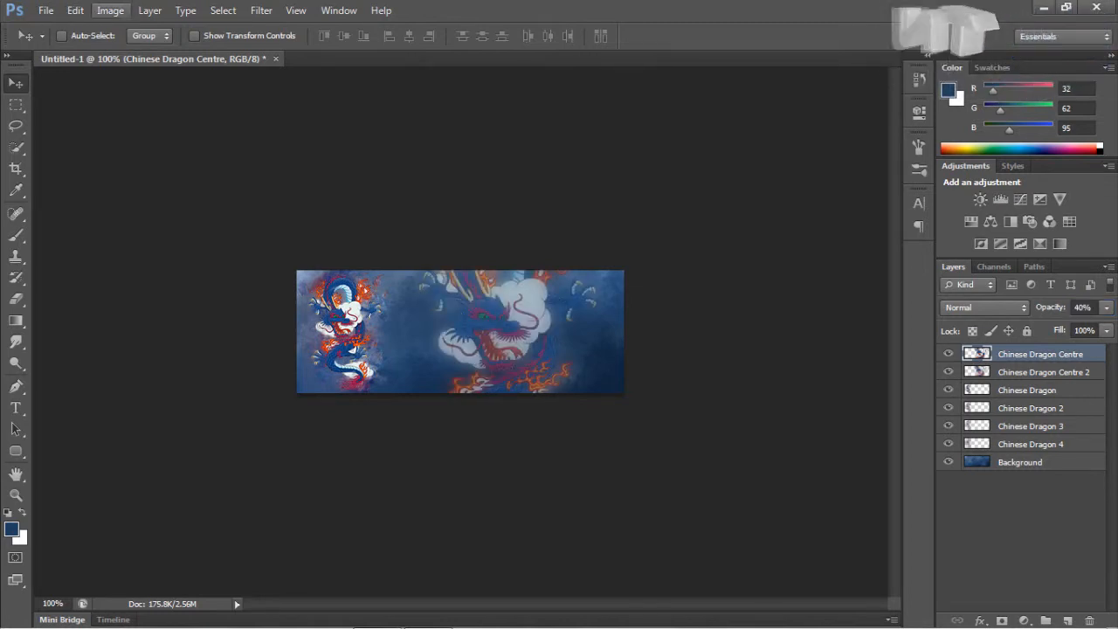
# Desaturate the Chinese Dragon Centre and Chinese Dragon Centre 2 layers.
pyautogui.click(110, 10)
pyautogui.moveTo(135, 51)
pyautogui.click(319, 376)
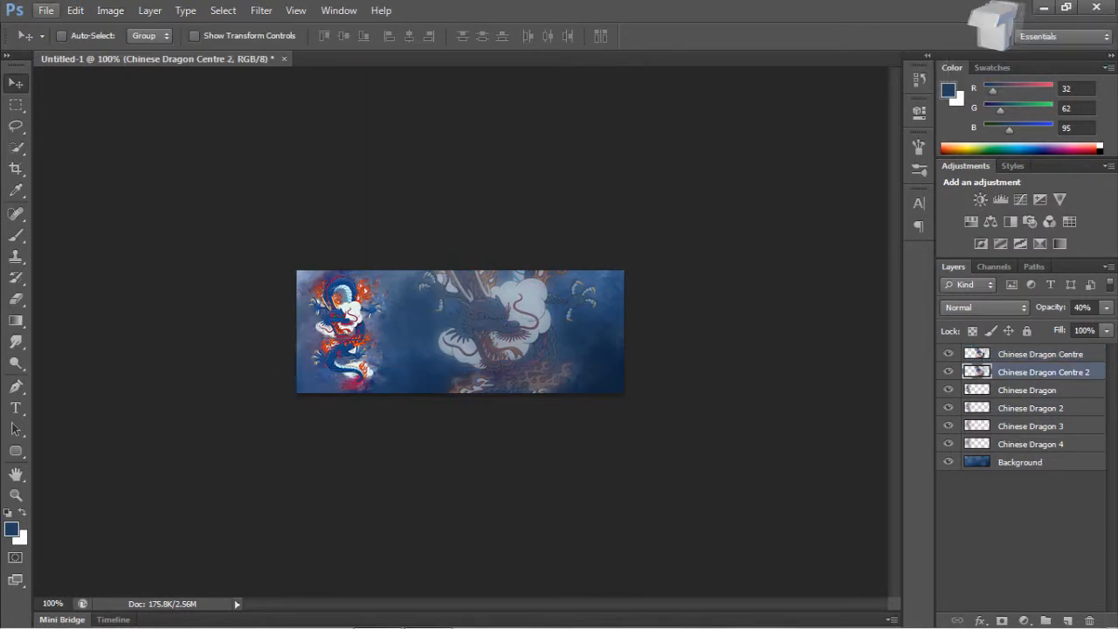
pyautogui.click(110, 10)
pyautogui.moveTo(136, 52)
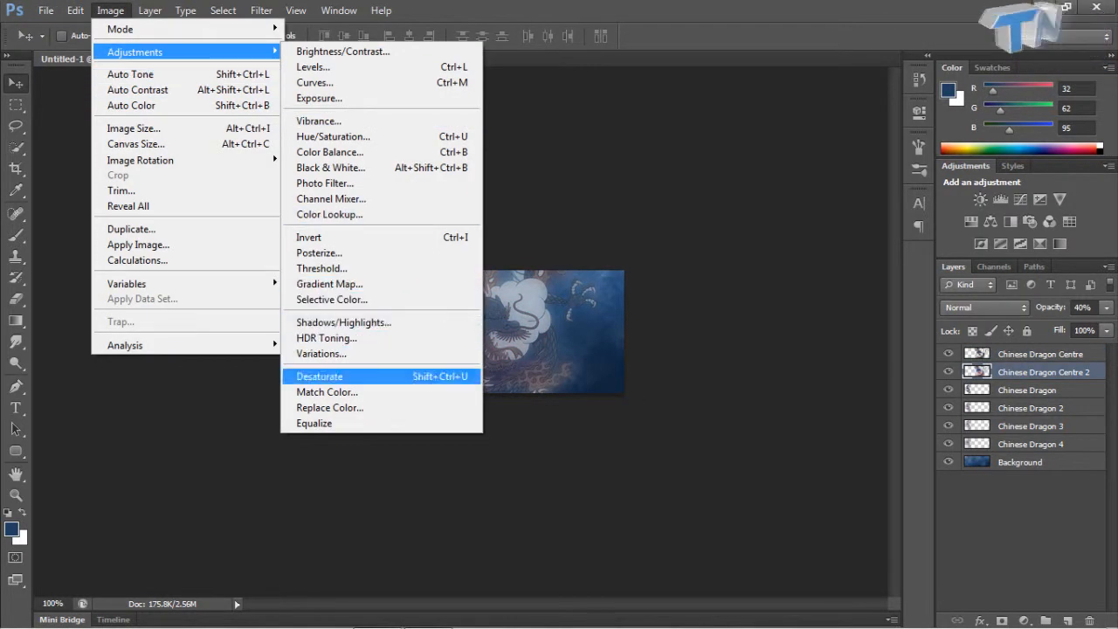
pyautogui.click(320, 376)
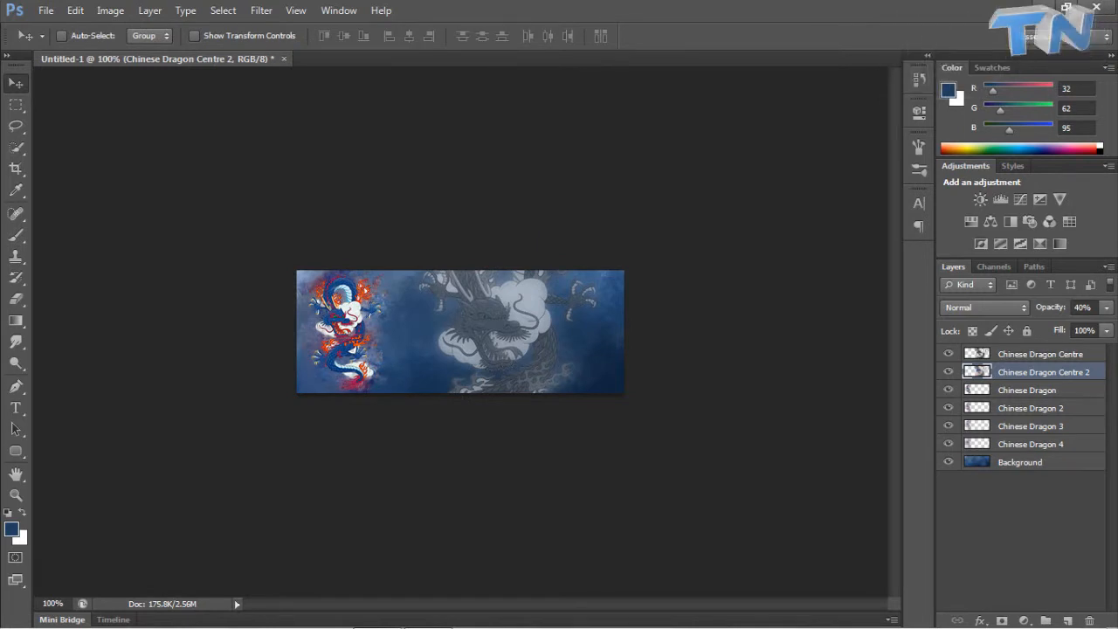
pyautogui.click(1031, 444)
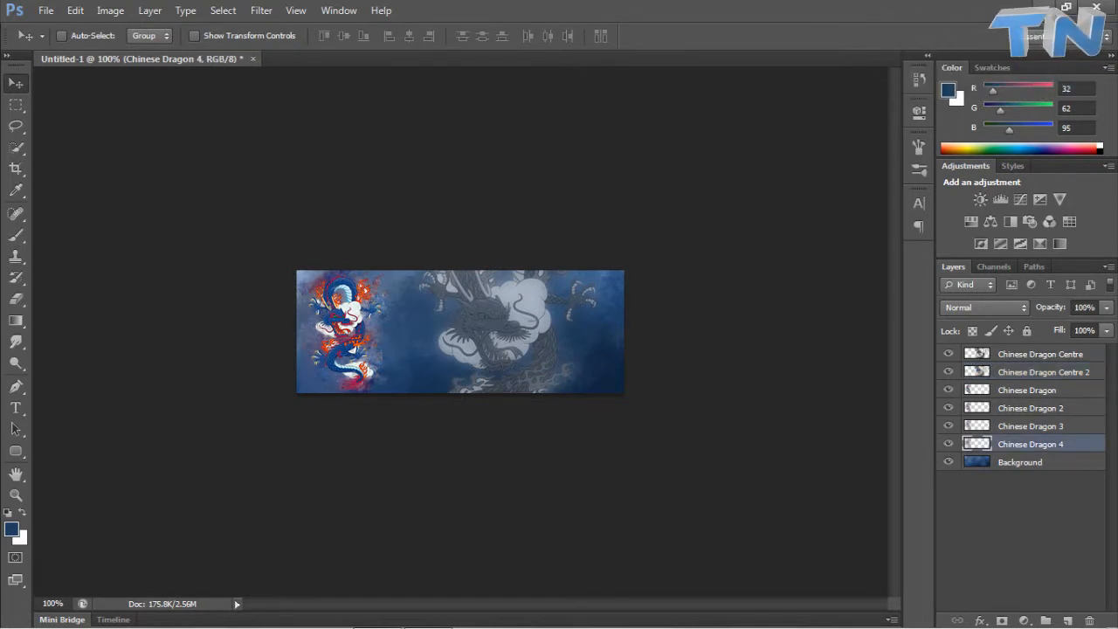
pyautogui.keyDown('shift'); pyautogui.click(1027, 390); pyautogui.keyUp('shift')
pyautogui.click(110, 10)
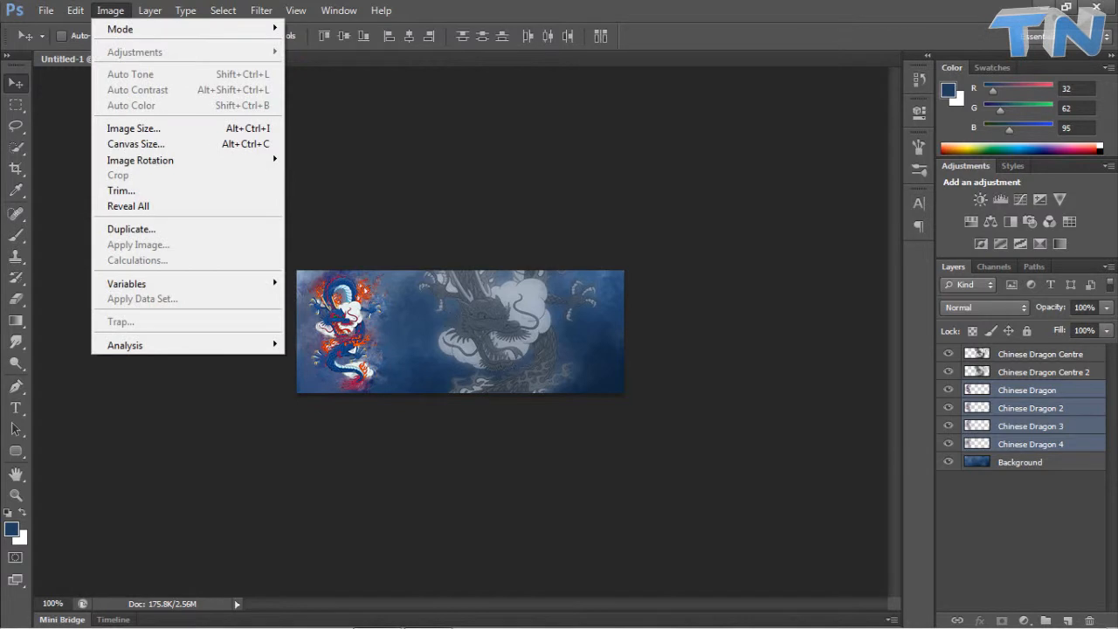
pyautogui.press('Escape')
# Desaturate the Chinese Dragon 4 and Chinese Dragon 3 layers one after the other.
pyautogui.click(1031, 444)
pyautogui.click(110, 10)
pyautogui.moveTo(135, 51)
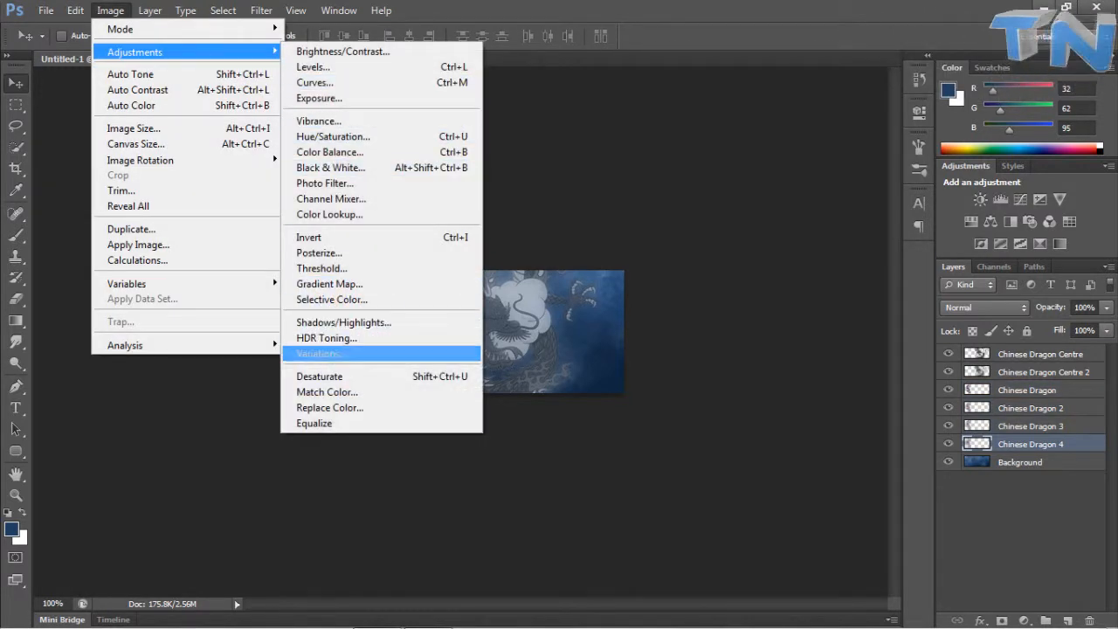
pyautogui.click(319, 377)
pyautogui.click(1030, 426)
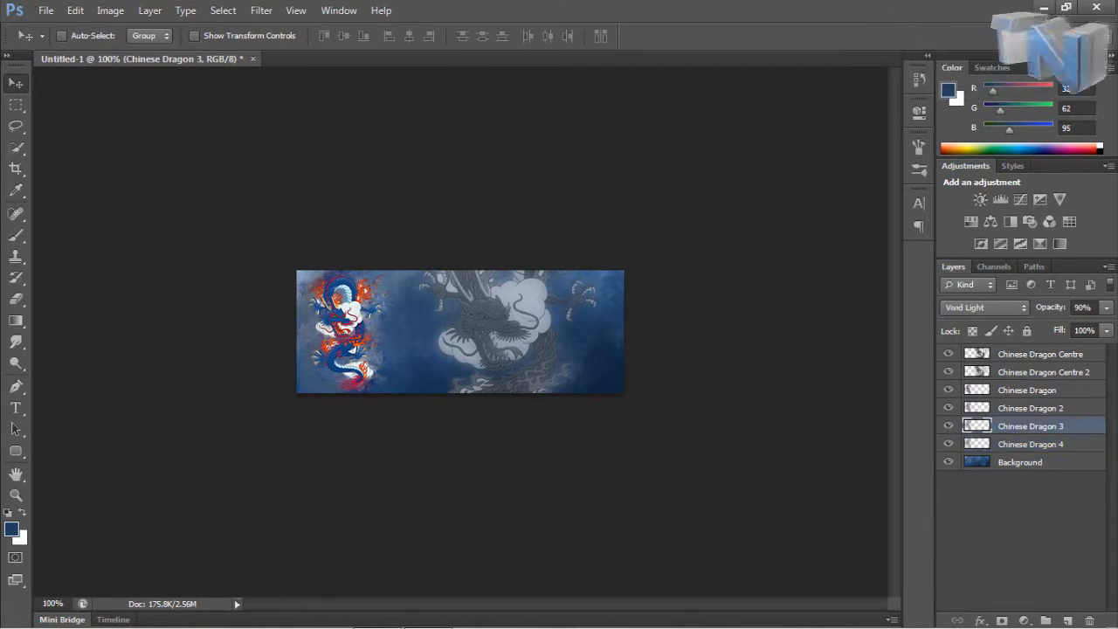
pyautogui.click(110, 9)
pyautogui.moveTo(135, 51)
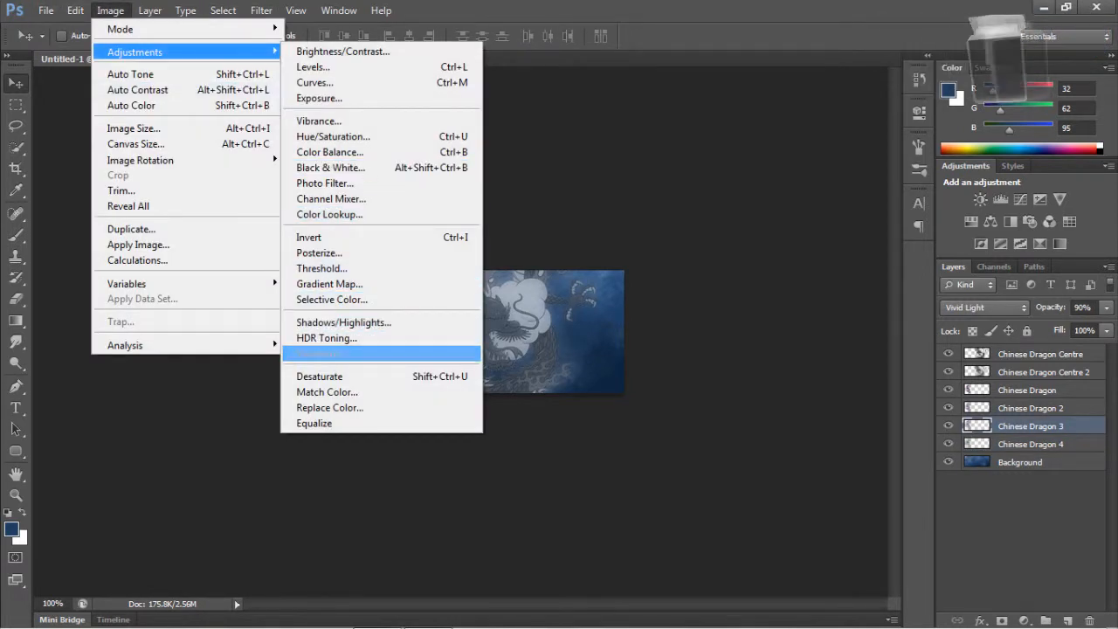
pyautogui.click(319, 376)
# Desaturate the Chinese Dragon 2 and Chinese Dragon layers one after the other.
pyautogui.click(1031, 408)
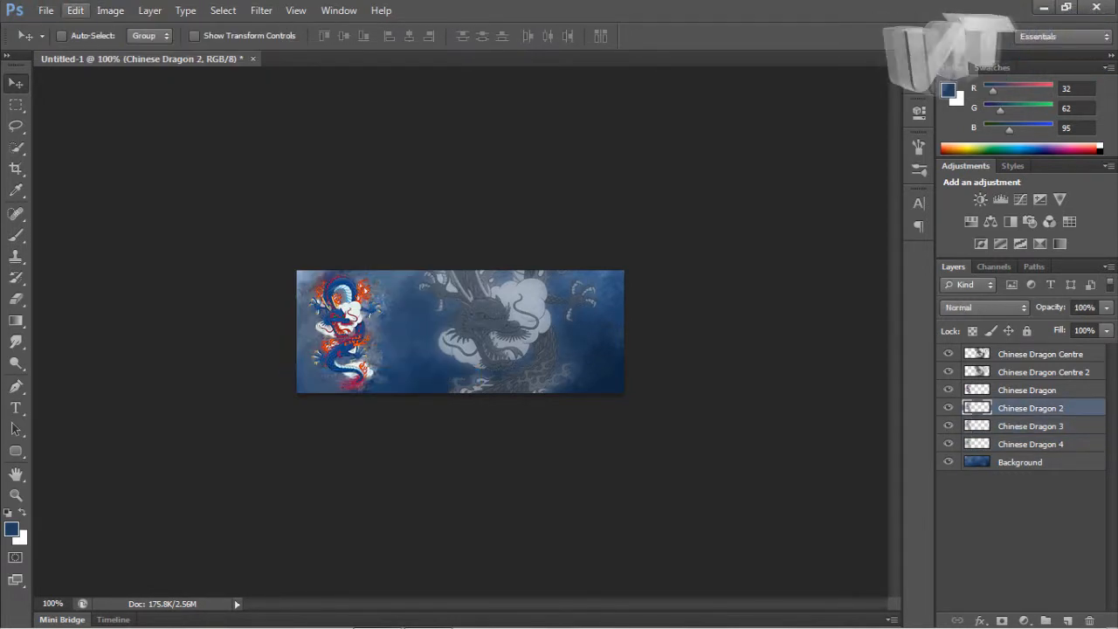
pyautogui.click(110, 10)
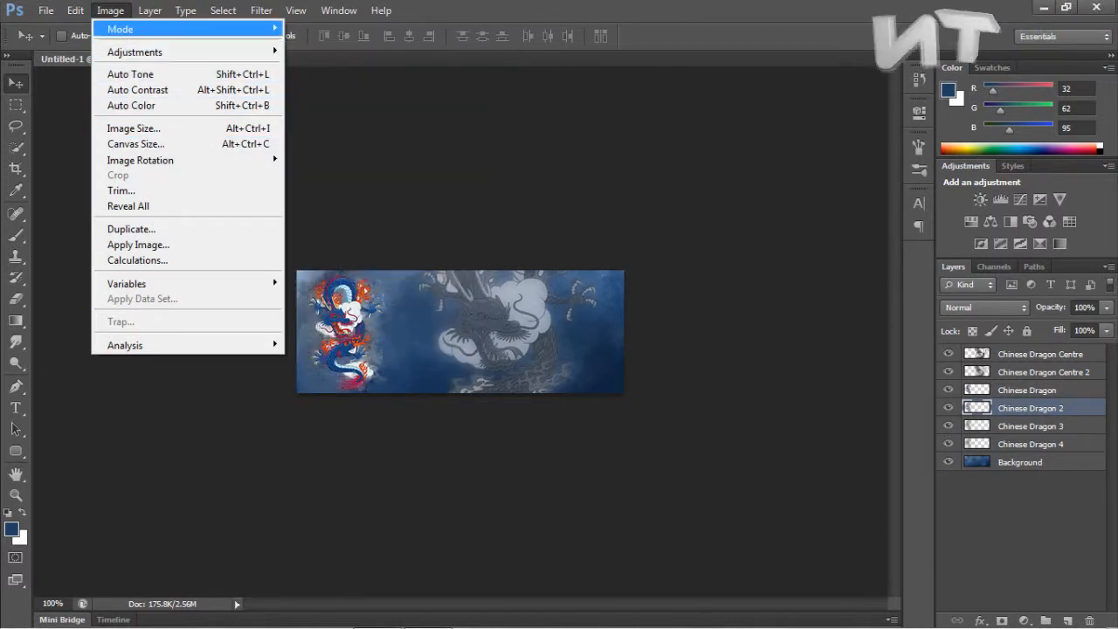
pyautogui.moveTo(135, 52)
pyautogui.click(319, 376)
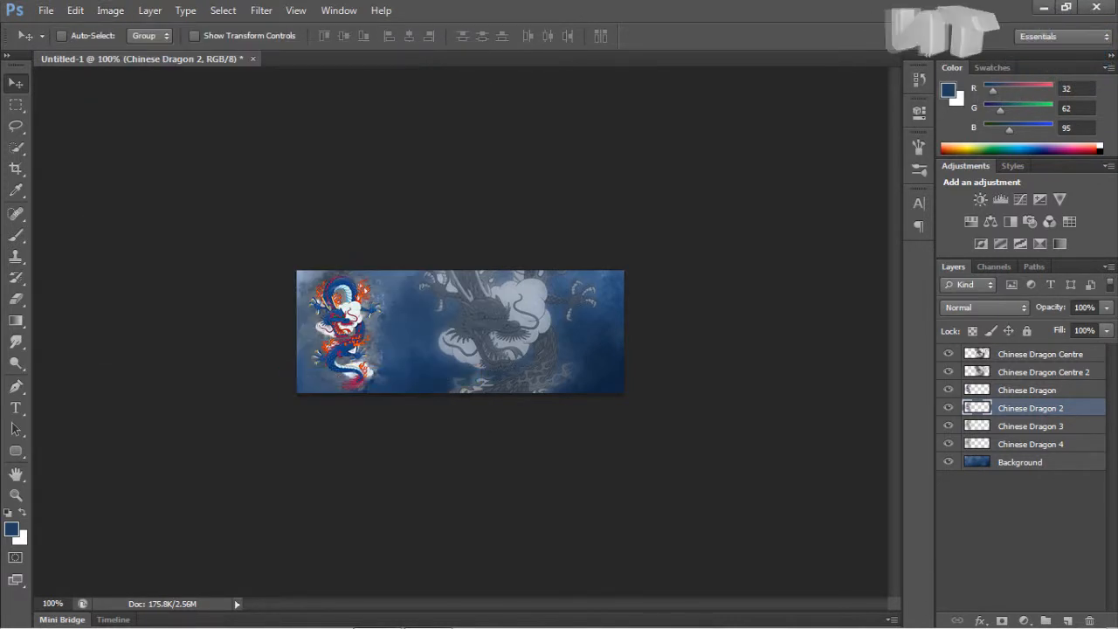
pyautogui.click(1027, 391)
pyautogui.click(110, 10)
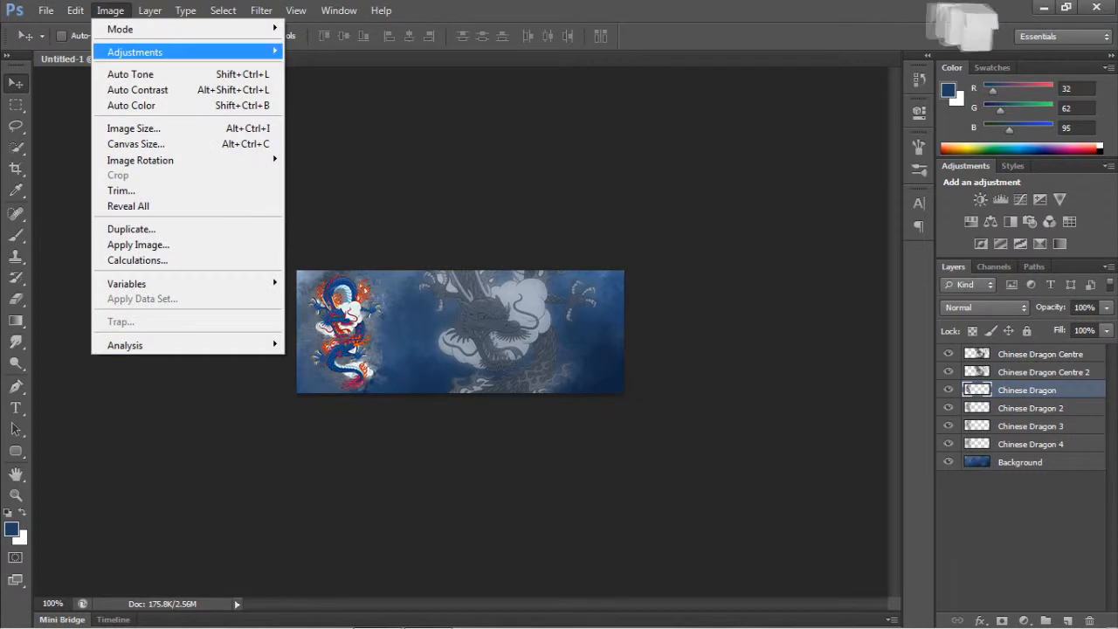
pyautogui.moveTo(137, 51)
pyautogui.click(319, 376)
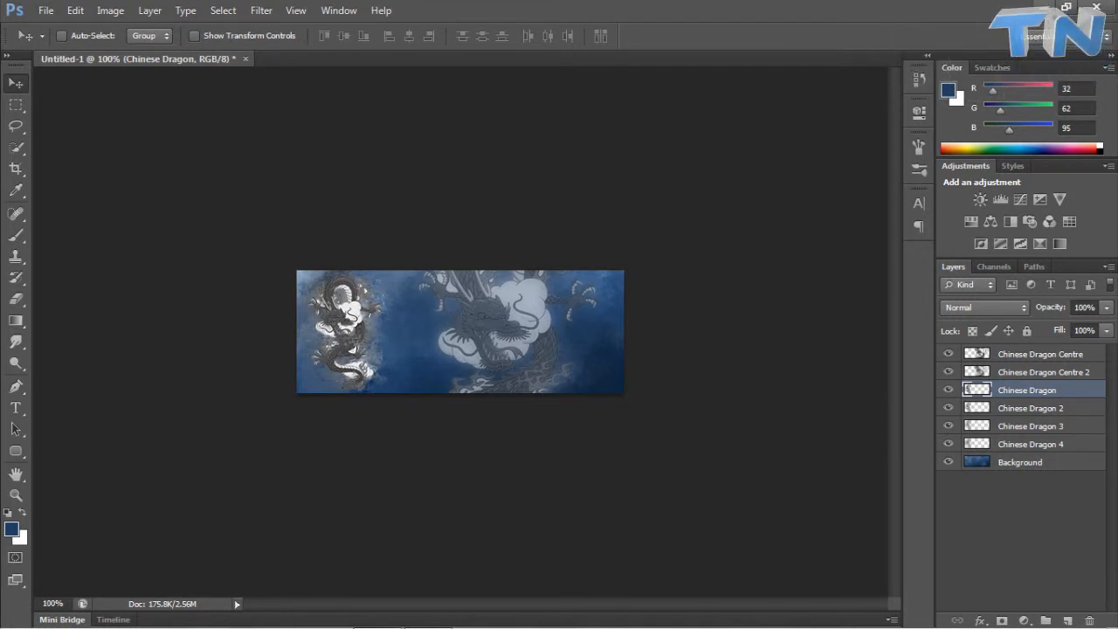
# Compare Chinese Dragon Centre 2 hidden and shown, and set its opacity to 50%.
pyautogui.click(1040, 354)
pyautogui.click(1043, 372)
pyautogui.click(949, 372)
pyautogui.click(948, 372)
pyautogui.moveTo(1050, 307); pyautogui.dragTo(1052, 307)
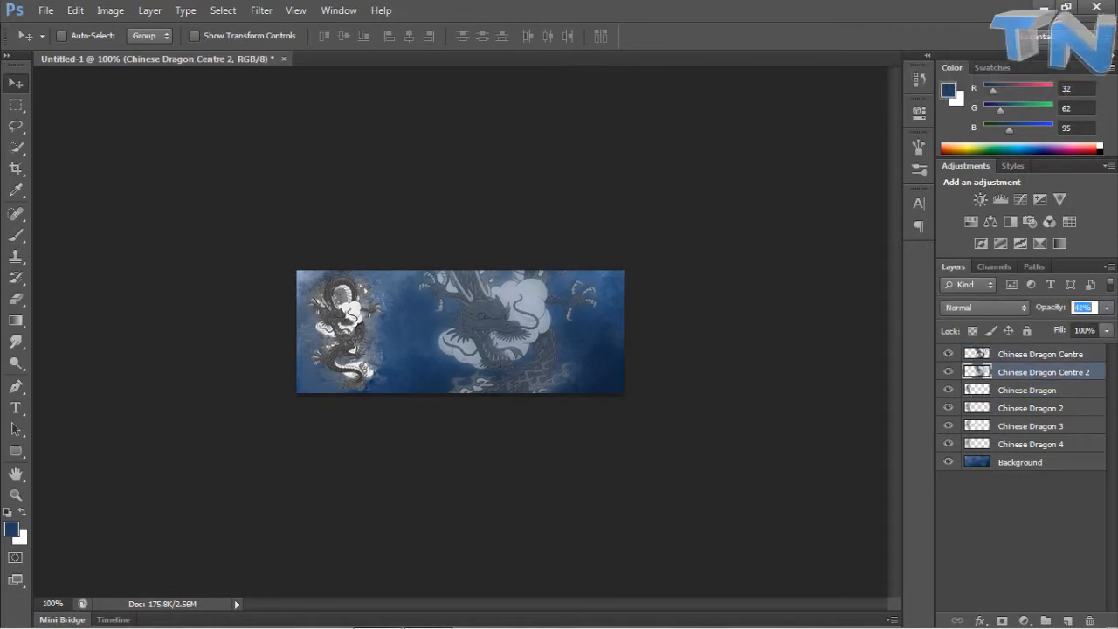
pyautogui.press('Return')
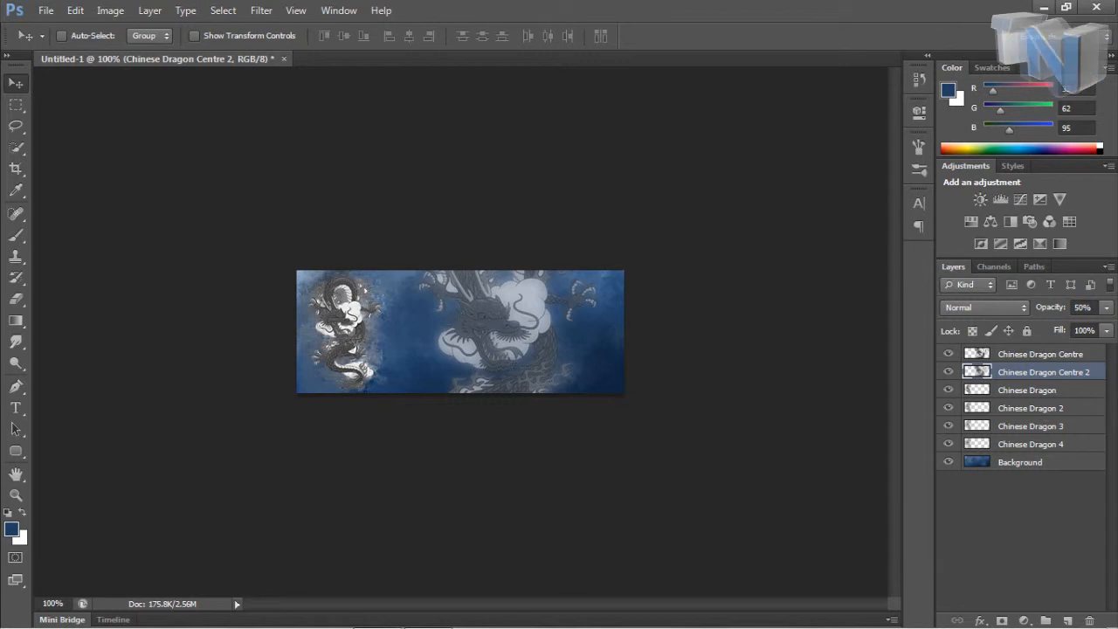
# Select the layers from Chinese Dragon to Chinese Dragon 4 and nudge the small dragon slightly to the right.
pyautogui.keyDown('ctrl'); pyautogui.click(1027, 390); pyautogui.keyUp('ctrl')
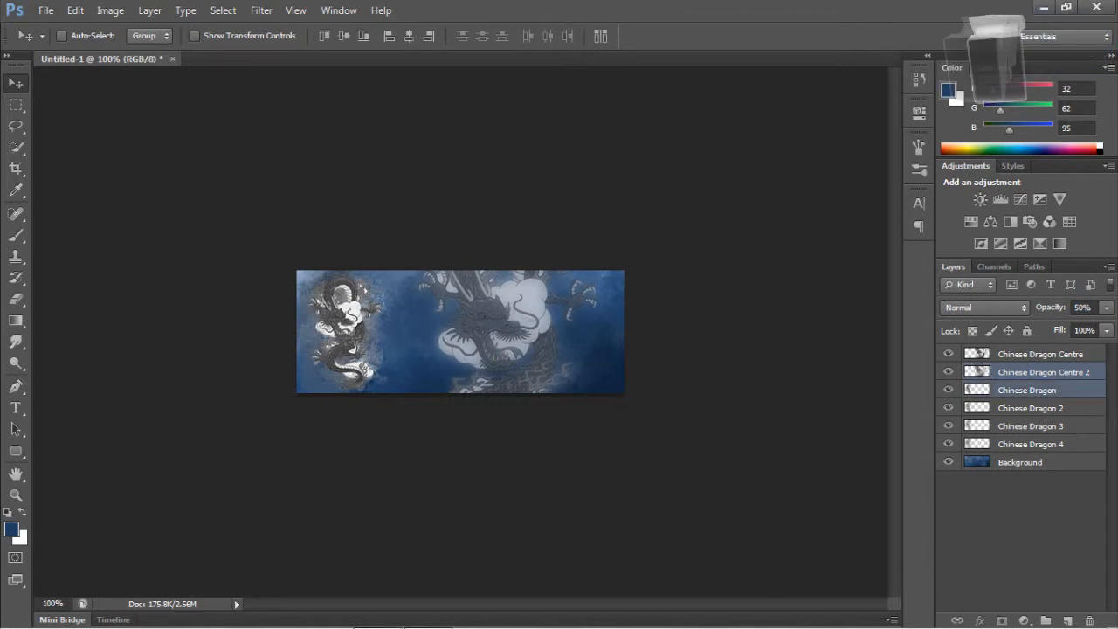
pyautogui.click(1028, 391)
pyautogui.keyDown('shift'); pyautogui.click(1031, 443); pyautogui.keyUp('shift')
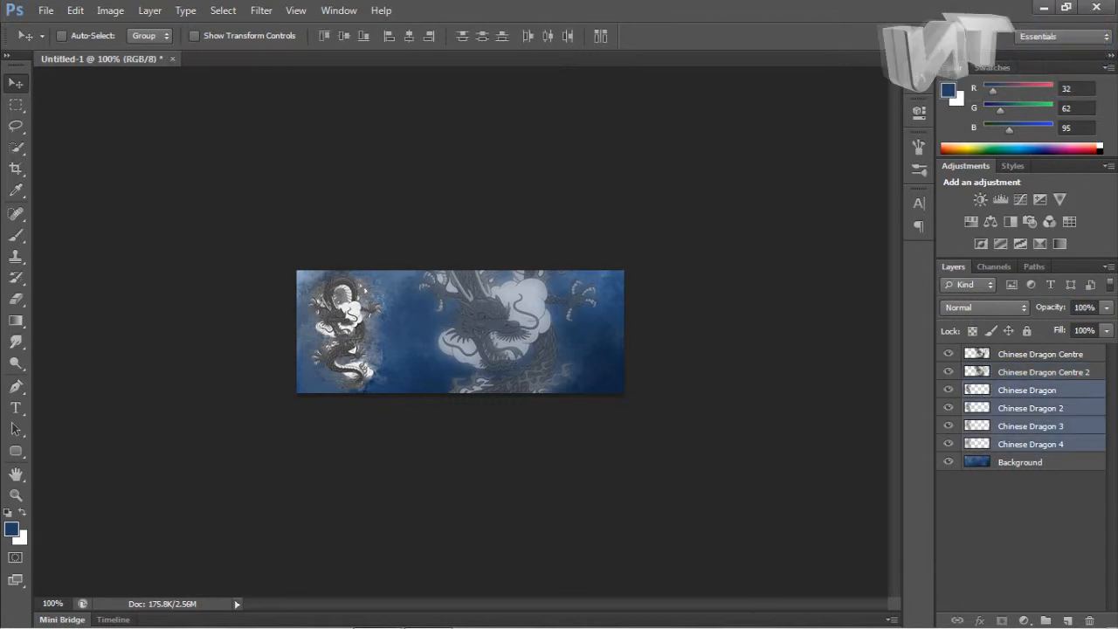
pyautogui.press('Right')
pyautogui.press('Right')
pyautogui.press('Right')
pyautogui.moveTo(368, 291); pyautogui.dragTo(369, 291)
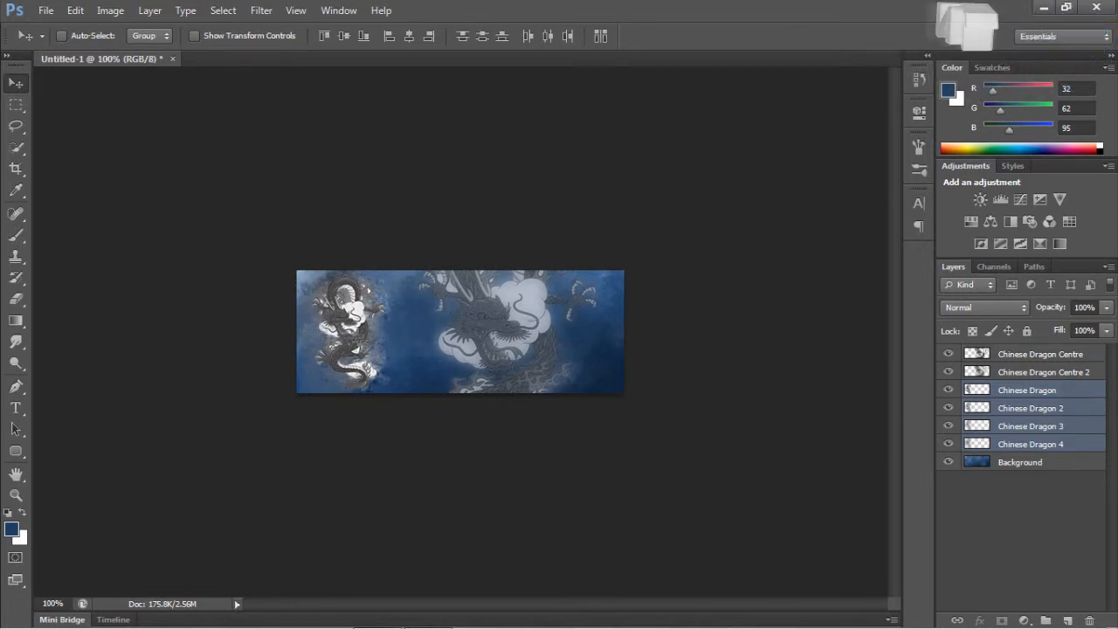
# Add a new layer above Chinese Dragon Centre and start a text line beside the small dragon in the Kraash Black font.
pyautogui.click(1040, 354)
pyautogui.click(1068, 621)
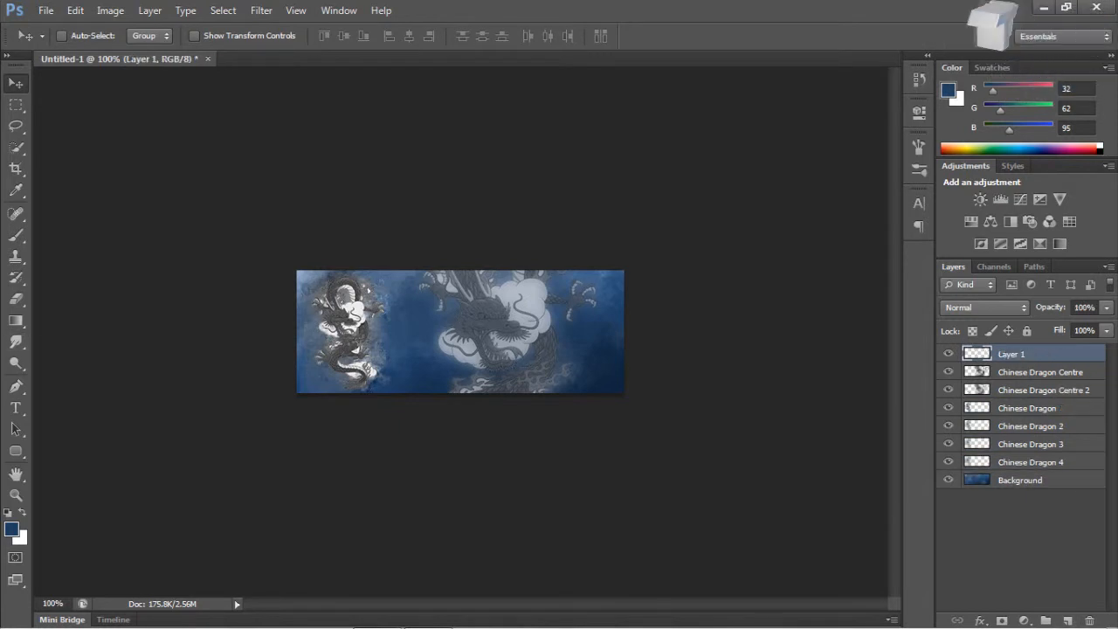
pyautogui.press('t')
pyautogui.click(394, 336)
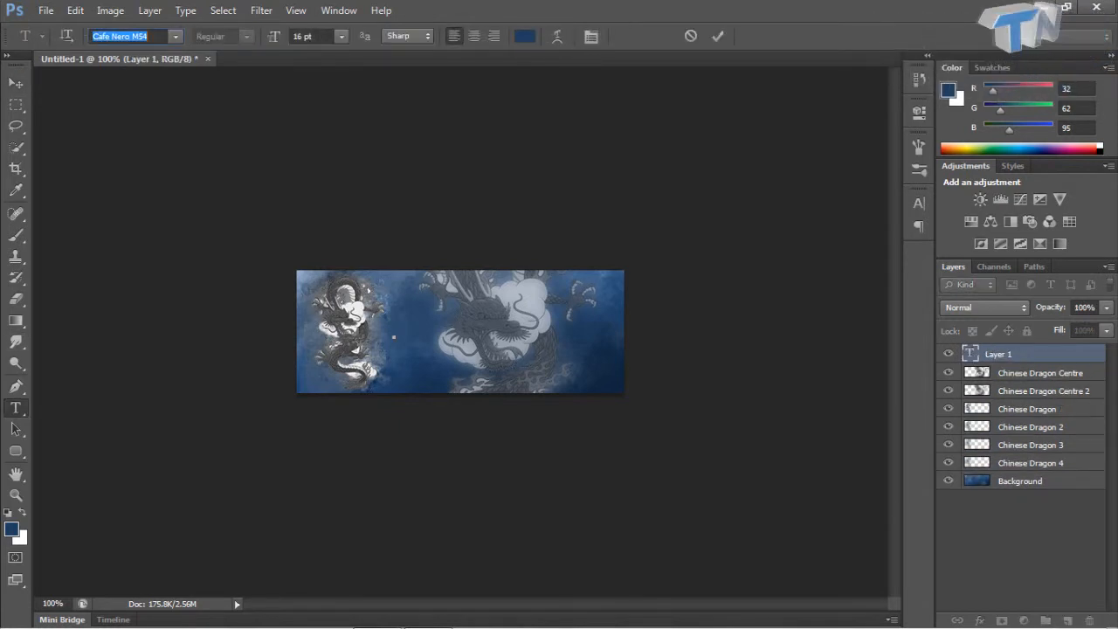
pyautogui.write('Kraash Black')
pyautogui.press('Return')
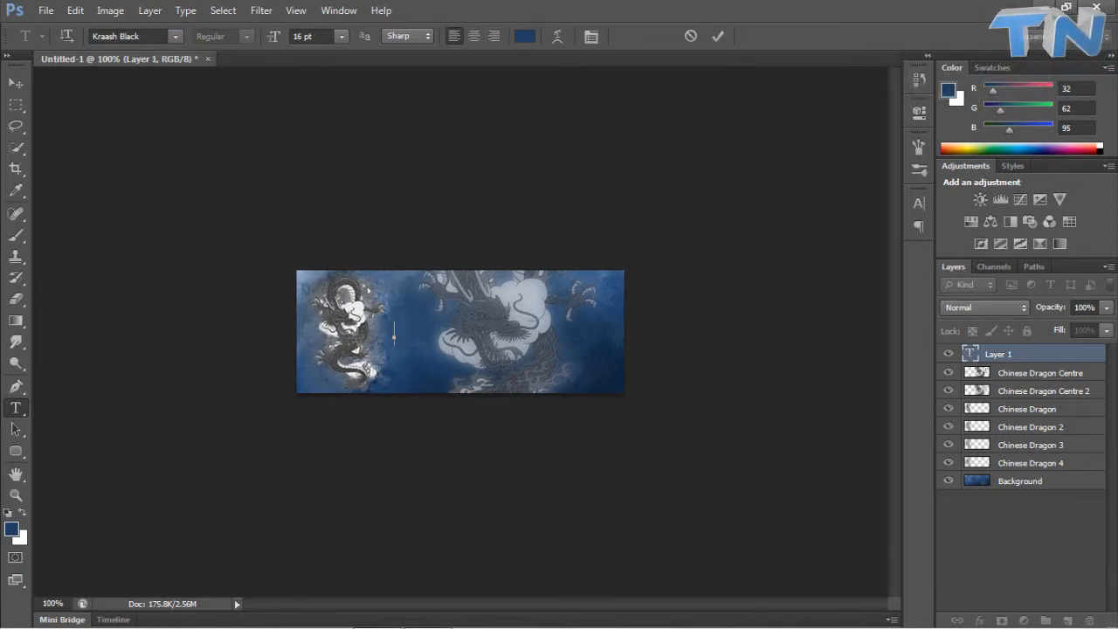
# Try "Twist" as the banner text and delete it again.
pyautogui.write('rarago')
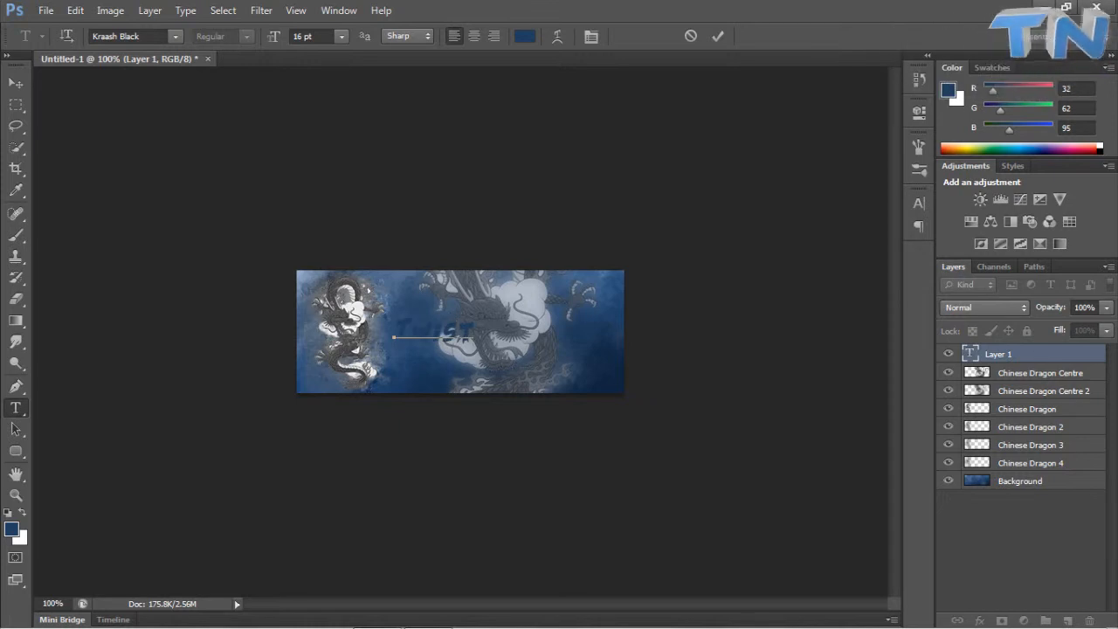
pyautogui.press('BackSpace')
pyautogui.press('BackSpace')
pyautogui.press('BackSpace')
pyautogui.press('BackSpace')
pyautogui.press('BackSpace')
pyautogui.press('BackSpace')
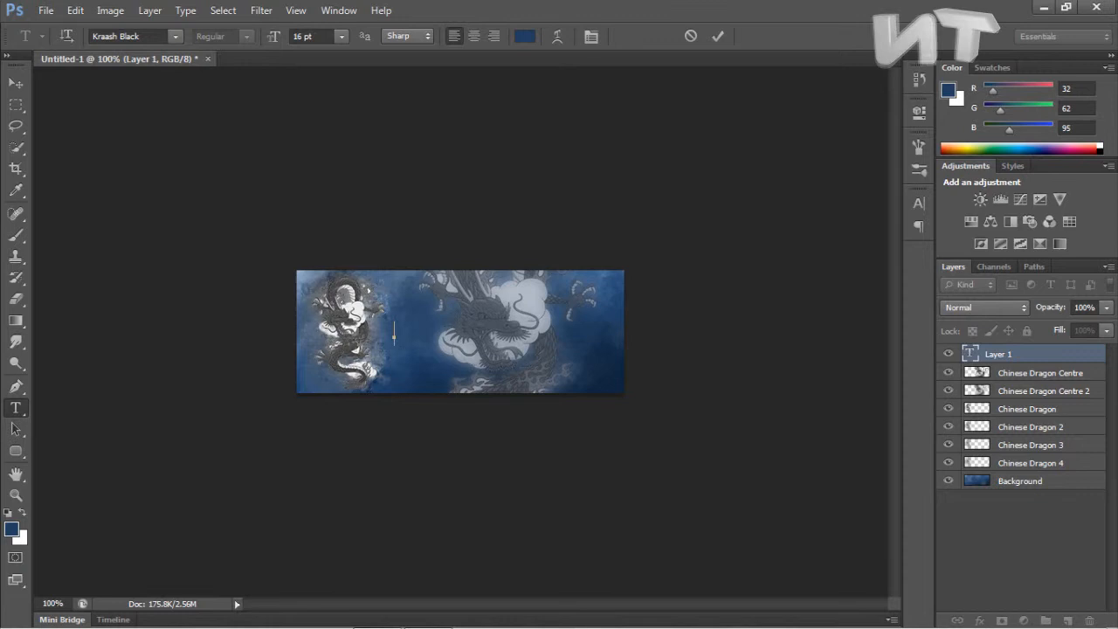
# Enter "Dragon" as the banner text and commit it.
pyautogui.write('DRAGON')
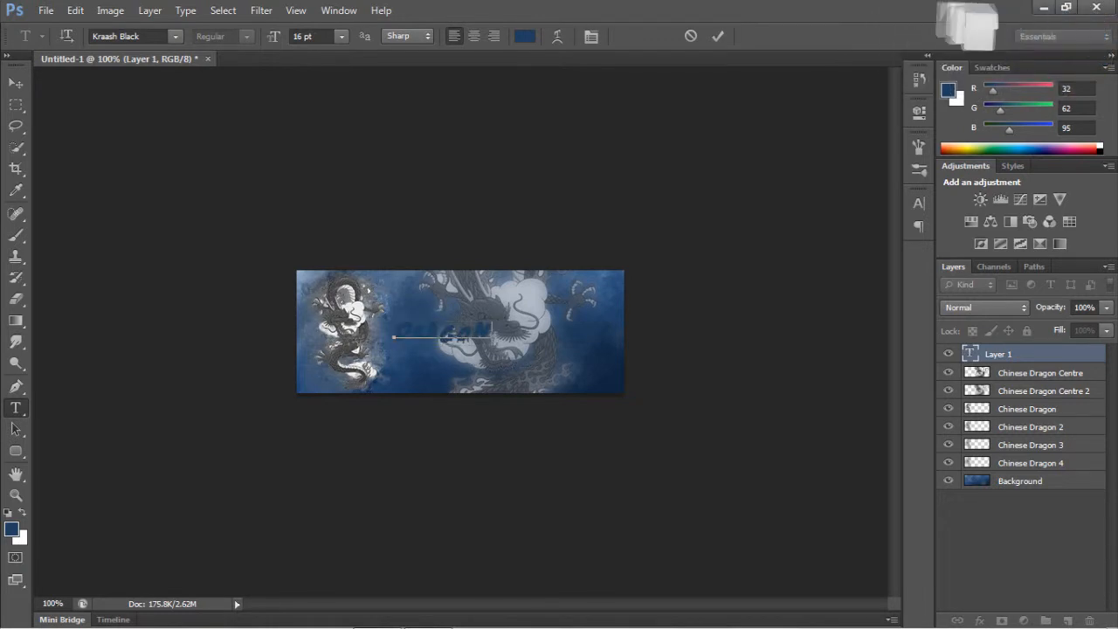
pyautogui.hotkey('ctrl', 'a')
pyautogui.hotkey('ctrl', 'Return')
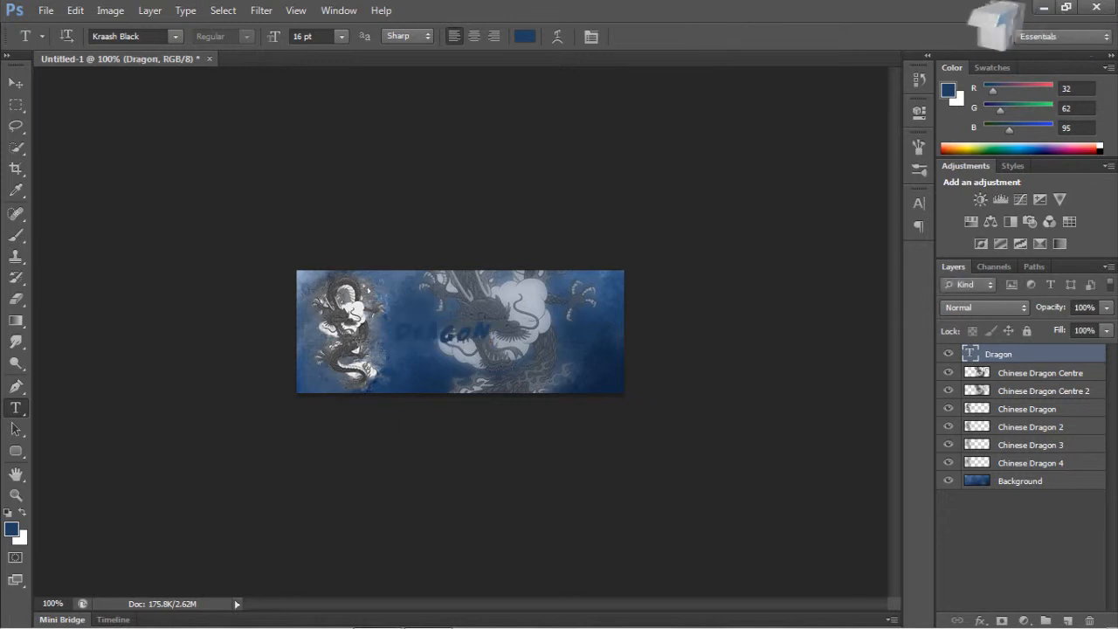
# Add a Gradient Overlay to the Dragon text layer and set the gradient's starting colour stop to near-black.
pyautogui.doubleClick(1057, 353)
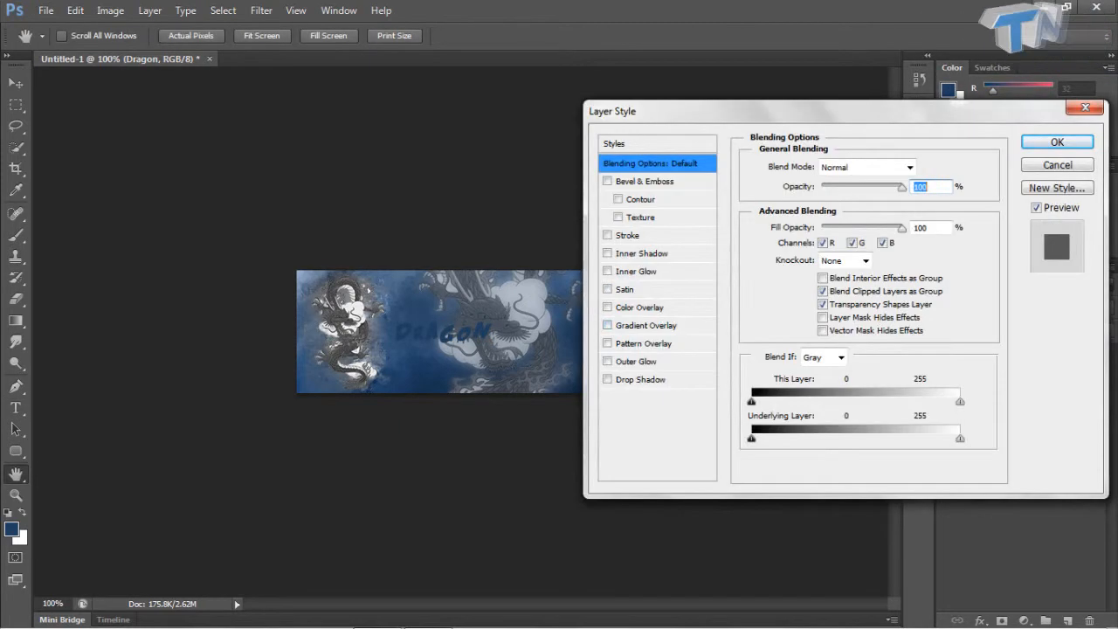
pyautogui.click(646, 325)
pyautogui.click(847, 205)
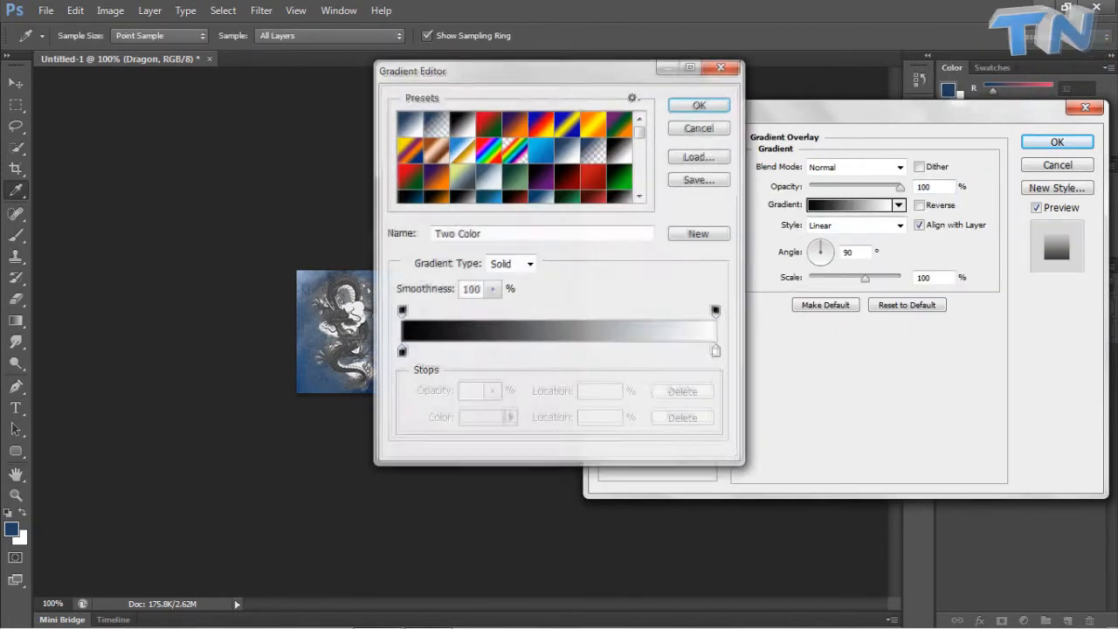
pyautogui.scroll(-5, 522, 156)
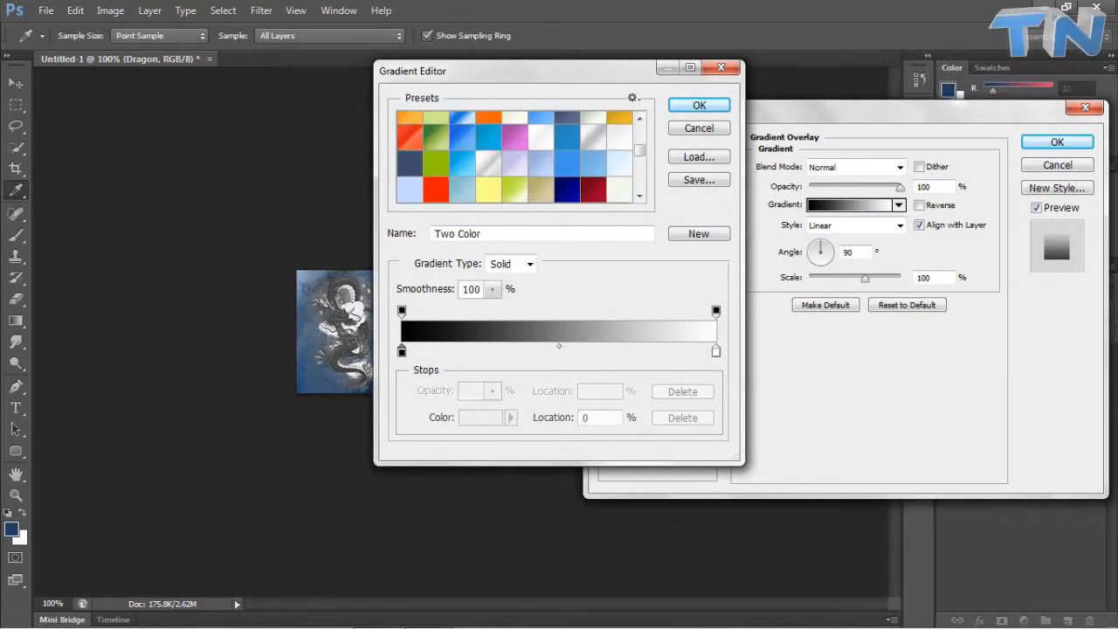
pyautogui.click(401, 352)
pyautogui.click(481, 418)
pyautogui.moveTo(530, 341)
pyautogui.mouseDown()
pyautogui.moveTo(530, 327)
pyautogui.moveTo(529, 344)
pyautogui.mouseUp()
pyautogui.click(918, 144)
# Set the gradient's end colour stop to a very dark grey and apply the overlay to the Dragon text.
pyautogui.doubleClick(717, 352)
pyautogui.moveTo(567, 306); pyautogui.dragTo(529, 338)
pyautogui.press('Return')
pyautogui.press('Return')
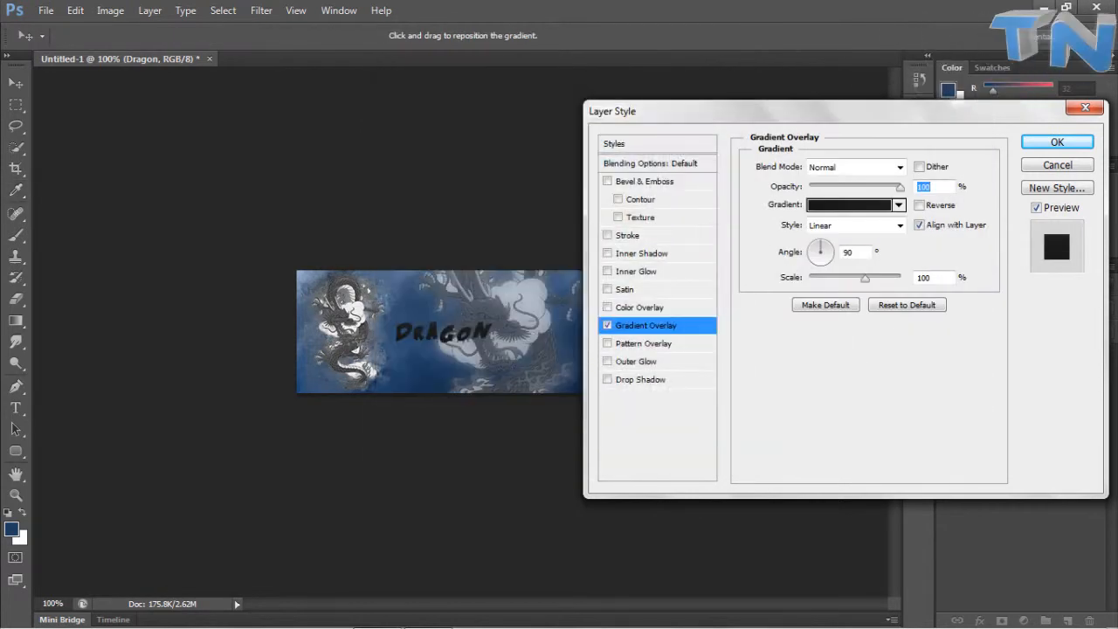
pyautogui.press('Return')
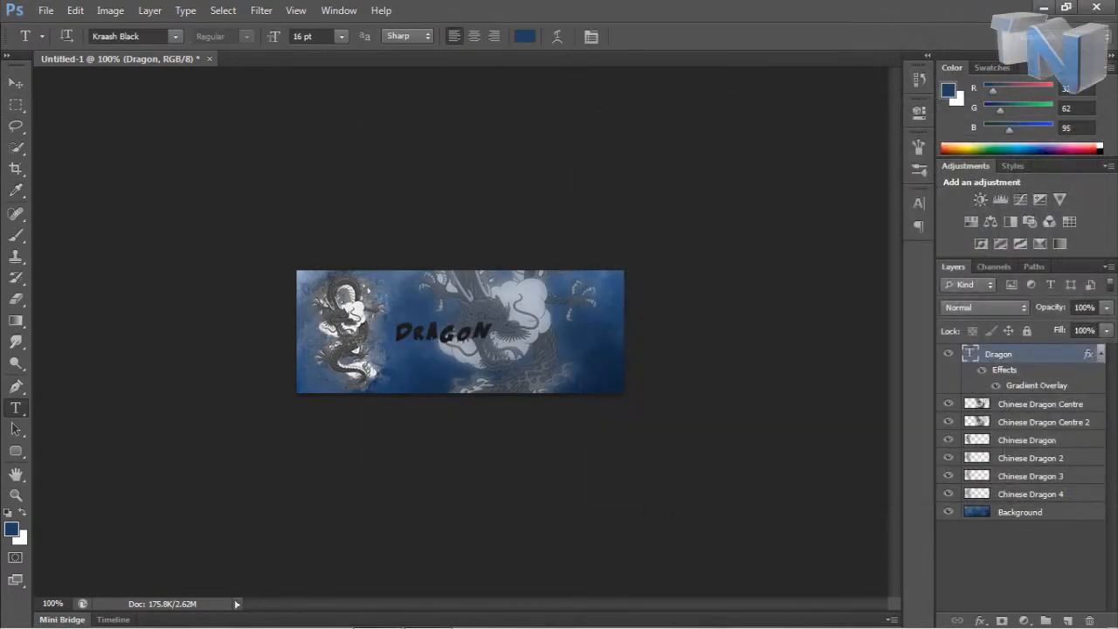
pyautogui.press('v')
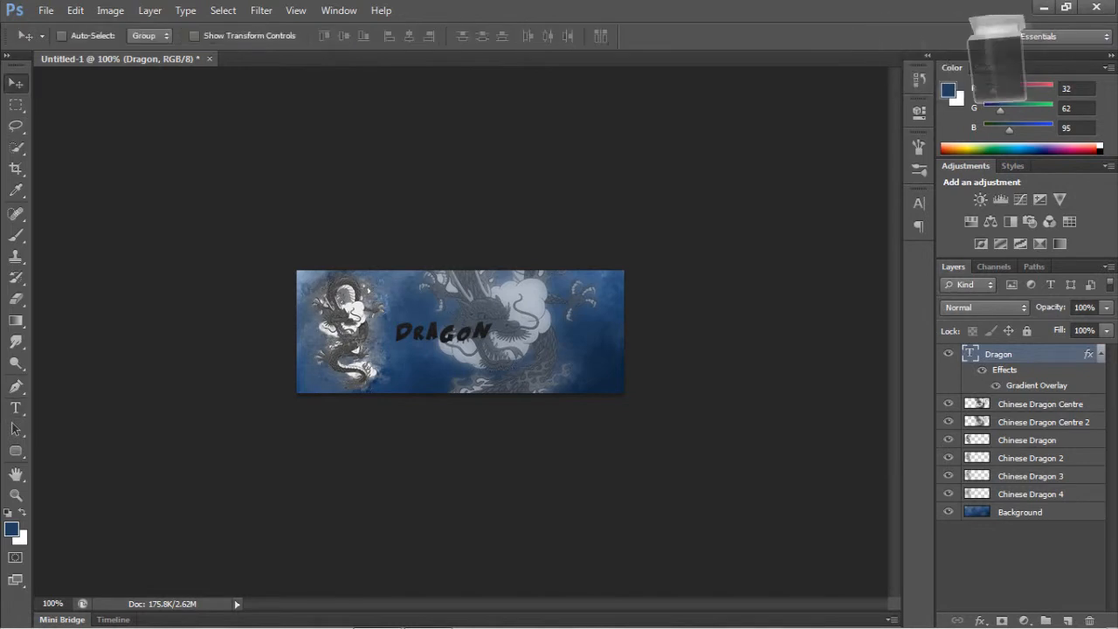
# Enlarge the Dragon text to about 152% and place it over the lower part of the central dragon.
pyautogui.hotkey('ctrl', 't')
pyautogui.moveTo(394, 345); pyautogui.dragTo(508, 352)
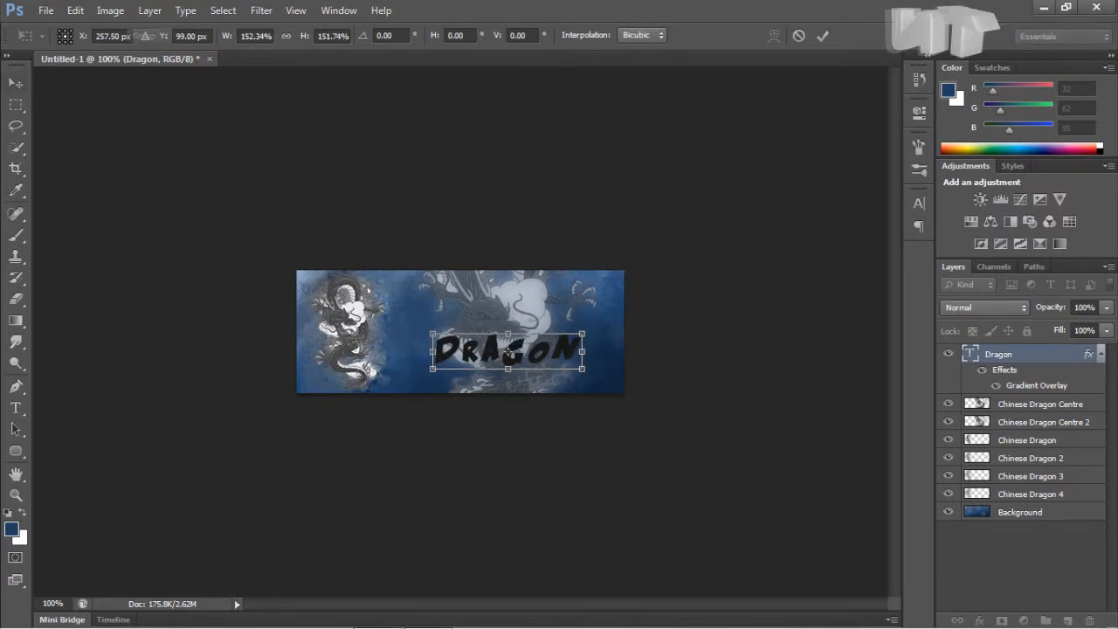
pyautogui.press('Return')
pyautogui.press('Left')
pyautogui.press('Left')
pyautogui.press('Left')
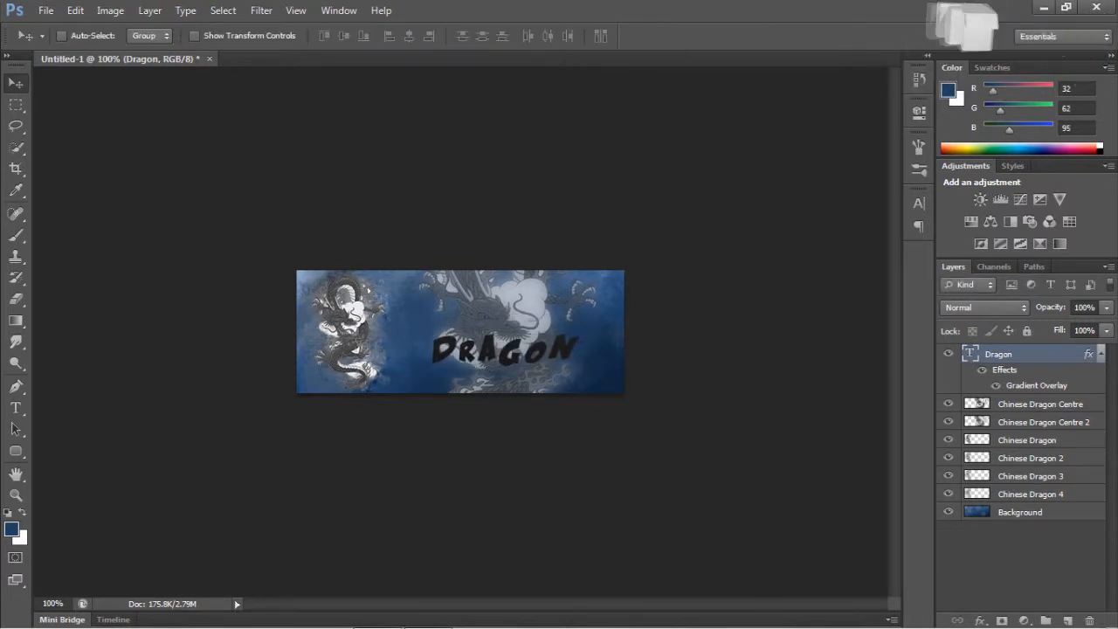
# Try a 2 px Stroke in light grey (RGB 183, 183, 183) on the Dragon text.
pyautogui.doubleClick(1047, 354)
pyautogui.click(627, 235)
pyautogui.click(917, 165)
pyautogui.press('Down')
pyautogui.press('Down')
pyautogui.press('Up')
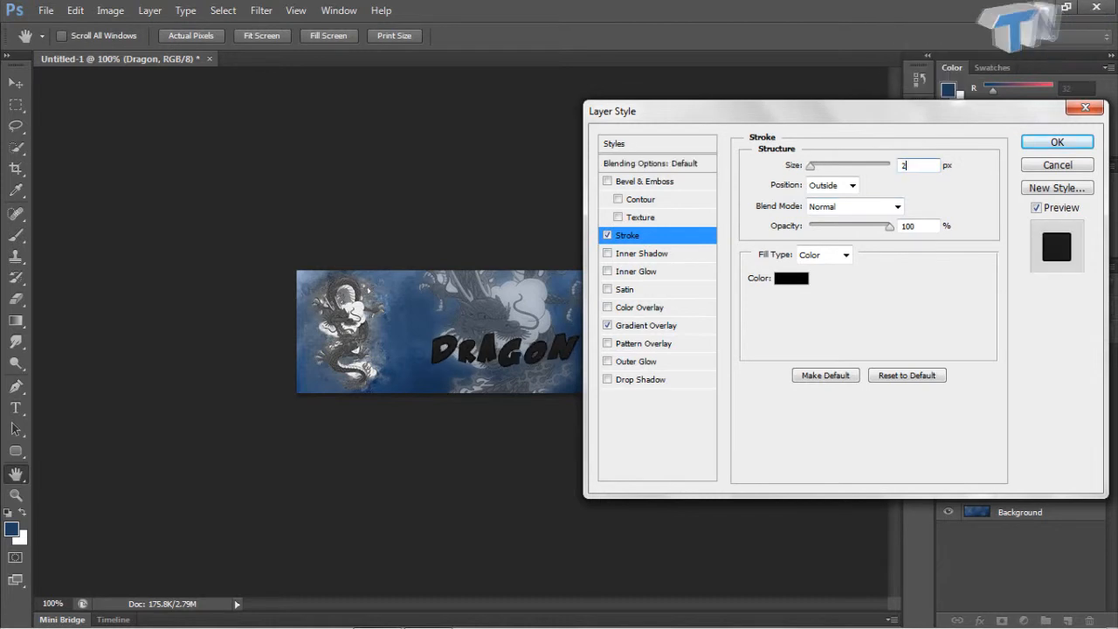
pyautogui.click(792, 279)
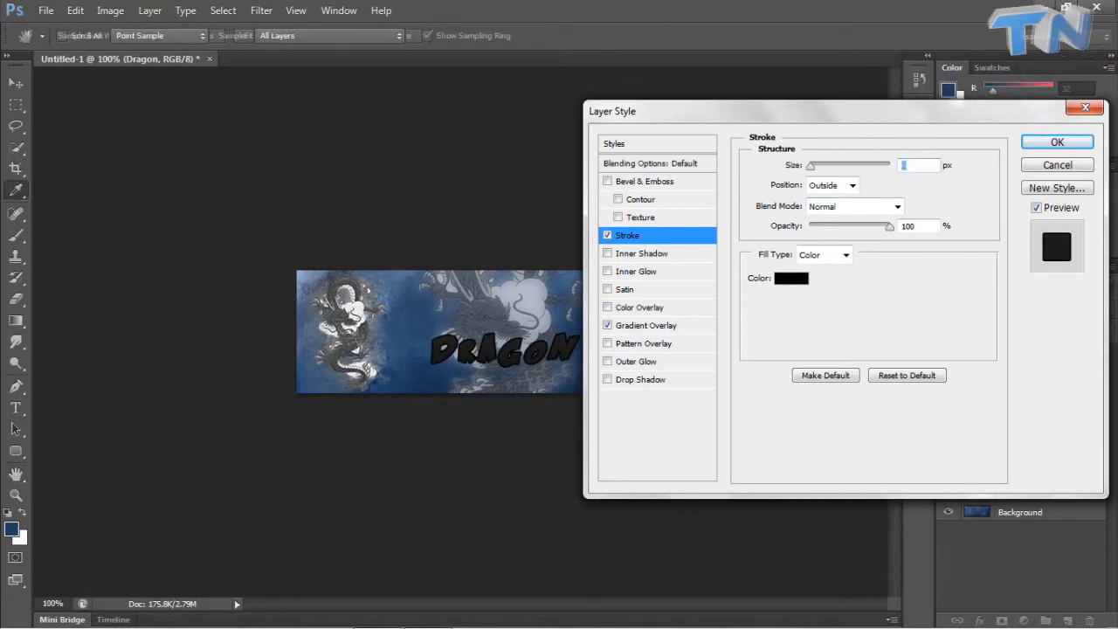
pyautogui.click(412, 316)
pyautogui.moveTo(536, 209)
pyautogui.mouseDown()
pyautogui.moveTo(530, 185)
pyautogui.moveTo(529, 214)
pyautogui.mouseUp()
pyautogui.click(918, 144)
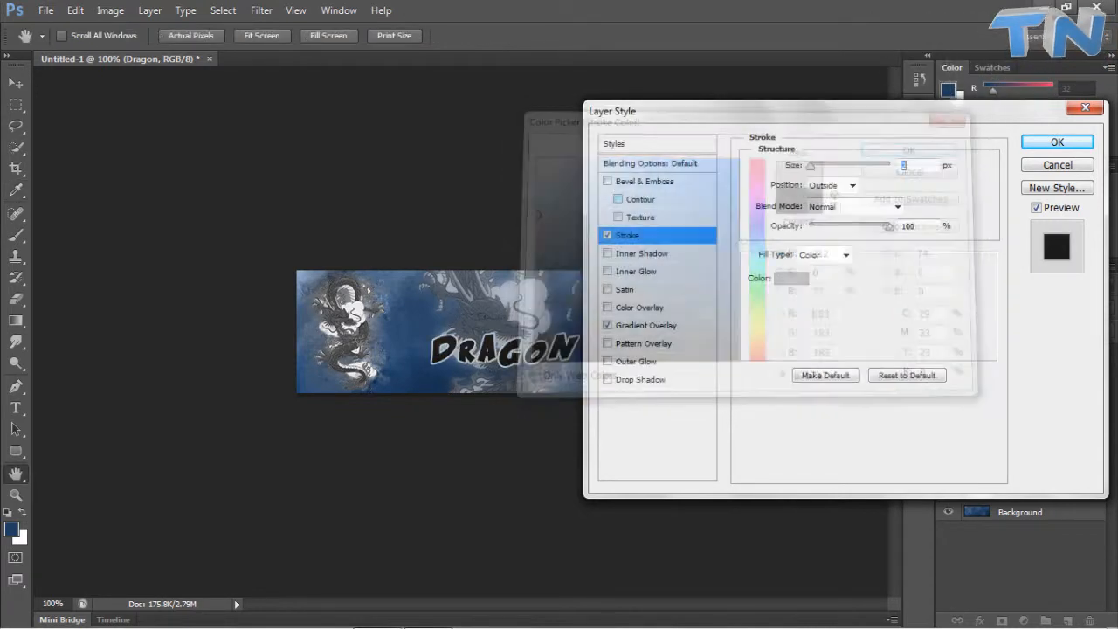
# Try the stroke position Inside and return it to Outside.
pyautogui.click(848, 207)
pyautogui.click(847, 218)
pyautogui.click(851, 185)
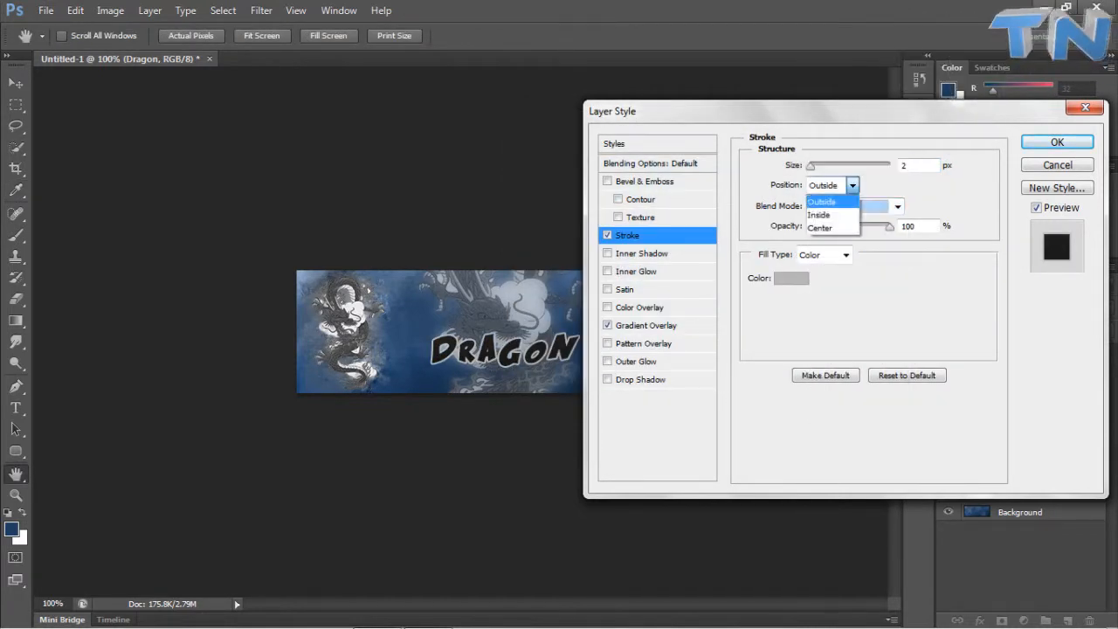
pyautogui.click(823, 215)
pyautogui.click(851, 186)
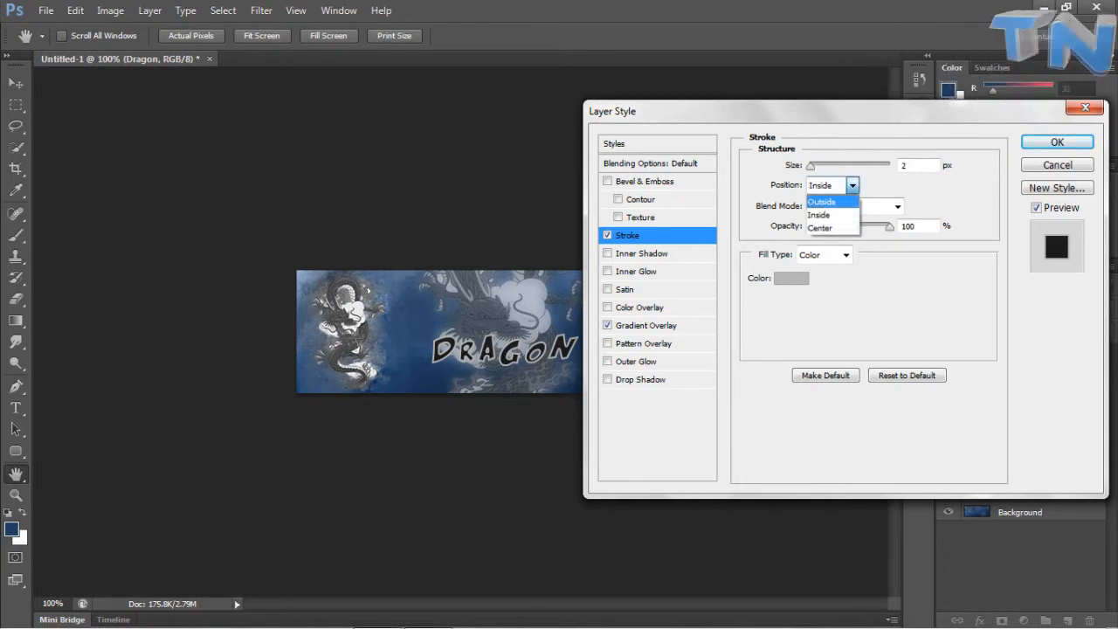
pyautogui.click(822, 200)
# Try dark grey #545454 as the stroke colour, discard it and turn the Stroke effect off.
pyautogui.click(792, 277)
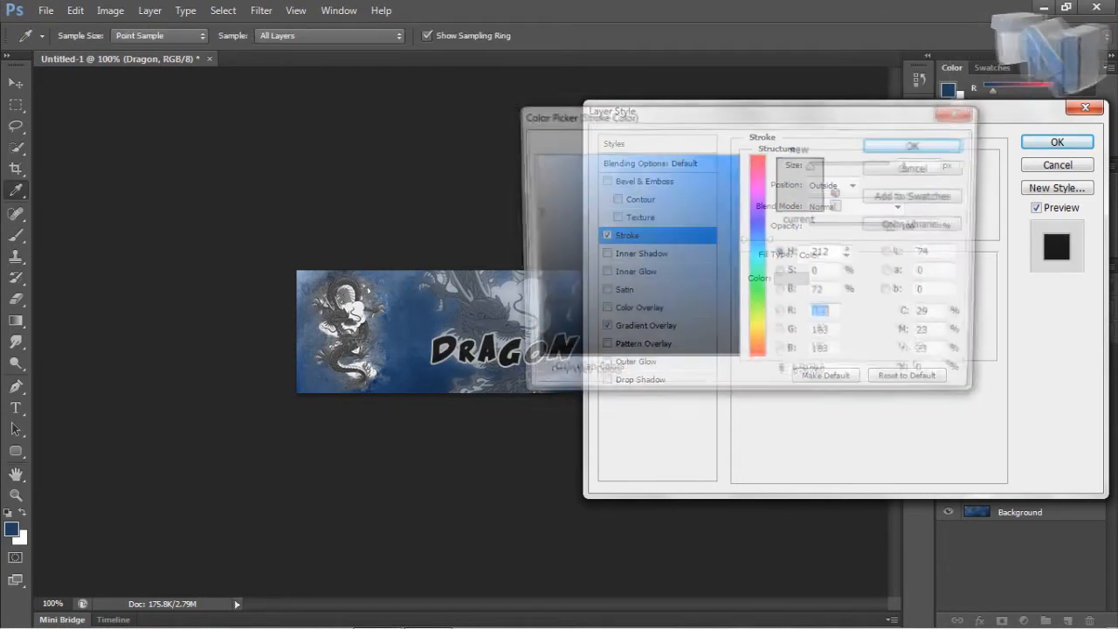
pyautogui.moveTo(576, 187)
pyautogui.mouseDown()
pyautogui.moveTo(577, 155)
pyautogui.moveTo(549, 202)
pyautogui.moveTo(530, 294)
pyautogui.mouseUp()
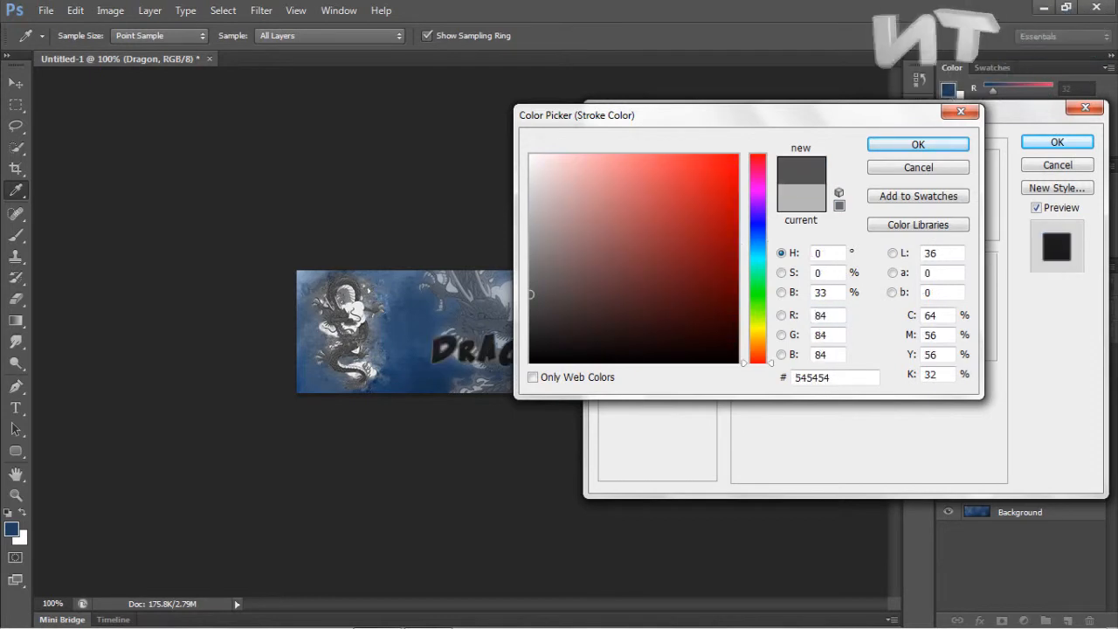
pyautogui.click(918, 166)
pyautogui.click(608, 235)
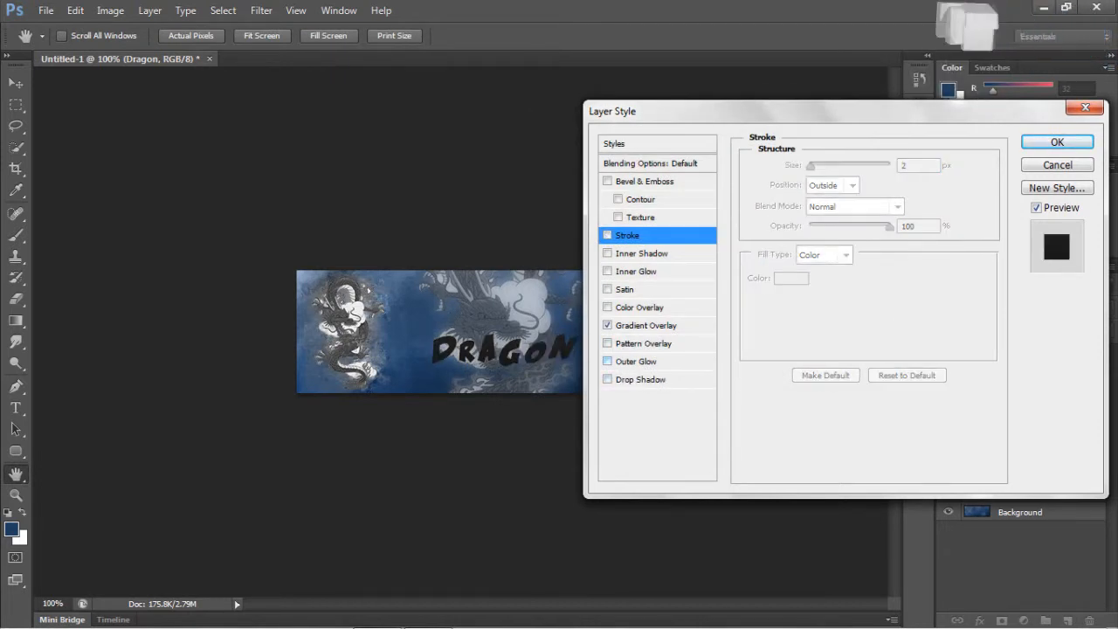
pyautogui.click(608, 235)
pyautogui.click(608, 235)
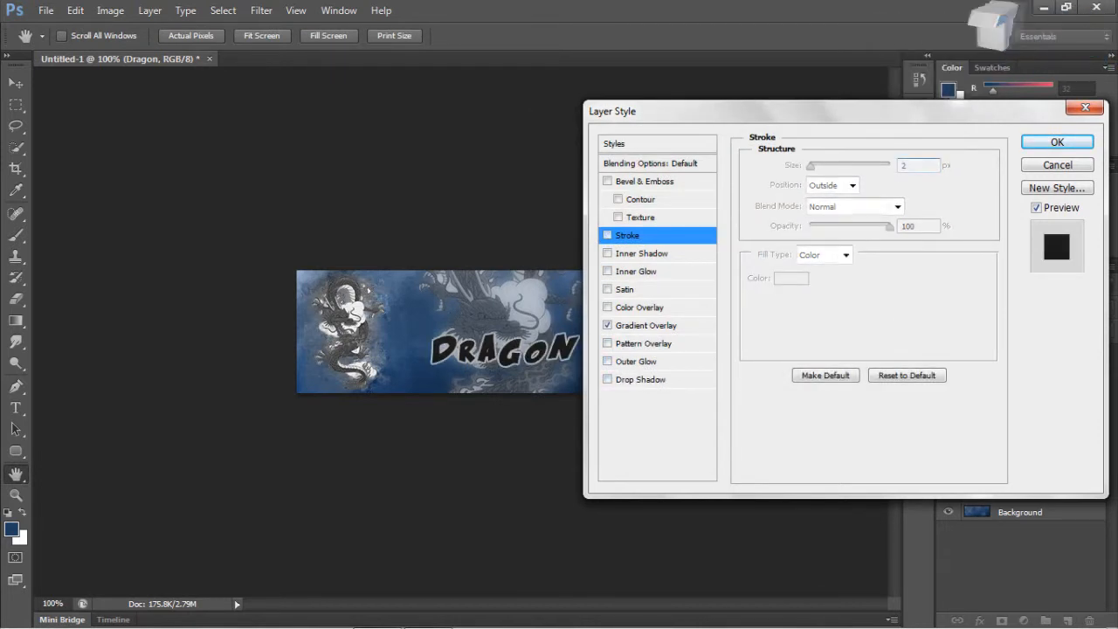
# Add a white Outer Glow to the Dragon text and set its blend mode to Overlay.
pyautogui.click(607, 362)
pyautogui.click(636, 362)
pyautogui.click(793, 225)
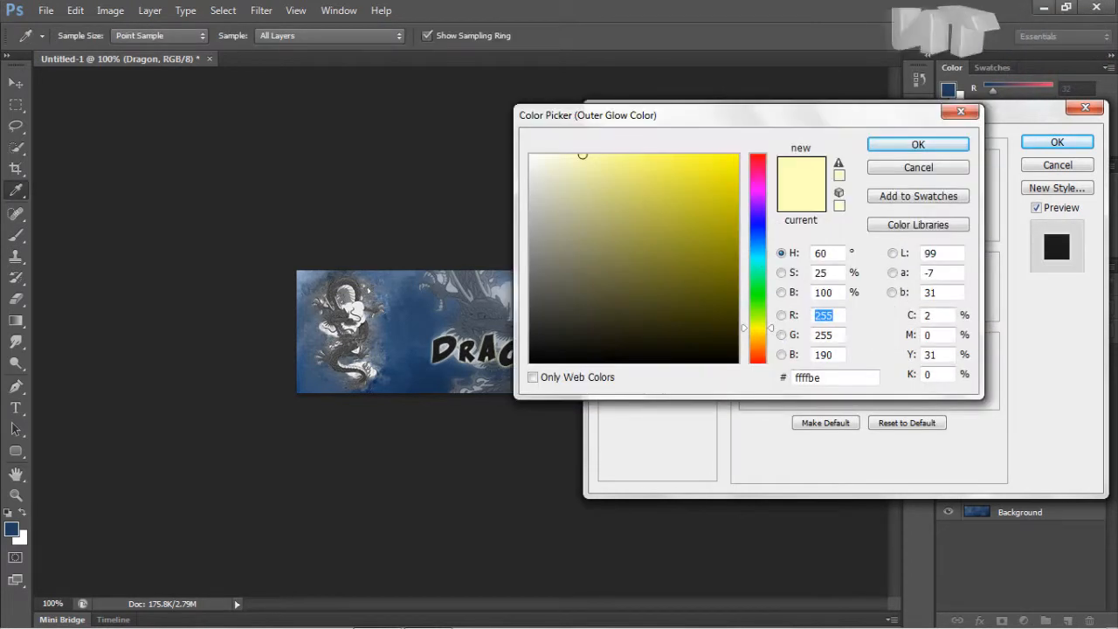
pyautogui.click(529, 154)
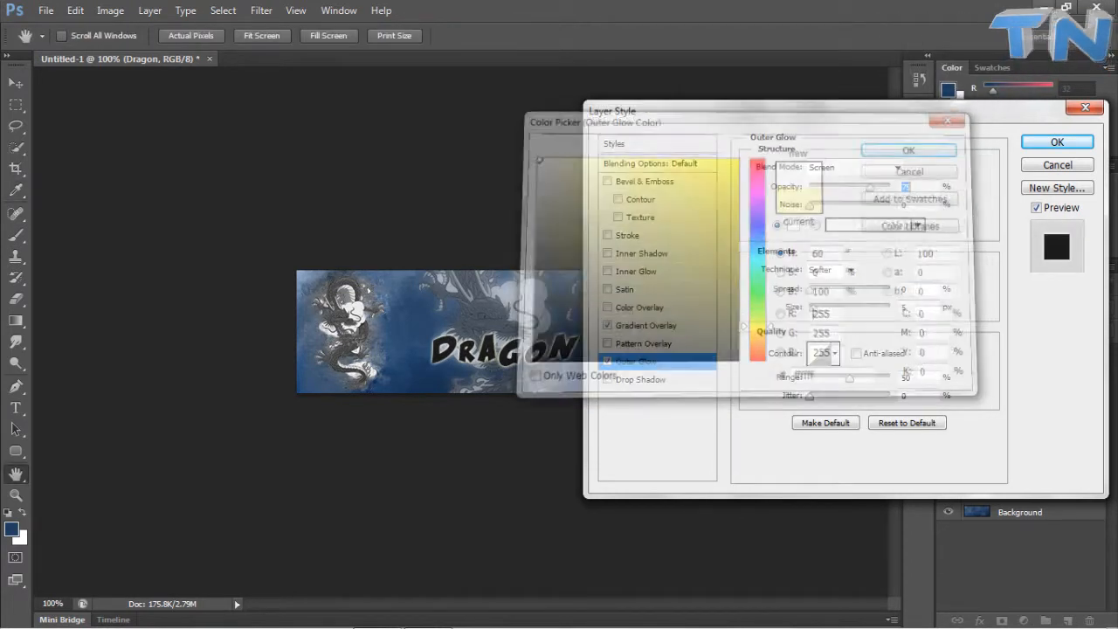
pyautogui.click(854, 167)
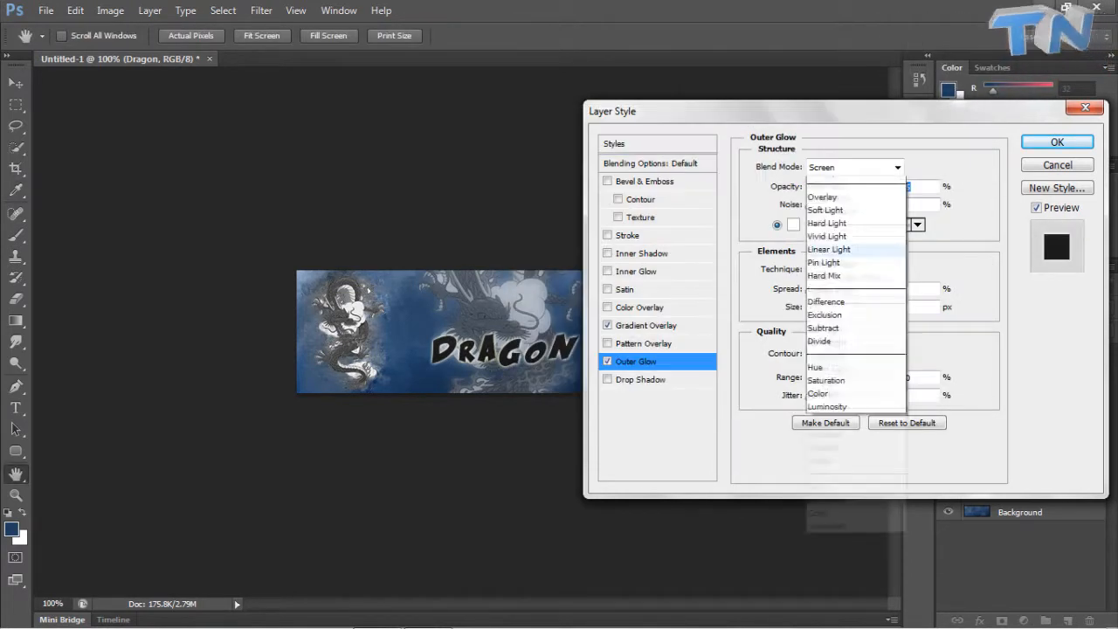
pyautogui.click(838, 379)
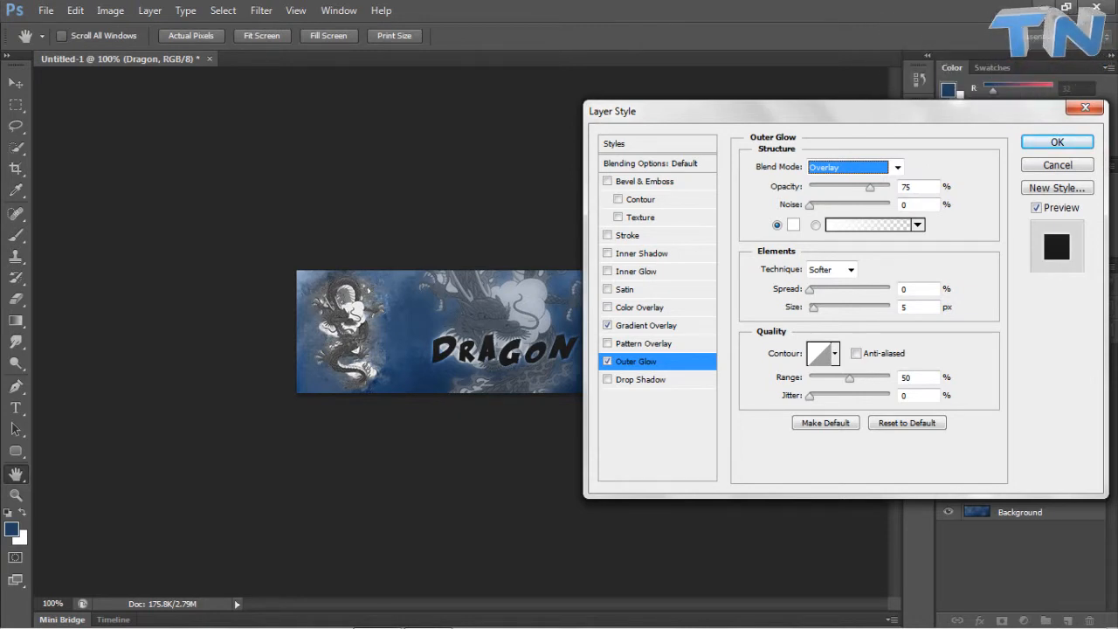
# Set the Outer Glow size to 6 px and briefly preview a Drop Shadow, leaving it off.
pyautogui.write('7')
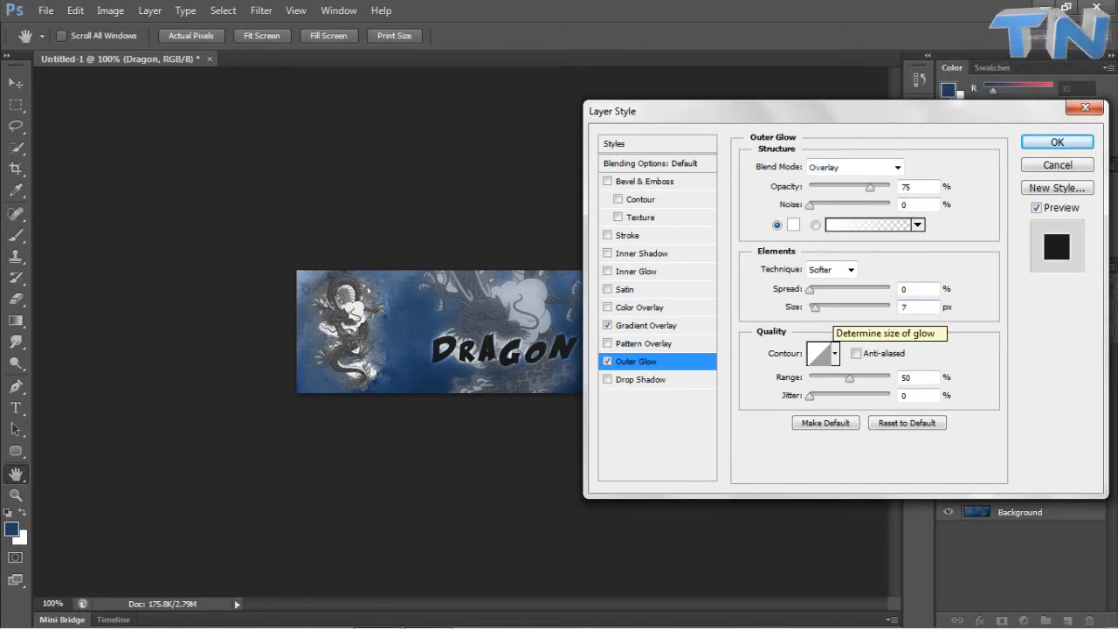
pyautogui.press('BackSpace')
pyautogui.write('6')
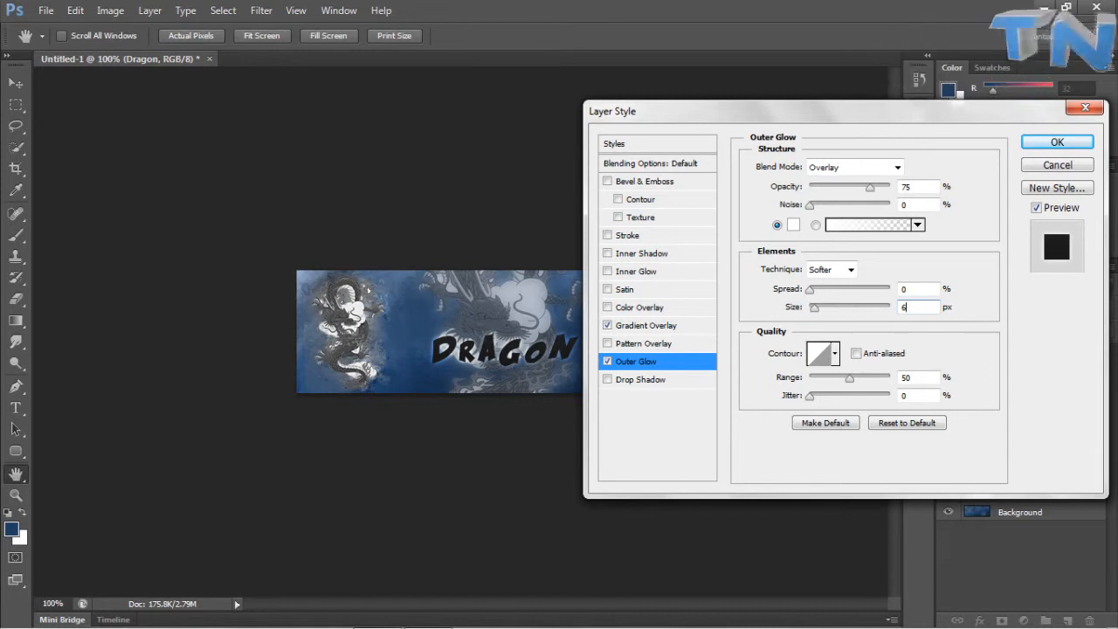
pyautogui.click(608, 379)
pyautogui.click(608, 379)
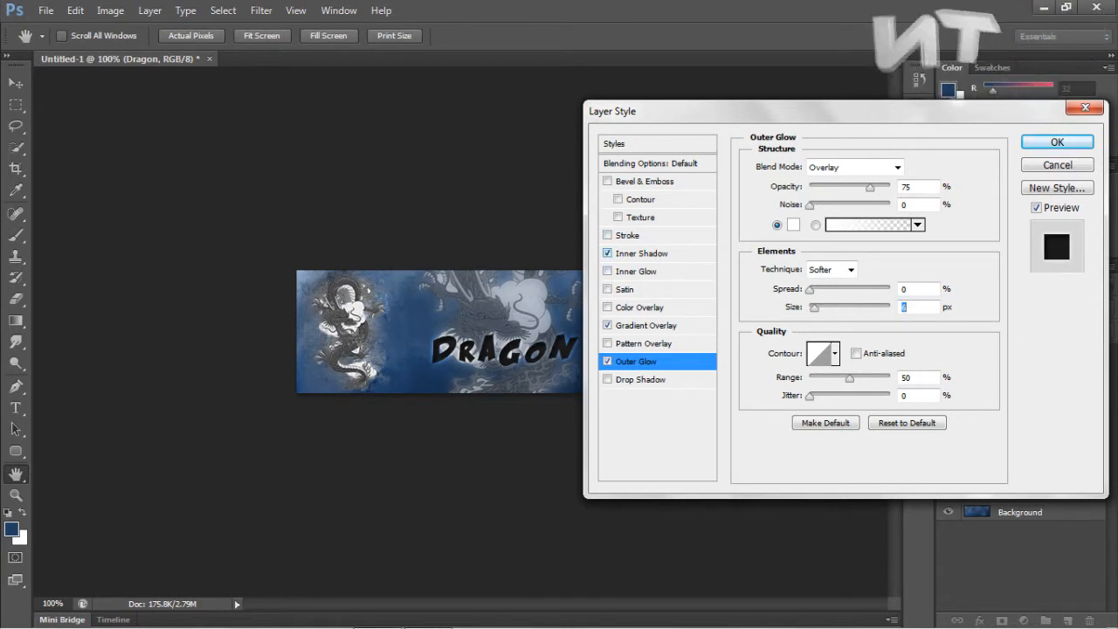
# Add an Inner Shadow to the Dragon text with distance 2 px and size 3 px, and compare it on and off.
pyautogui.click(638, 254)
pyautogui.doubleClick(905, 238)
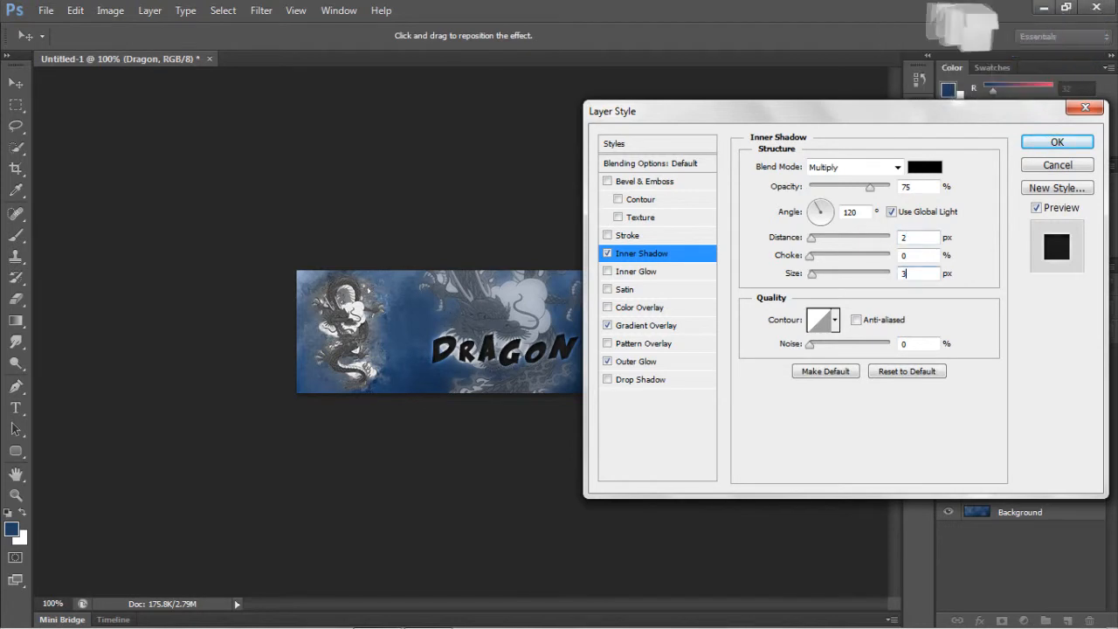
pyautogui.click(608, 253)
pyautogui.click(608, 253)
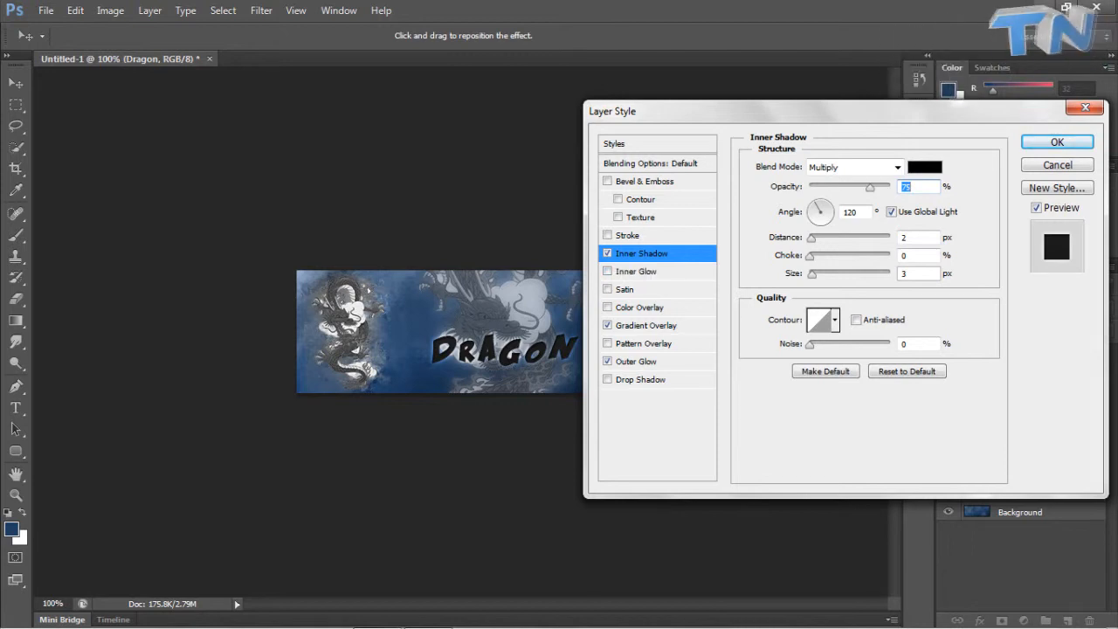
# Try Drop Shadow and Bevel & Emboss on the Dragon text, turning each off again.
pyautogui.click(608, 379)
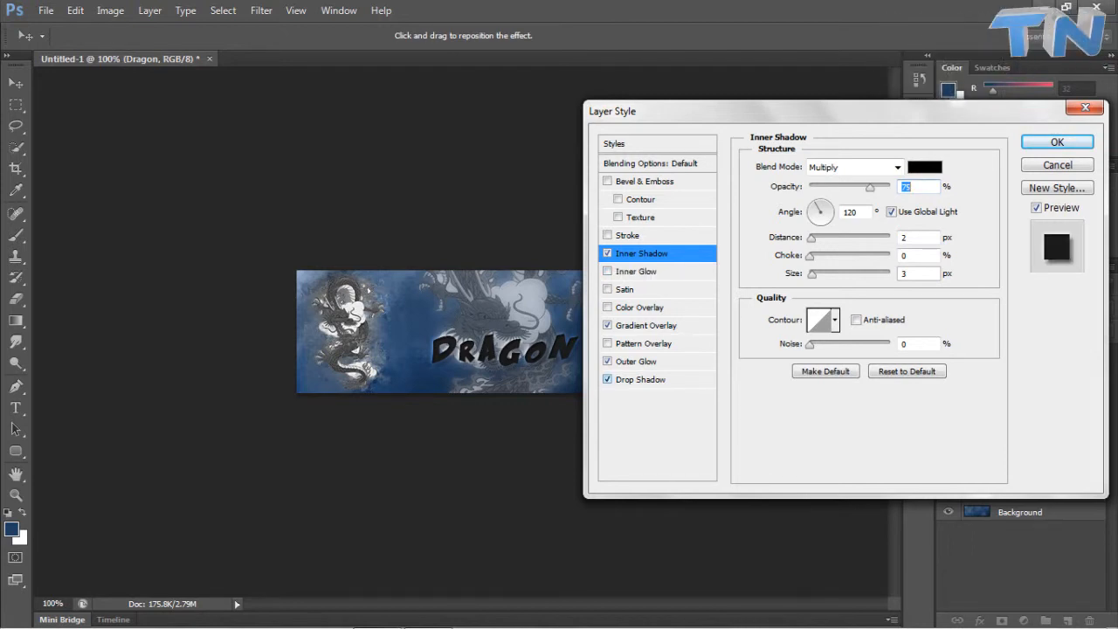
pyautogui.click(640, 379)
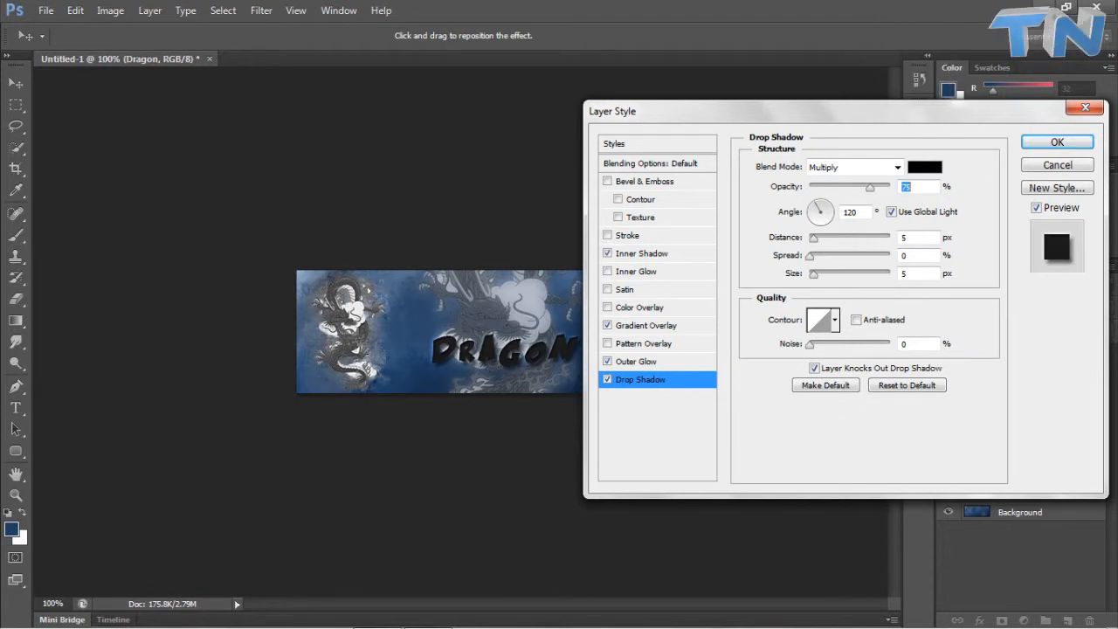
pyautogui.click(608, 379)
pyautogui.click(607, 181)
pyautogui.click(607, 181)
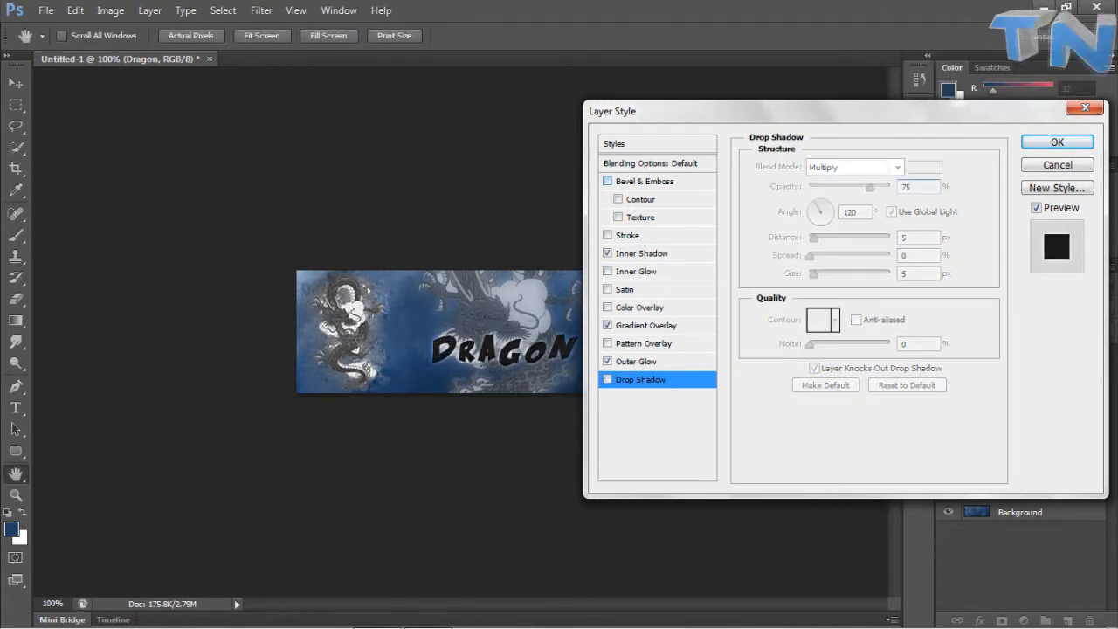
# Apply the layer style and, with the layer's effects list collapsed, move the Dragon text slightly down and right.
pyautogui.press('Return')
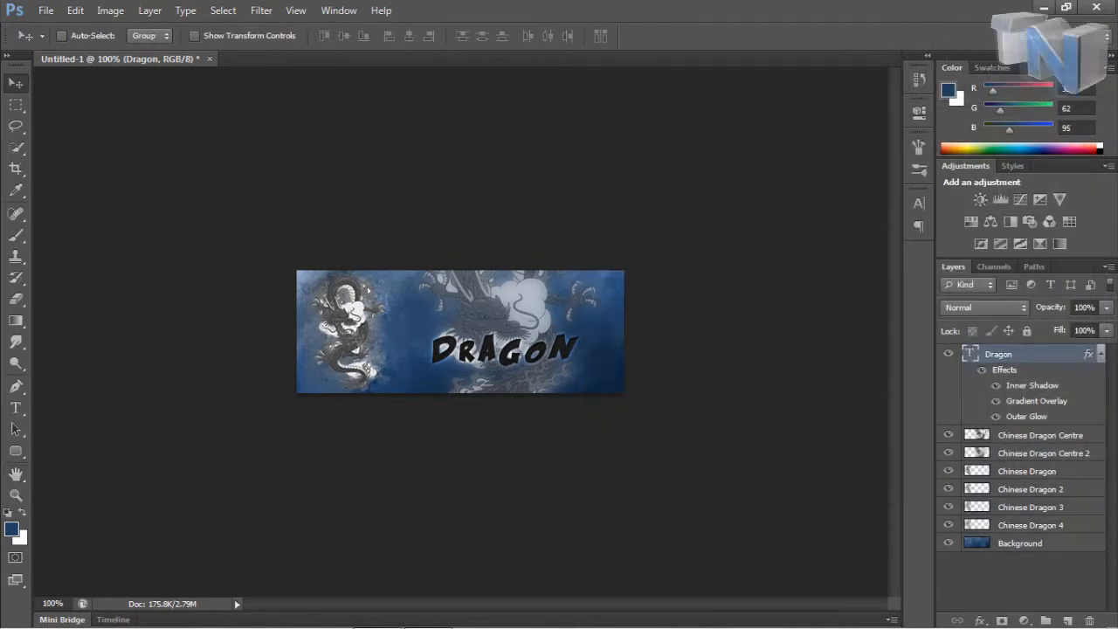
pyautogui.click(1100, 354)
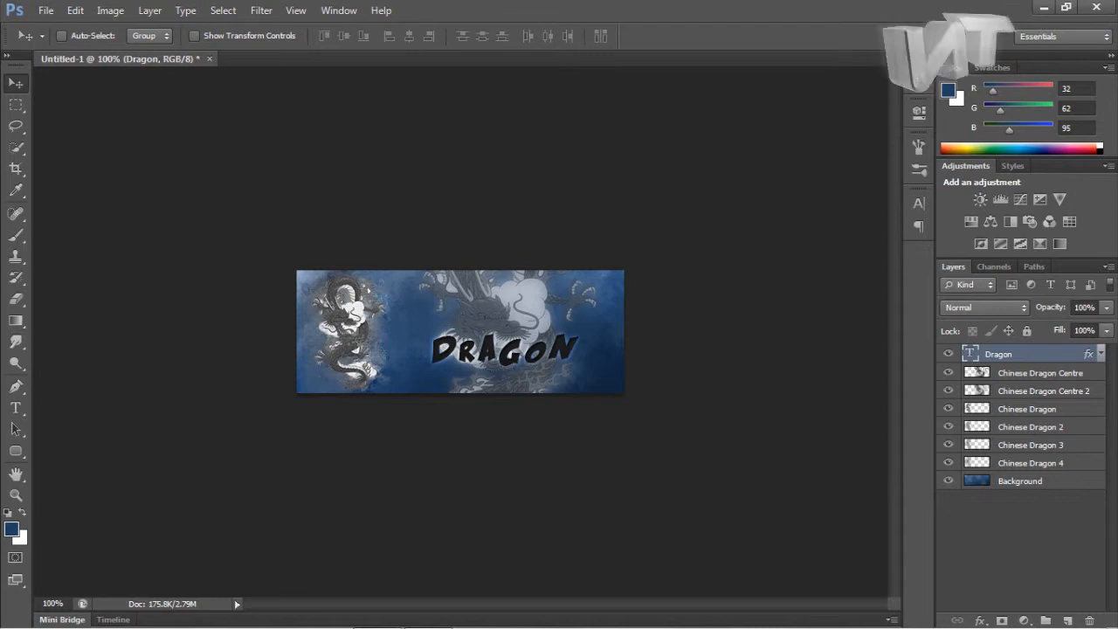
pyautogui.moveTo(496, 318); pyautogui.dragTo(500, 325)
# Try the Dragon text without faux italic and in small caps, then close the character settings.
pyautogui.press('t')
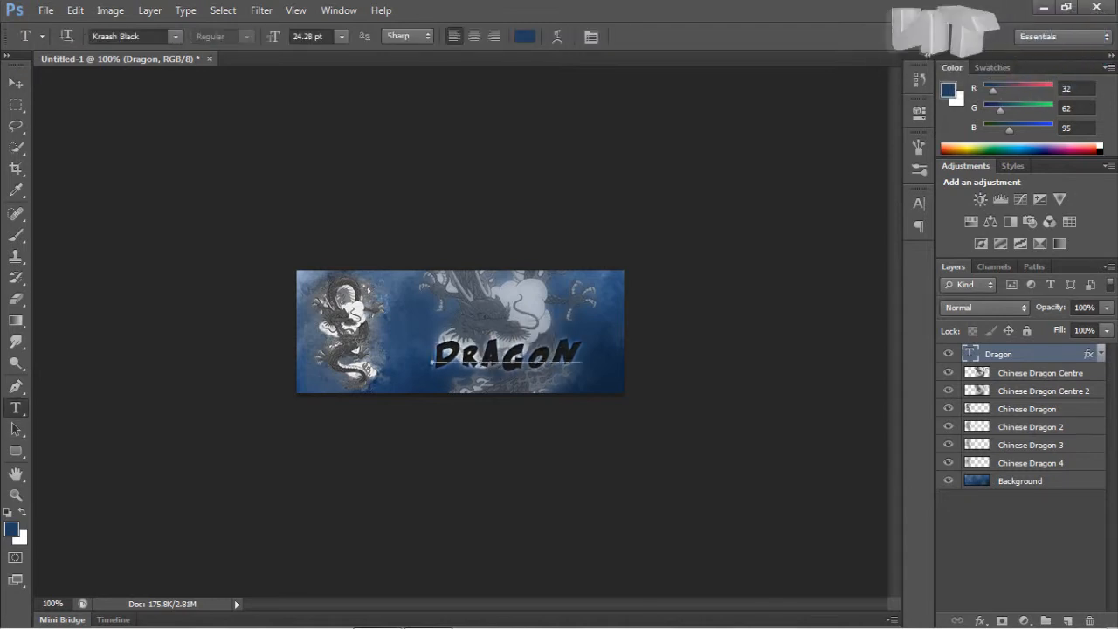
pyautogui.doubleClick(970, 354)
pyautogui.click(919, 202)
pyautogui.click(737, 236)
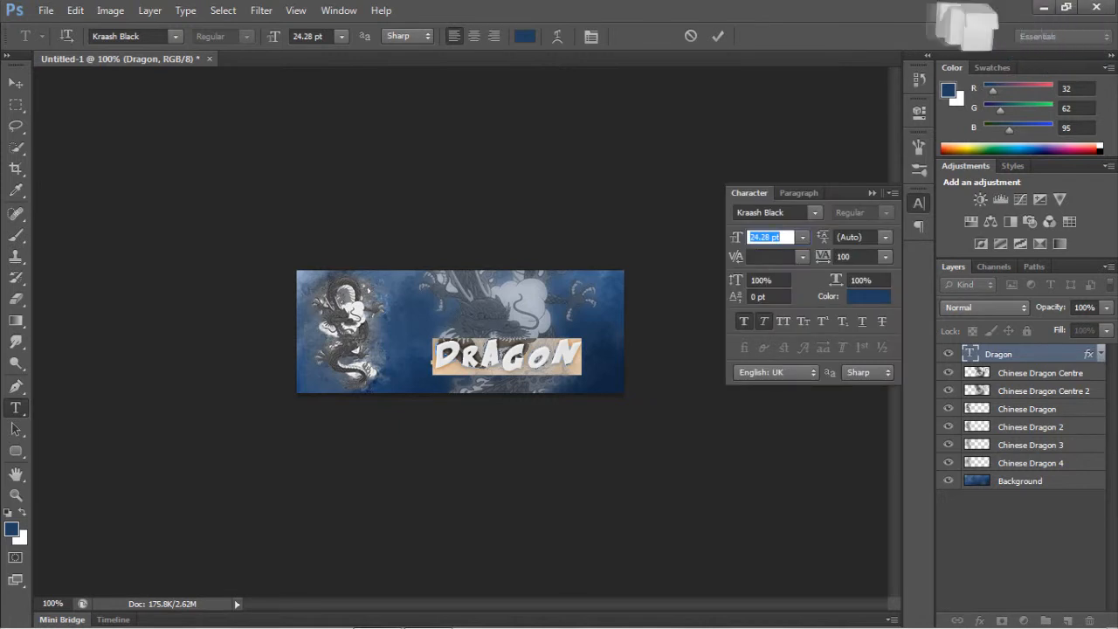
pyautogui.click(745, 321)
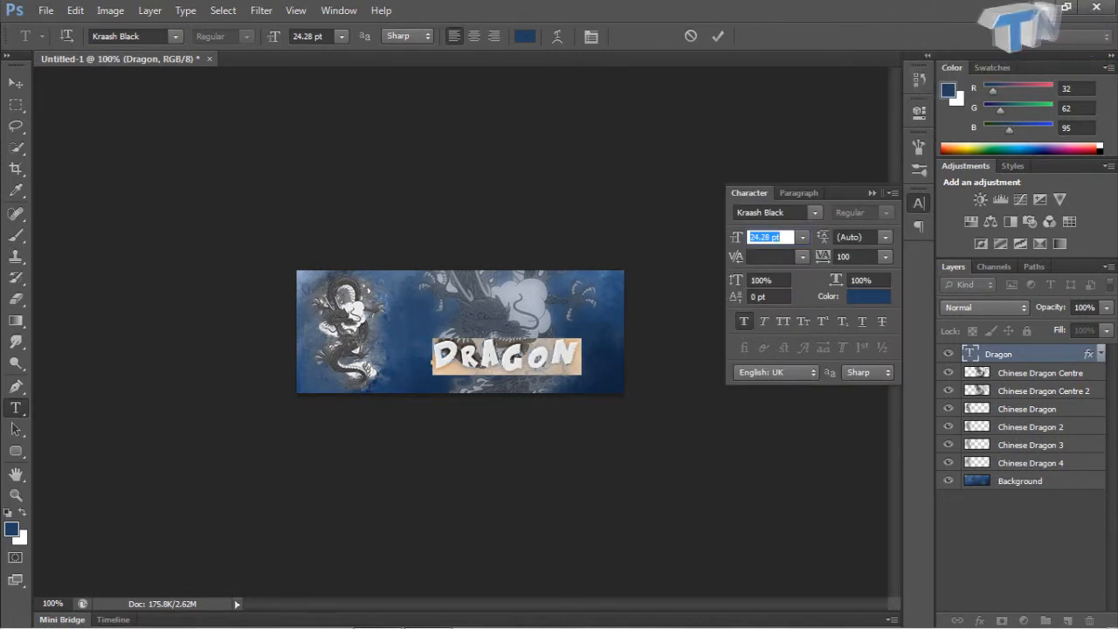
pyautogui.click(803, 322)
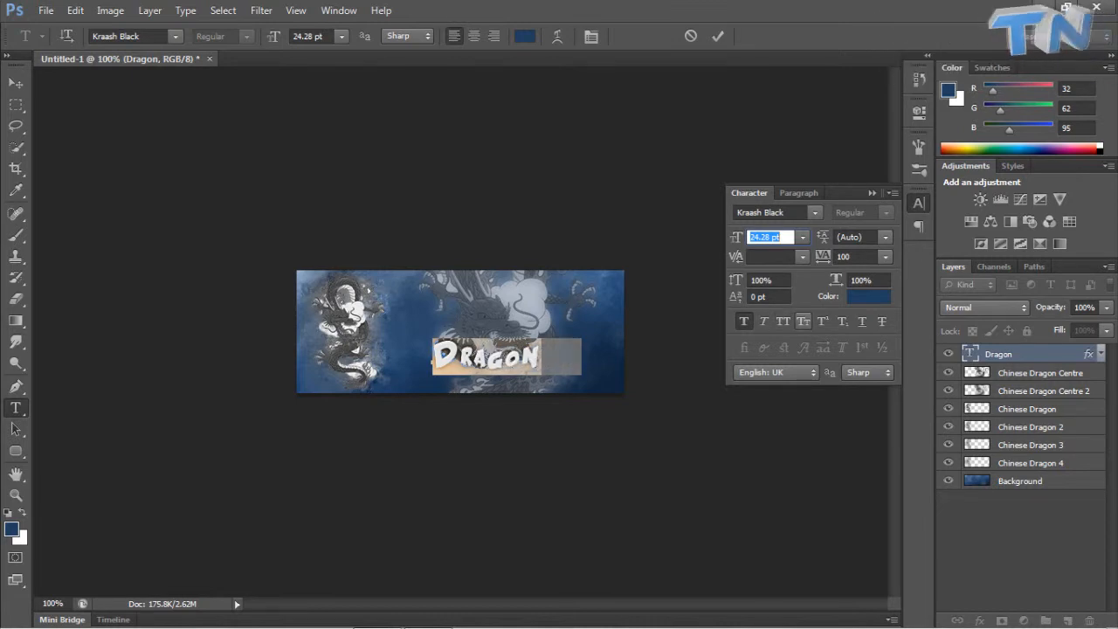
pyautogui.click(918, 203)
pyautogui.click(15, 82)
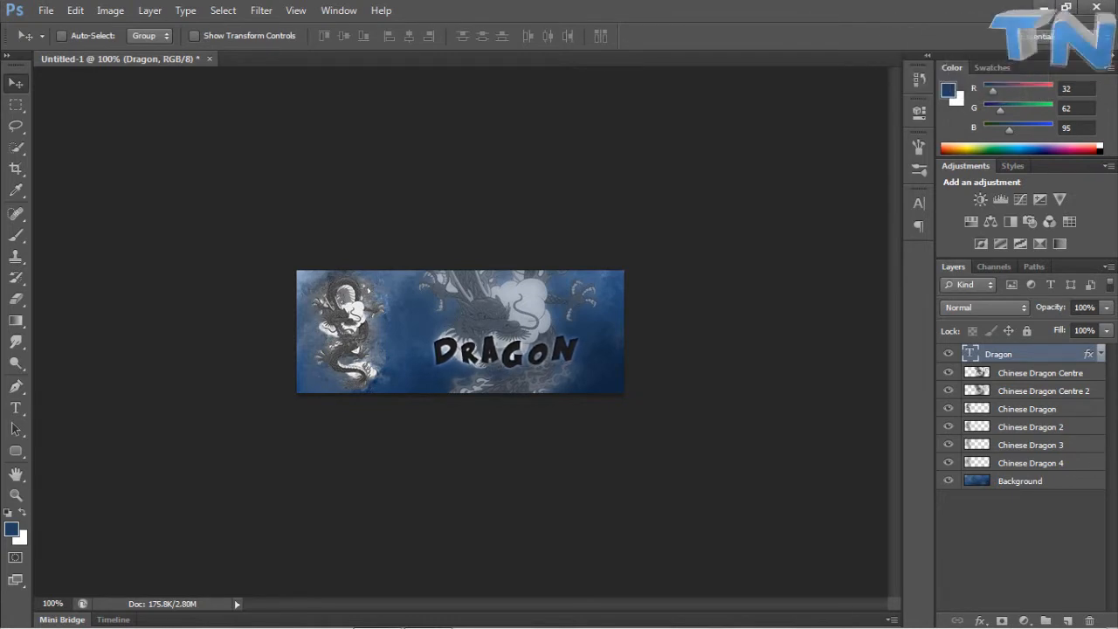
# Add a white Inner Glow to the Dragon text and set its blend mode to Overlay.
pyautogui.doubleClick(1048, 354)
pyautogui.click(636, 271)
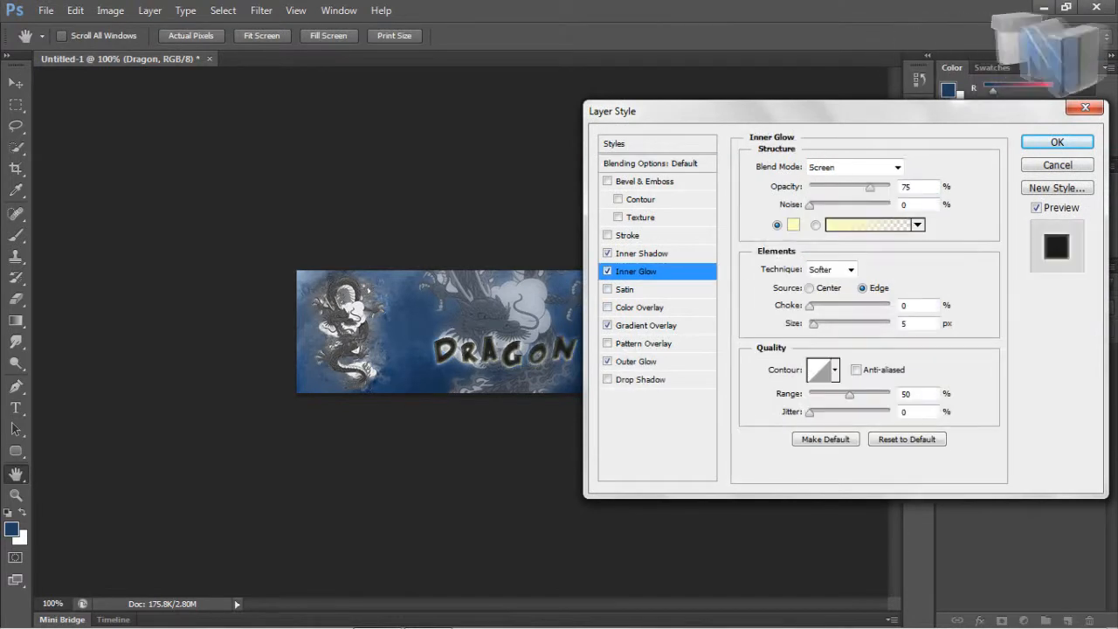
pyautogui.click(793, 225)
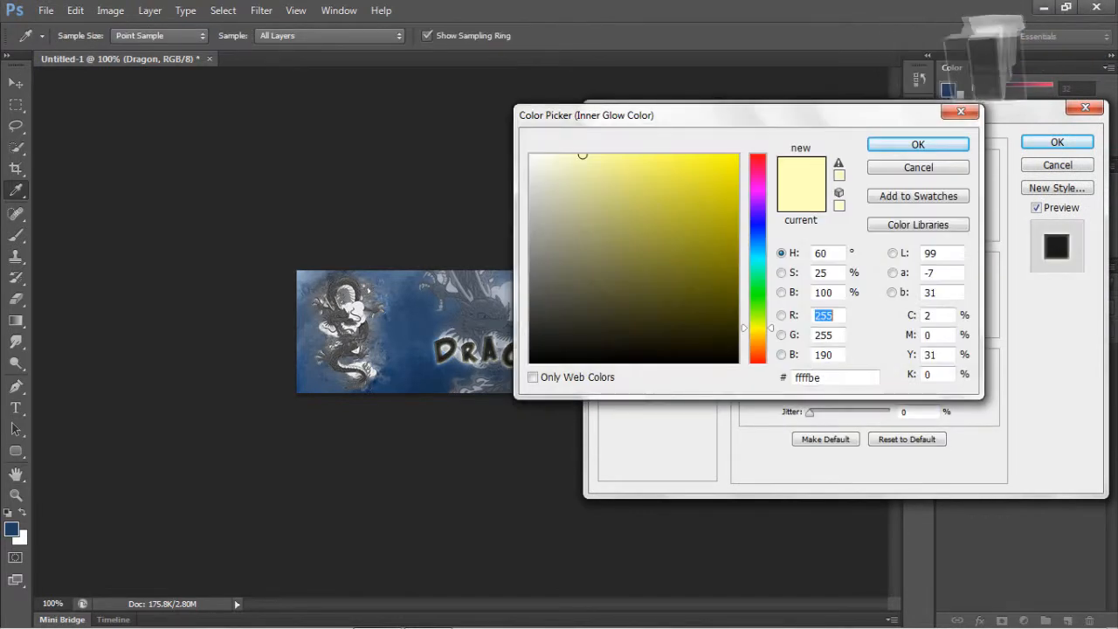
pyautogui.click(530, 155)
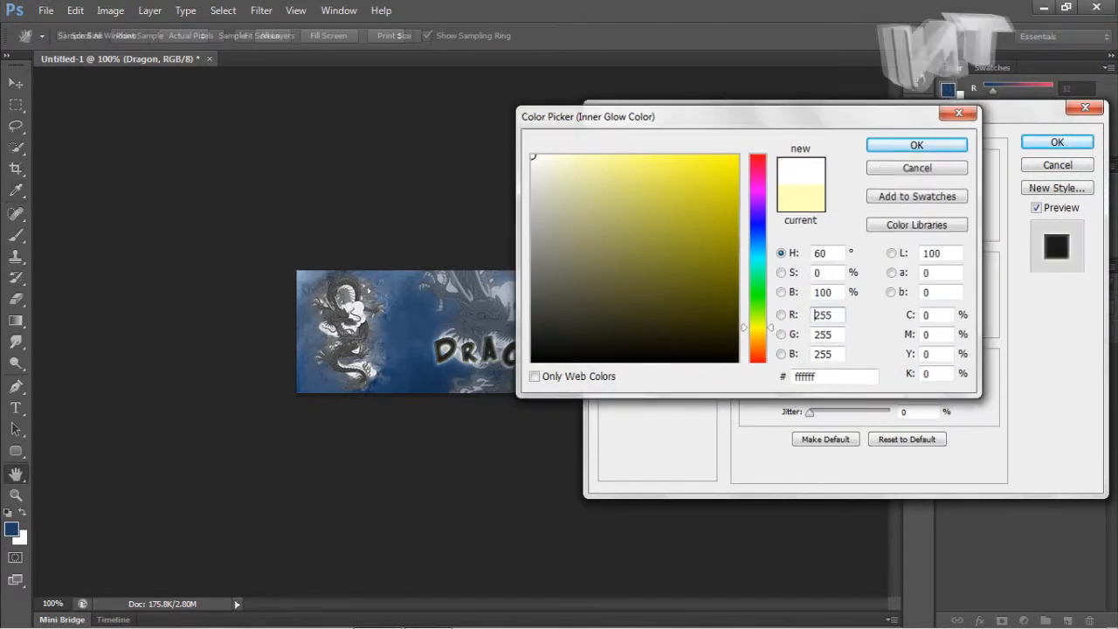
pyautogui.click(918, 144)
pyautogui.click(847, 167)
pyautogui.click(839, 382)
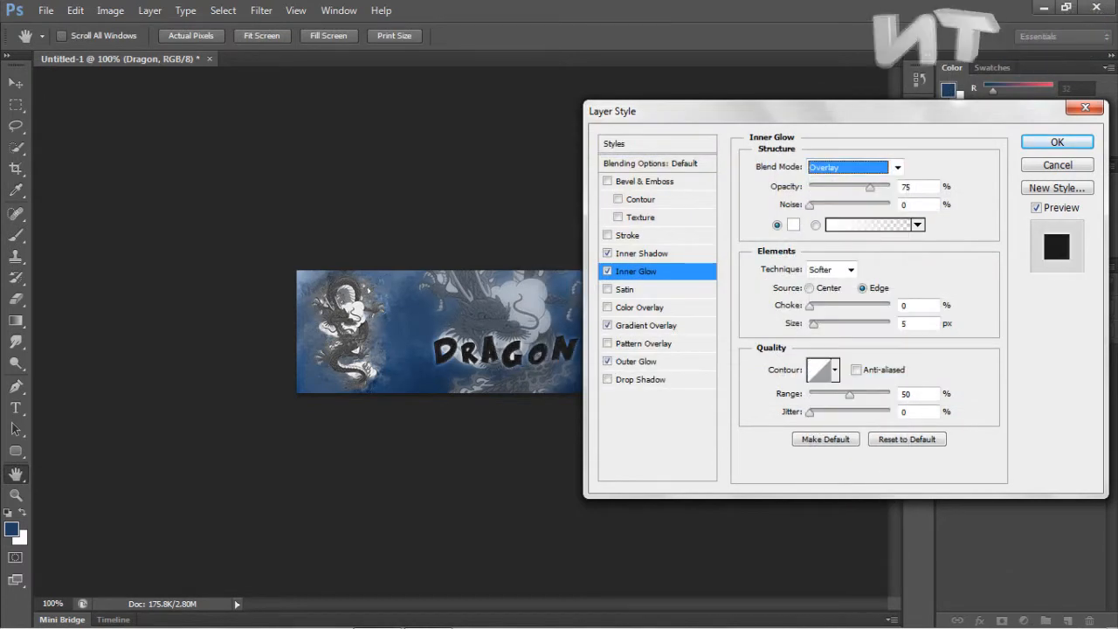
# Raise the Inner Glow's opacity to the maximum and set its size to 9 px.
pyautogui.moveTo(870, 187); pyautogui.dragTo(891, 187)
pyautogui.moveTo(814, 324); pyautogui.dragTo(820, 324)
pyautogui.write('9')
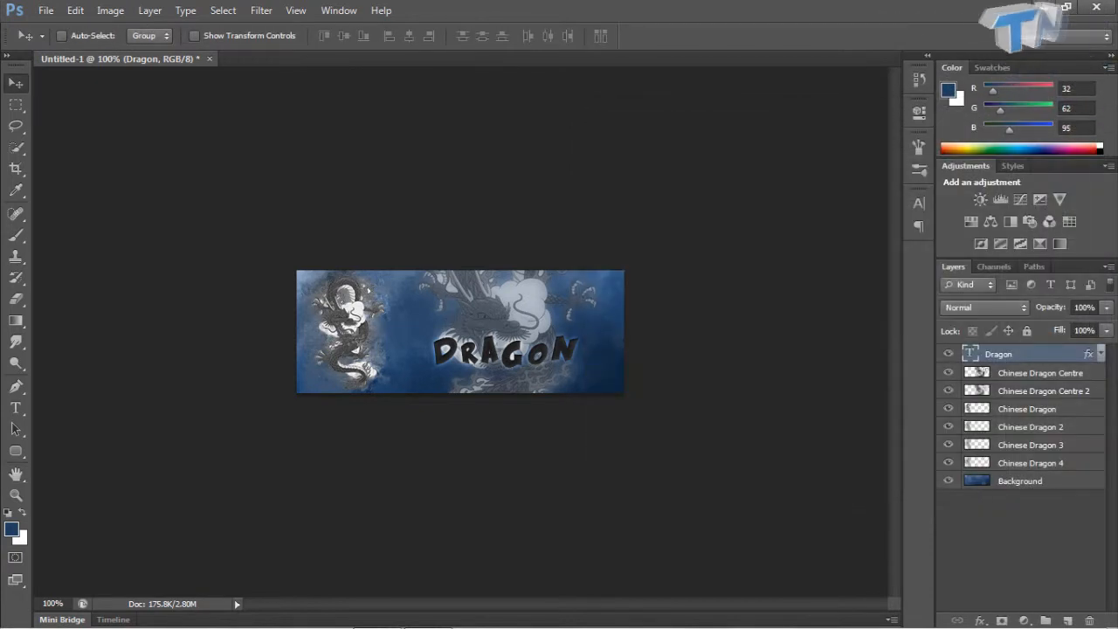
# Duplicate the Dragon text layer and rasterize the copy's type.
pyautogui.hotkey('ctrl', 'j')
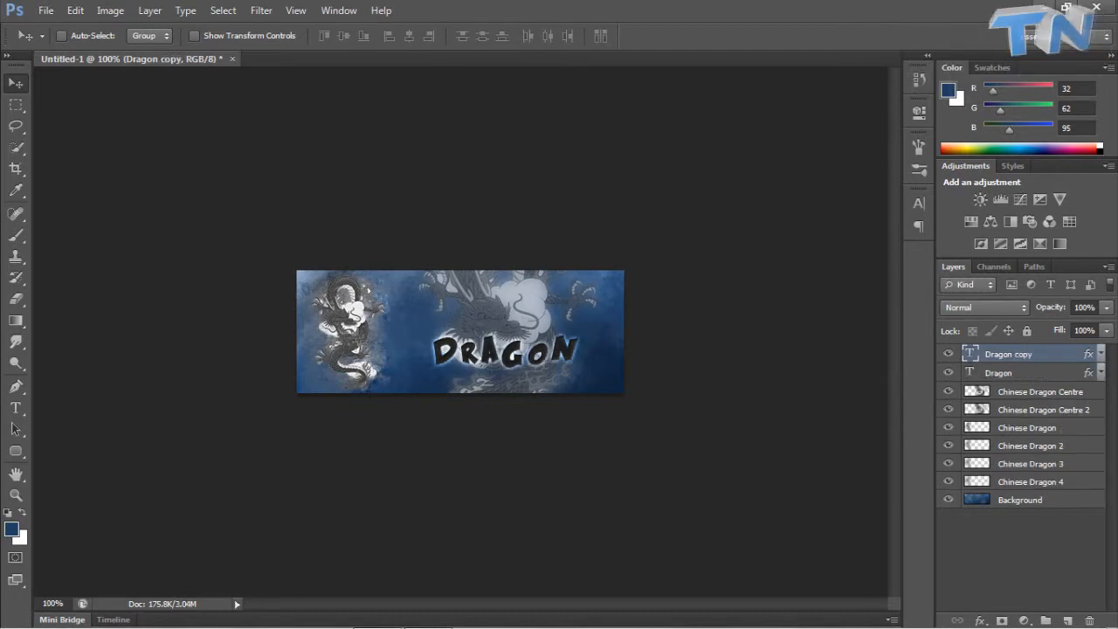
pyautogui.hotkey('ctrl', 't')
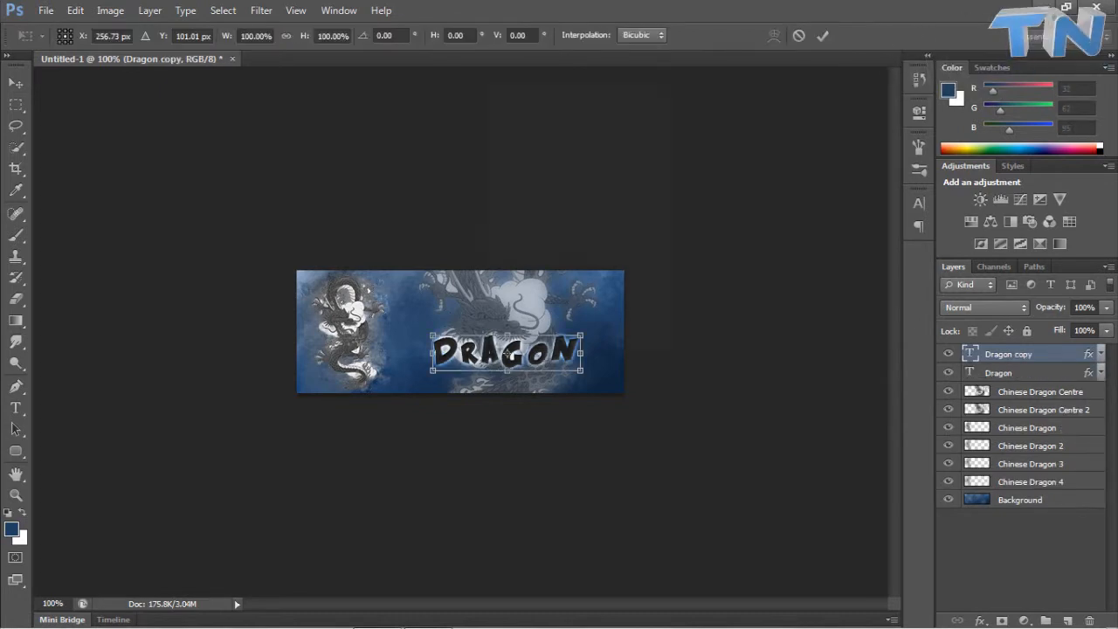
pyautogui.rightClick(482, 356)
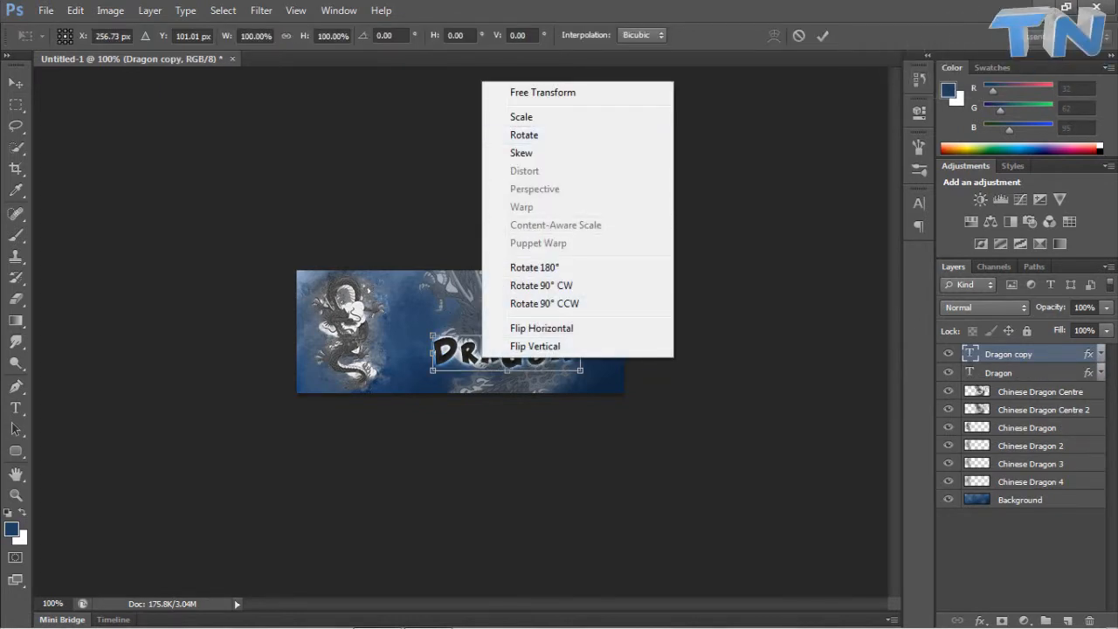
pyautogui.press('Escape')
pyautogui.press('Escape')
pyautogui.rightClick(1049, 354)
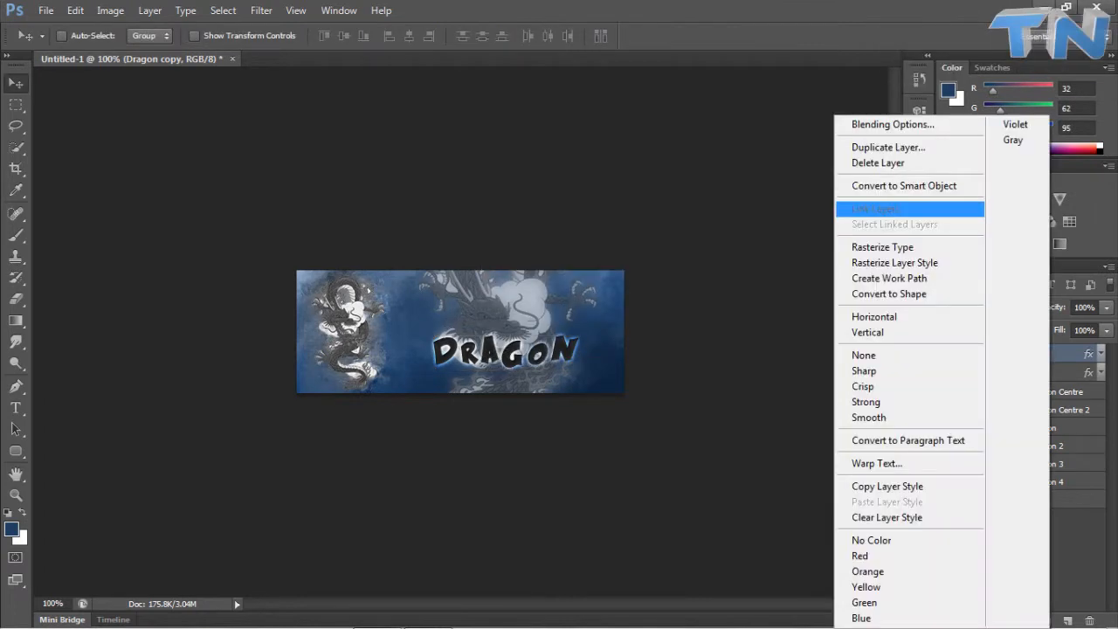
pyautogui.click(882, 247)
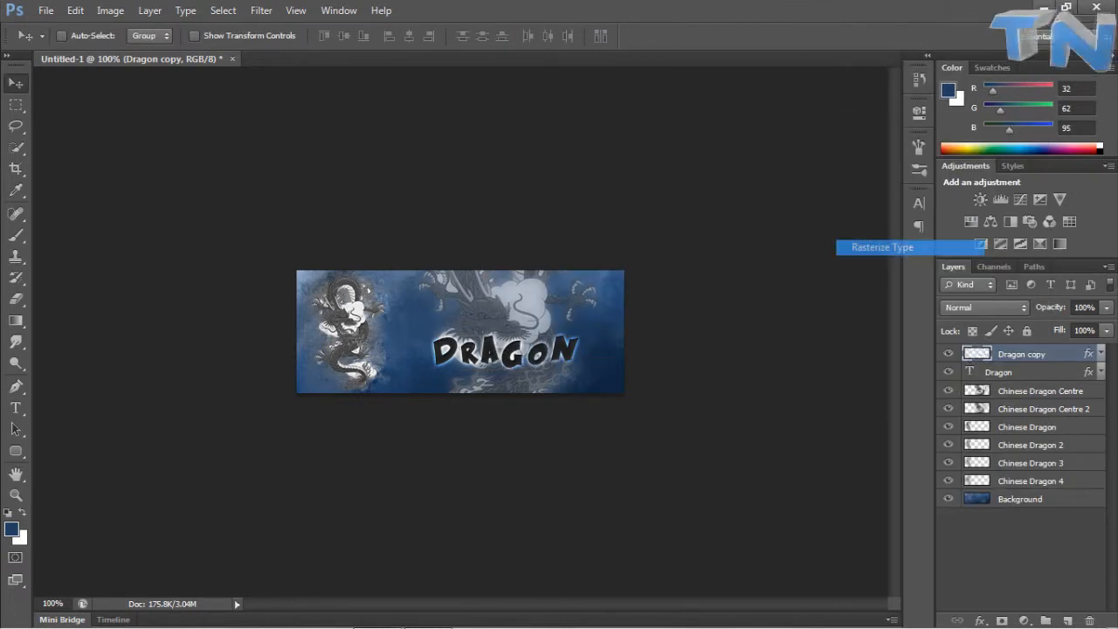
# Apply a slight Perspective transform to the Dragon copy so its starting letter is taller.
pyautogui.hotkey('ctrl', 't')
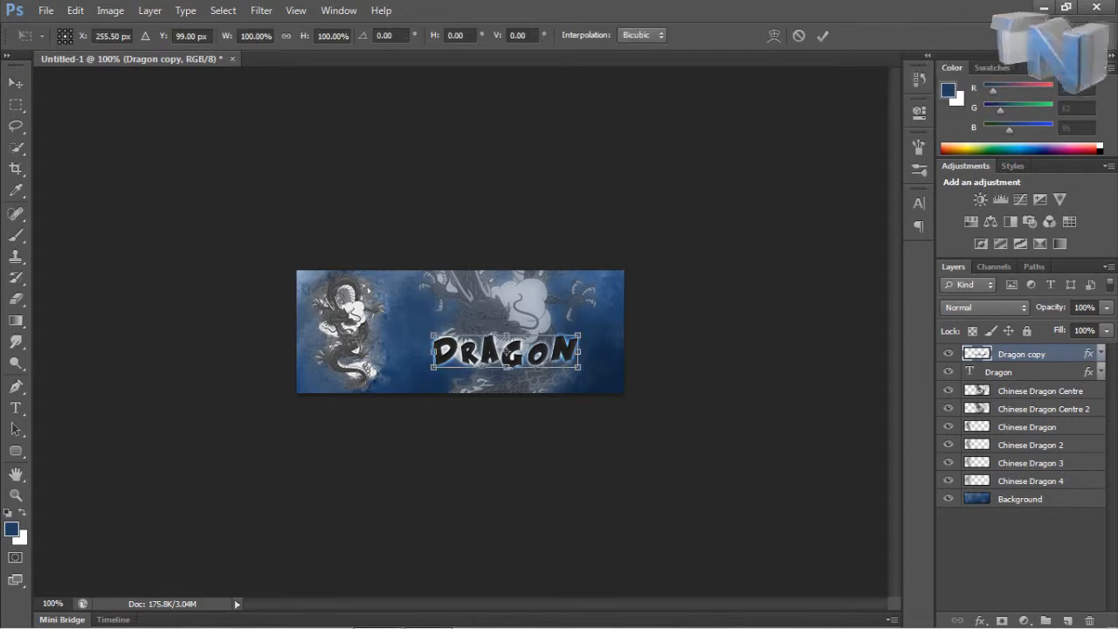
pyautogui.rightClick(519, 343)
pyautogui.click(570, 448)
pyautogui.moveTo(433, 335); pyautogui.dragTo(433, 330)
pyautogui.press('Return')
# Try the Dragon copy layer beneath the Dragon text at reduced opacities such as 38%, 53% and 70%.
pyautogui.hotkey('ctrl', '[')
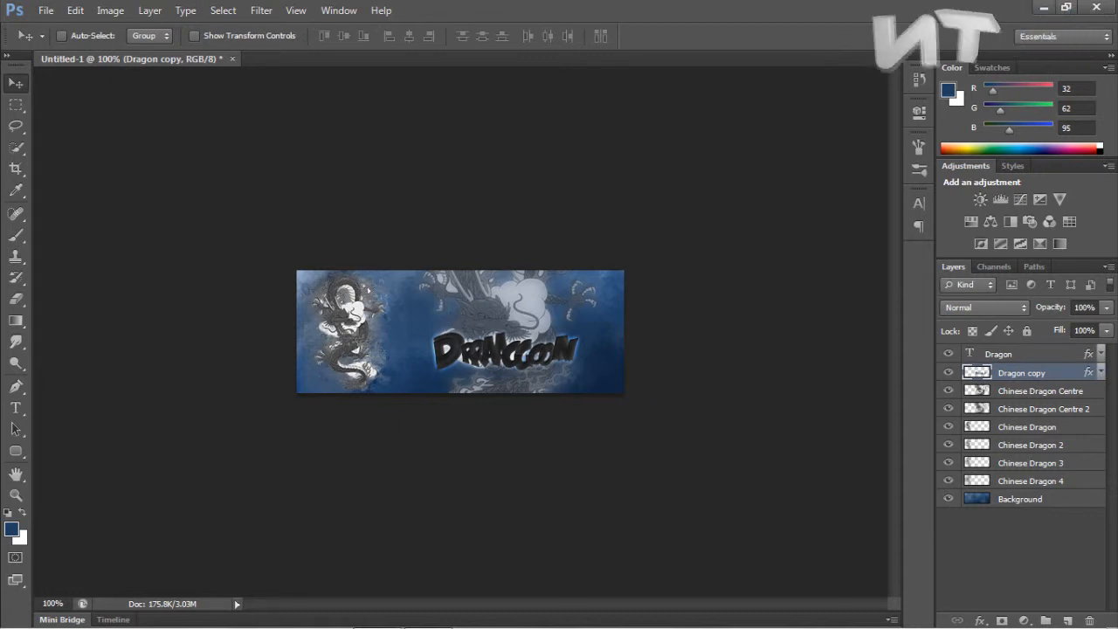
pyautogui.write('40')
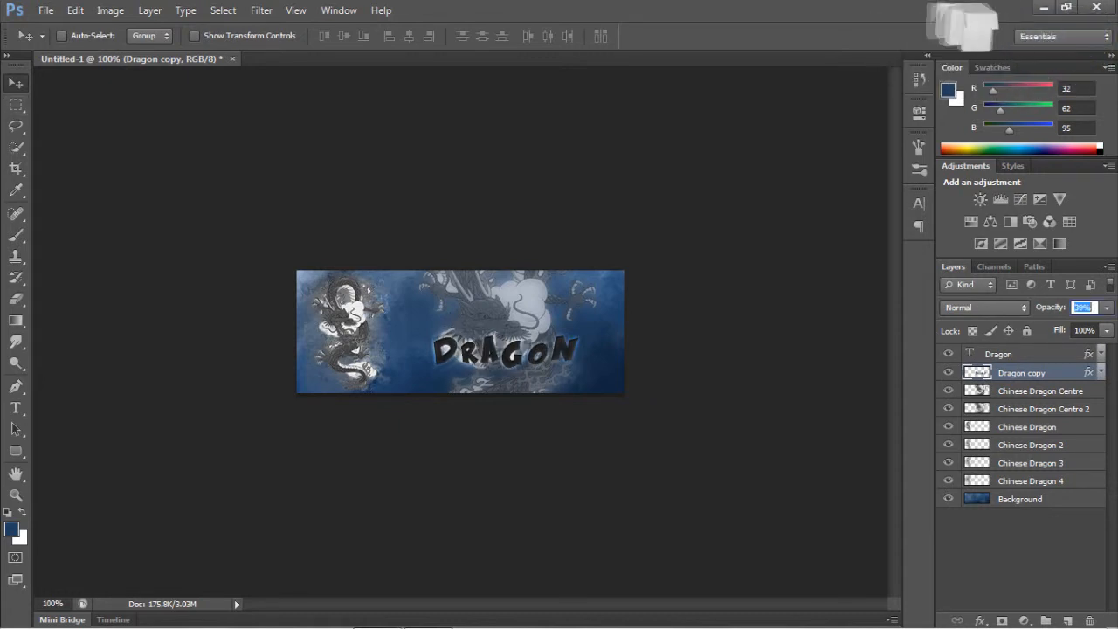
pyautogui.press('Return')
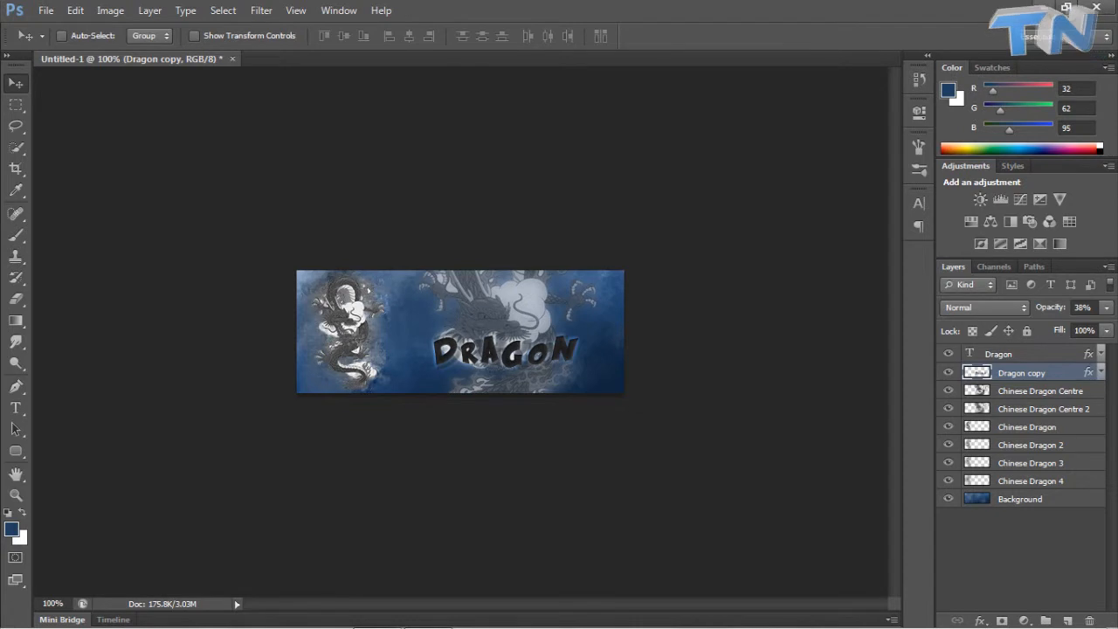
pyautogui.press('5')
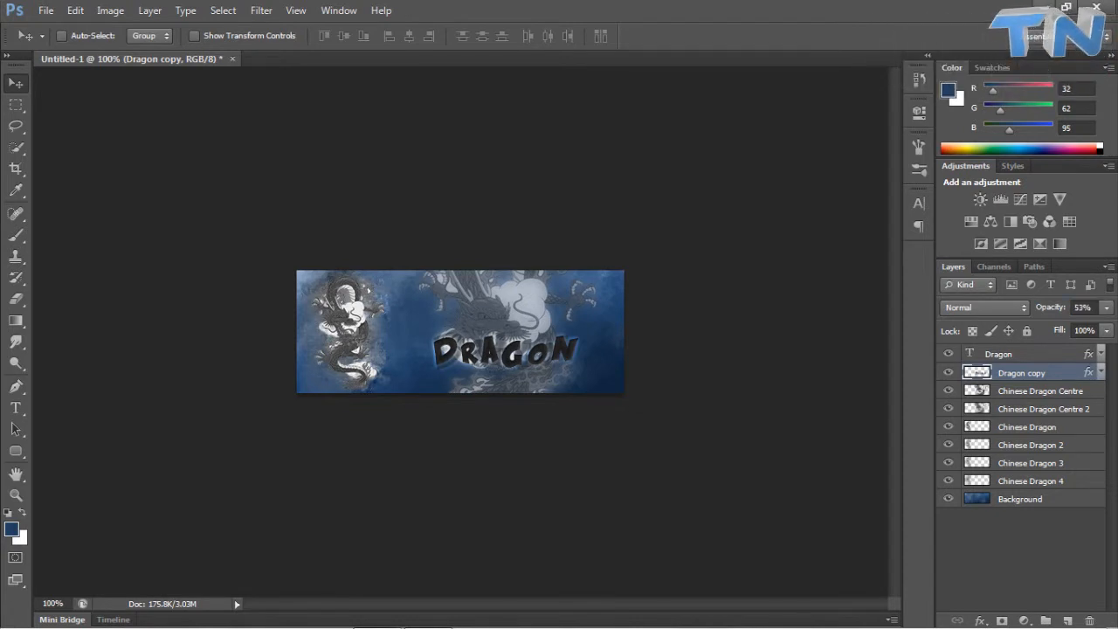
pyautogui.doubleClick(1080, 307)
pyautogui.write('70')
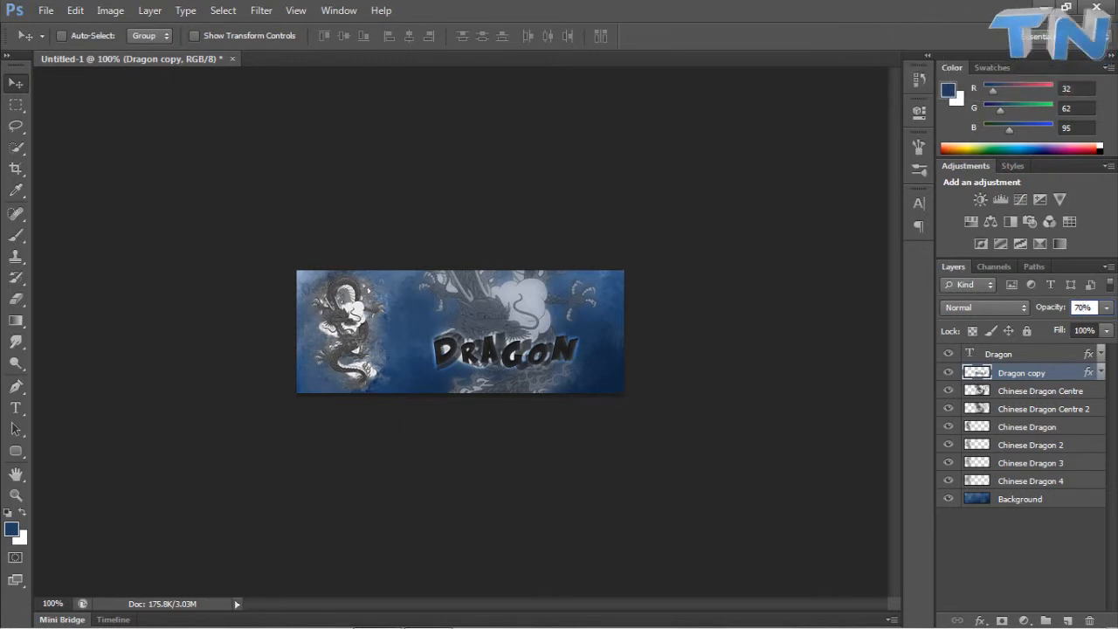
pyautogui.press('BackSpace')
pyautogui.press('BackSpace')
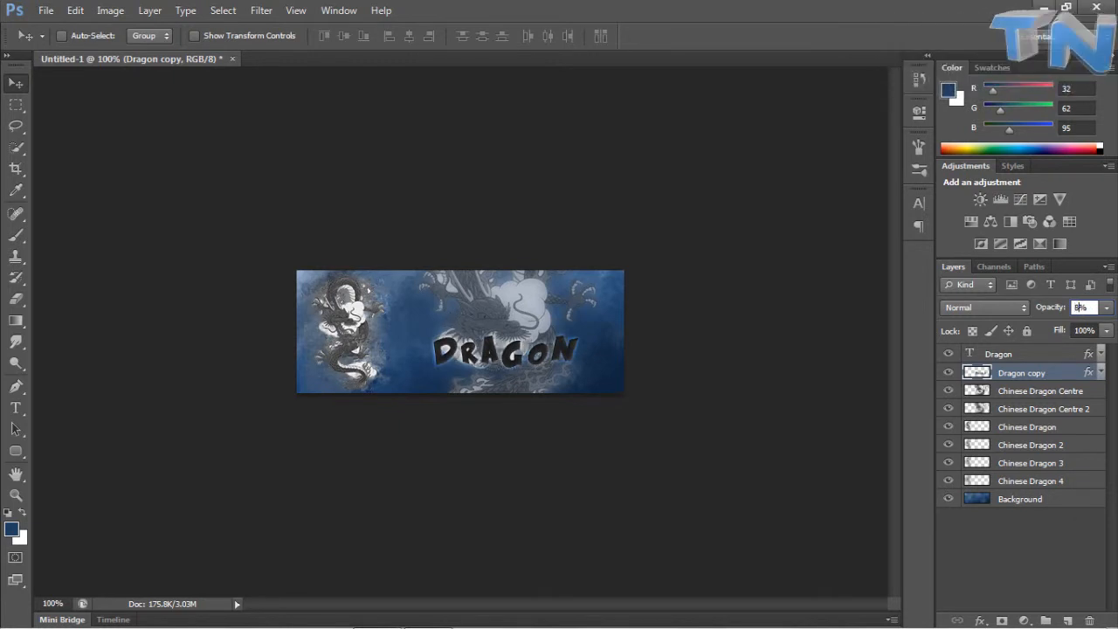
pyautogui.press('Return')
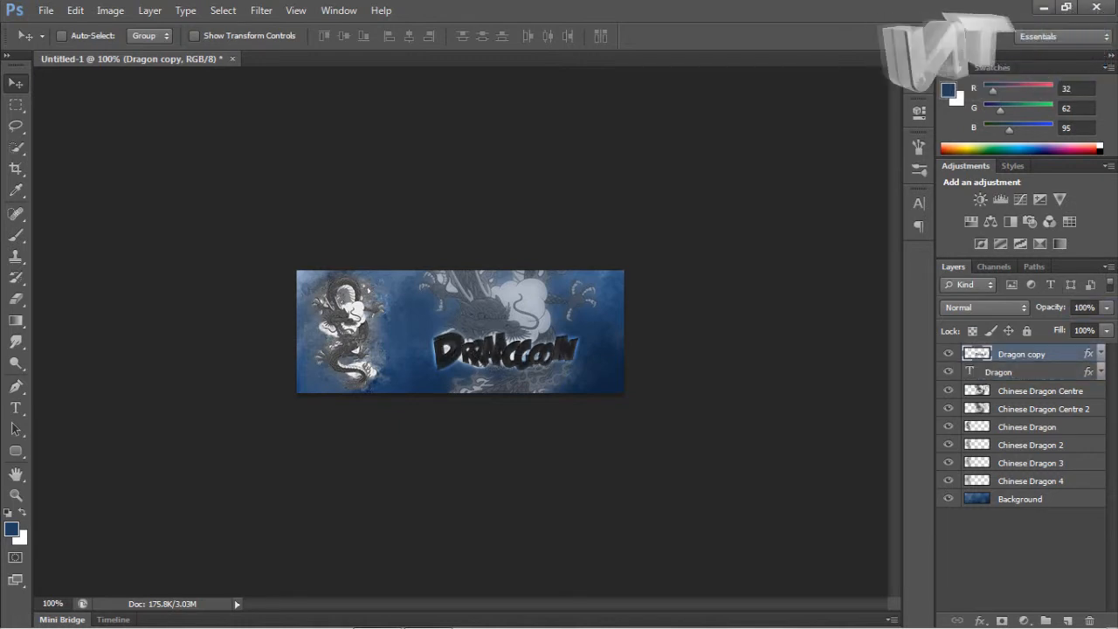
# Set the Dragon text layer's opacity to 74% and reposition it behind its copy, with both layers shifted slightly left.
pyautogui.click(1022, 372)
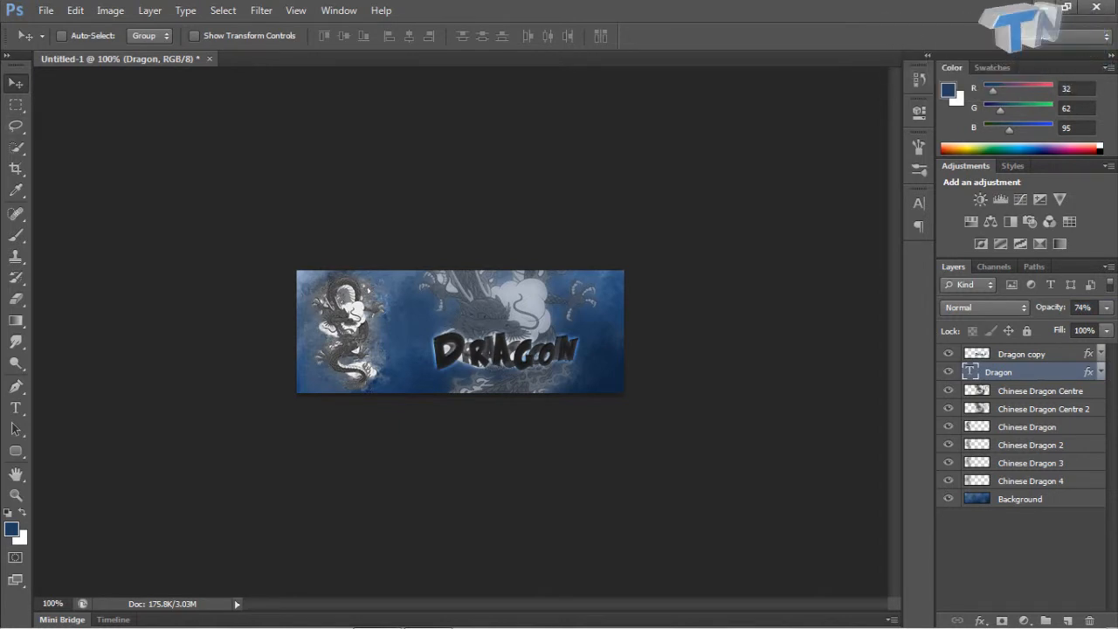
pyautogui.moveTo(505, 348); pyautogui.dragTo(502, 346)
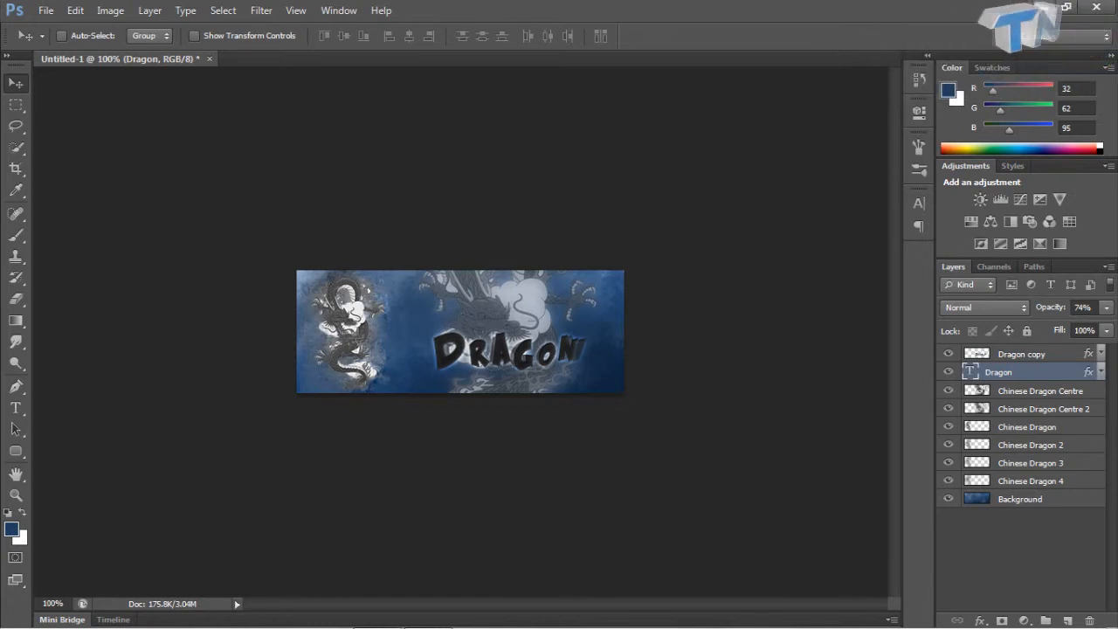
pyautogui.keyDown('ctrl'); pyautogui.click(1021, 354); pyautogui.keyUp('ctrl')
pyautogui.moveTo(502, 346); pyautogui.dragTo(498, 348)
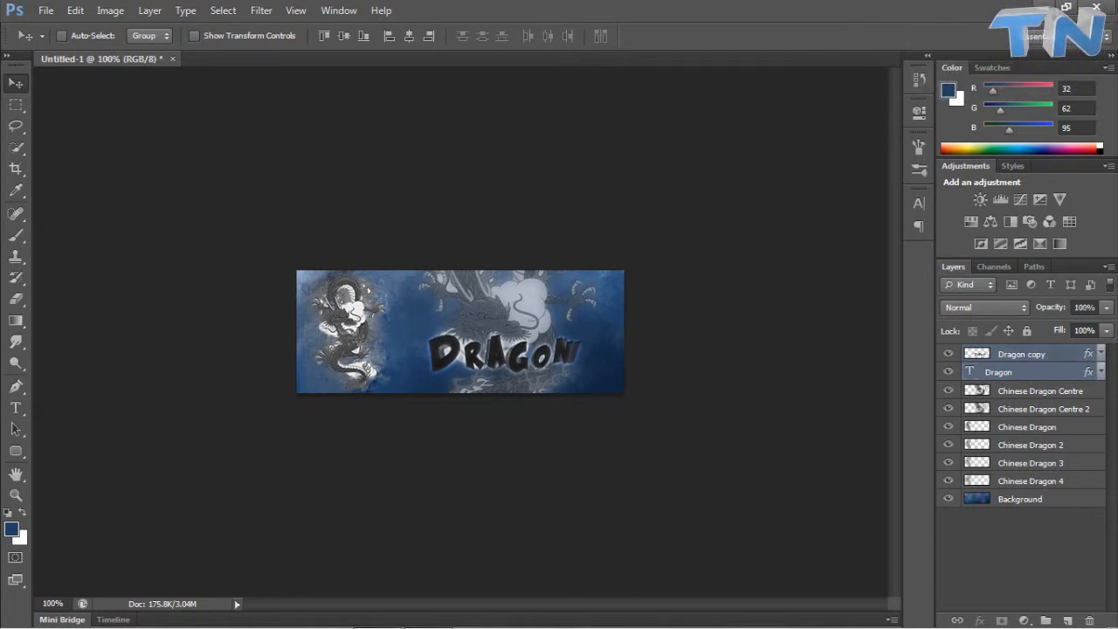
# Narrow the Dragon text with Free Transform so it fits behind the perspective copy.
pyautogui.click(998, 372)
pyautogui.hotkey('ctrl', 't')
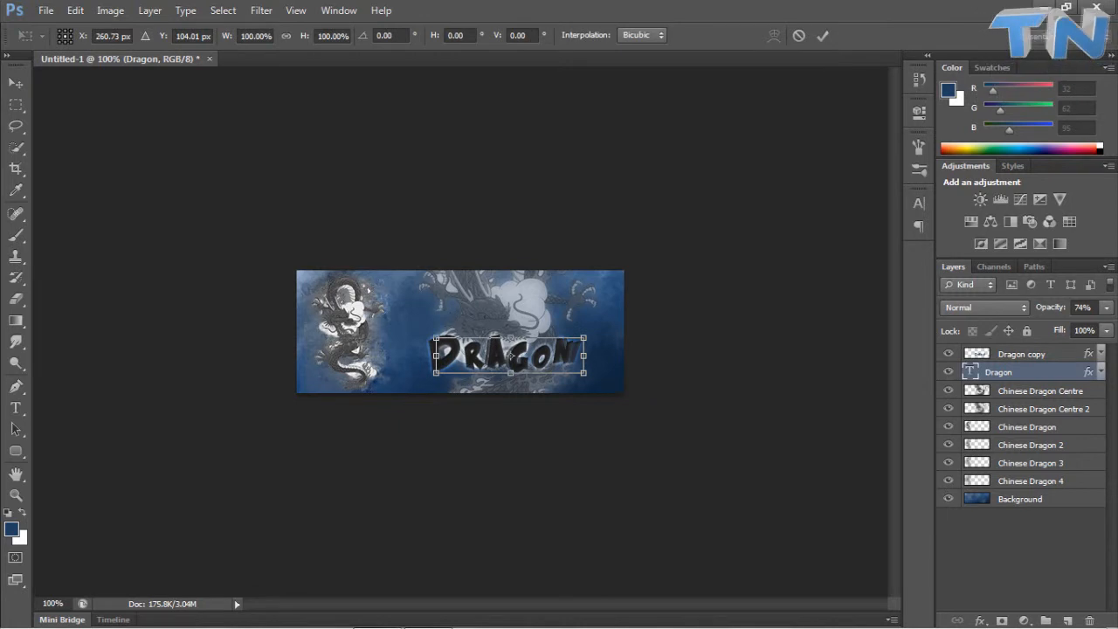
pyautogui.press('Return')
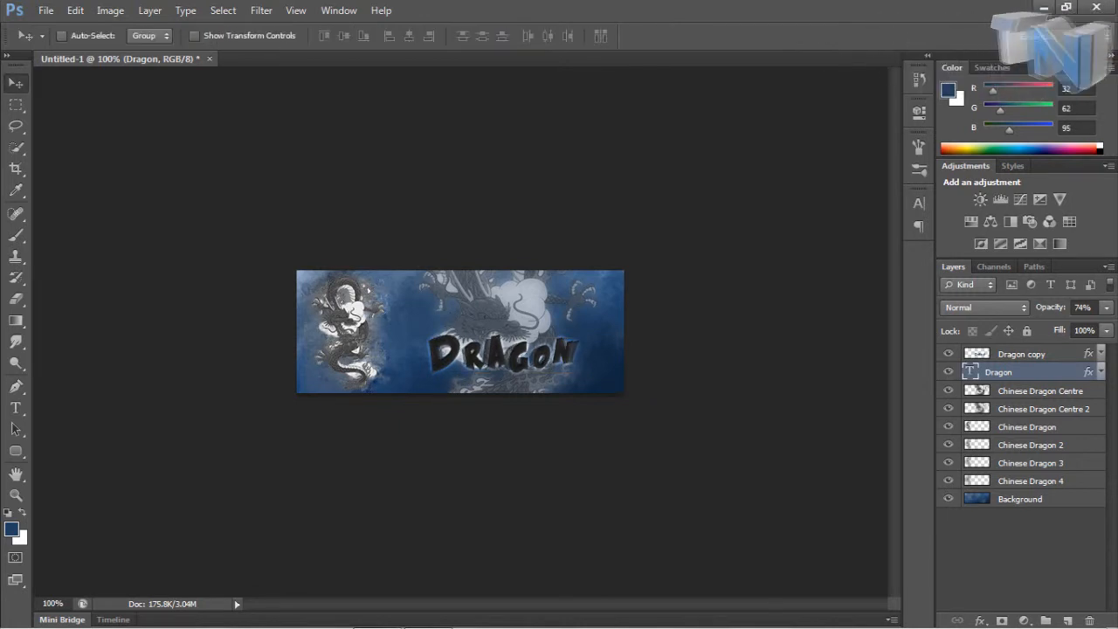
# Create a new layer above the two Dragon text layers and name it Brushes.
pyautogui.keyDown('ctrl'); pyautogui.click(1022, 354); pyautogui.keyUp('ctrl')
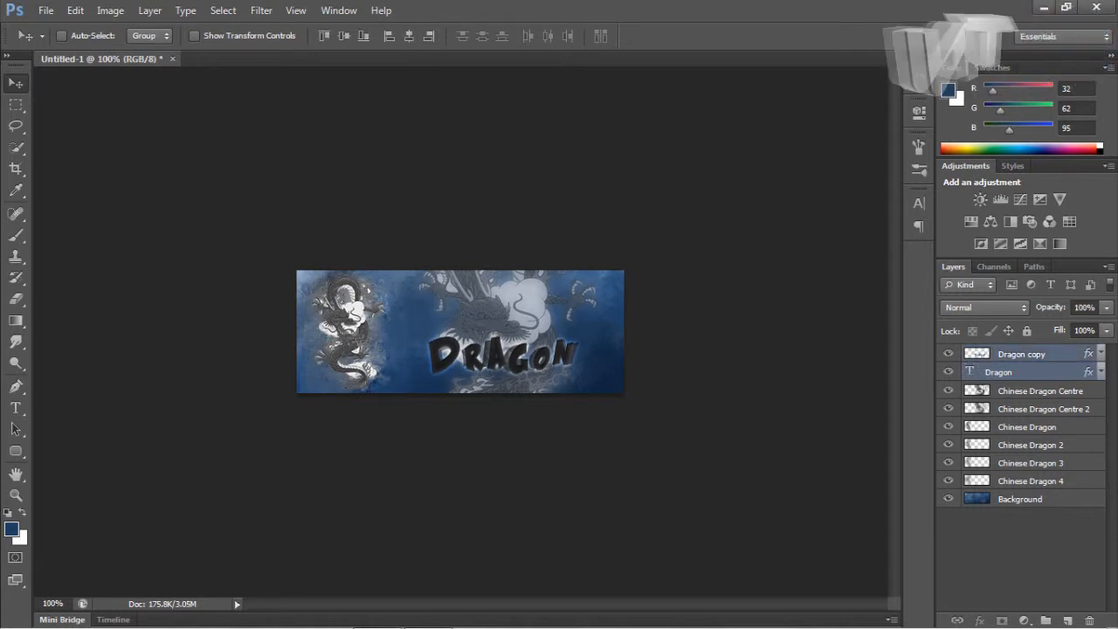
pyautogui.click(1068, 620)
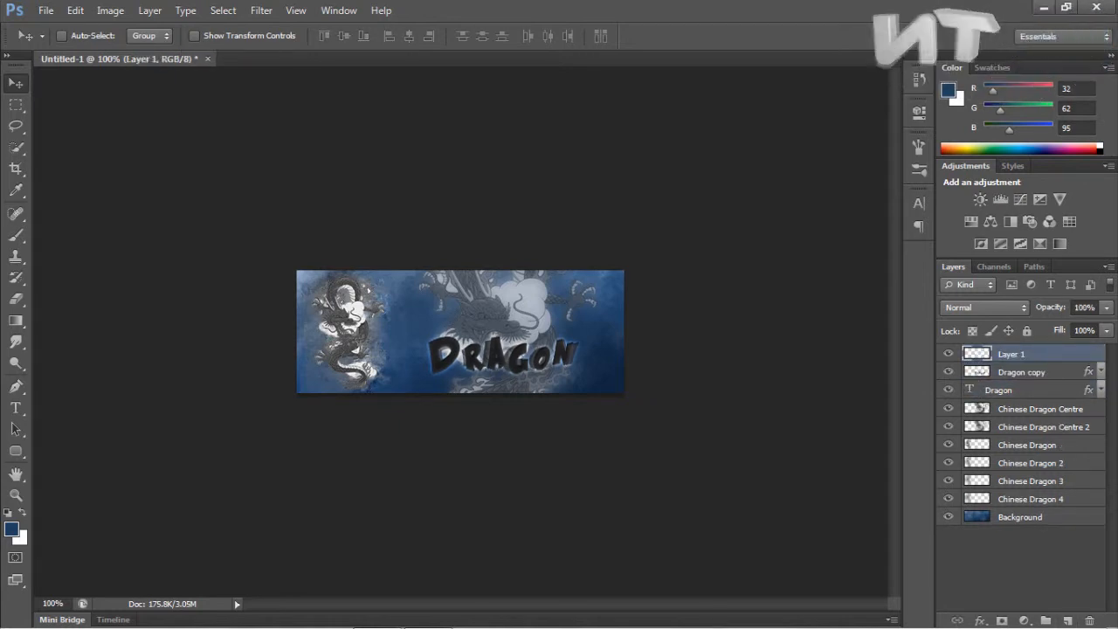
pyautogui.doubleClick(1013, 354)
pyautogui.write('Brushes')
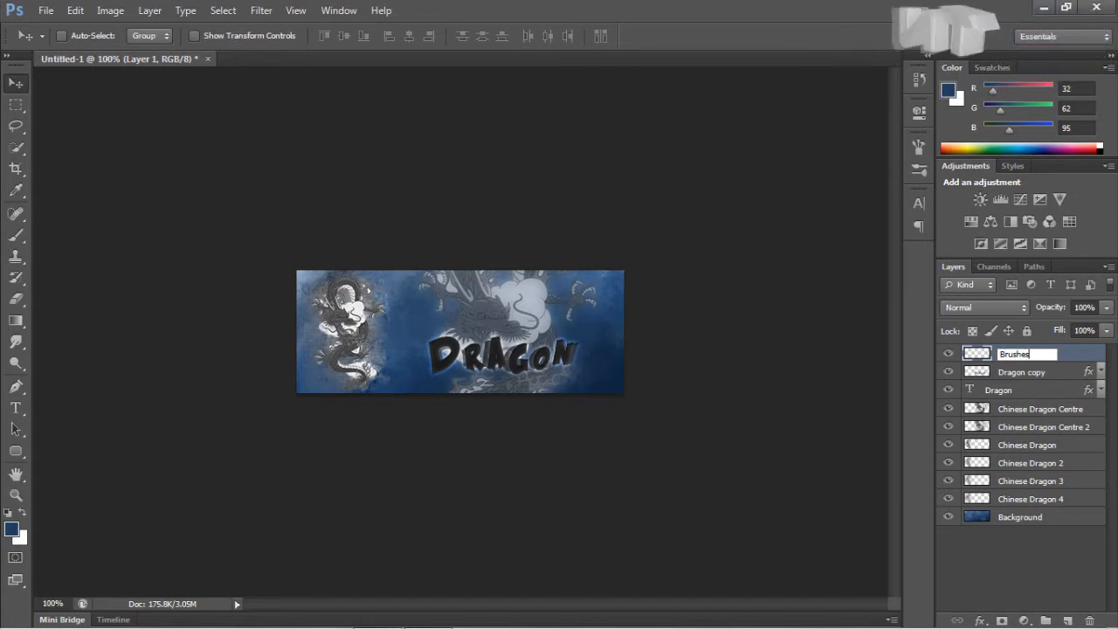
pyautogui.press('Return')
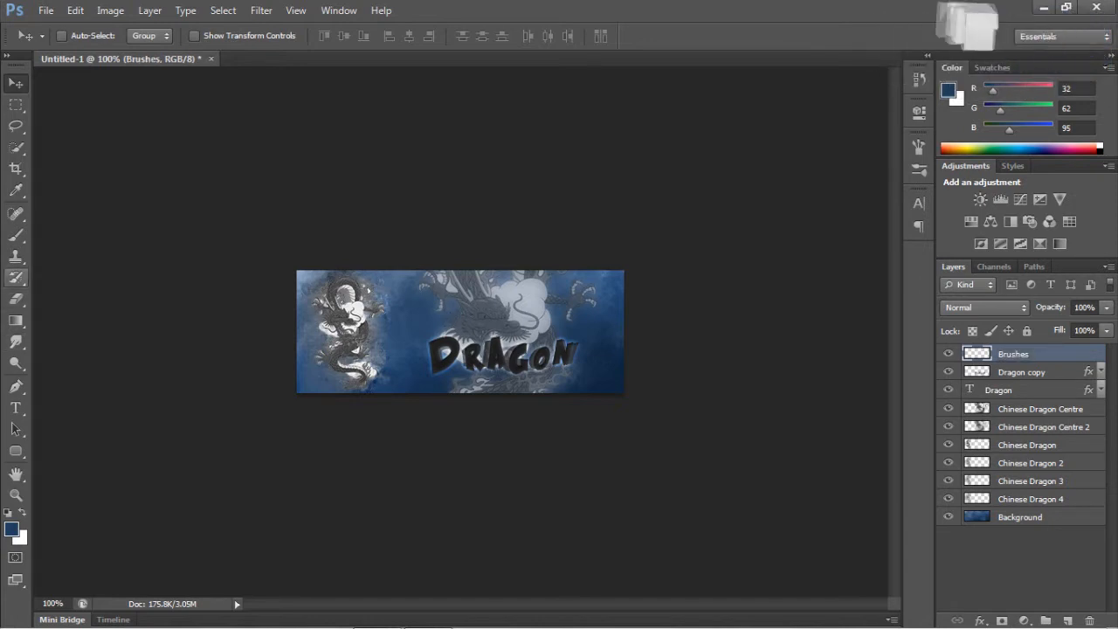
# Activate the Brush tool and choose the 火 (fire) character brush preset of 368 px.
pyautogui.press('b')
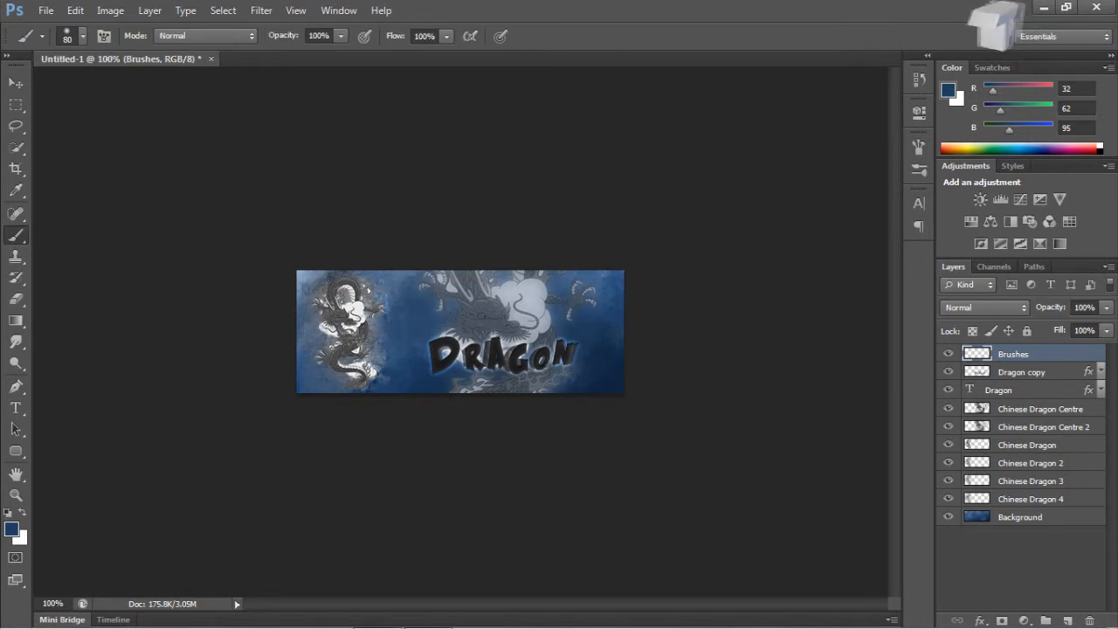
pyautogui.click(83, 36)
pyautogui.moveTo(290, 177); pyautogui.dragTo(290, 381)
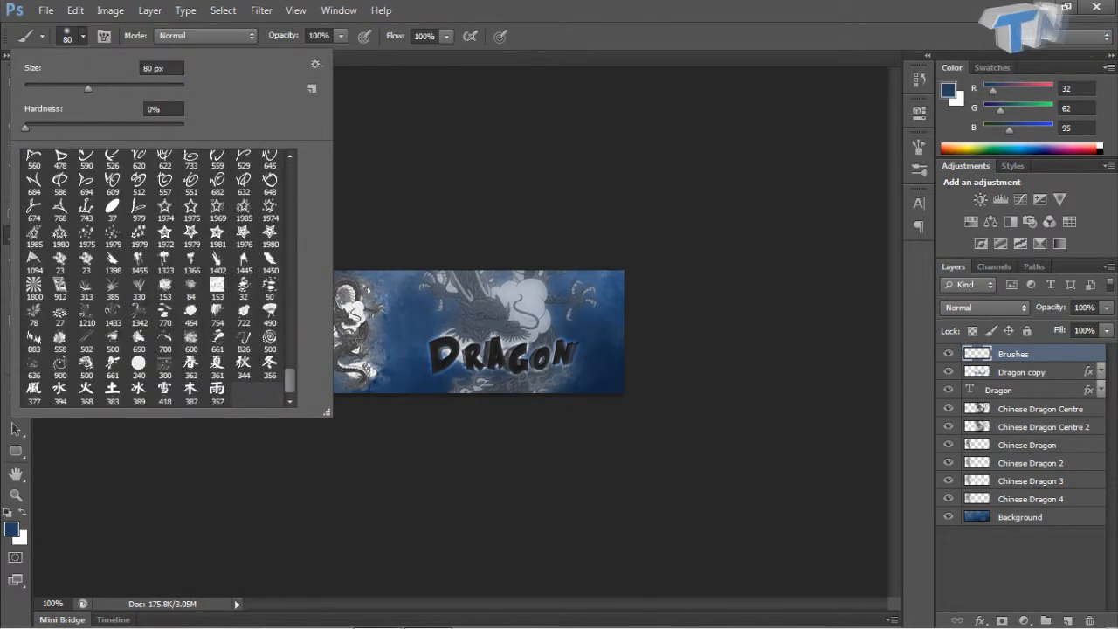
pyautogui.click(165, 393)
pyautogui.click(192, 392)
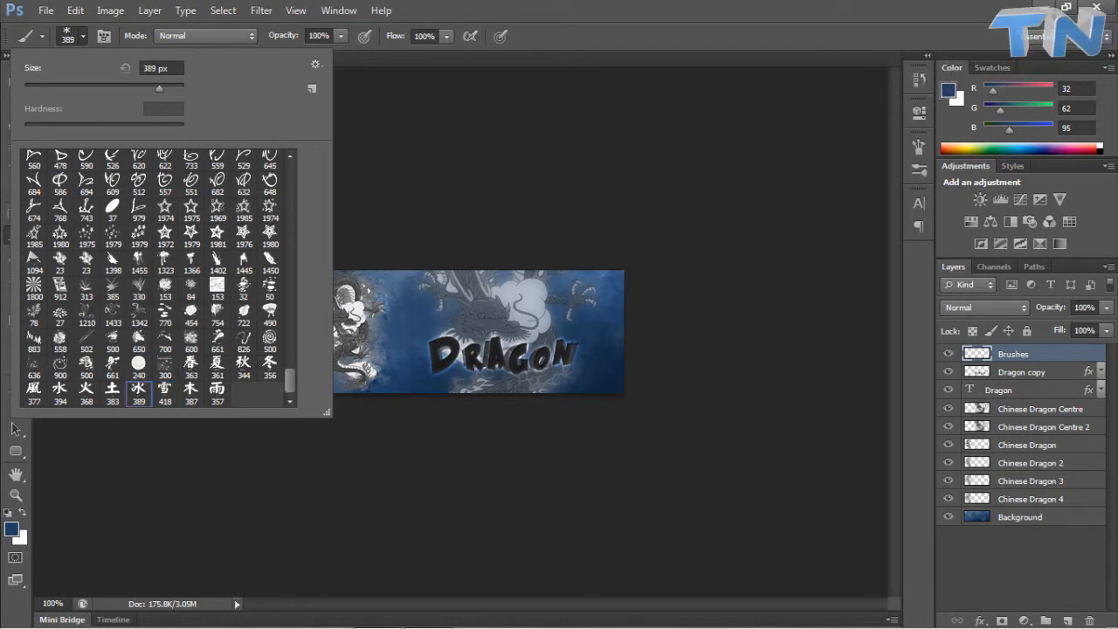
pyautogui.click(87, 392)
# Try stamping the 火 character over the banner, undo the trial stamps and reduce the brush size to 150 px.
pyautogui.click(433, 329)
pyautogui.hotkey('ctrl', 'z')
pyautogui.press('[')
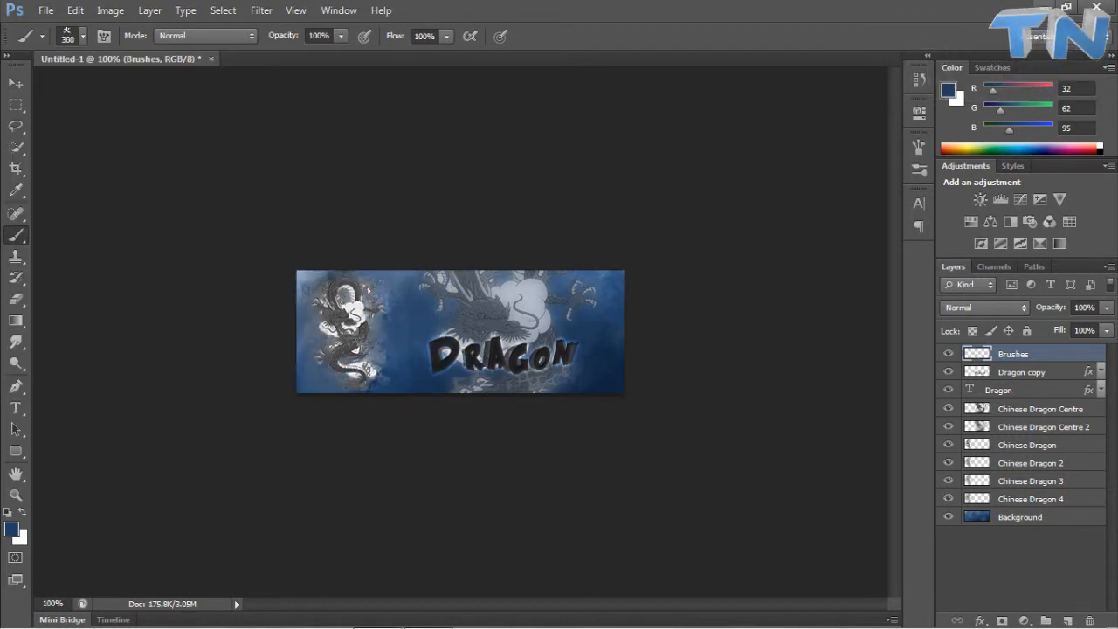
pyautogui.click(417, 336)
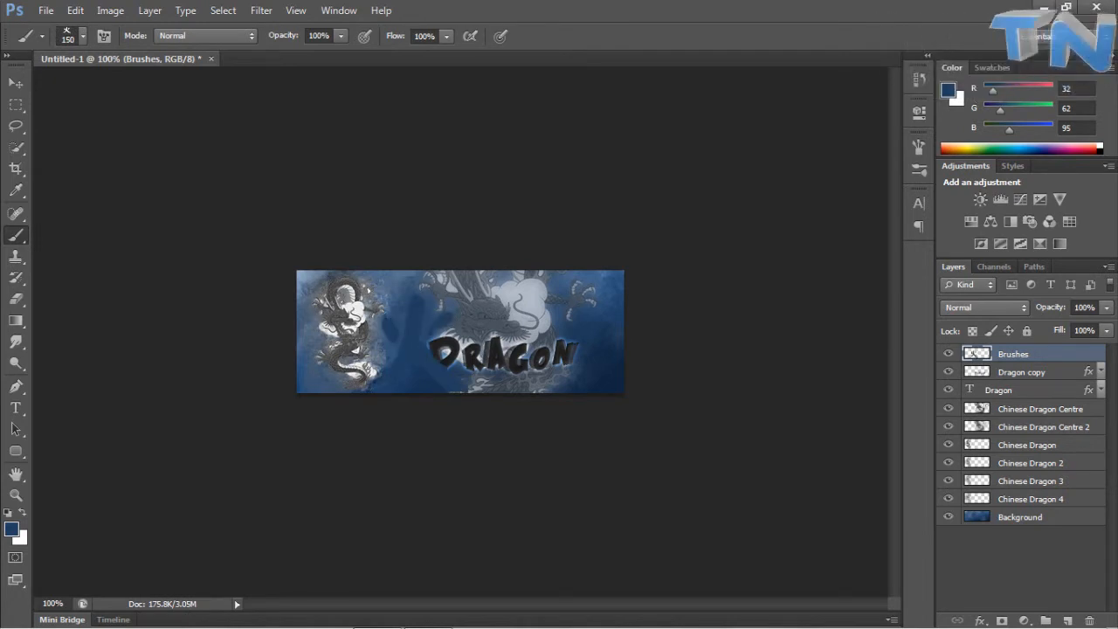
pyautogui.hotkey('ctrl', 'z')
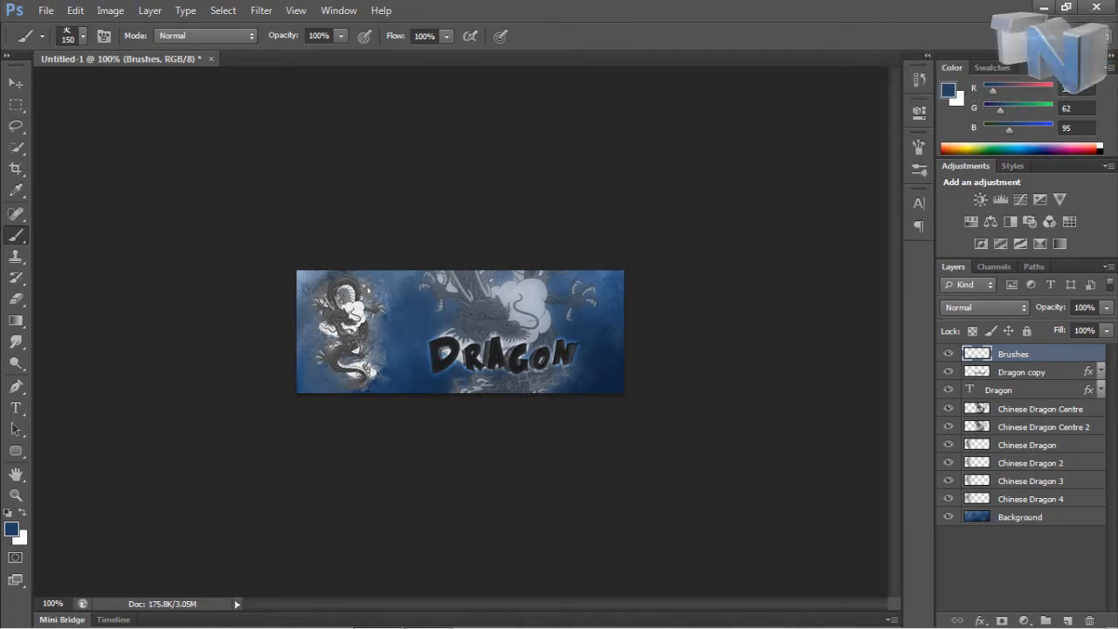
# Stamp the 火 character between the small dragon and the Dragon text, and move the Brushes layer directly above the Background.
pyautogui.click(406, 335)
pyautogui.moveTo(970, 353); pyautogui.dragTo(971, 498)
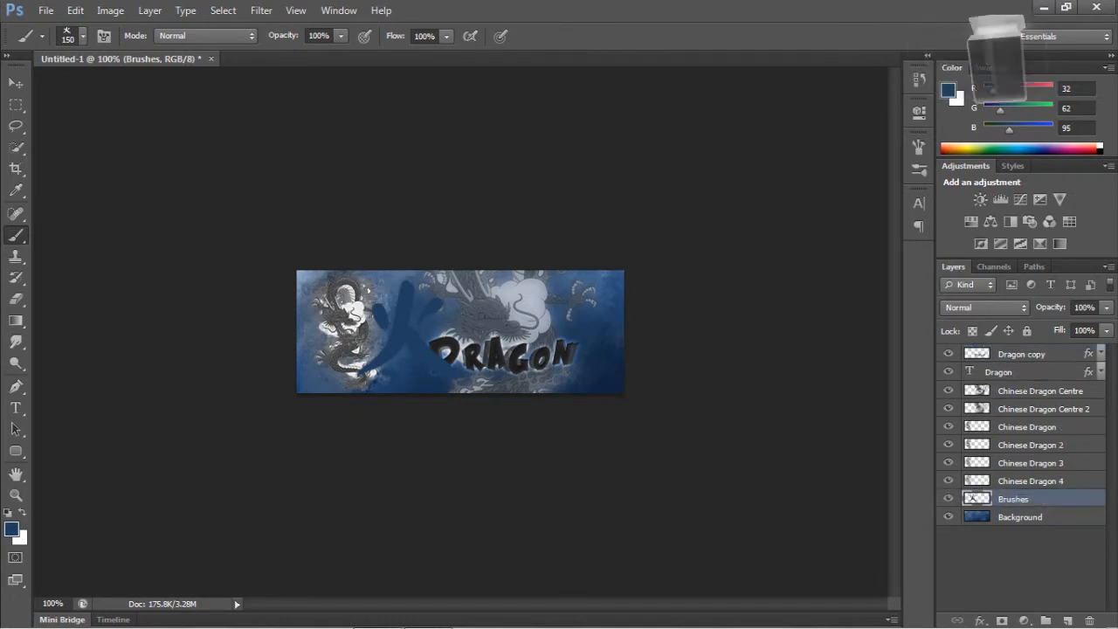
pyautogui.press('v')
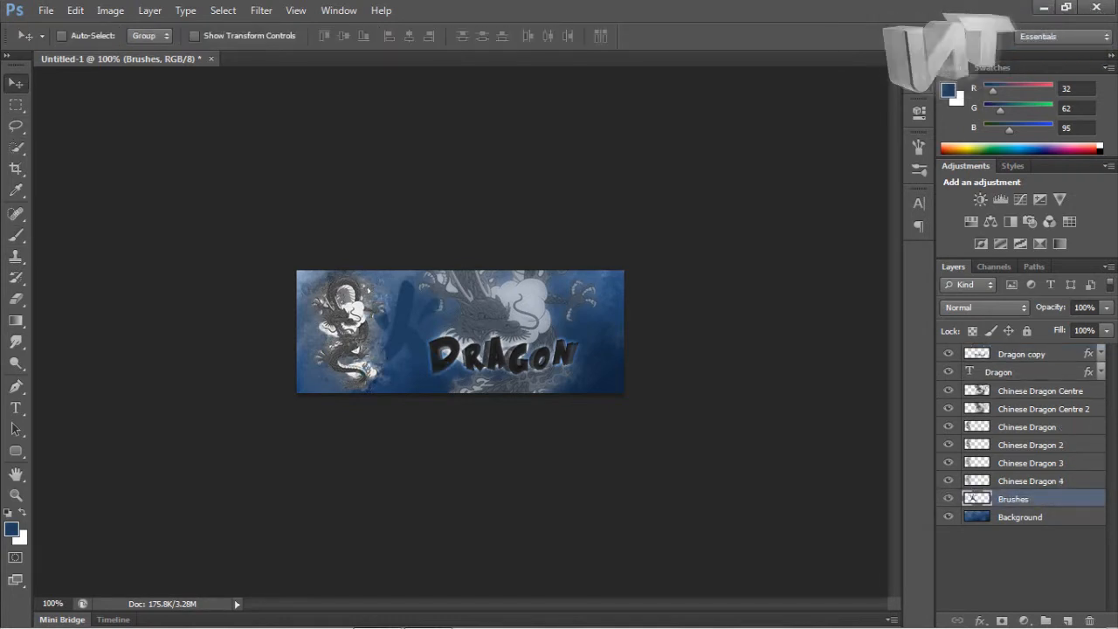
# Add a Color Overlay to the Brushes layer, trying gray 727272 and the blue 4a6686 sampled from the banner.
pyautogui.doubleClick(971, 498)
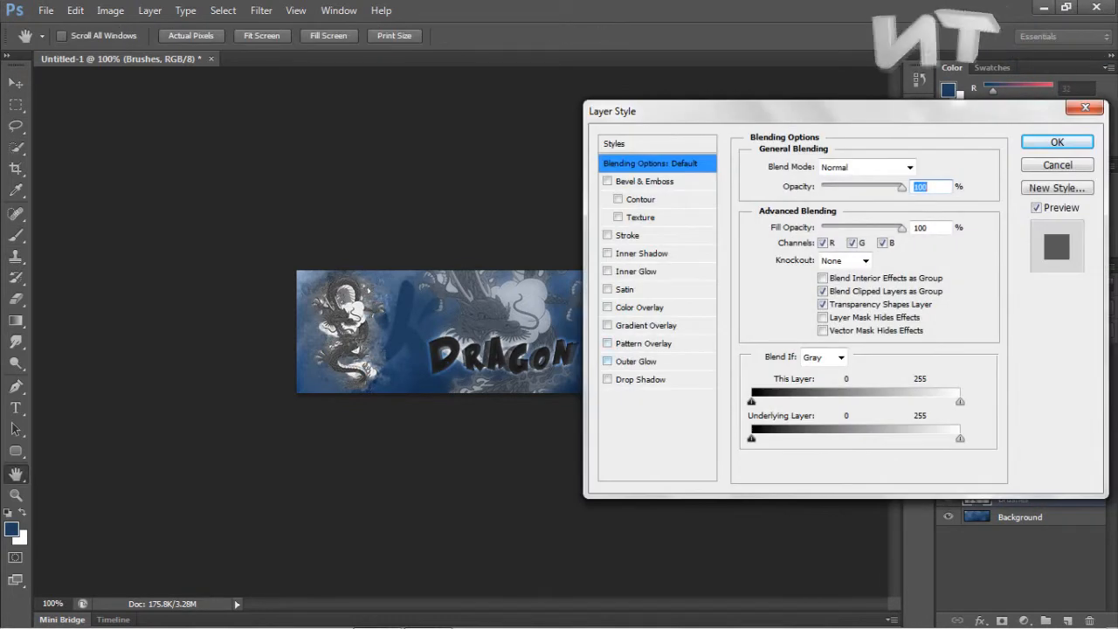
pyautogui.click(607, 308)
pyautogui.click(639, 308)
pyautogui.click(931, 167)
pyautogui.click(530, 362)
pyautogui.click(530, 270)
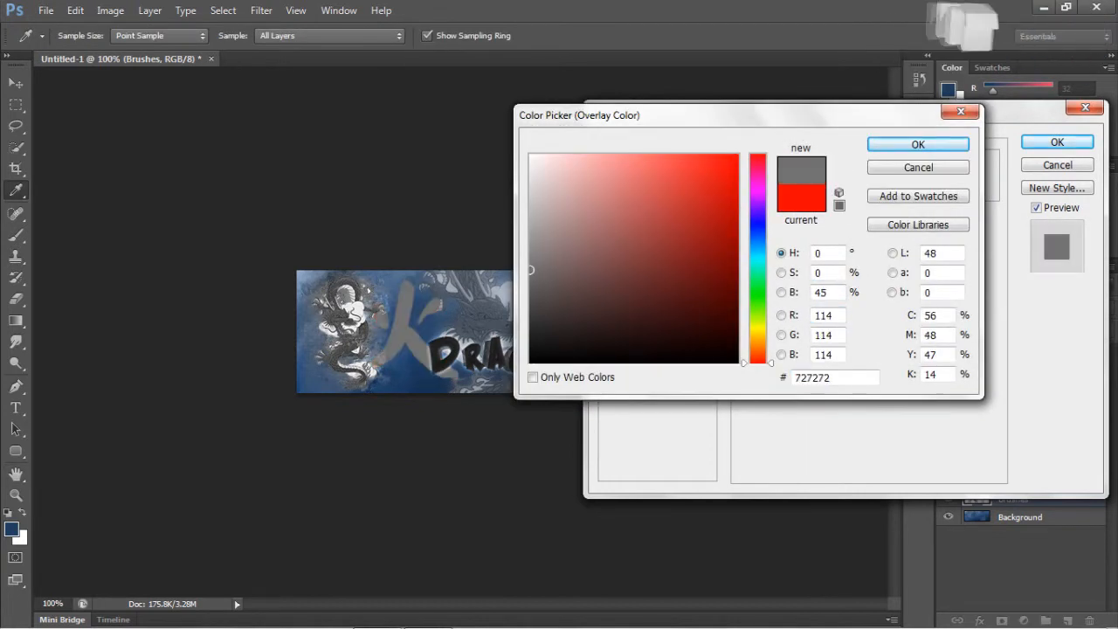
pyautogui.click(389, 332)
pyautogui.click(395, 377)
pyautogui.click(393, 288)
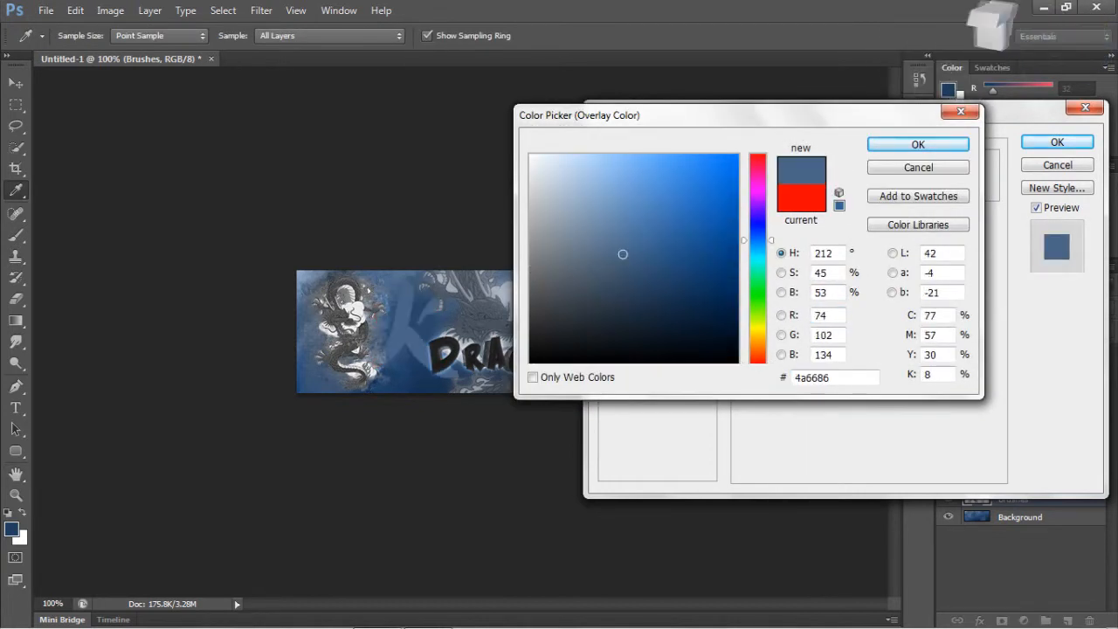
# Set the Color Overlay to dark gray 3f3f3f and apply the layer style to the Brushes layer.
pyautogui.click(530, 300)
pyautogui.click(530, 311)
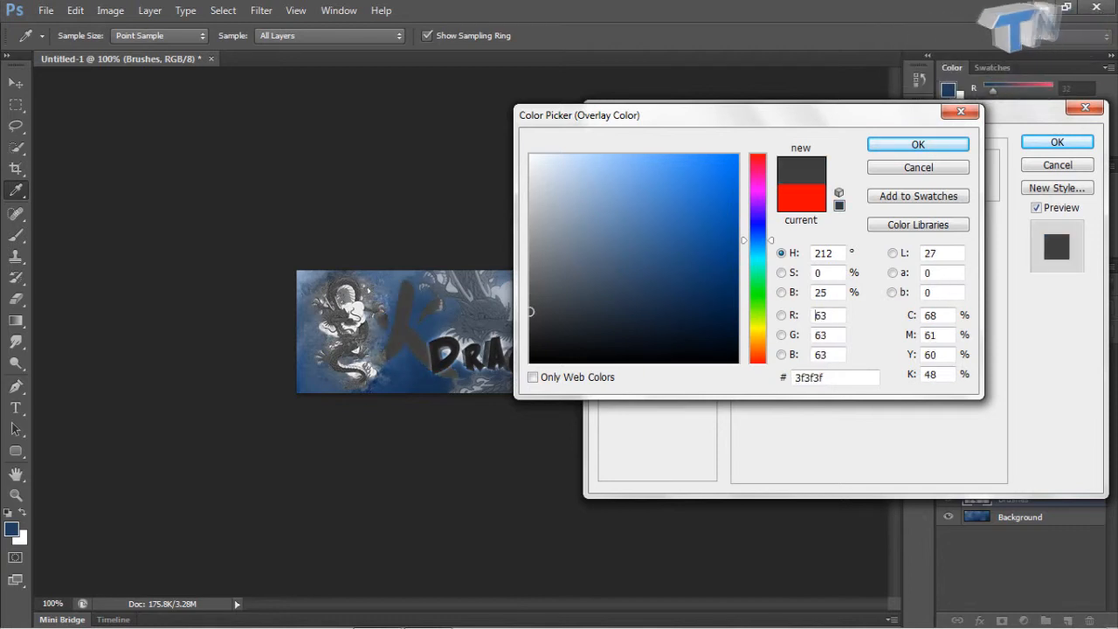
pyautogui.click(918, 145)
pyautogui.click(1057, 143)
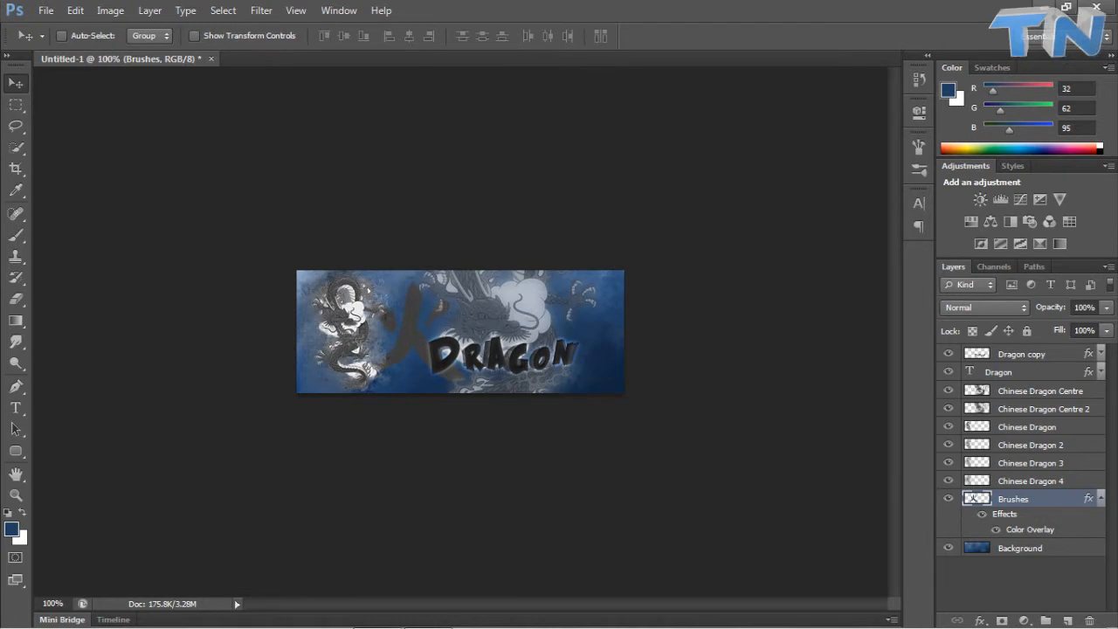
# Try preset layer styles on the Brushes layer and apply the one combining Stroke, Inner Shadow, Color Overlay, Gradient Overlay and Outer Glow.
pyautogui.click(1012, 166)
pyautogui.scroll(-8, 1013, 213)
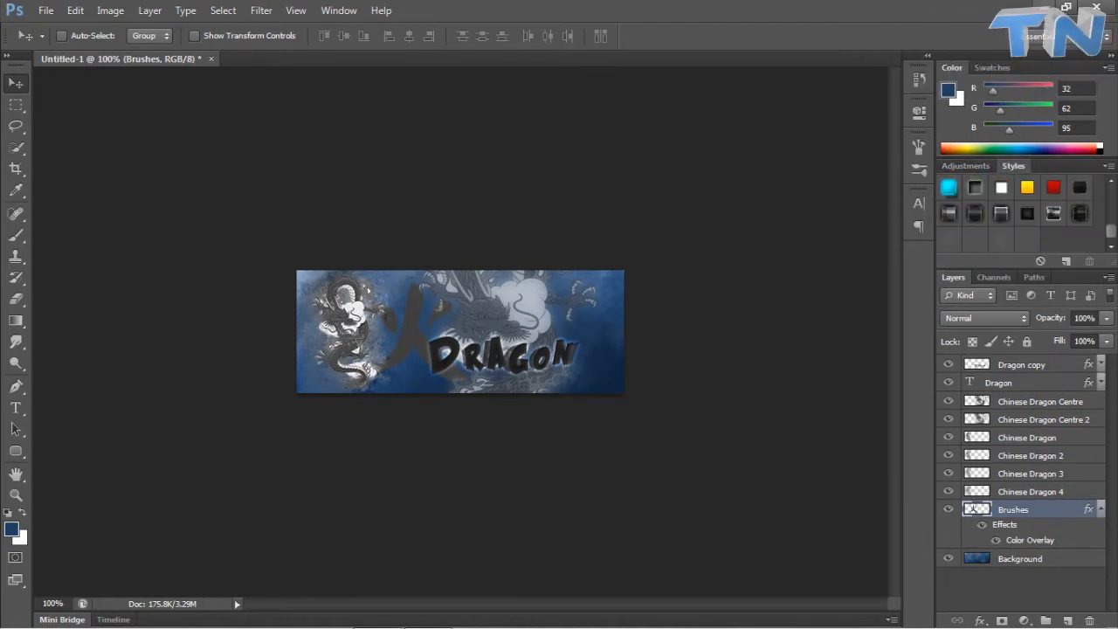
pyautogui.click(1001, 238)
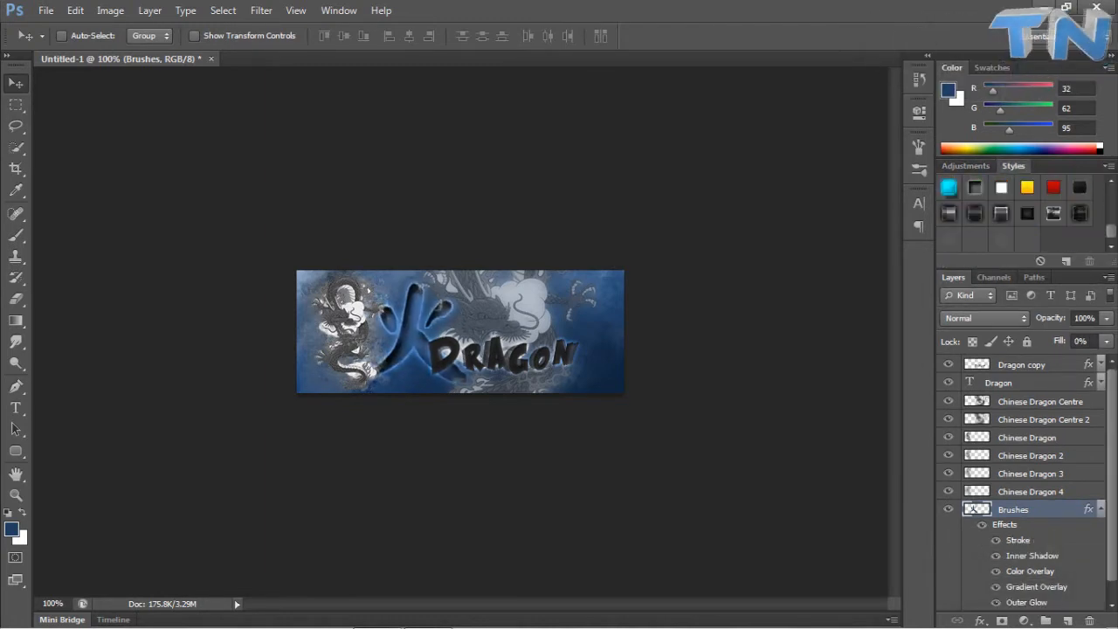
pyautogui.click(1001, 188)
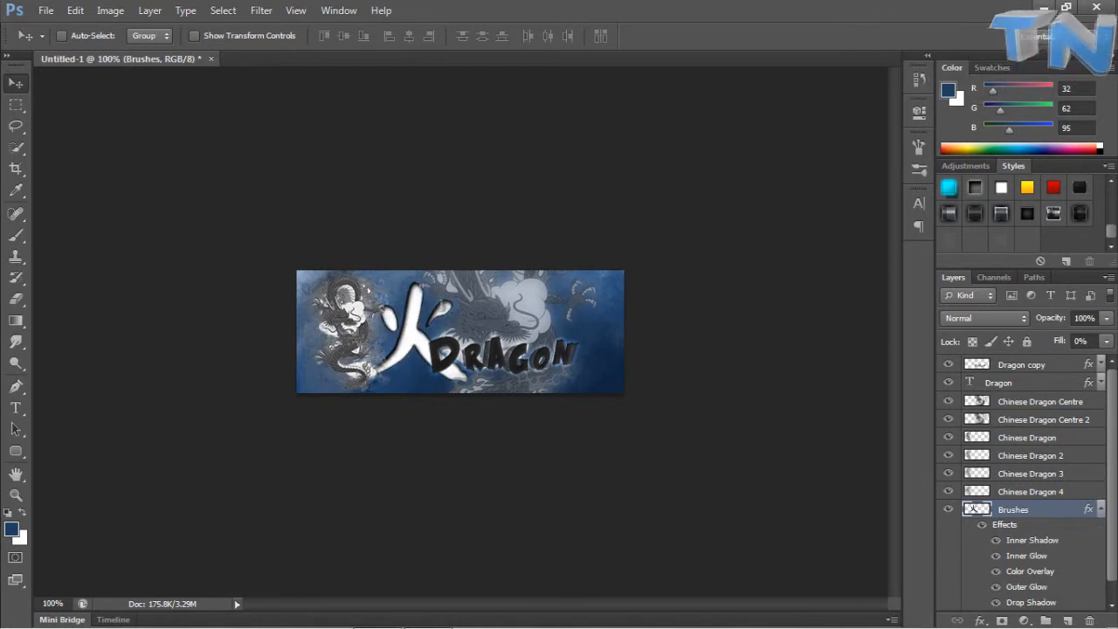
pyautogui.scroll(2, 1013, 213)
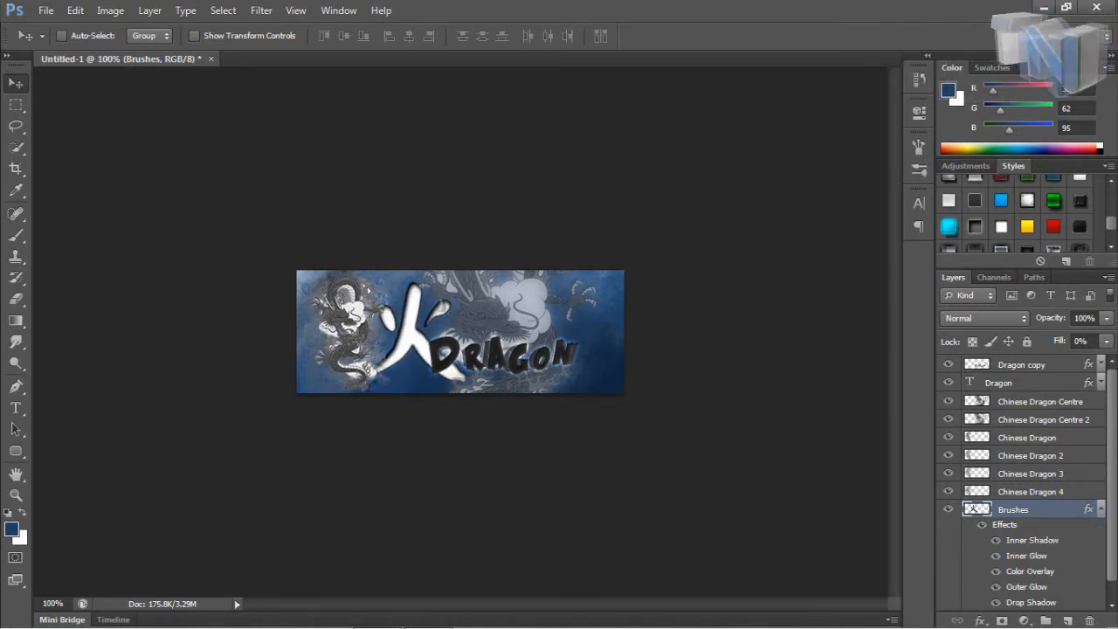
pyautogui.click(975, 226)
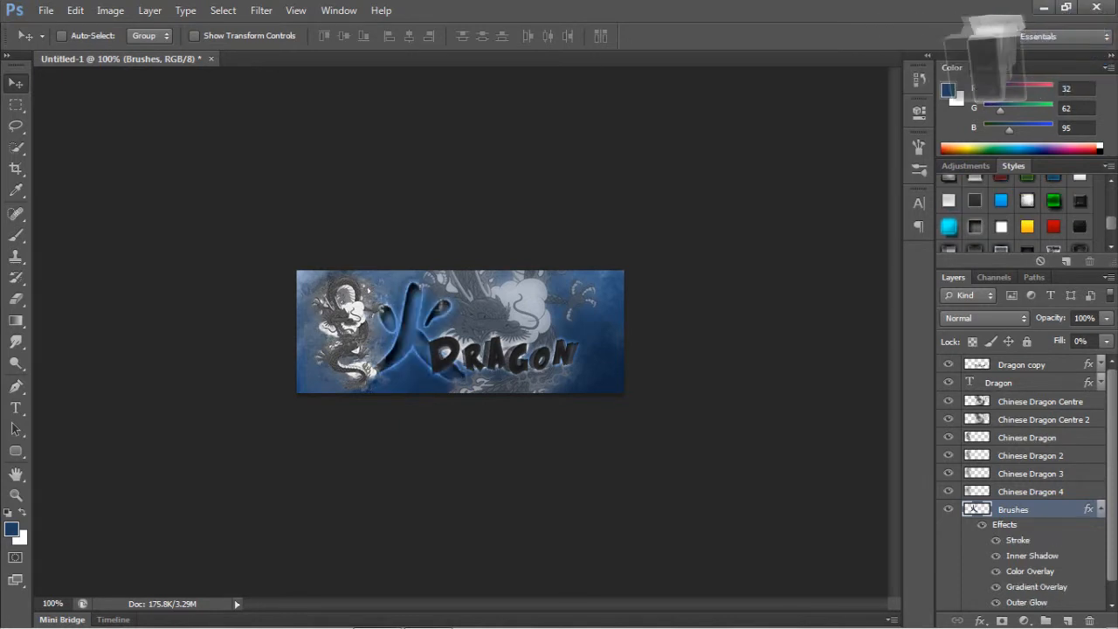
# Toggle individual effects in the Brushes layer style to compare them, and disable the Stroke effect.
pyautogui.doubleClick(972, 508)
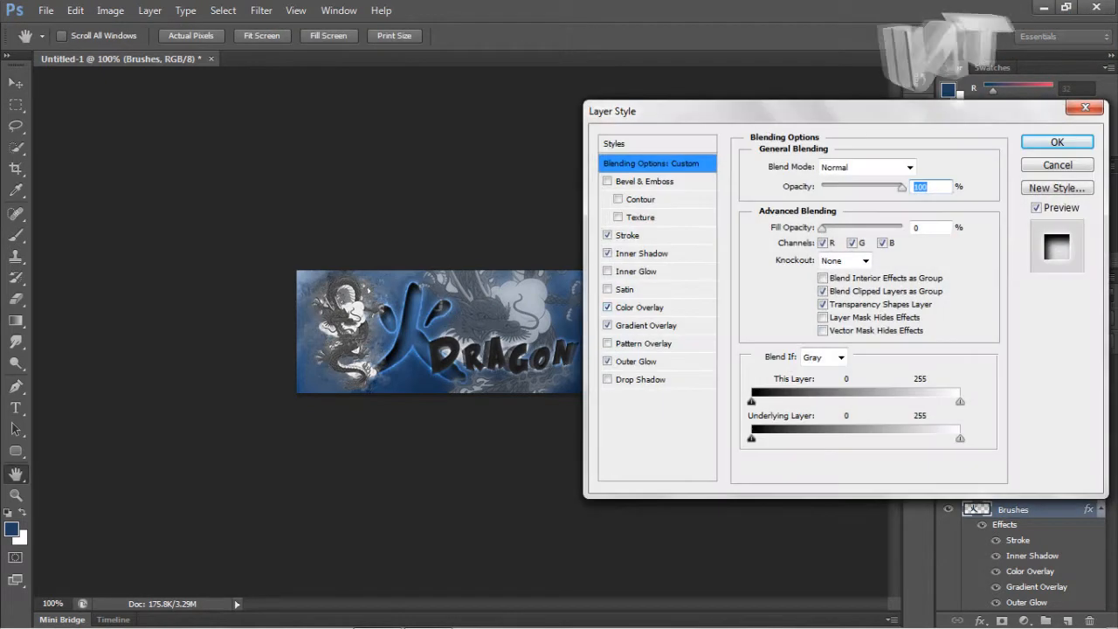
pyautogui.click(608, 307)
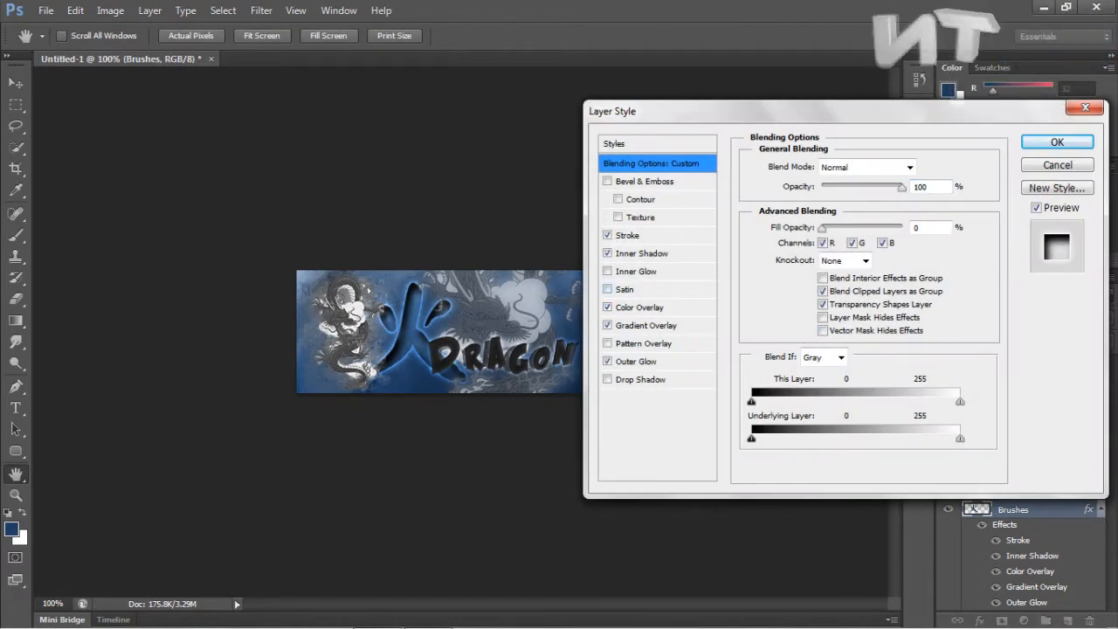
pyautogui.click(608, 253)
pyautogui.click(608, 254)
pyautogui.click(608, 362)
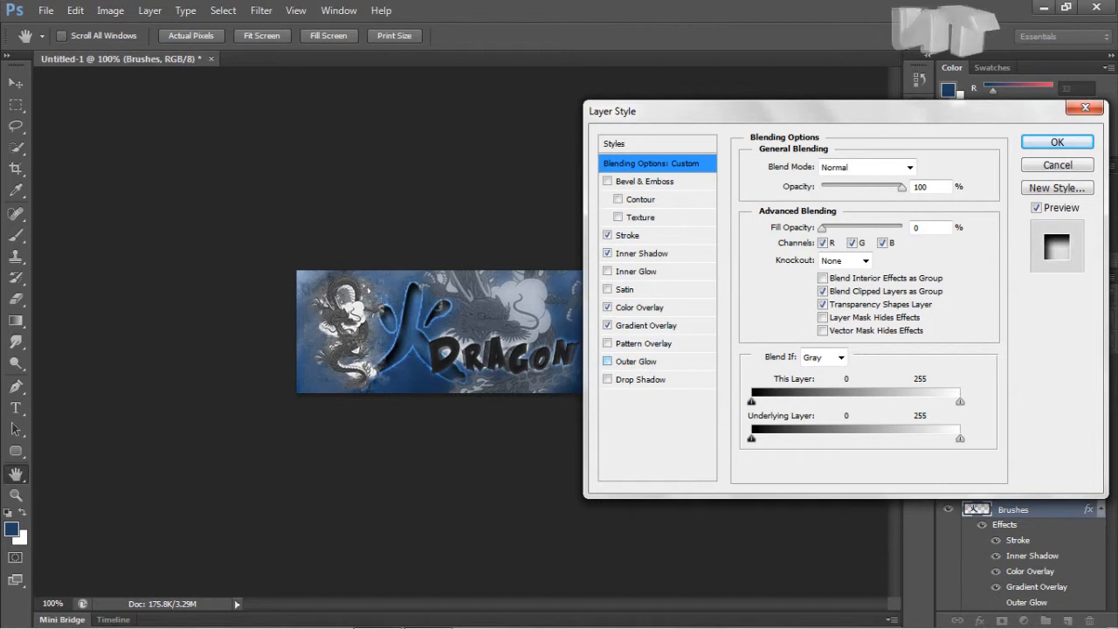
pyautogui.click(608, 361)
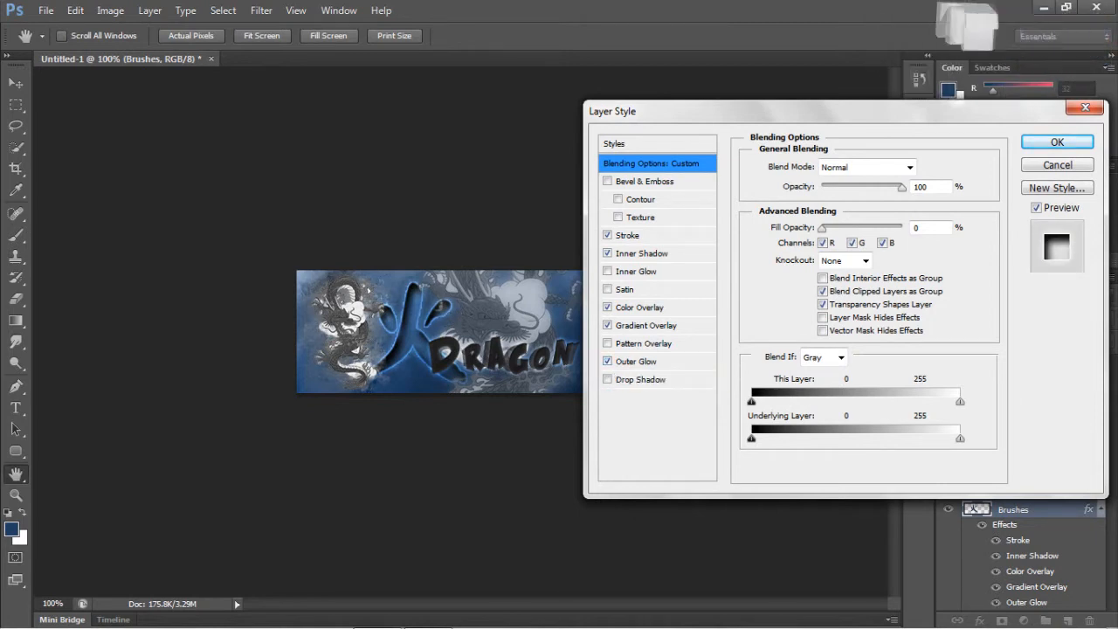
pyautogui.click(608, 236)
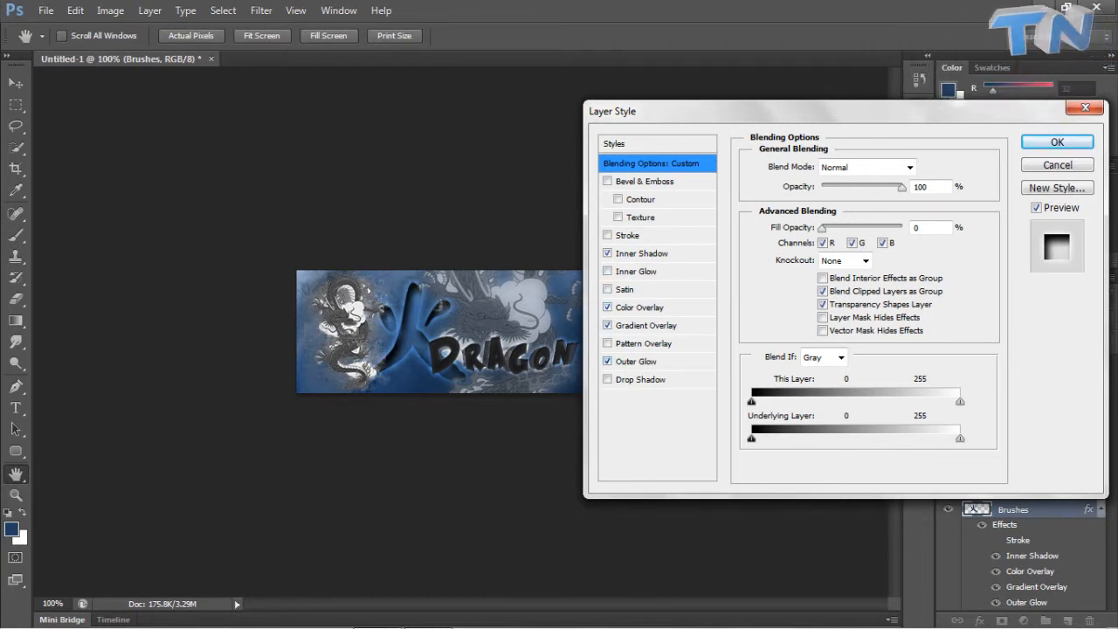
# Set the Brushes layer's Inner Shadow to a distance of 2 px and a size of 10 px, and apply the style.
pyautogui.click(608, 253)
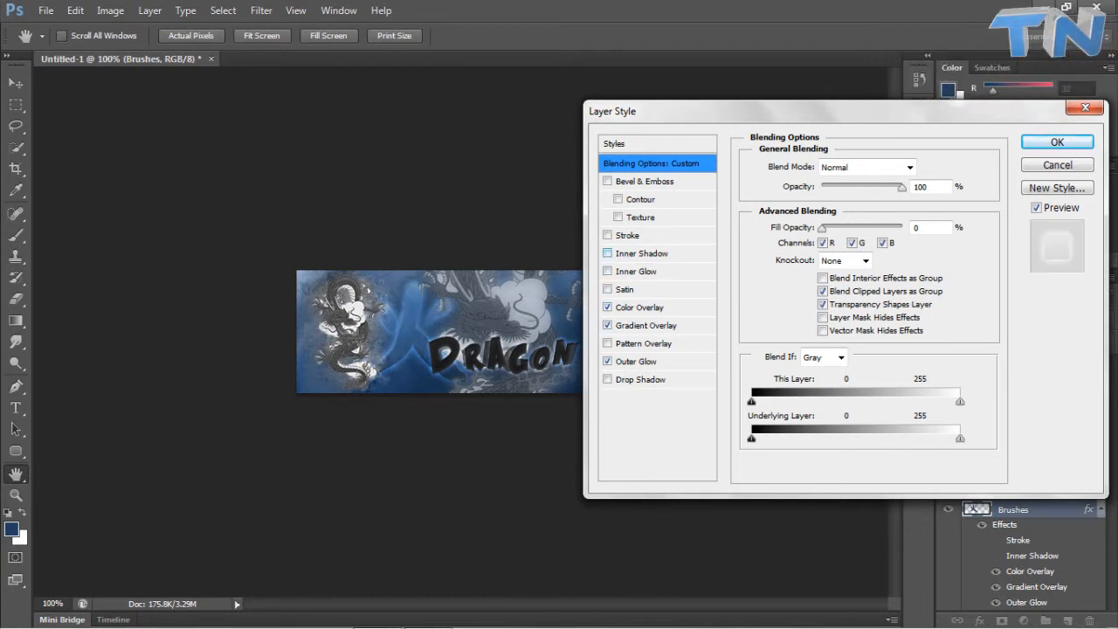
pyautogui.click(642, 253)
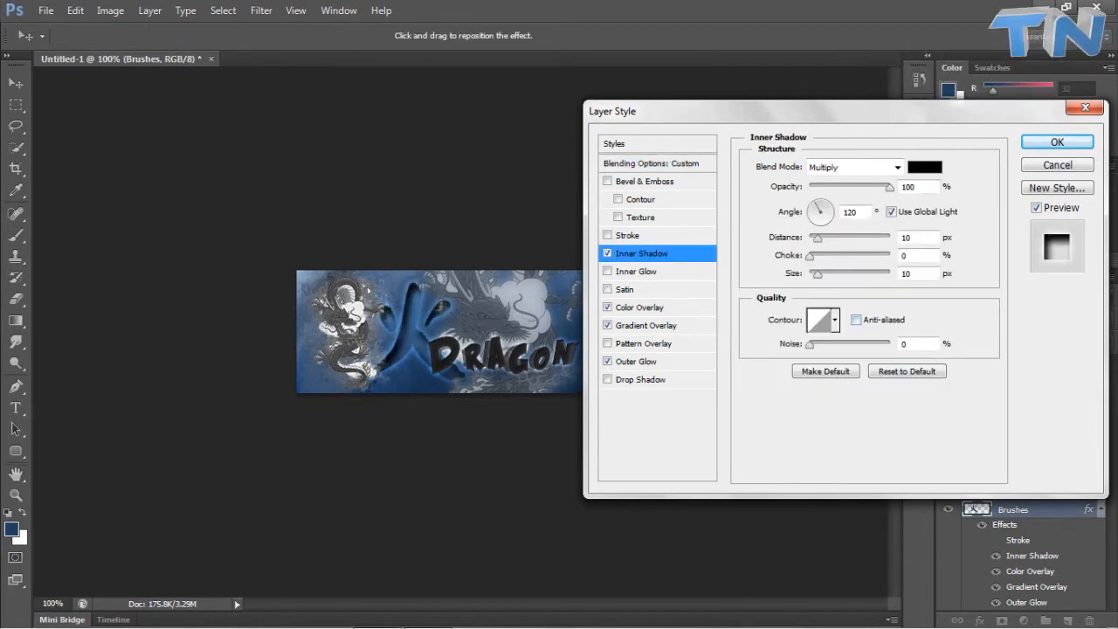
pyautogui.moveTo(817, 238); pyautogui.dragTo(812, 275)
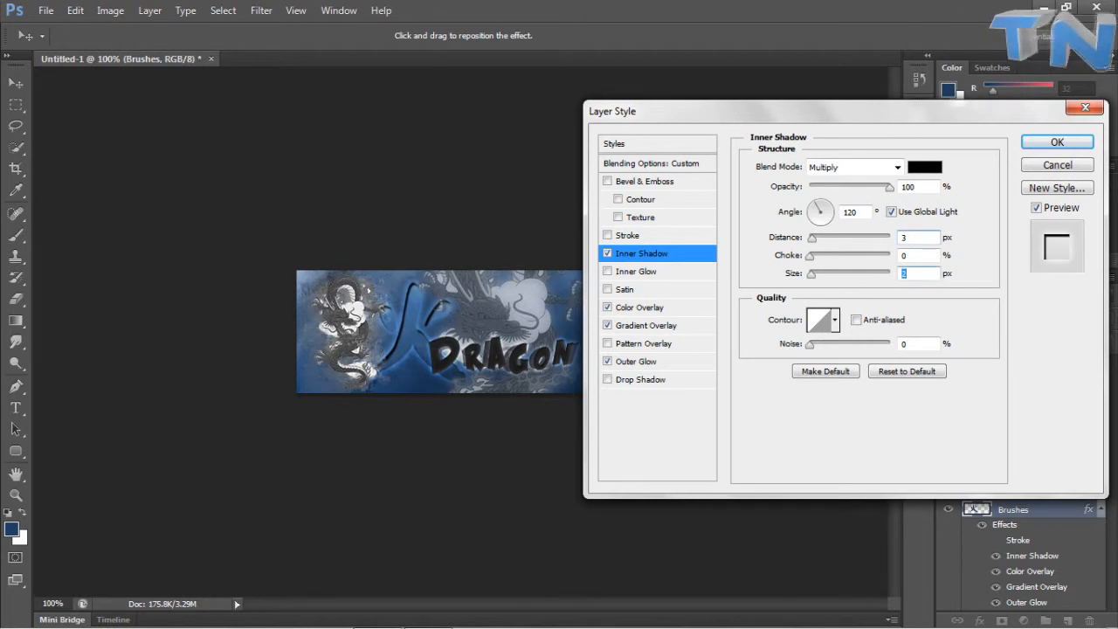
pyautogui.doubleClick(906, 238)
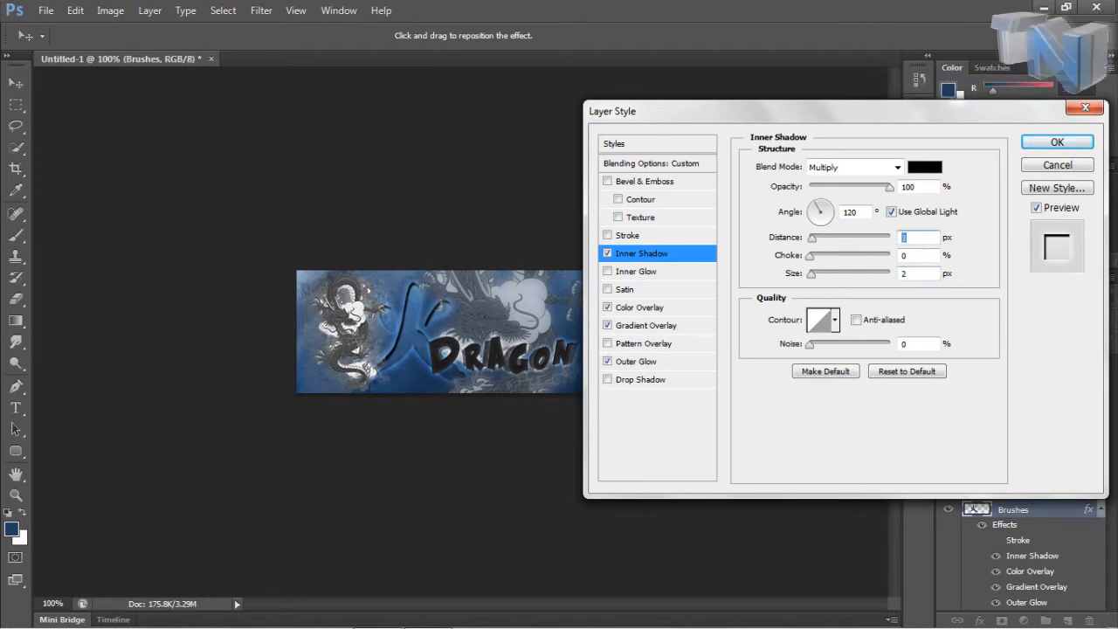
pyautogui.write('2')
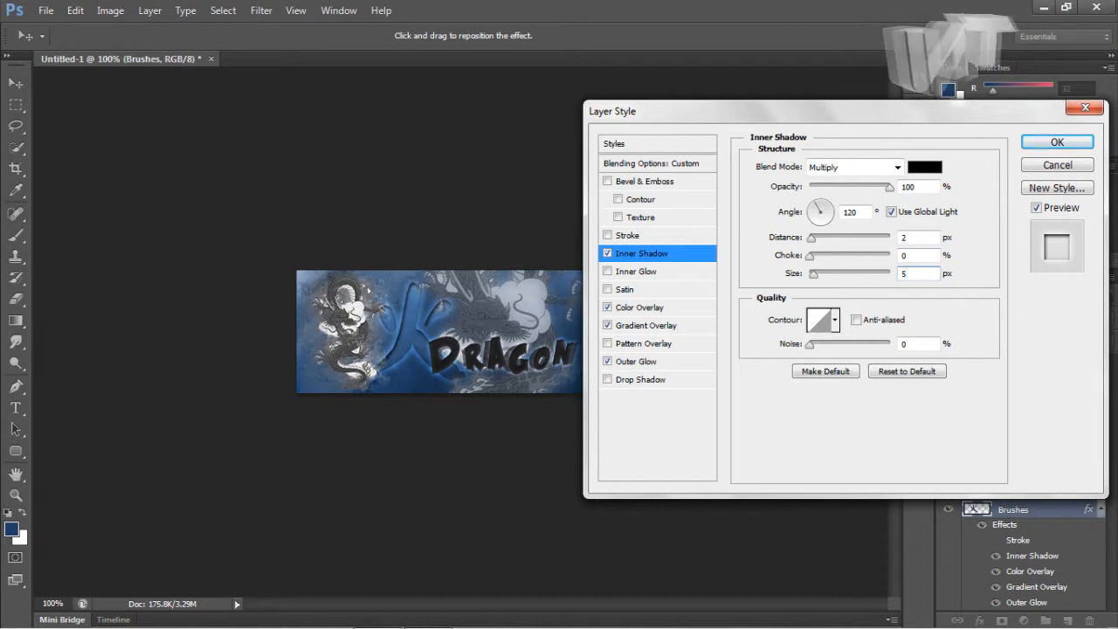
pyautogui.hotkey('shift', 'Up')
pyautogui.press('Down')
pyautogui.press('Down')
pyautogui.press('Down')
pyautogui.press('Down')
pyautogui.press('Down')
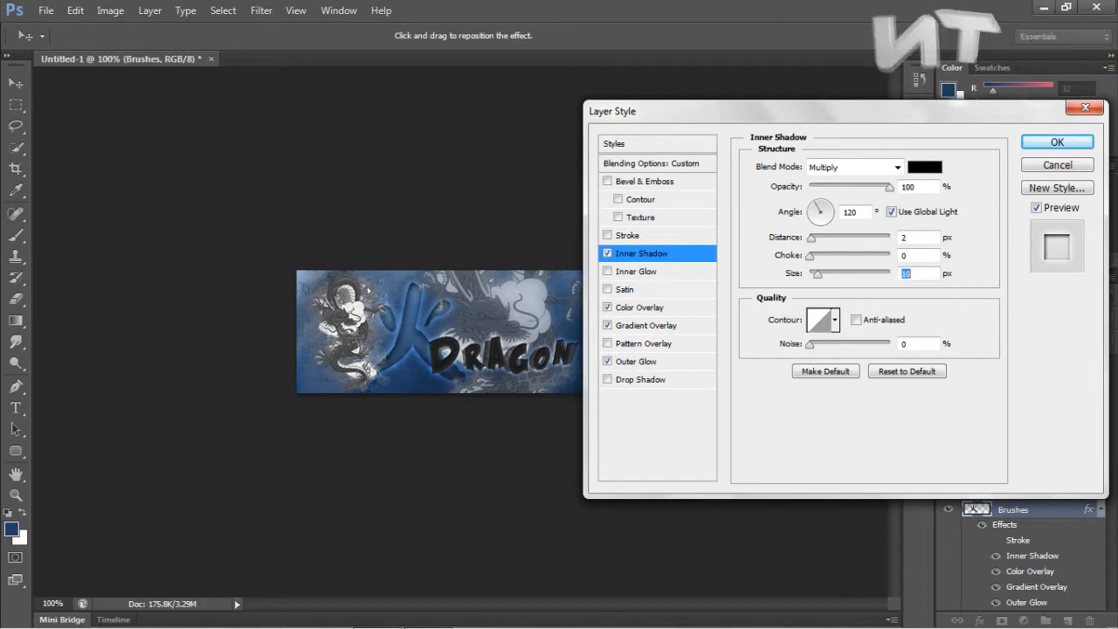
pyautogui.press('Return')
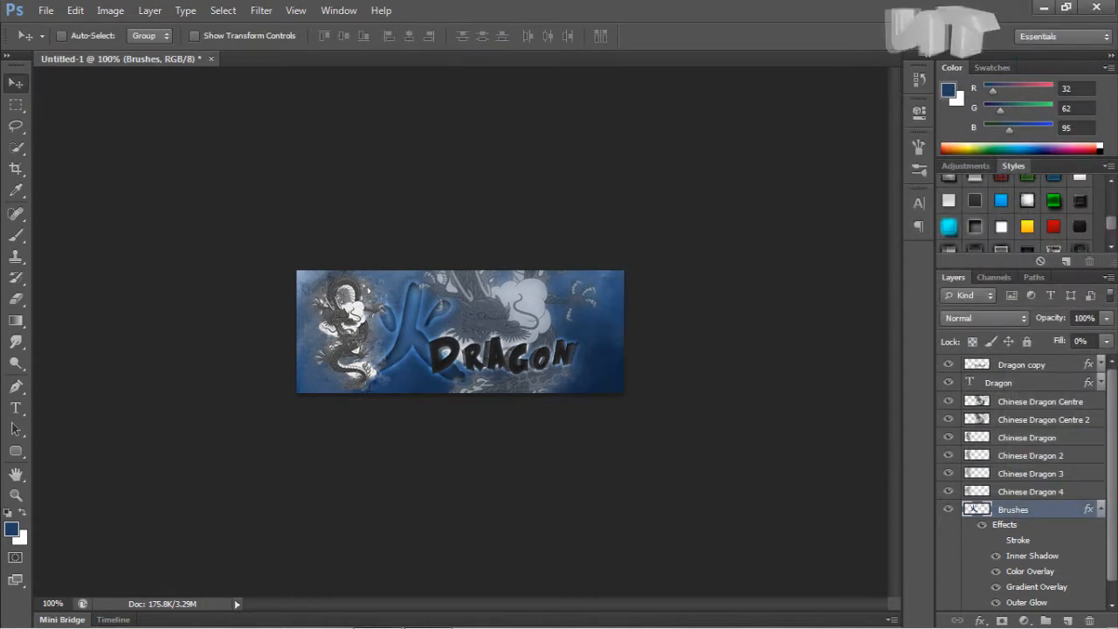
# Scale the 火 character to about 114% width and 102% height, and shift it slightly up and left.
pyautogui.hotkey('ctrl', 't')
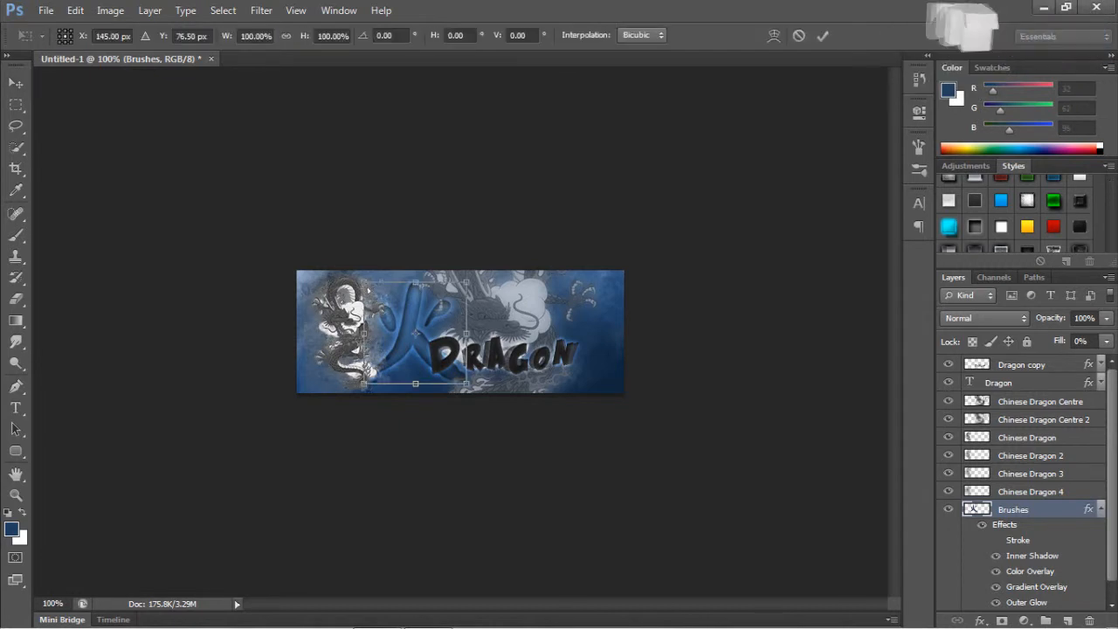
pyautogui.moveTo(364, 282)
pyautogui.mouseDown()
pyautogui.moveTo(357, 274)
pyautogui.moveTo(415, 287)
pyautogui.mouseUp()
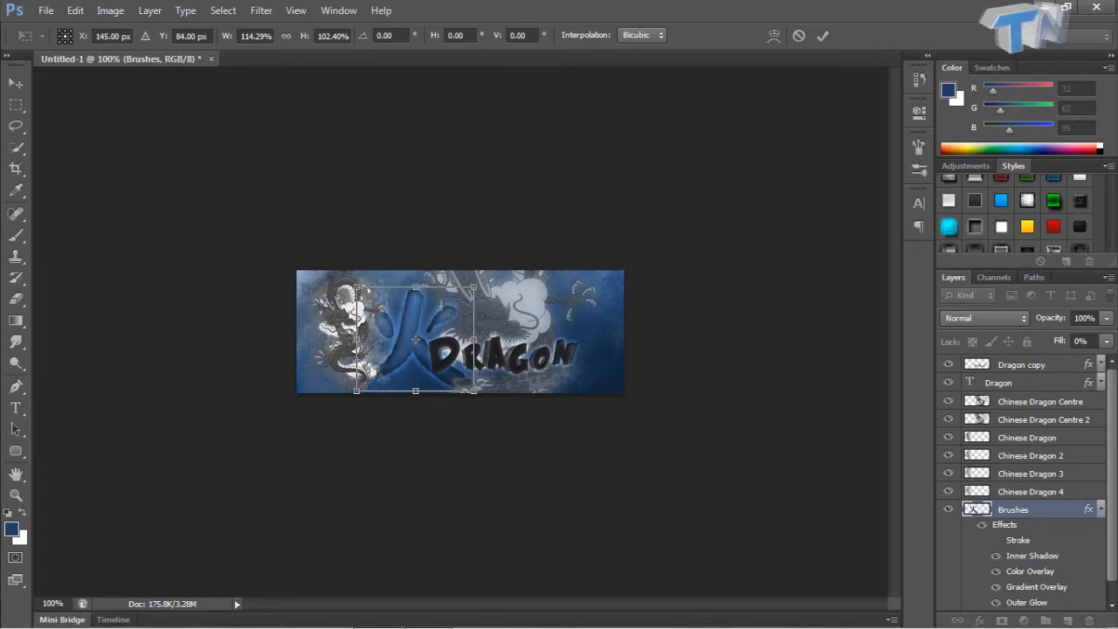
pyautogui.press('Return')
pyautogui.moveTo(404, 325); pyautogui.dragTo(398, 319)
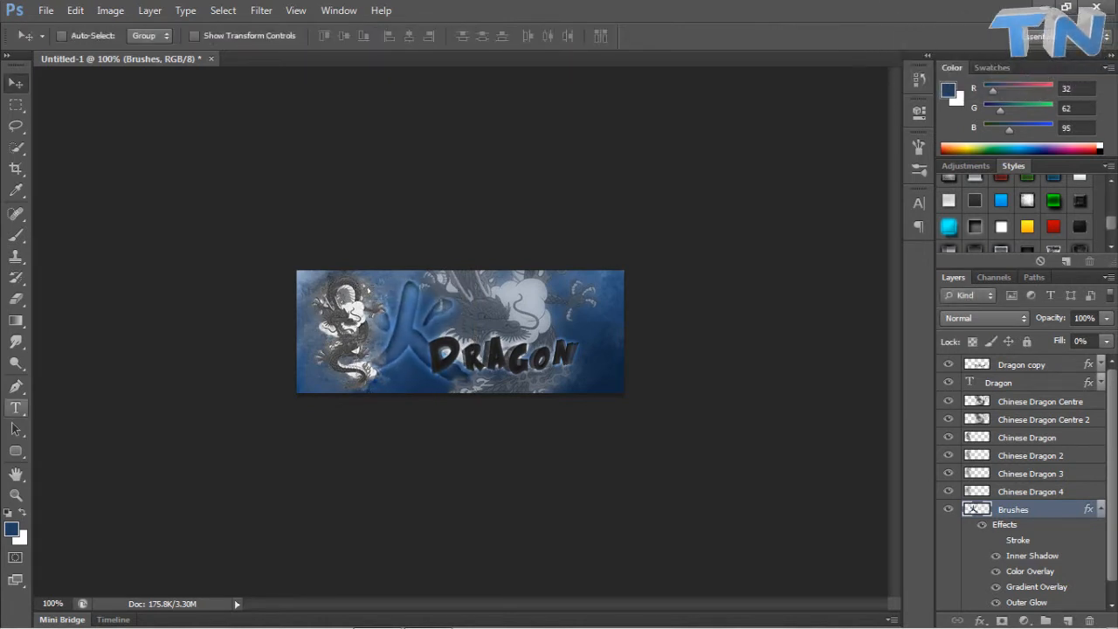
# Nudge and reposition the 火 character between the small dragon and the Dragon text.
pyautogui.press('Down')
pyautogui.press('Down')
pyautogui.press('Down')
pyautogui.press('Down')
pyautogui.press('Down')
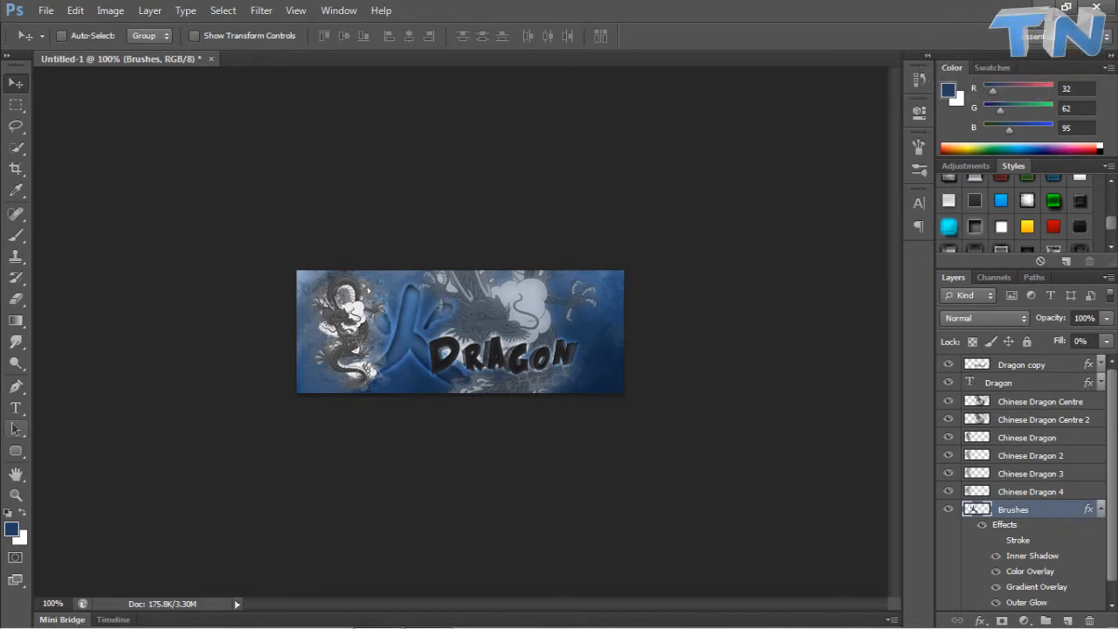
pyautogui.press('Left')
pyautogui.press('Left')
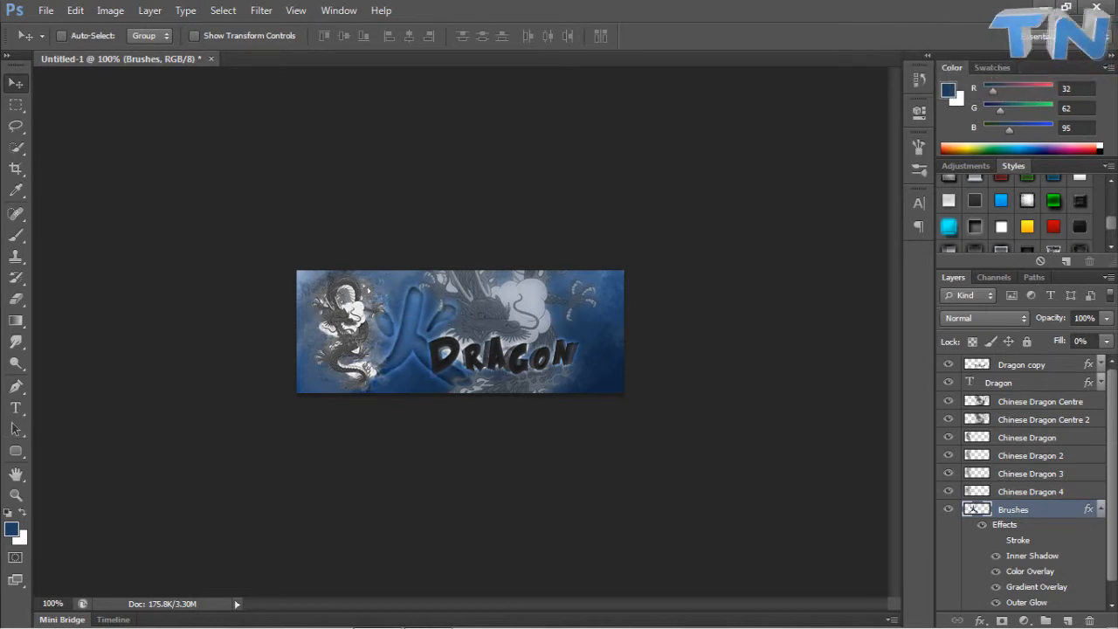
pyautogui.press('Down')
pyautogui.press('Down')
pyautogui.press('Down')
pyautogui.press('Down')
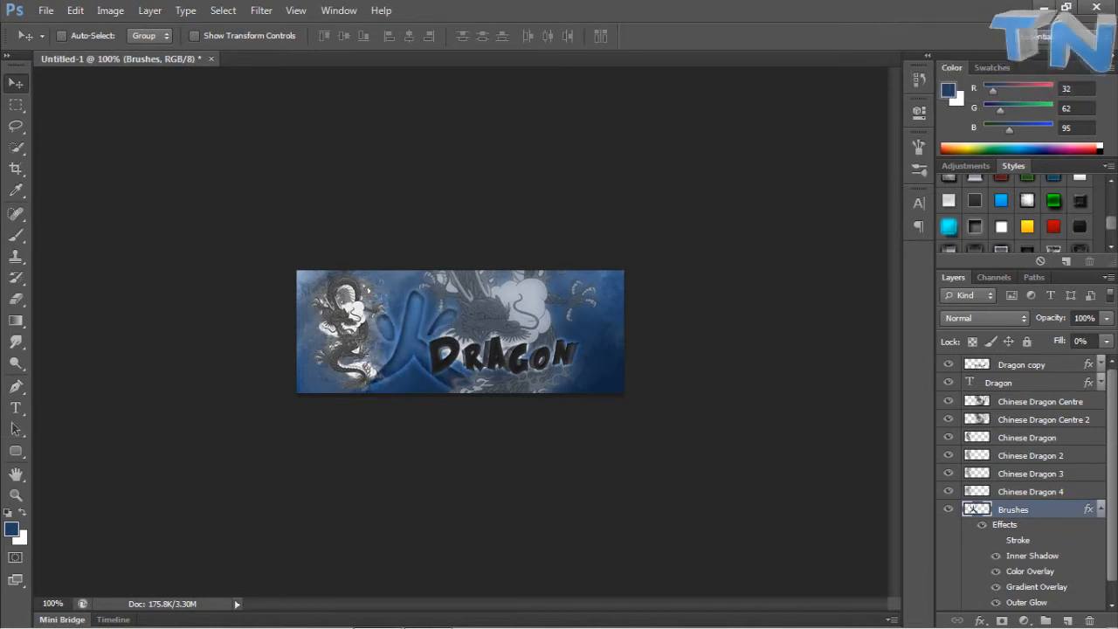
pyautogui.press('Down')
pyautogui.press('Down')
pyautogui.press('Down')
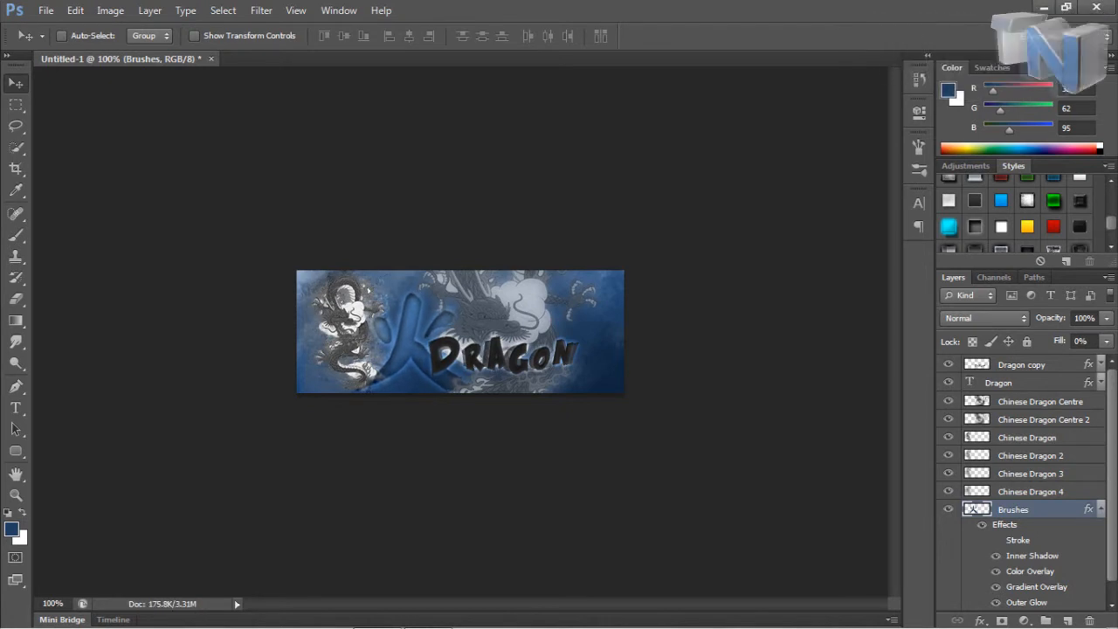
pyautogui.moveTo(410, 335); pyautogui.dragTo(407, 321)
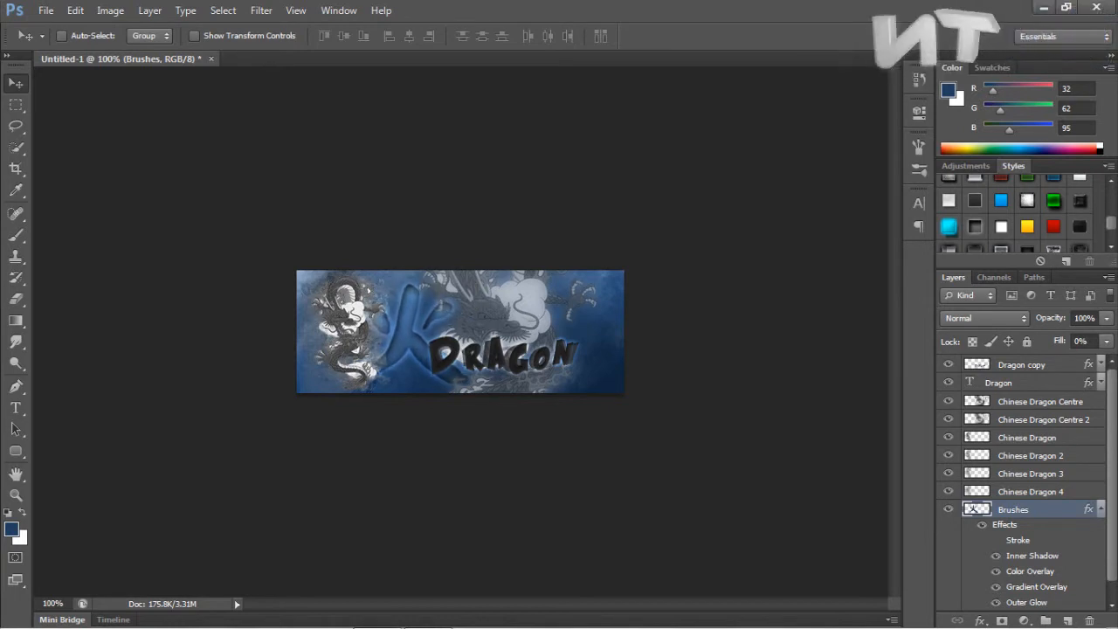
# Scale the 火 character up slightly so it spans nearly the full height of the banner.
pyautogui.hotkey('ctrl', 't')
pyautogui.moveTo(353, 388); pyautogui.dragTo(349, 392)
pyautogui.press('Return')
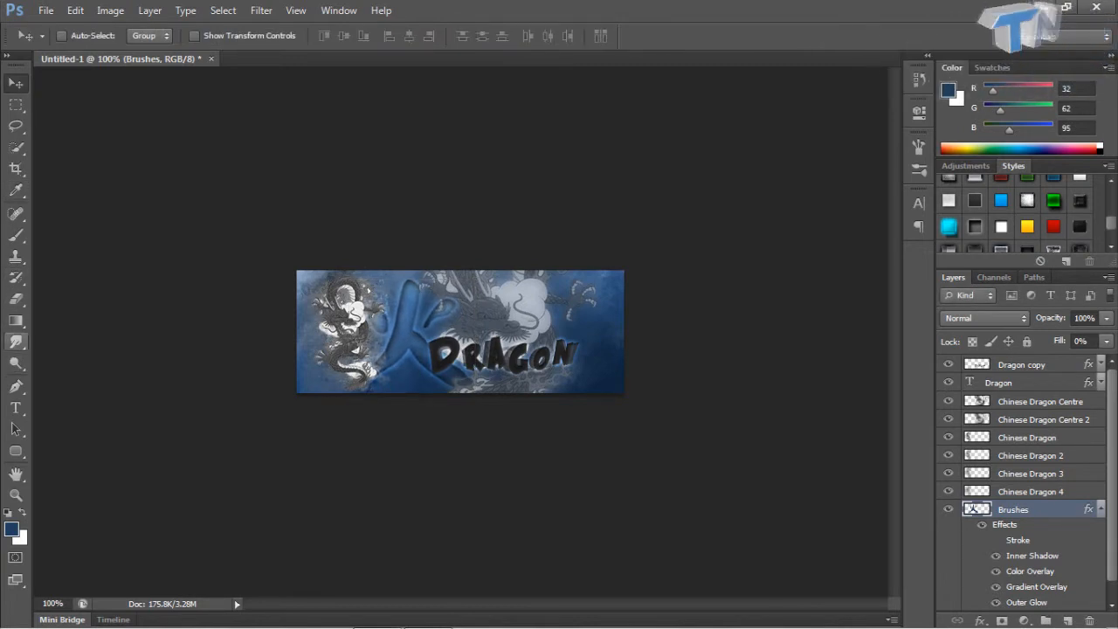
# Copy the layer style of the Brushes layer and delete that layer.
pyautogui.rightClick(1062, 510)
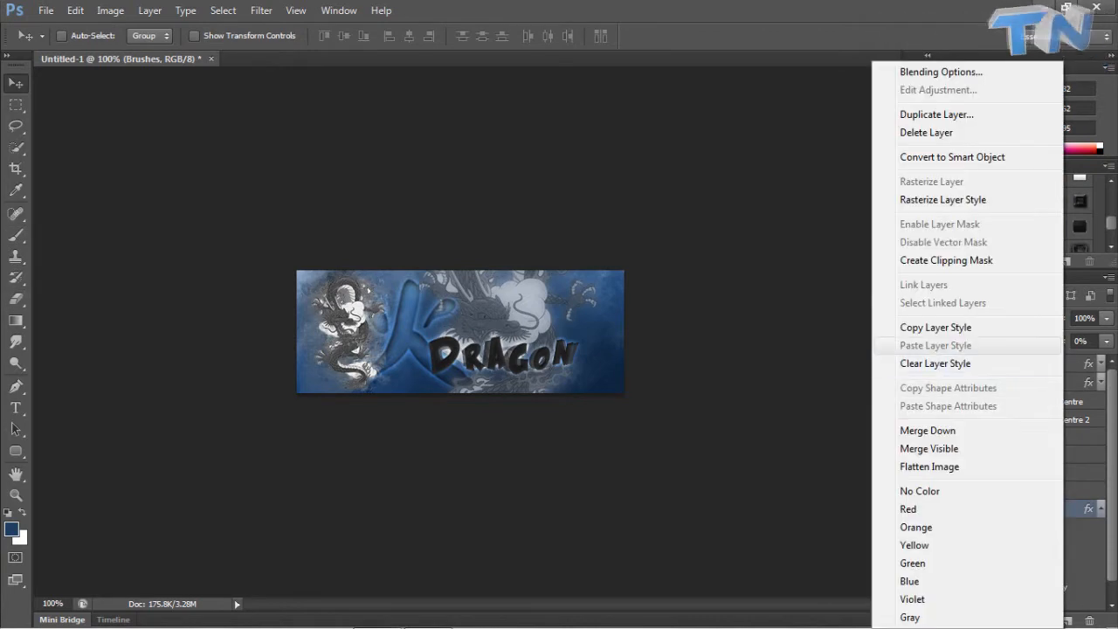
pyautogui.click(995, 326)
pyautogui.press('Delete')
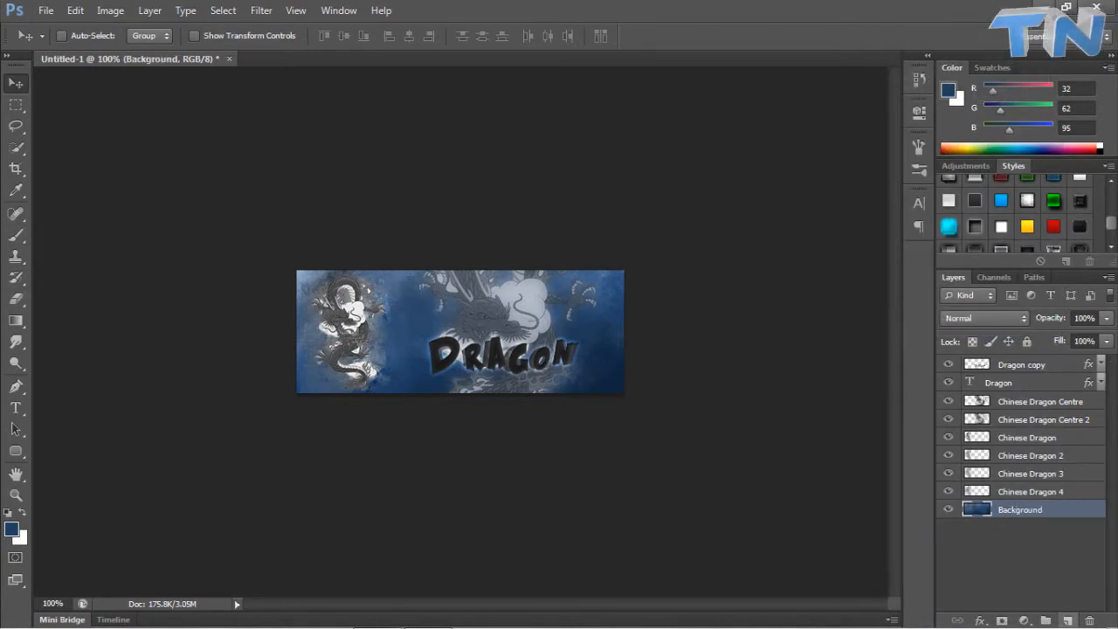
# Create a new layer above the Background and stamp the 水 brush at 150 px between the small dragon and the Dragon text.
pyautogui.click(1068, 621)
pyautogui.click(15, 235)
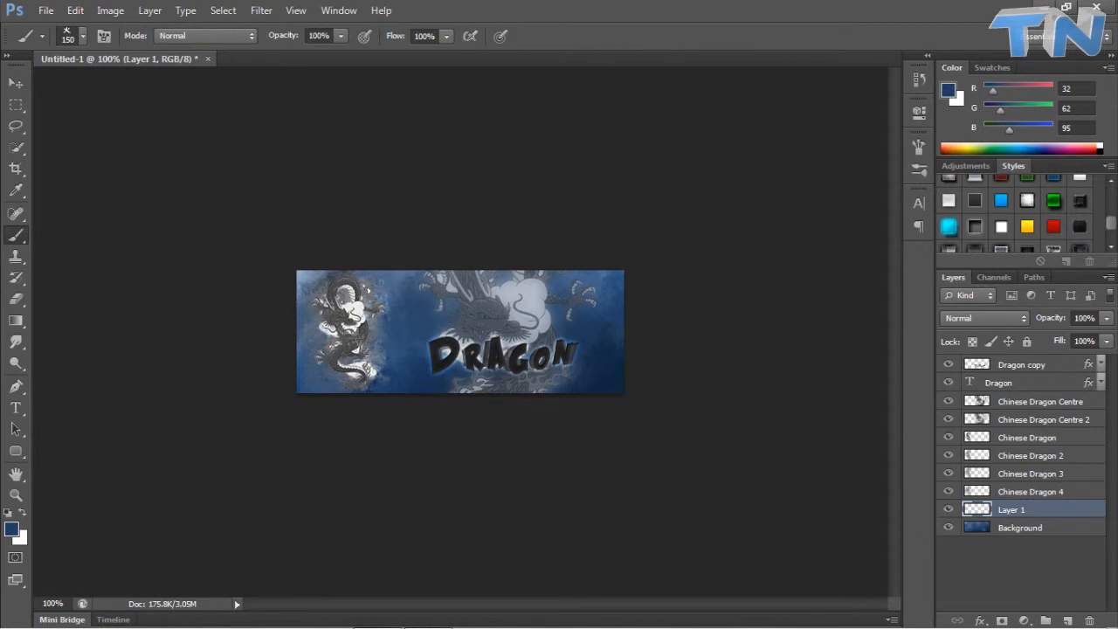
pyautogui.click(83, 36)
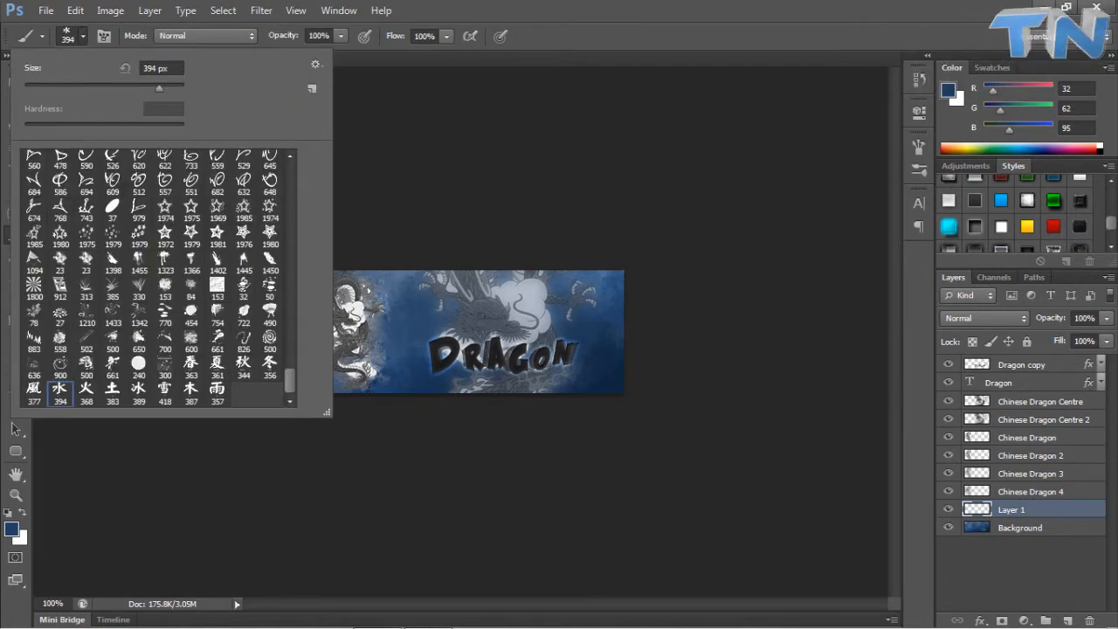
pyautogui.click(438, 319)
pyautogui.hotkey('ctrl', 'z')
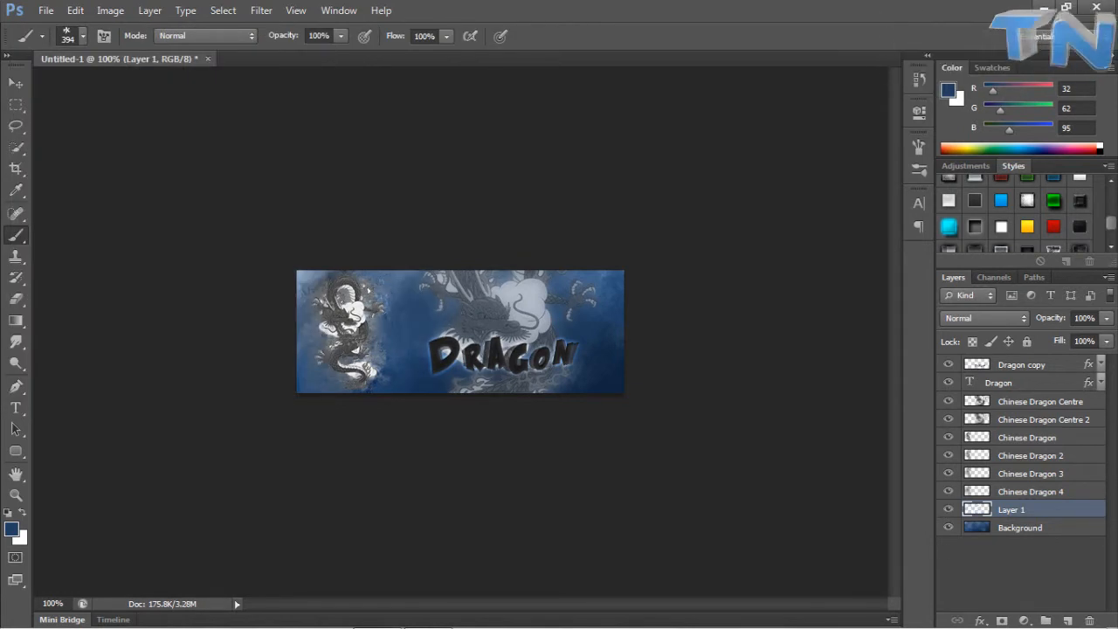
pyautogui.press('[')
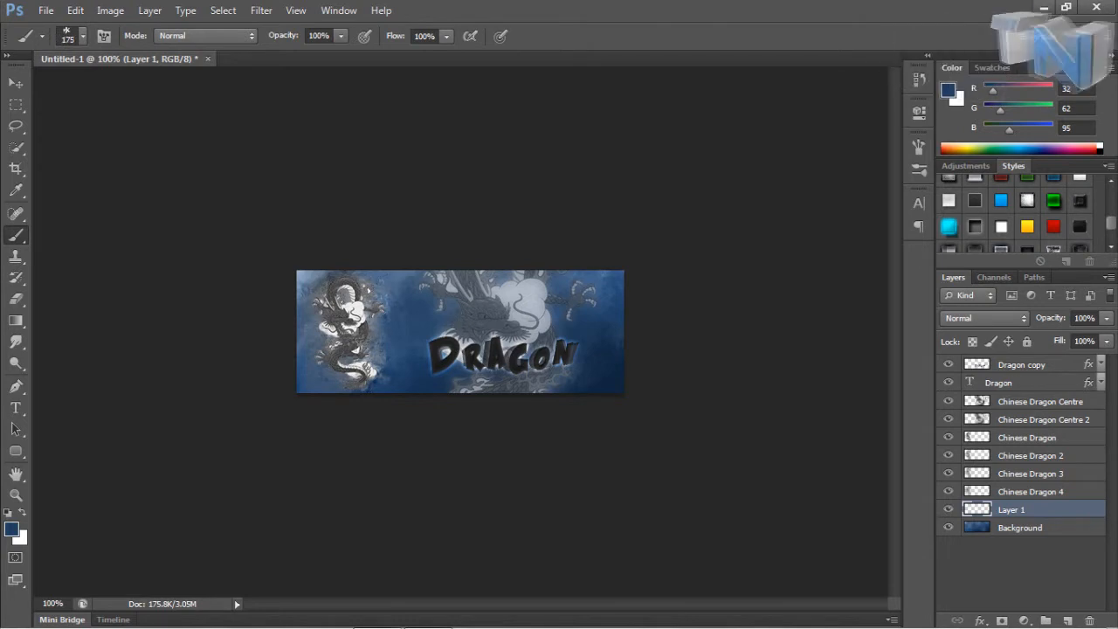
pyautogui.click(405, 324)
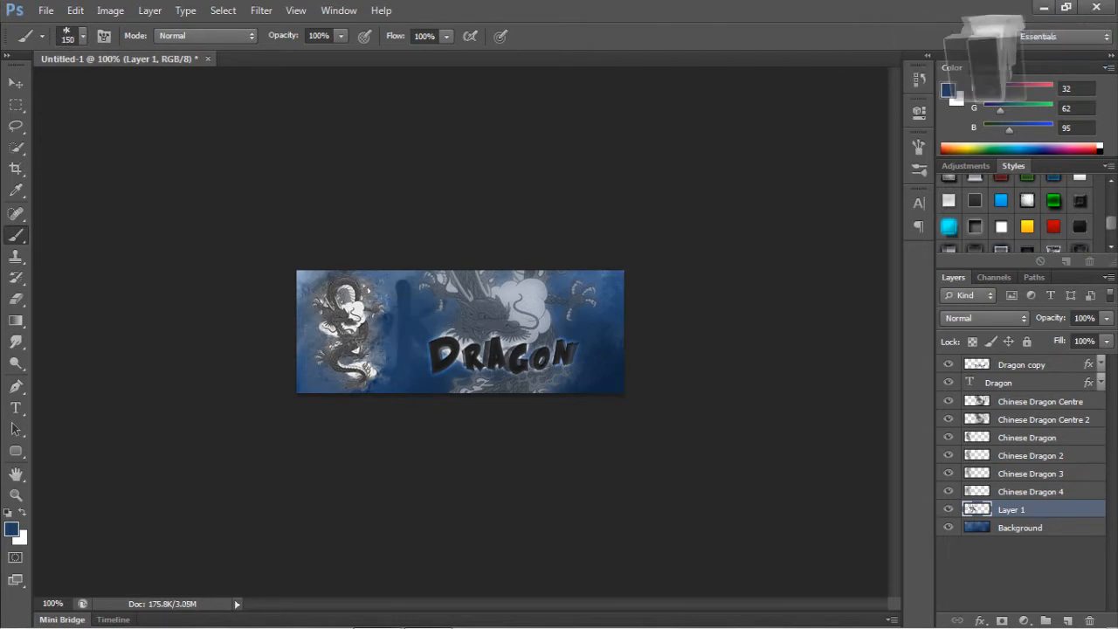
# Scale the 水 character up to about 115% and paste the copied layer style onto its layer.
pyautogui.hotkey('ctrl', 't')
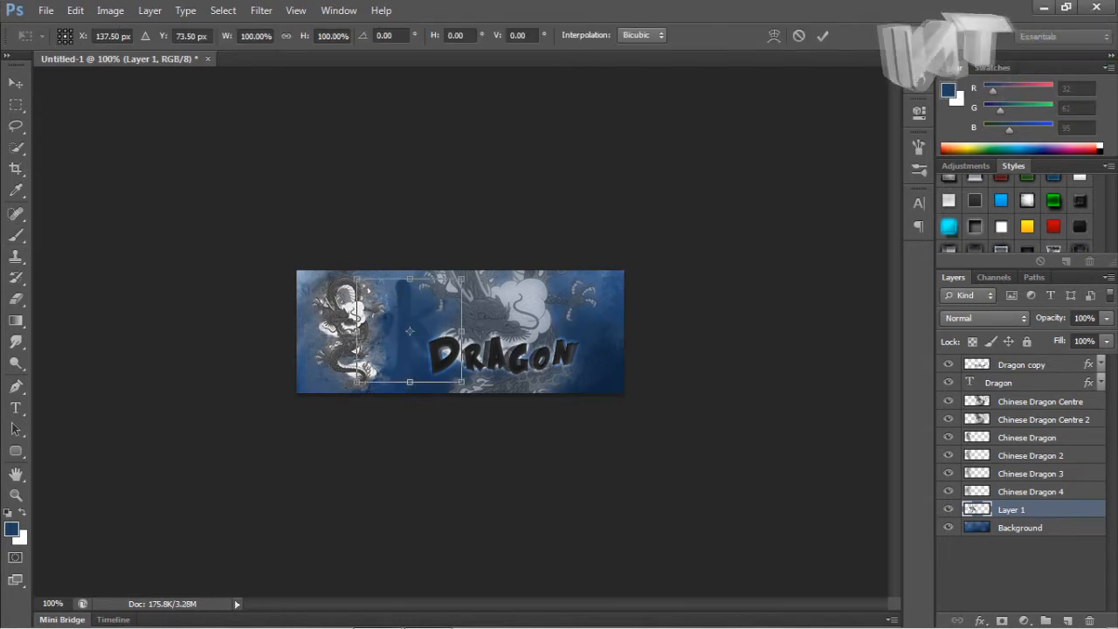
pyautogui.moveTo(357, 382); pyautogui.dragTo(349, 391)
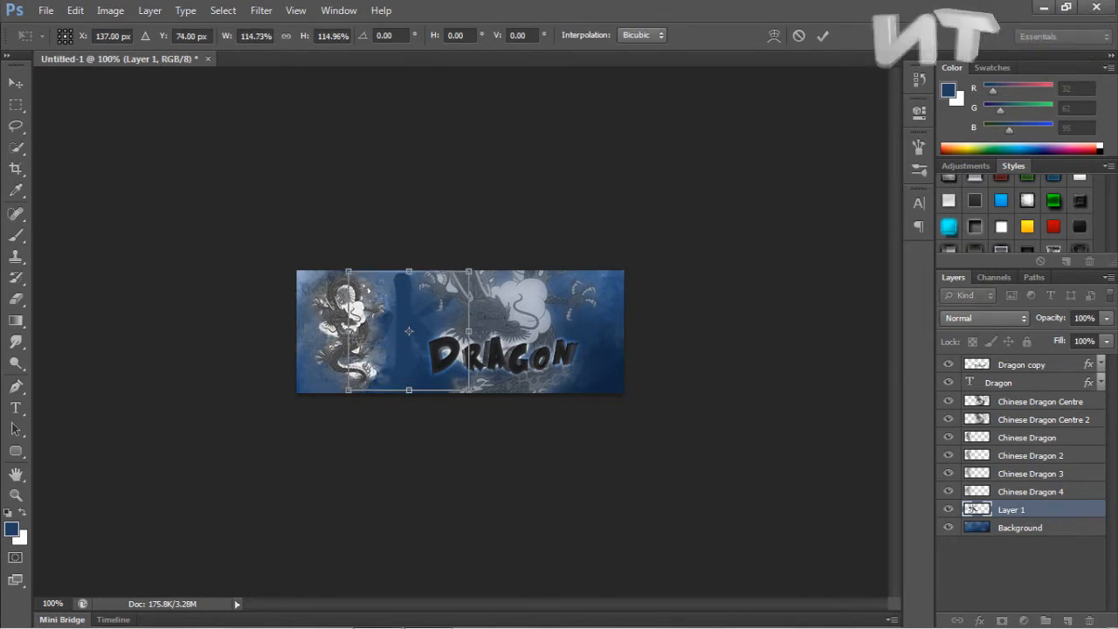
pyautogui.press('Return')
pyautogui.rightClick(1063, 510)
pyautogui.click(935, 345)
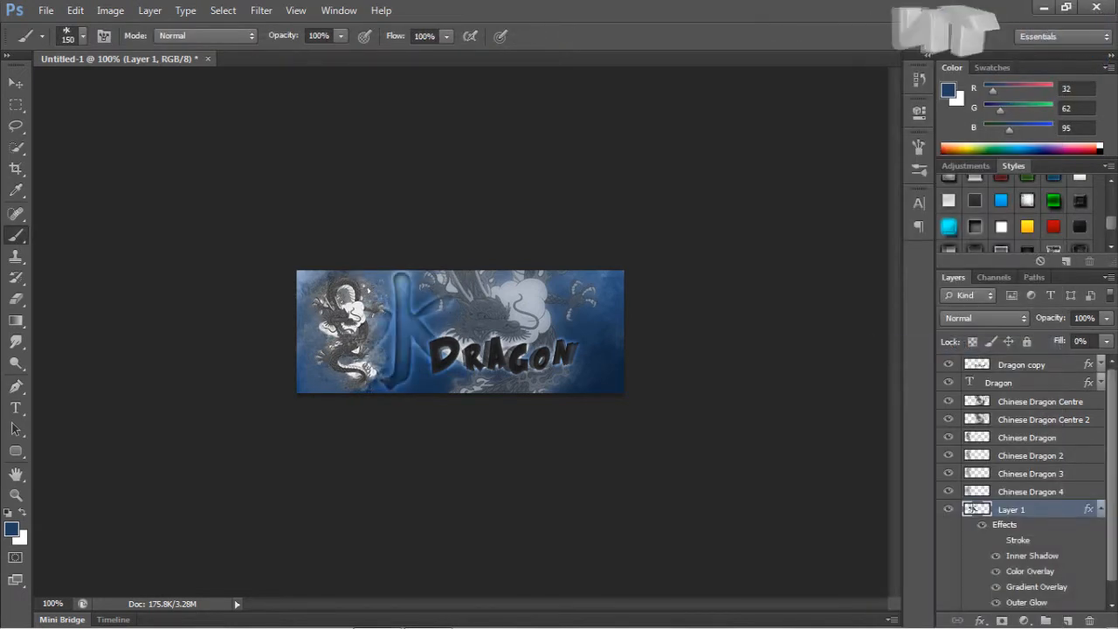
# Try scaling the 水 character down, and replace its layer with a new empty layer above the Background.
pyautogui.press('v')
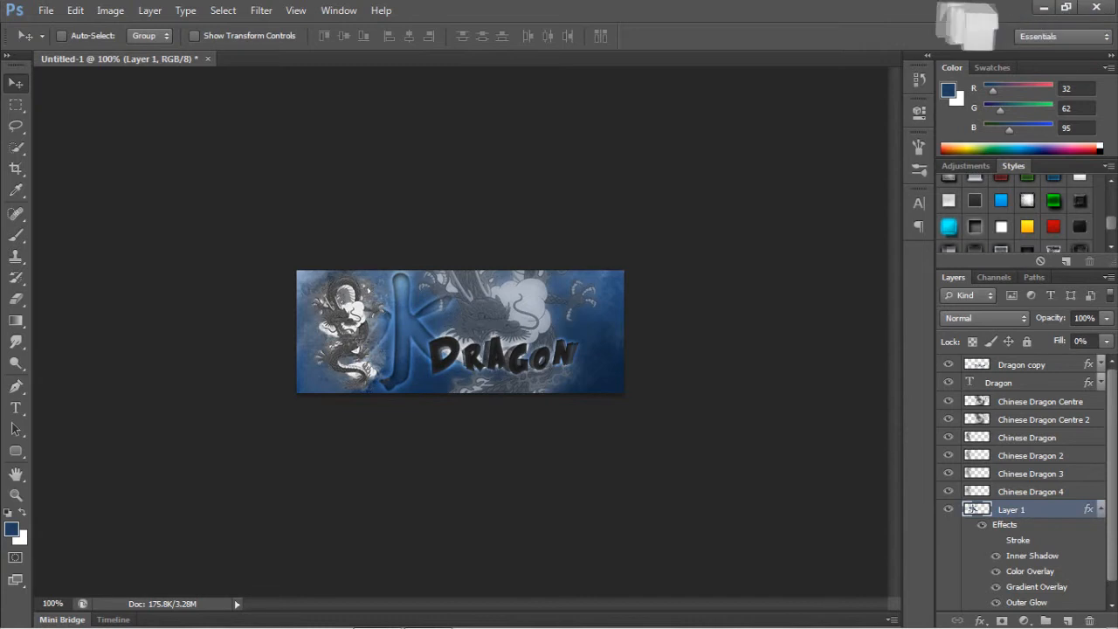
pyautogui.hotkey('ctrl', 't')
pyautogui.moveTo(349, 272); pyautogui.dragTo(420, 288)
pyautogui.press('Return')
pyautogui.press('Delete')
pyautogui.click(1067, 620)
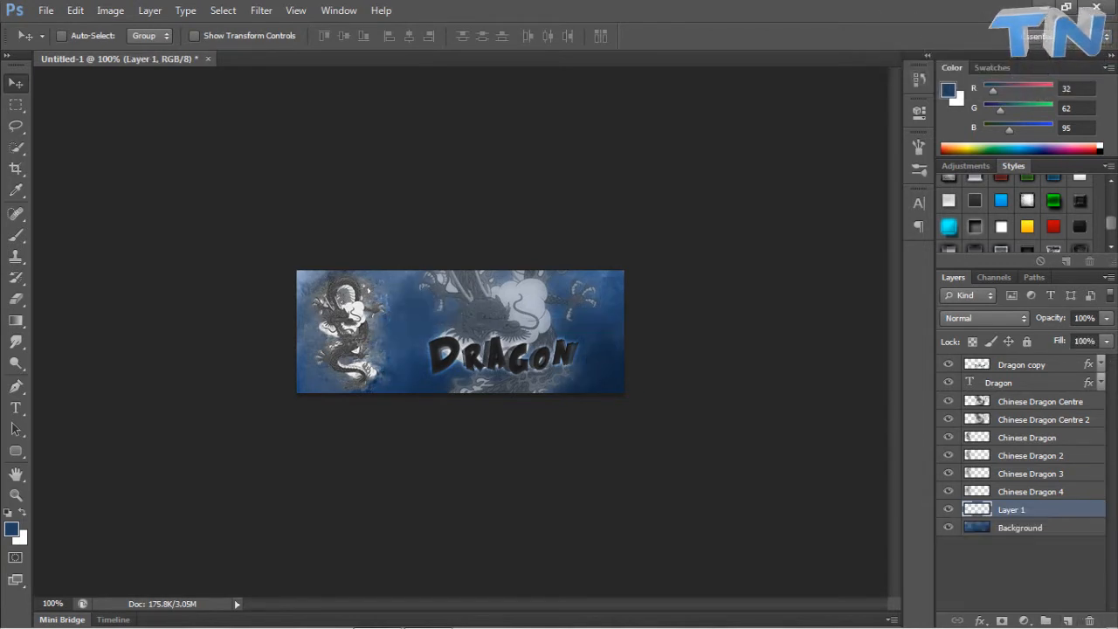
# Stamp the 秋 brush at 175 px on the new layer between the small dragon and the Dragon text.
pyautogui.press('b')
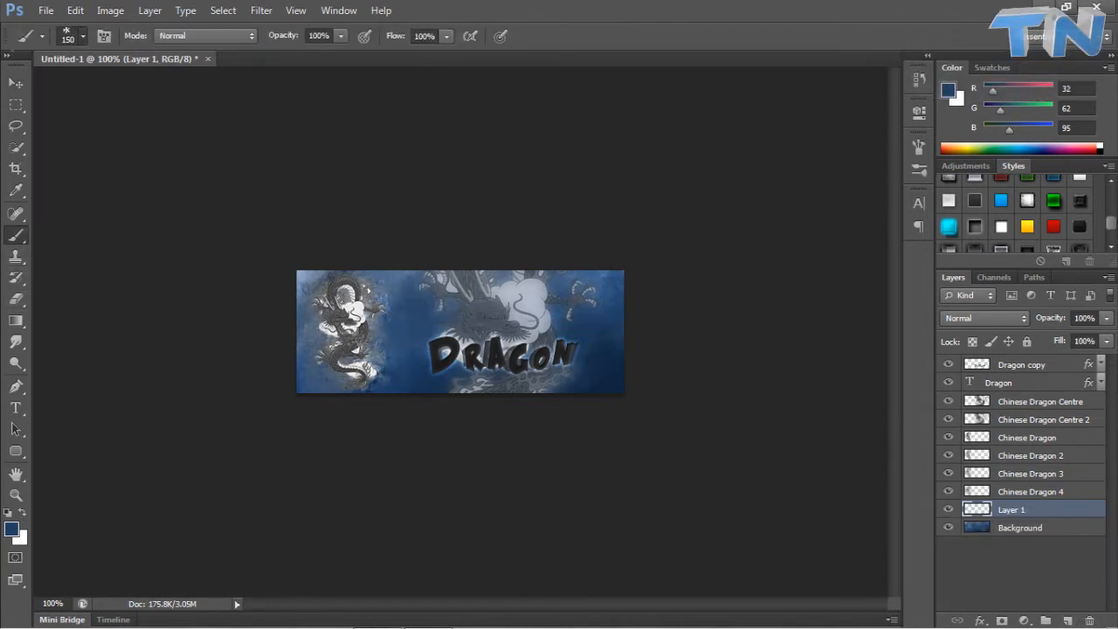
pyautogui.click(83, 36)
pyautogui.click(243, 368)
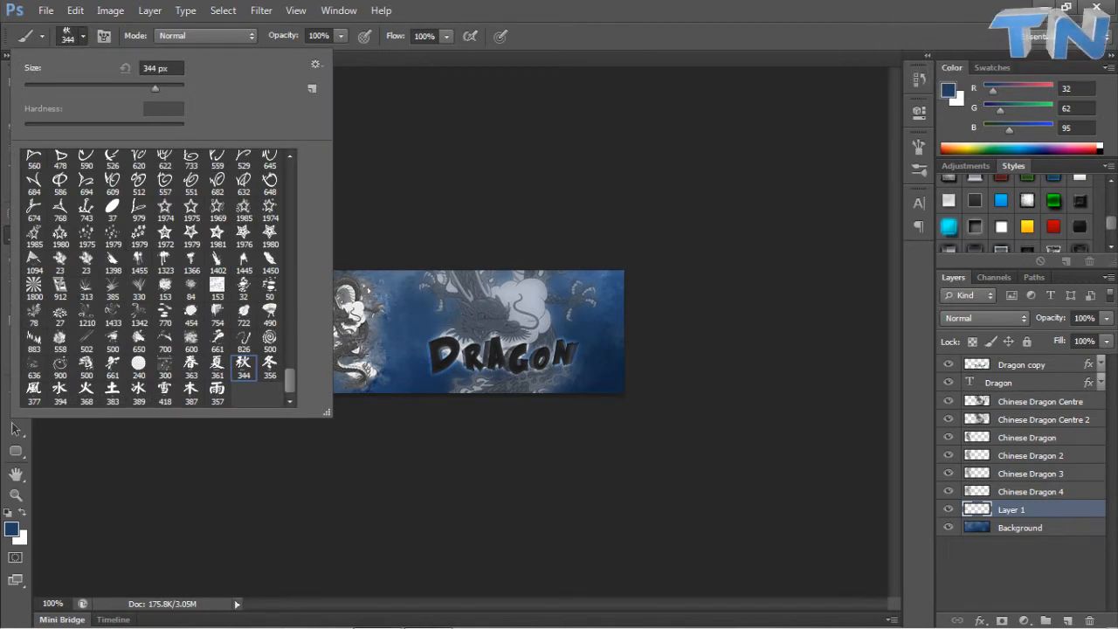
pyautogui.click(368, 290)
pyautogui.hotkey('ctrl', 'z')
pyautogui.press('[')
pyautogui.press('[')
pyautogui.press('[')
pyautogui.press('[')
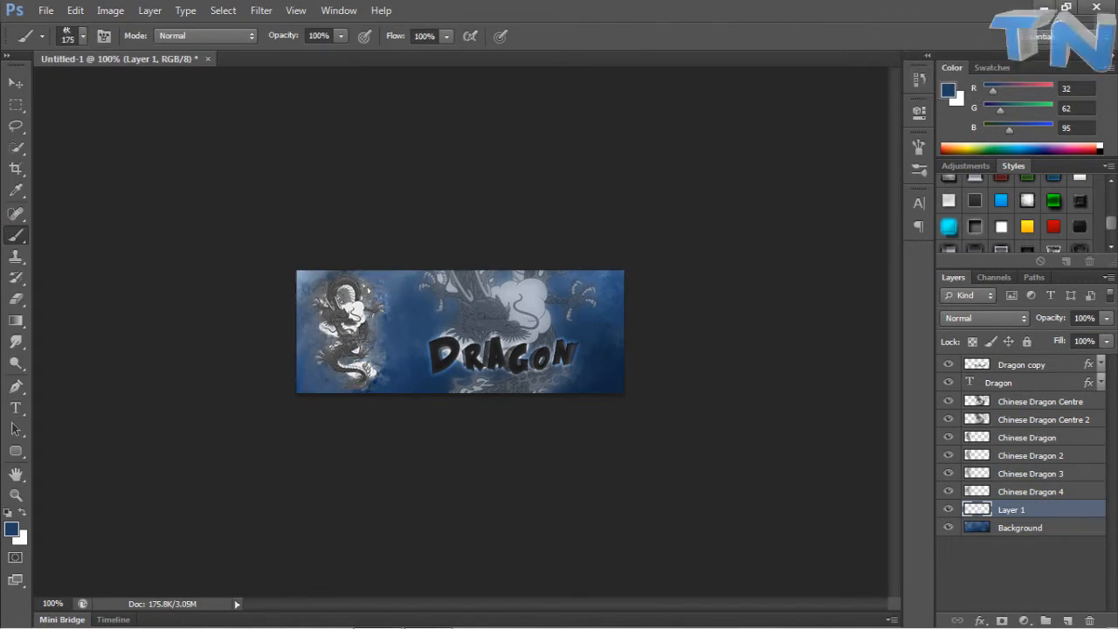
pyautogui.click(368, 290)
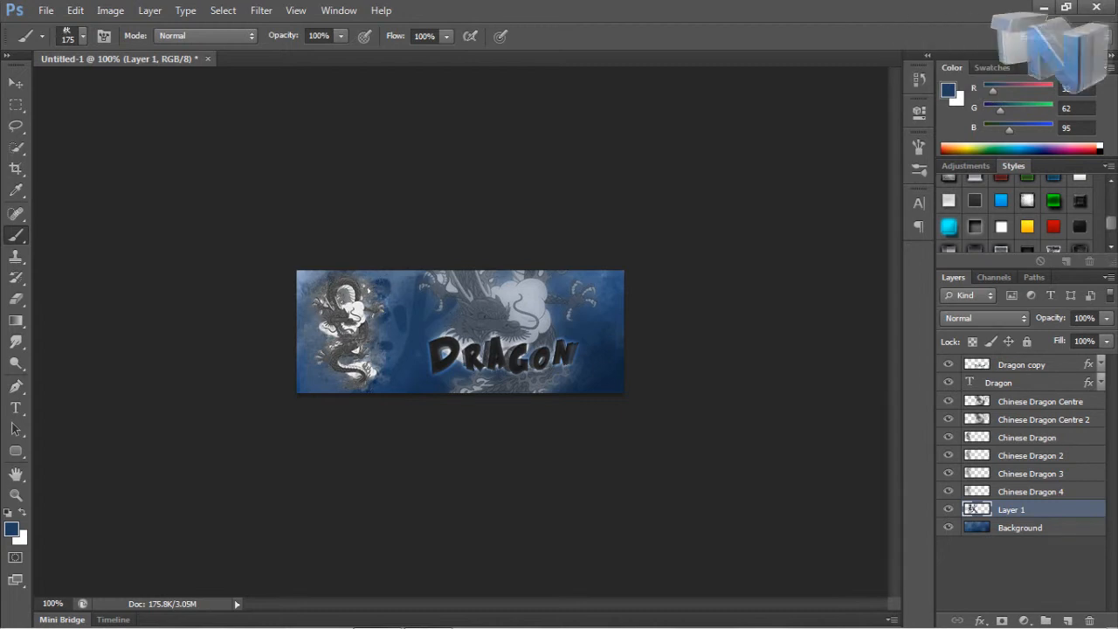
# Paste the copied layer style onto the 秋 layer, shift the character slightly and scale it down a little.
pyautogui.rightClick(1068, 509)
pyautogui.click(995, 345)
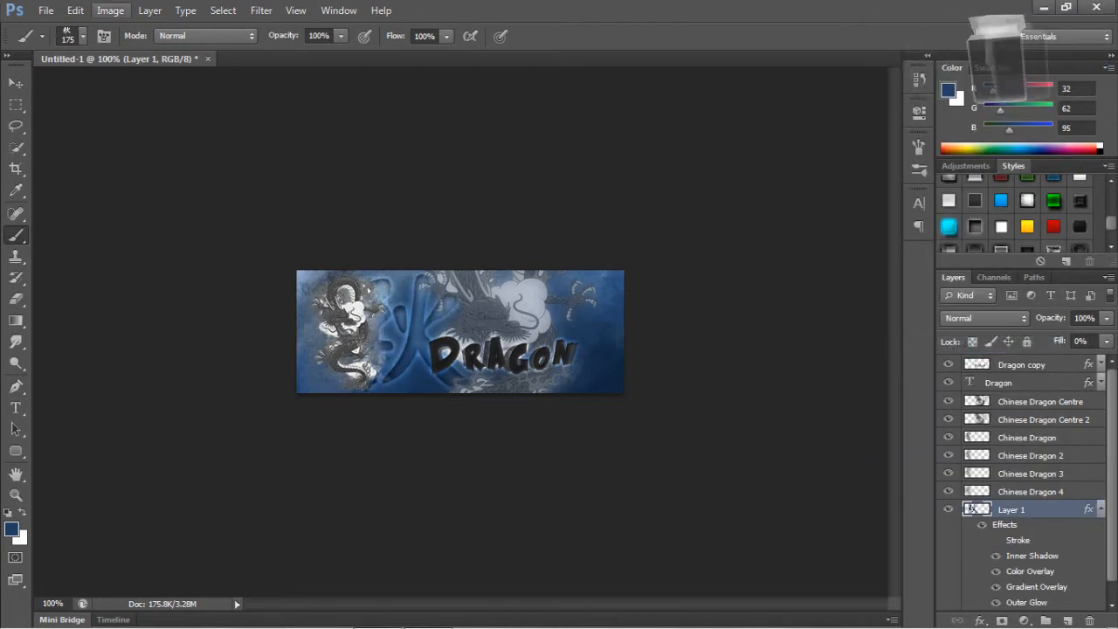
pyautogui.press('v')
pyautogui.moveTo(426, 339); pyautogui.dragTo(435, 340)
pyautogui.hotkey('ctrl', 't')
pyautogui.moveTo(350, 273); pyautogui.dragTo(359, 279)
pyautogui.press('Return')
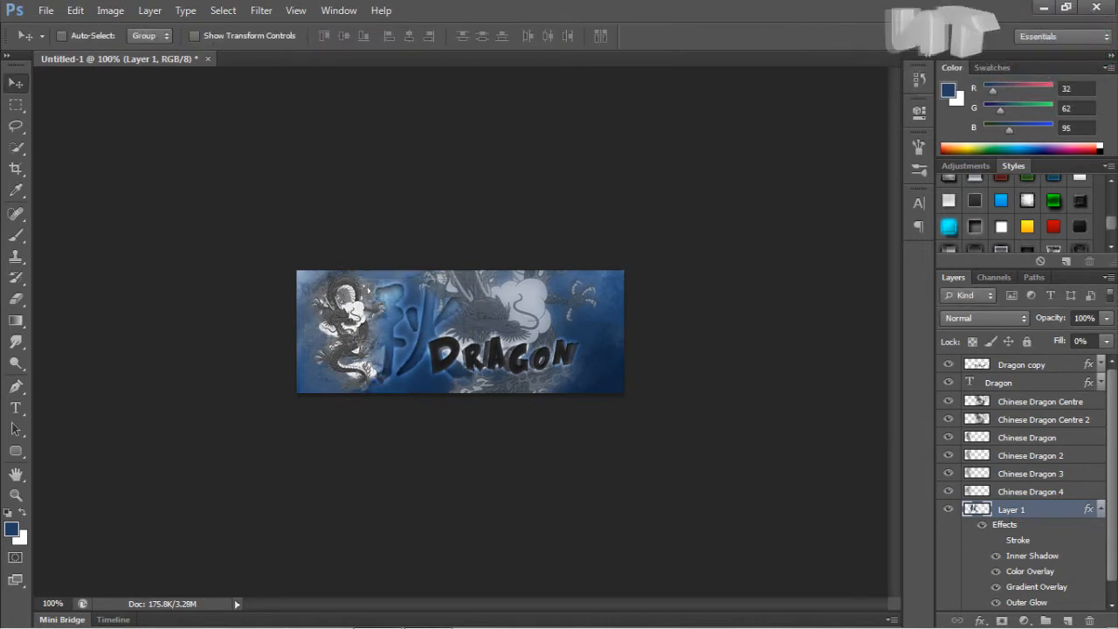
# Lower the 秋 layer's opacity to 40% and fine-tune the character's position beside the small dragon.
pyautogui.click(1101, 509)
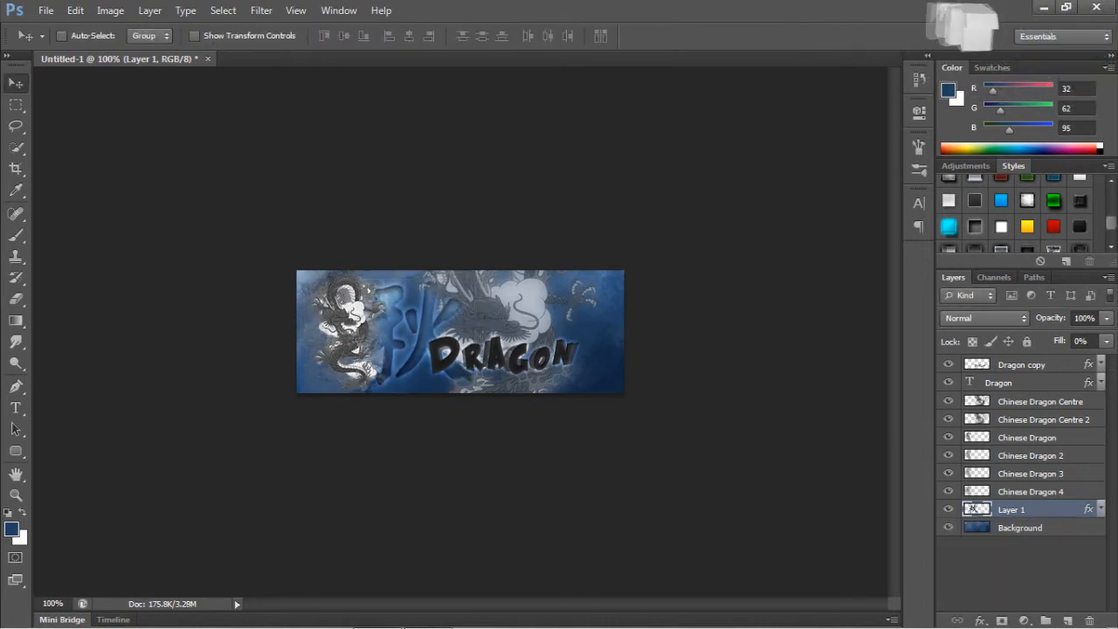
pyautogui.click(1082, 318)
pyautogui.write('40')
pyautogui.moveTo(411, 328); pyautogui.dragTo(419, 330)
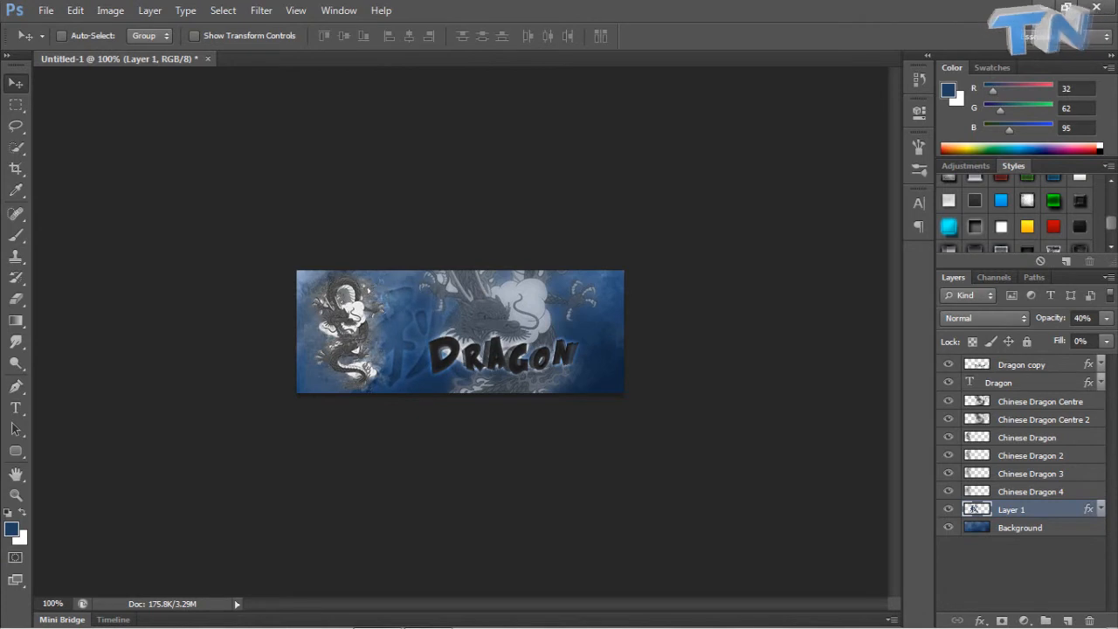
pyautogui.press('Left')
pyautogui.press('Left')
pyautogui.press('Left')
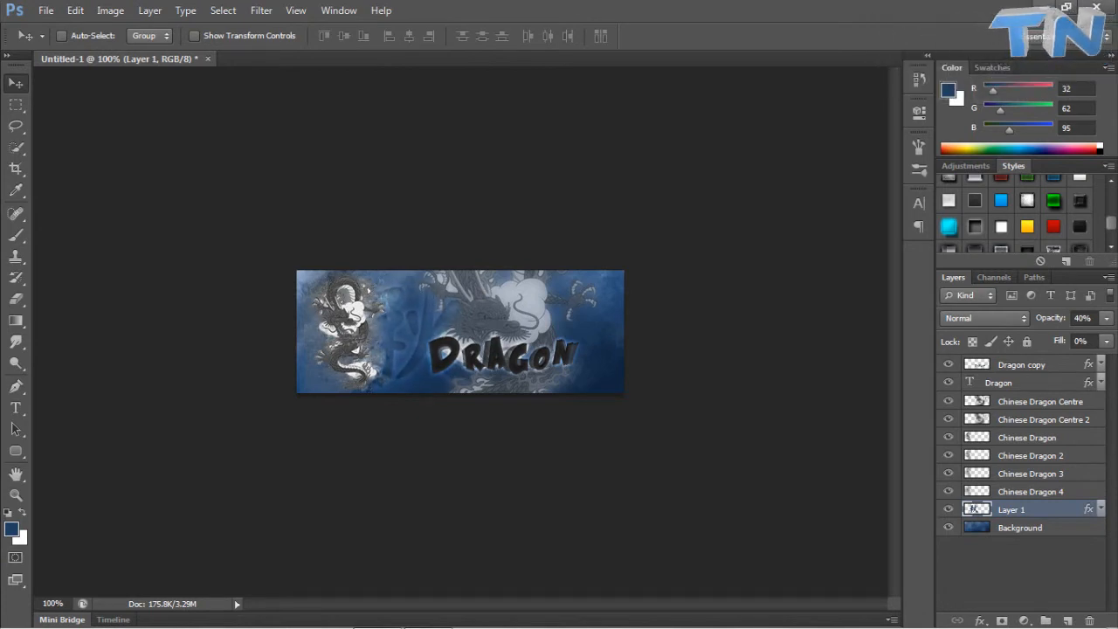
# Duplicate the 秋 layer, enlarge the copy to about 124% and place it below the original.
pyautogui.hotkey('ctrl', 'j')
pyautogui.hotkey('ctrl', 't')
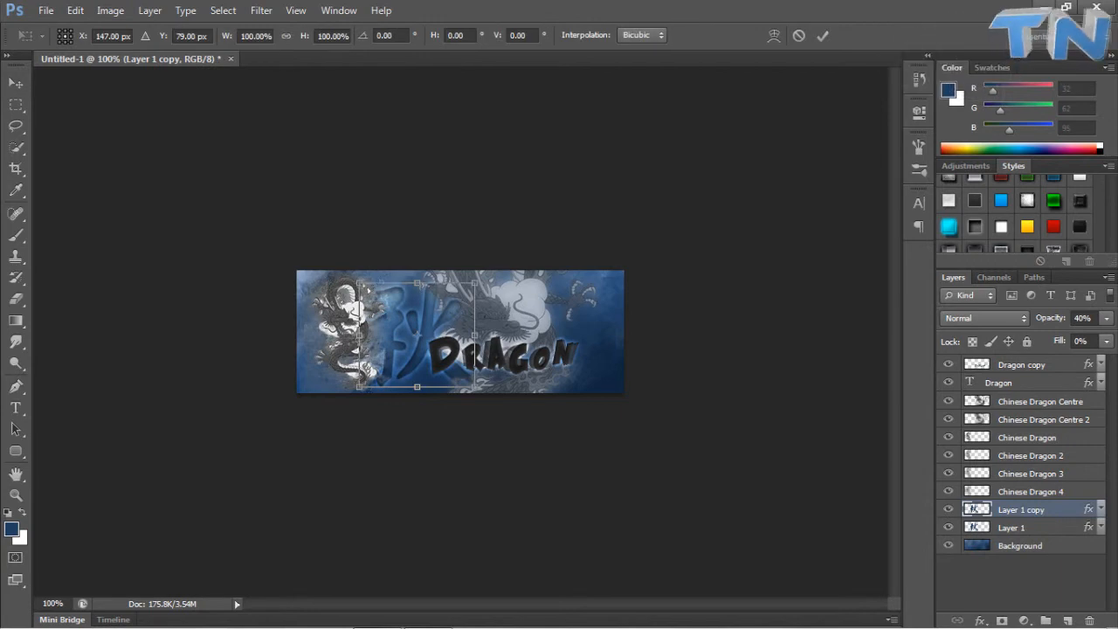
pyautogui.moveTo(359, 387); pyautogui.dragTo(345, 399)
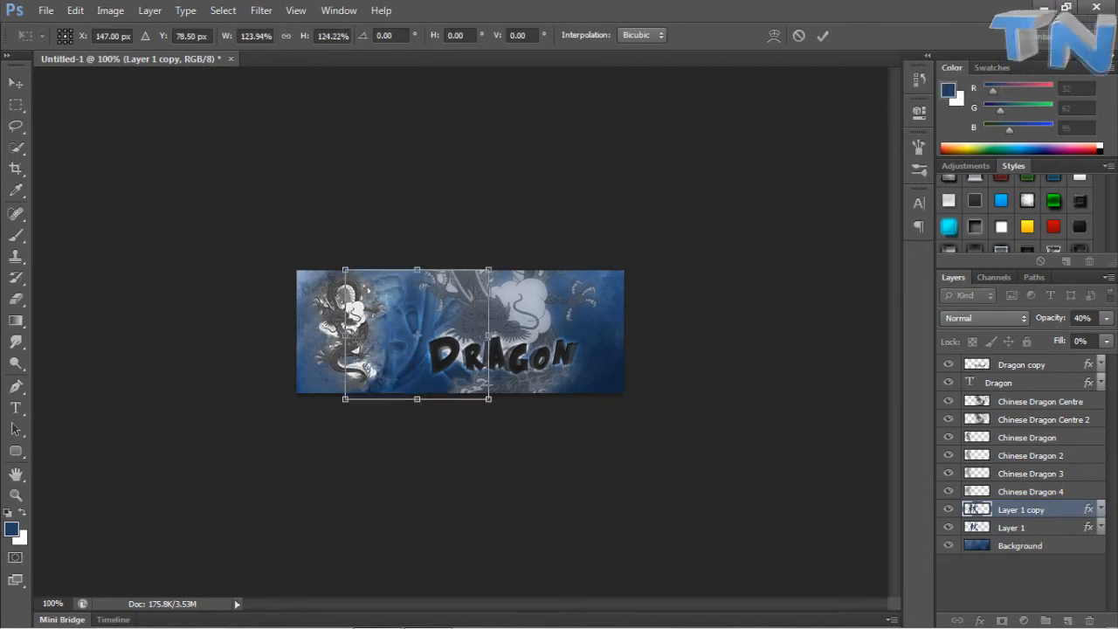
pyautogui.press('Return')
pyautogui.moveTo(1020, 509); pyautogui.dragTo(1021, 534)
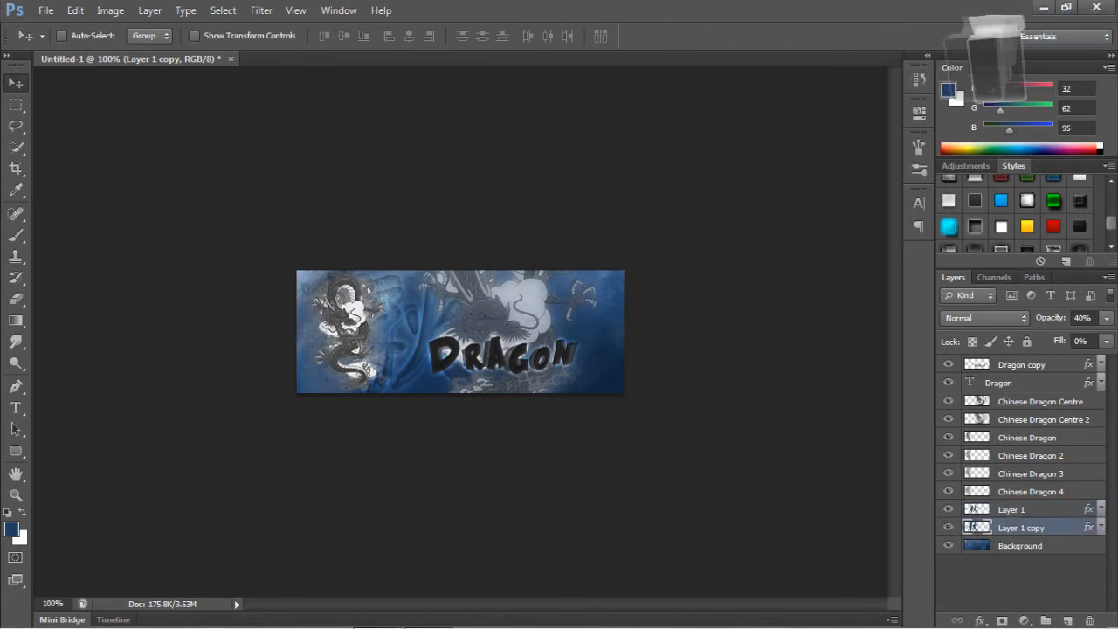
# Try different opacities on the two 秋 layers, setting the original to 60% and then 40%.
pyautogui.click(1013, 509)
pyautogui.click(1080, 318)
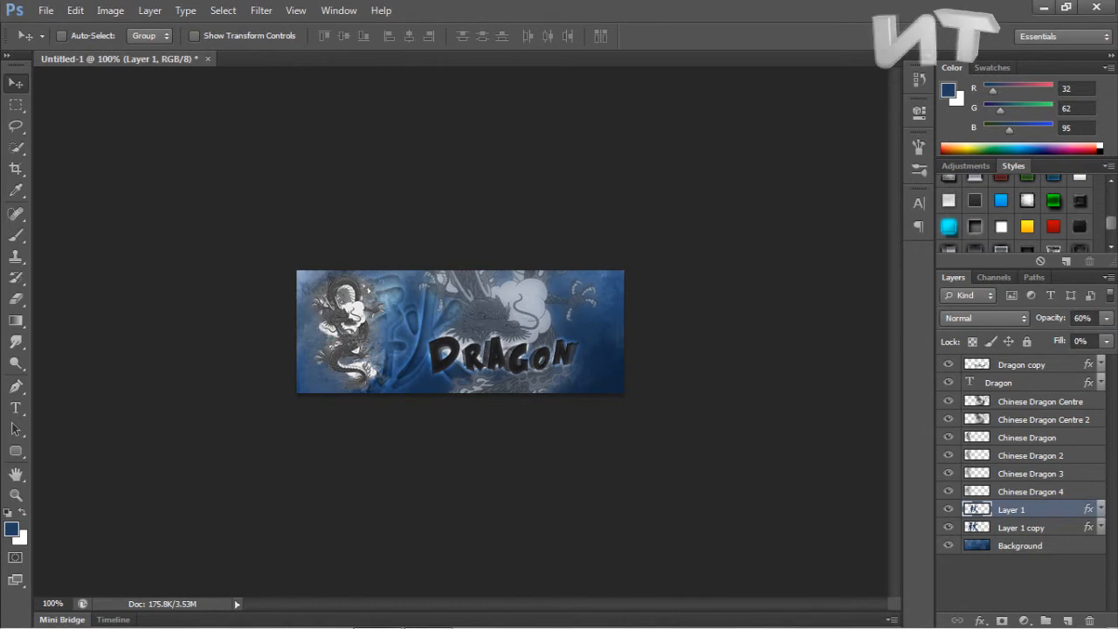
pyautogui.click(1020, 527)
pyautogui.press('1')
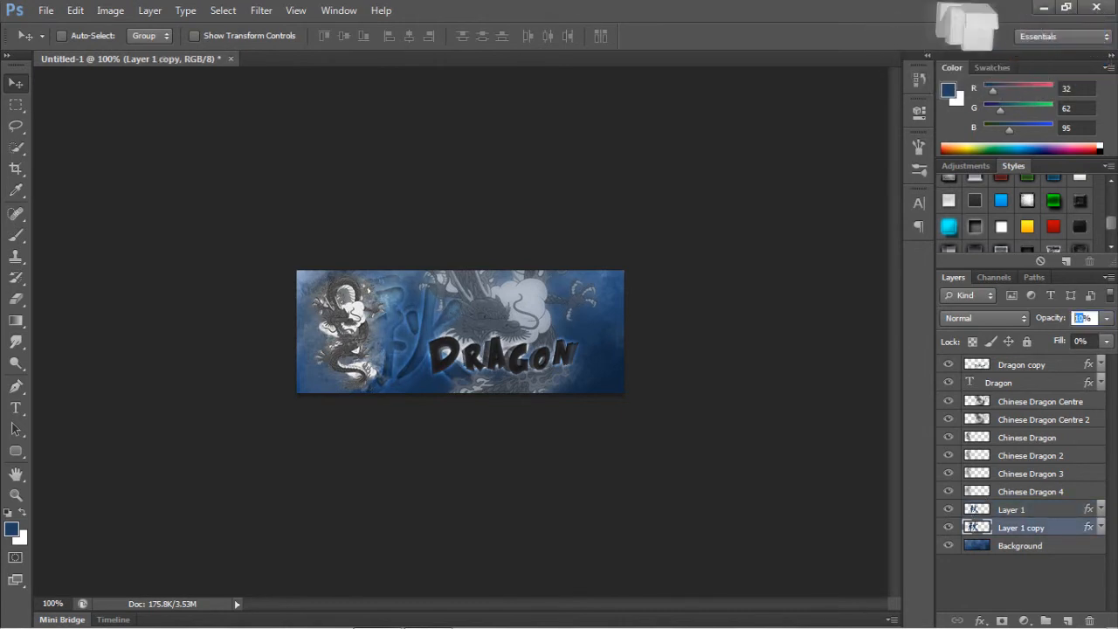
pyautogui.write('230')
pyautogui.press('Return')
pyautogui.press('Return')
pyautogui.click(1011, 509)
pyautogui.press('4')
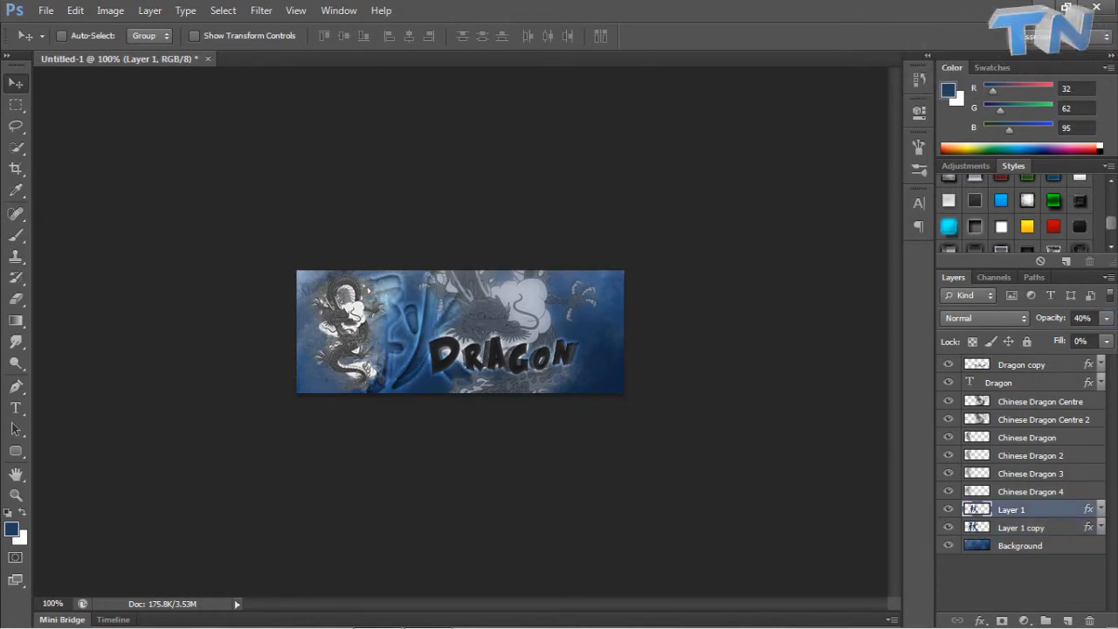
# Delete the enlarged 秋 copy and set the original 秋 layer's opacity to 50%.
pyautogui.click(1020, 528)
pyautogui.press('Delete')
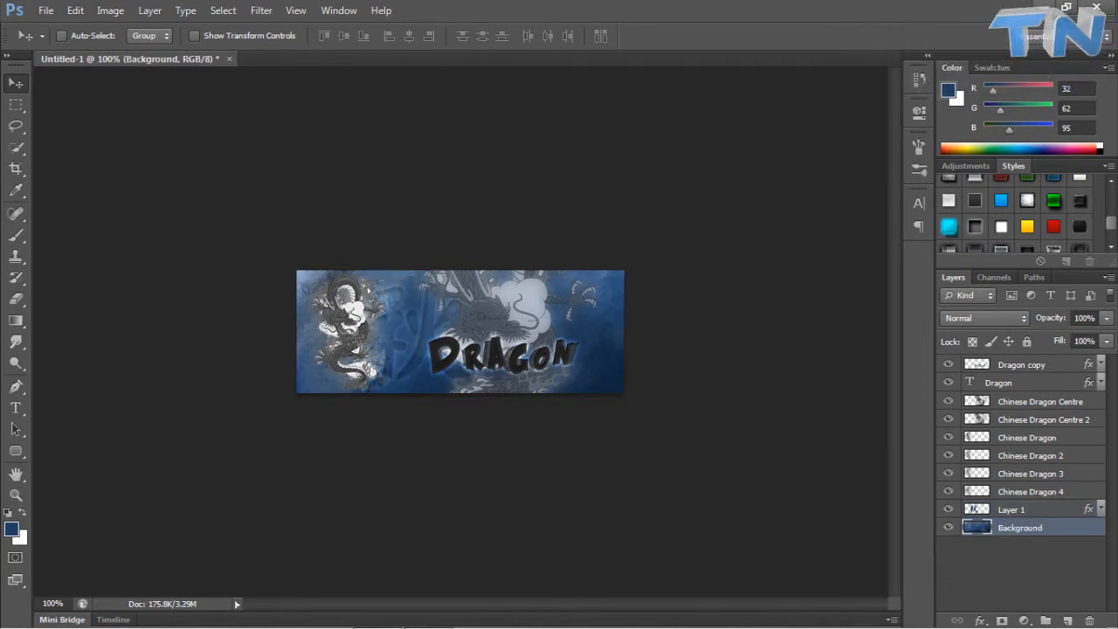
pyautogui.click(1012, 510)
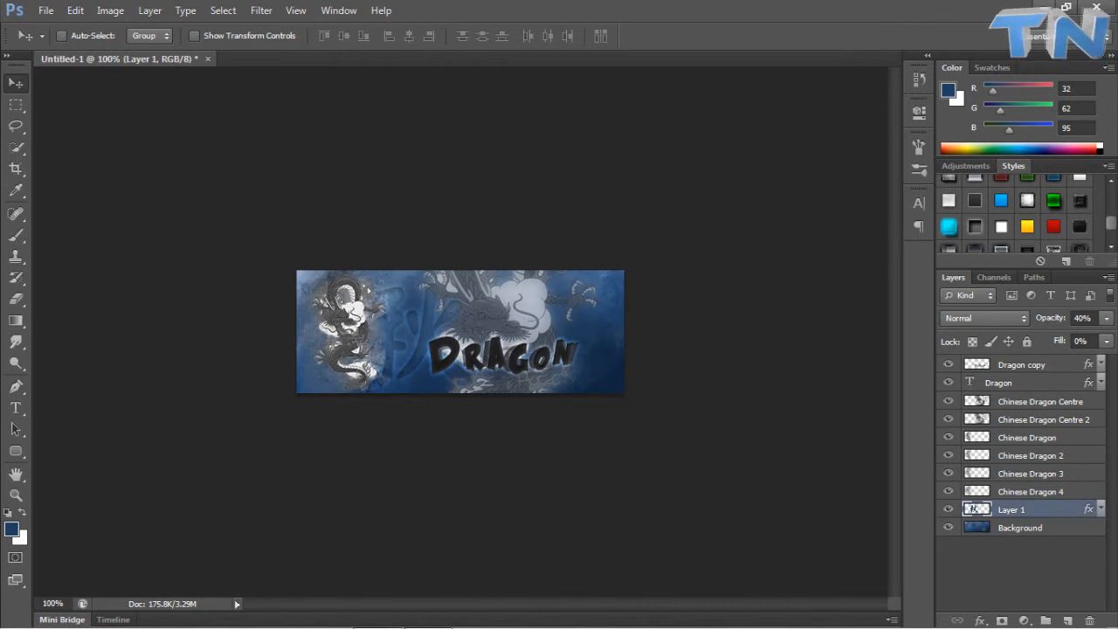
pyautogui.press('5')
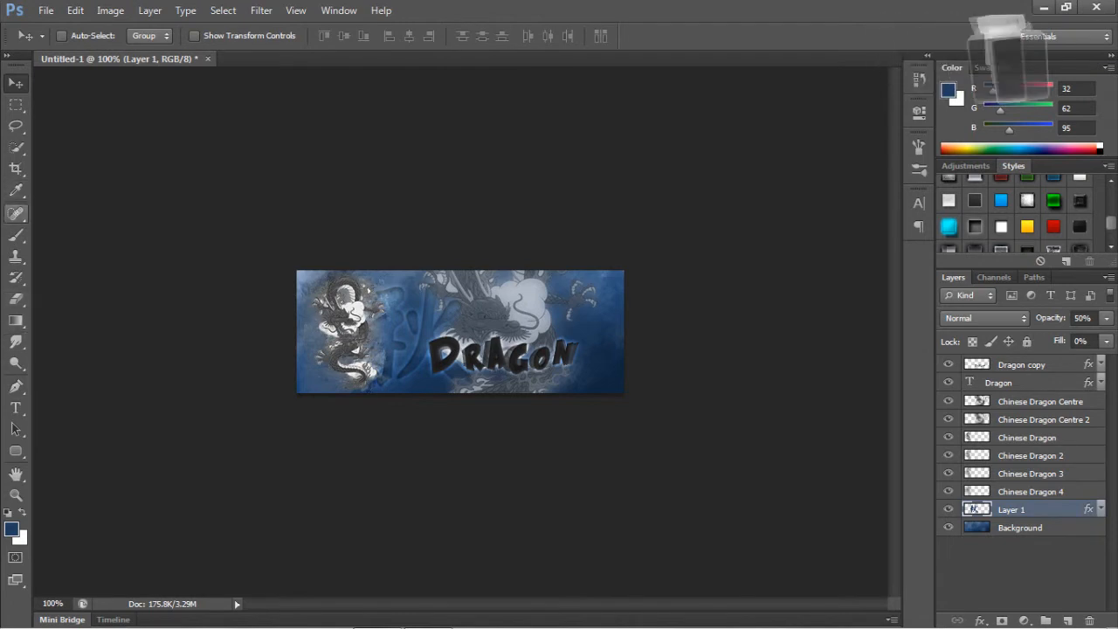
# Stamp the 春 brush at 150 px on the 秋 layer at the banner's right end.
pyautogui.press('b')
pyautogui.click(83, 36)
pyautogui.click(83, 35)
pyautogui.click(83, 36)
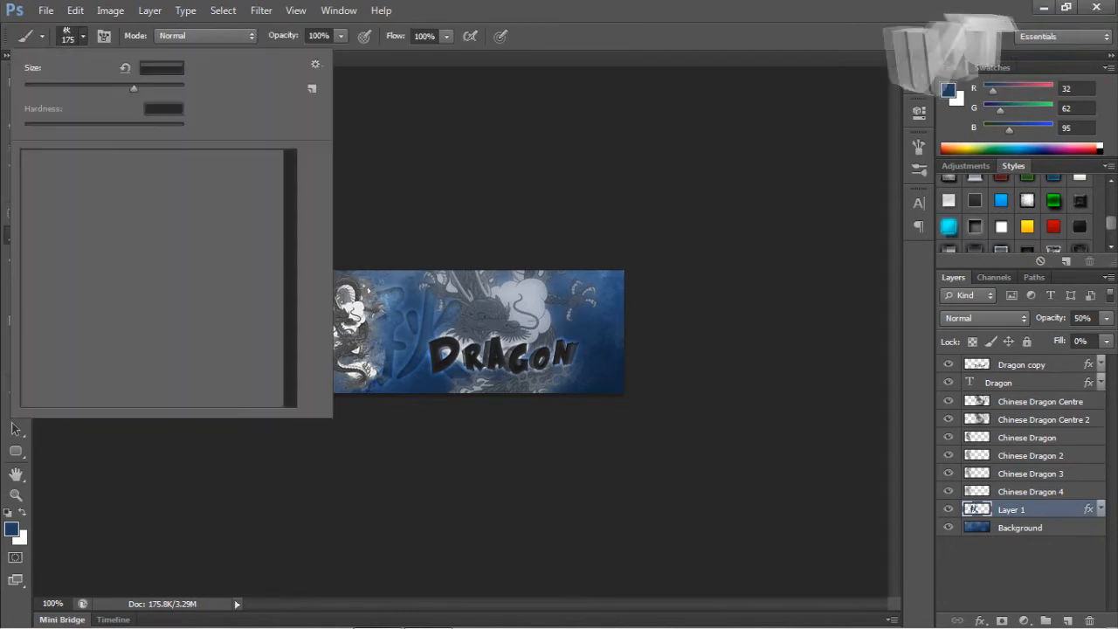
pyautogui.click(218, 367)
pyautogui.click(191, 367)
pyautogui.click(529, 329)
pyautogui.hotkey('ctrl', 'z')
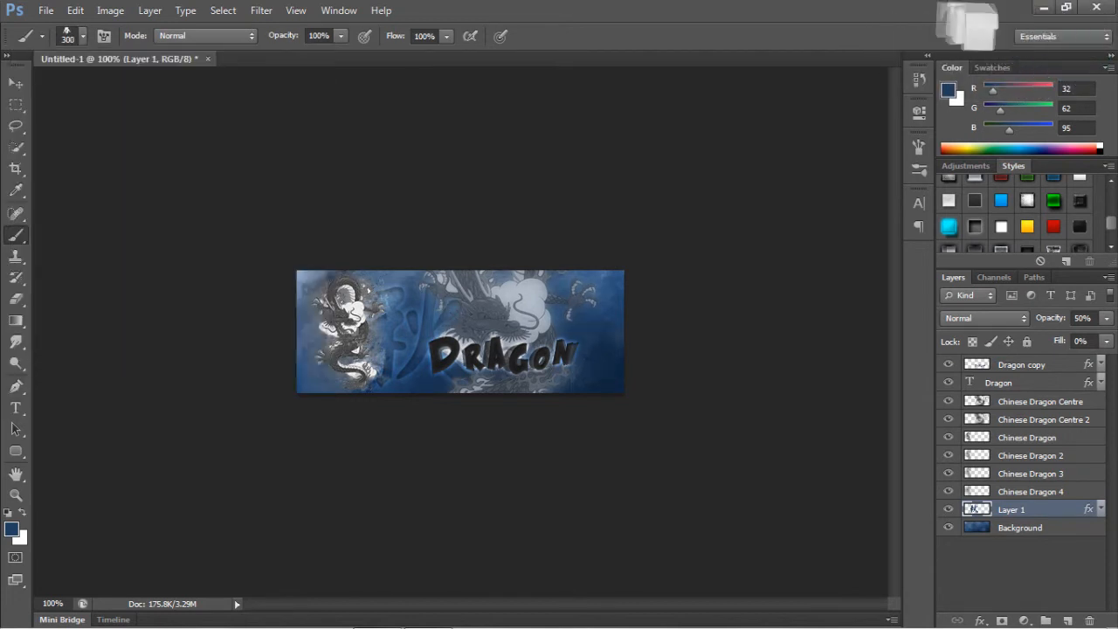
pyautogui.press('[')
pyautogui.press('[')
pyautogui.press('[')
pyautogui.press('[')
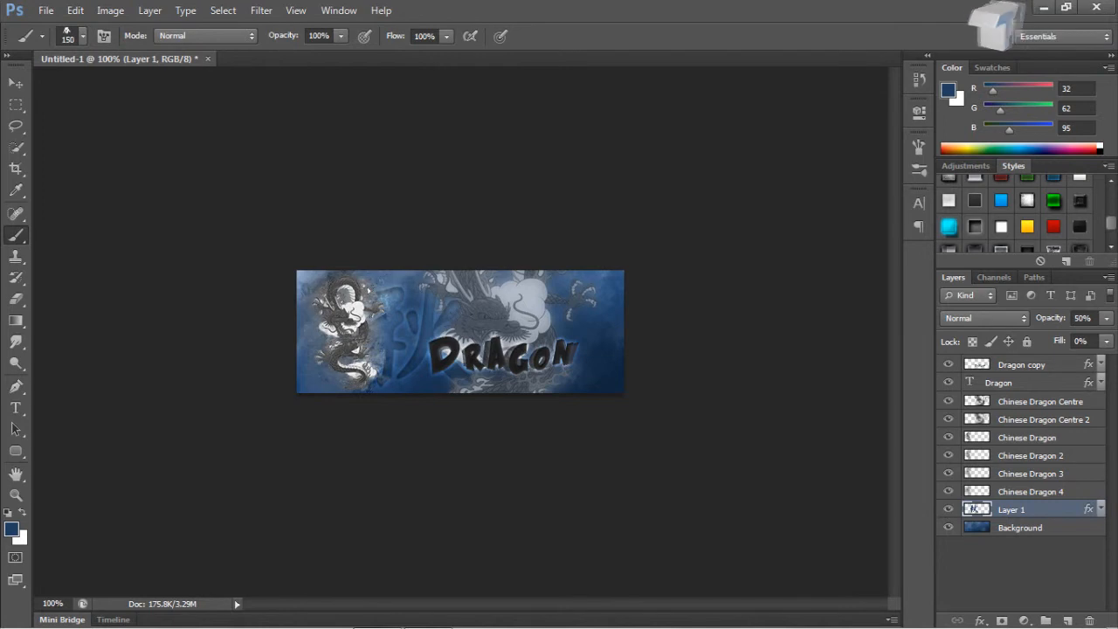
pyautogui.click(594, 319)
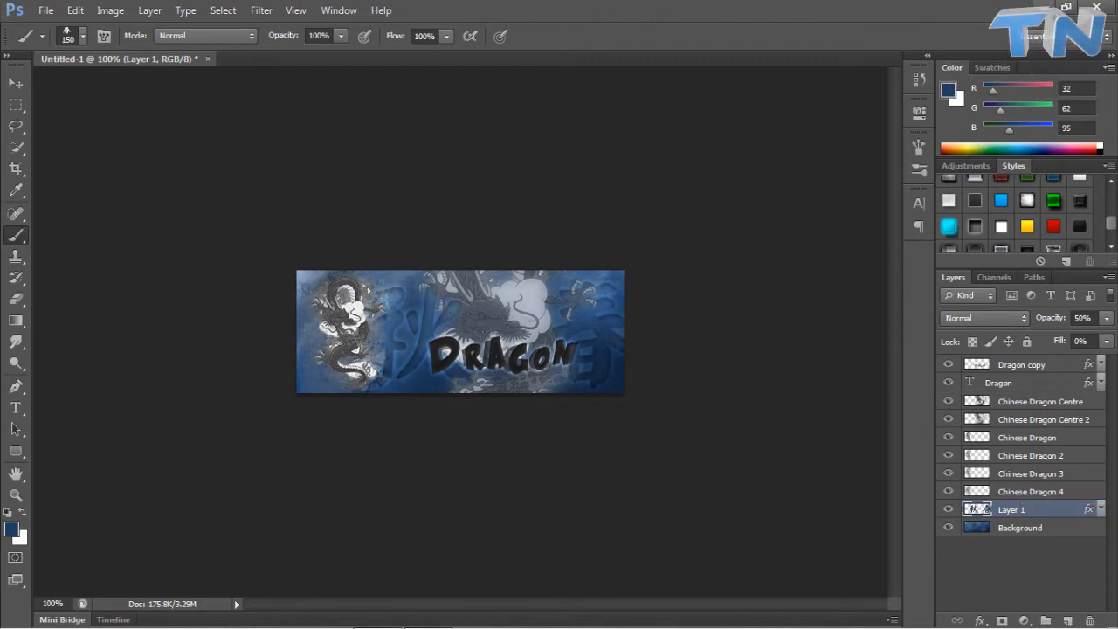
pyautogui.scroll(2, 461, 332)
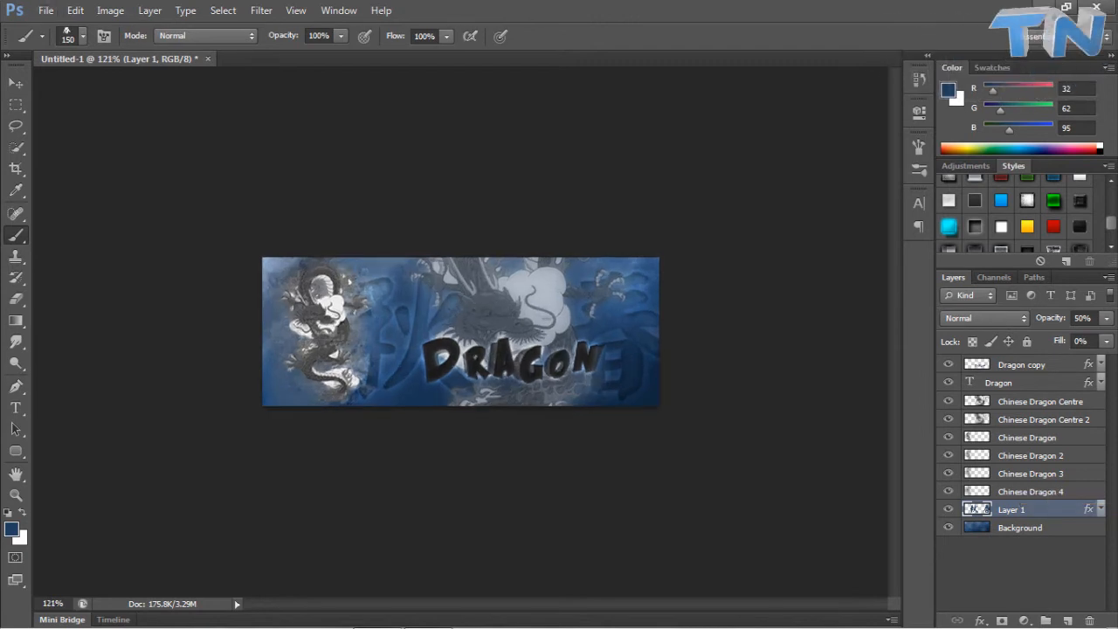
pyautogui.scroll(-2, 460, 332)
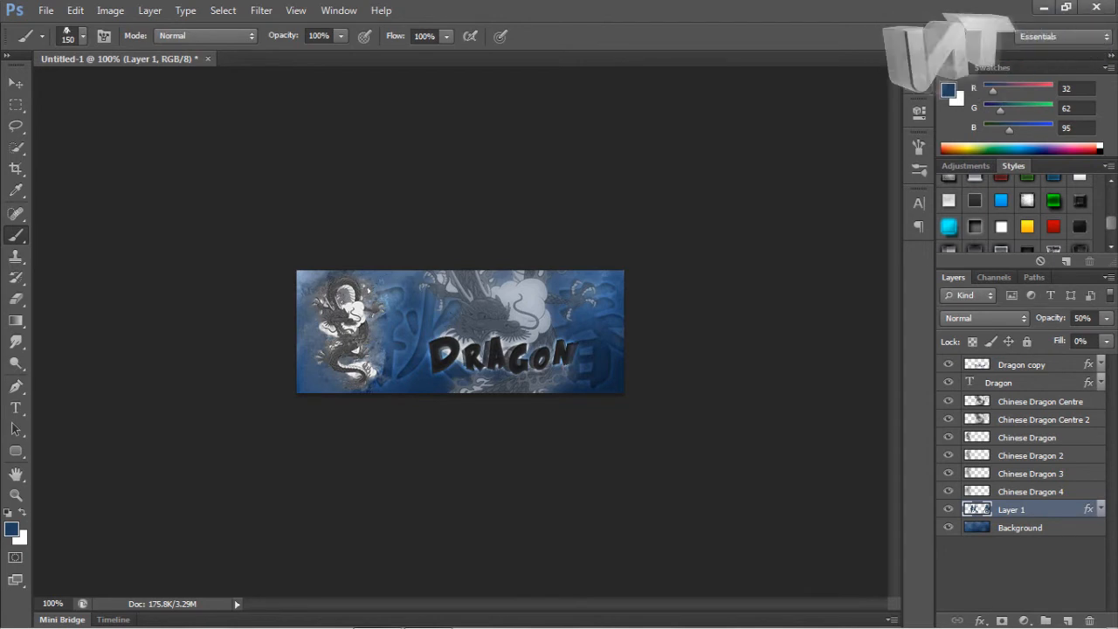
# Add a black Inner Glow with Normal blend mode to the Background layer.
pyautogui.doubleClick(1061, 527)
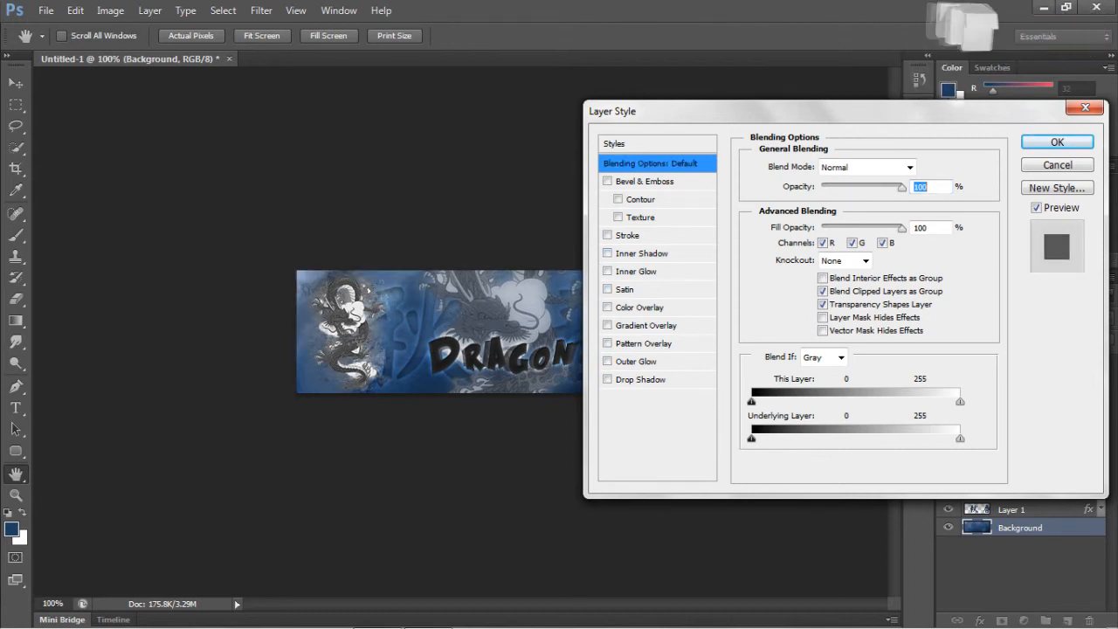
pyautogui.click(636, 272)
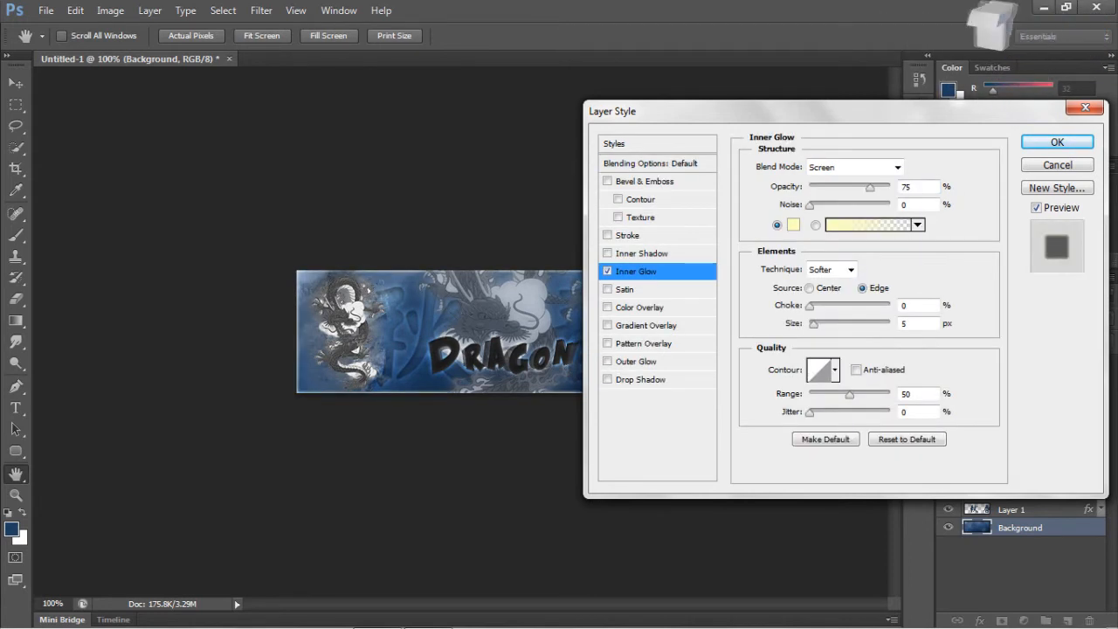
pyautogui.click(793, 225)
pyautogui.click(531, 363)
pyautogui.click(918, 144)
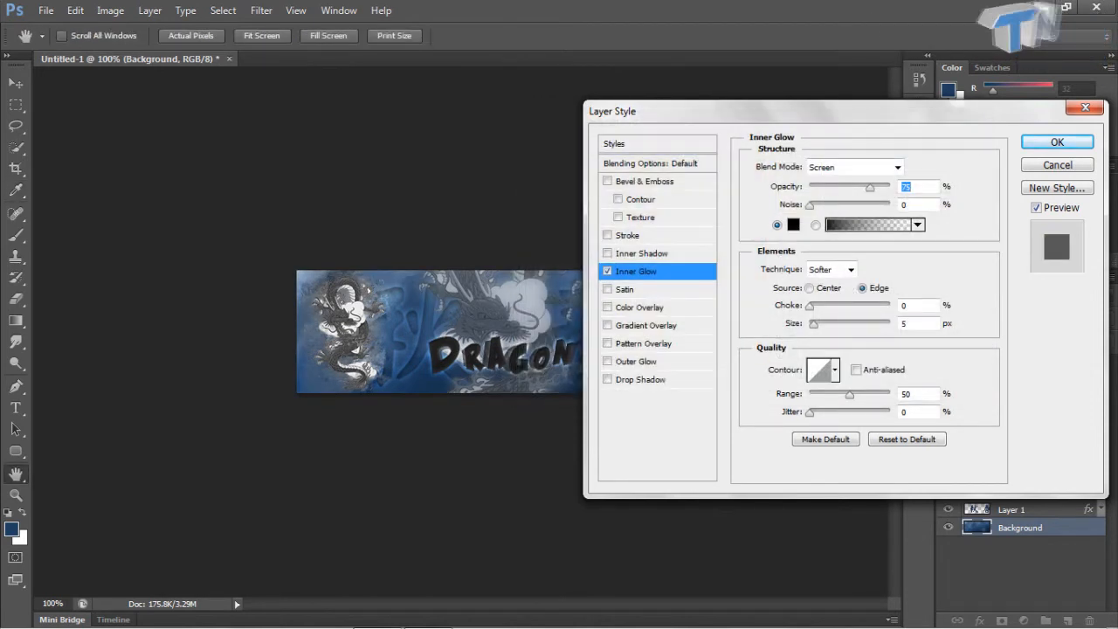
pyautogui.click(860, 166)
pyautogui.click(839, 183)
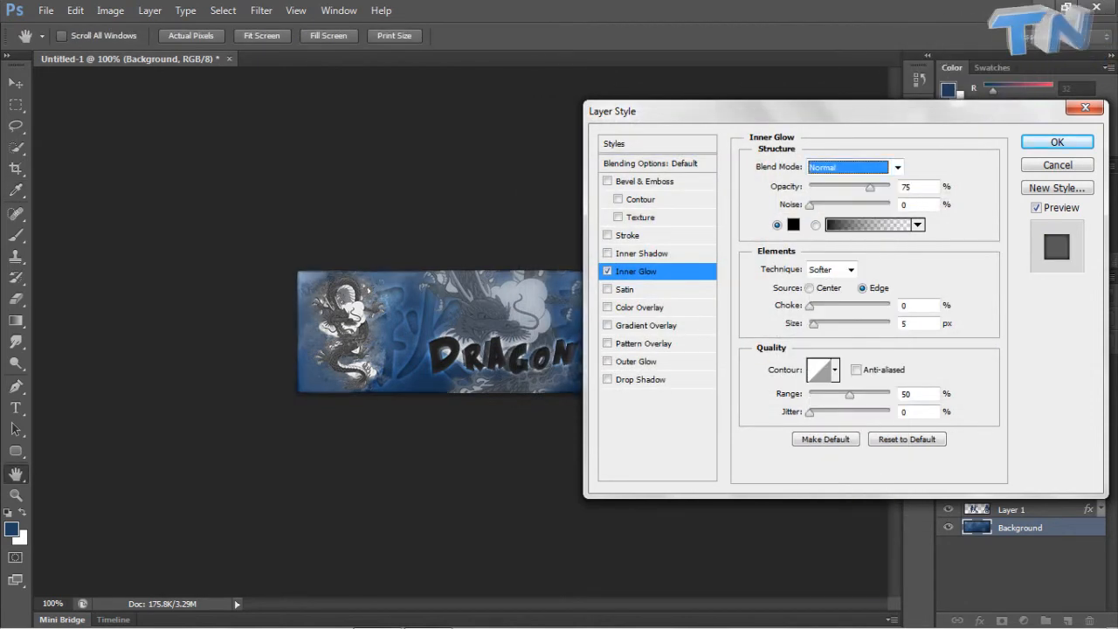
# Set the Background's Inner Glow to 70% opacity and 10 px size, apply it and collapse the layer's effects list.
pyautogui.moveTo(870, 188); pyautogui.dragTo(891, 188)
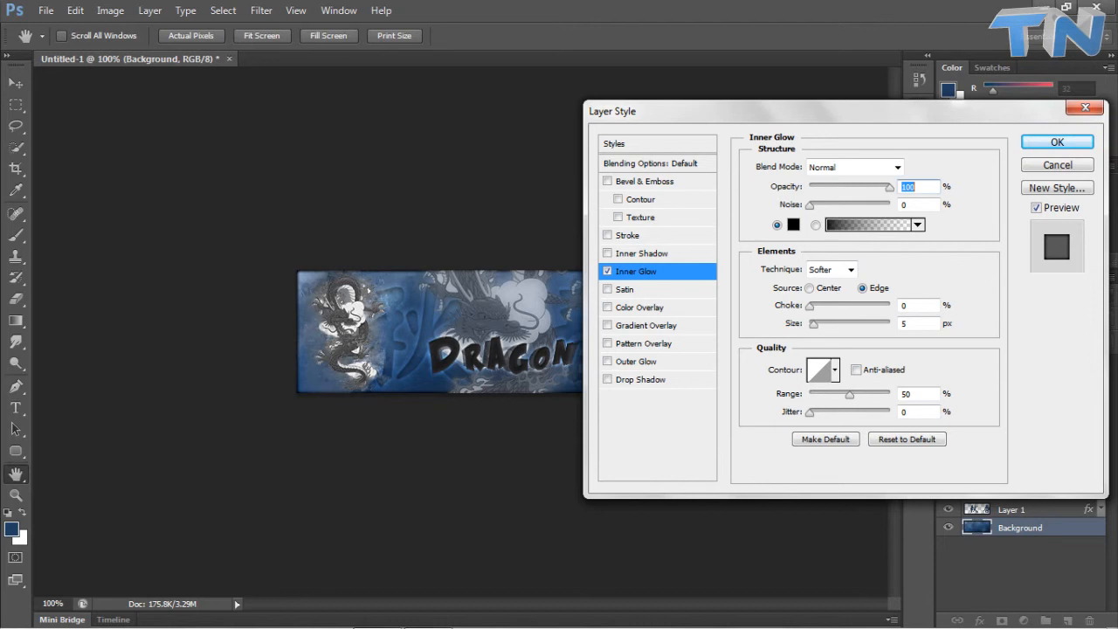
pyautogui.write('70')
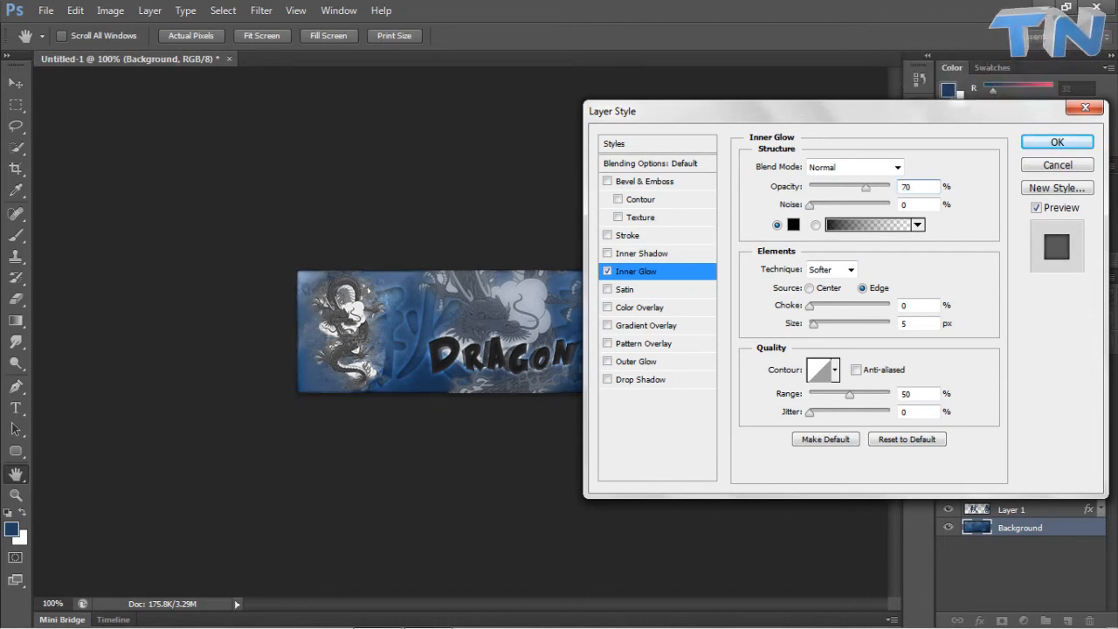
pyautogui.moveTo(913, 323); pyautogui.dragTo(774, 322)
pyautogui.write('10')
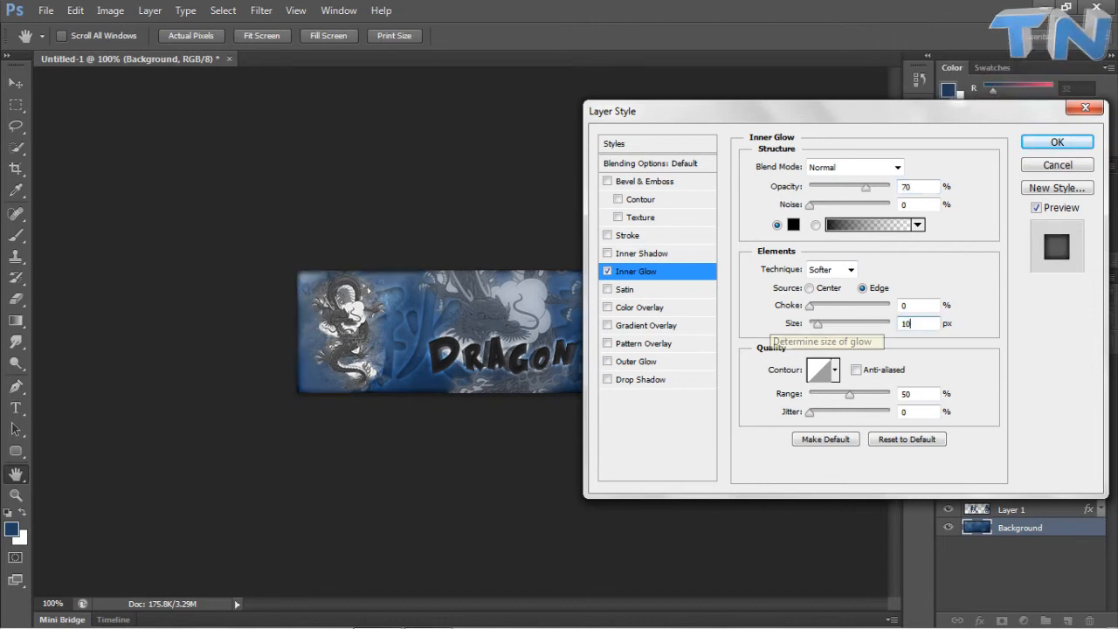
pyautogui.press('Return')
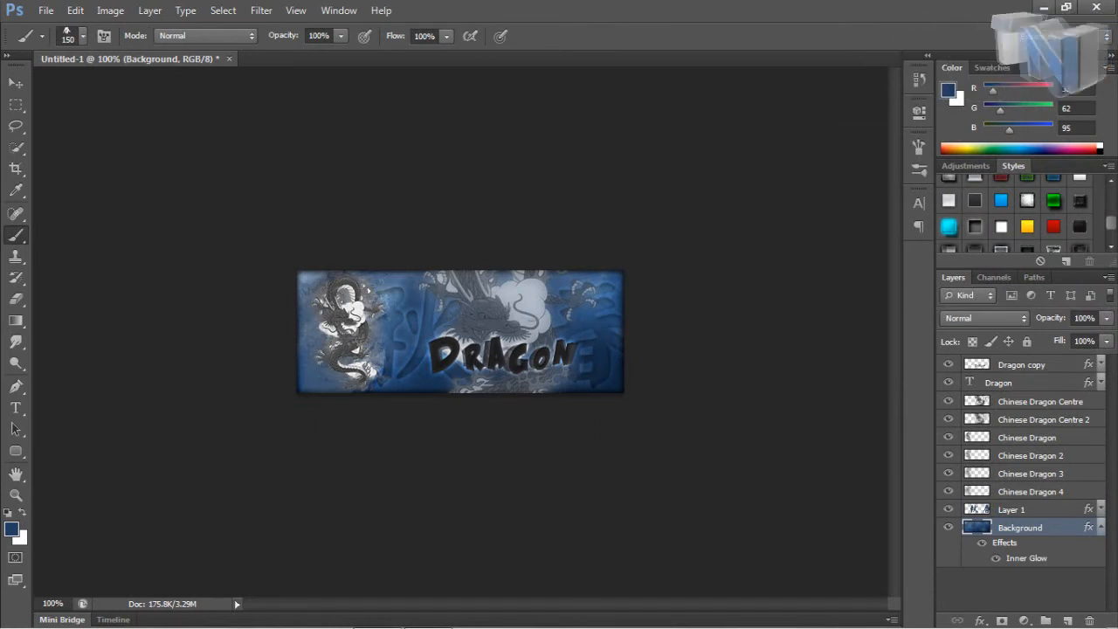
pyautogui.click(1101, 527)
# Draw a rounded rectangle with a 15 px radius, about 401 × 153 px, over the whole banner above the Background layer.
pyautogui.click(16, 451)
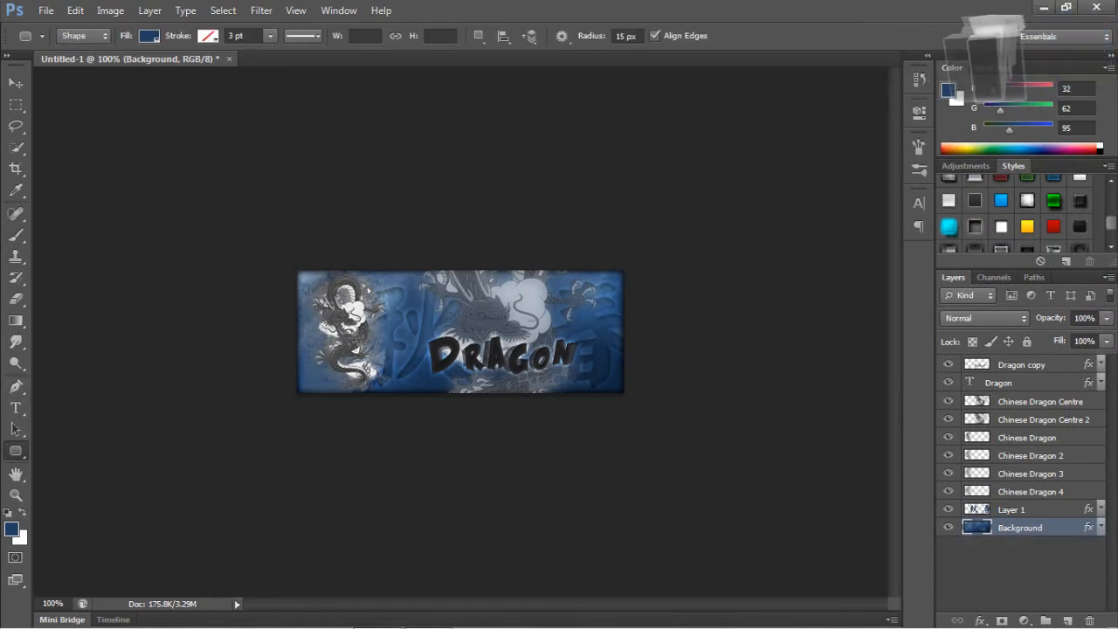
pyautogui.moveTo(295, 268); pyautogui.dragTo(622, 392)
pyautogui.hotkey('ctrl', 't')
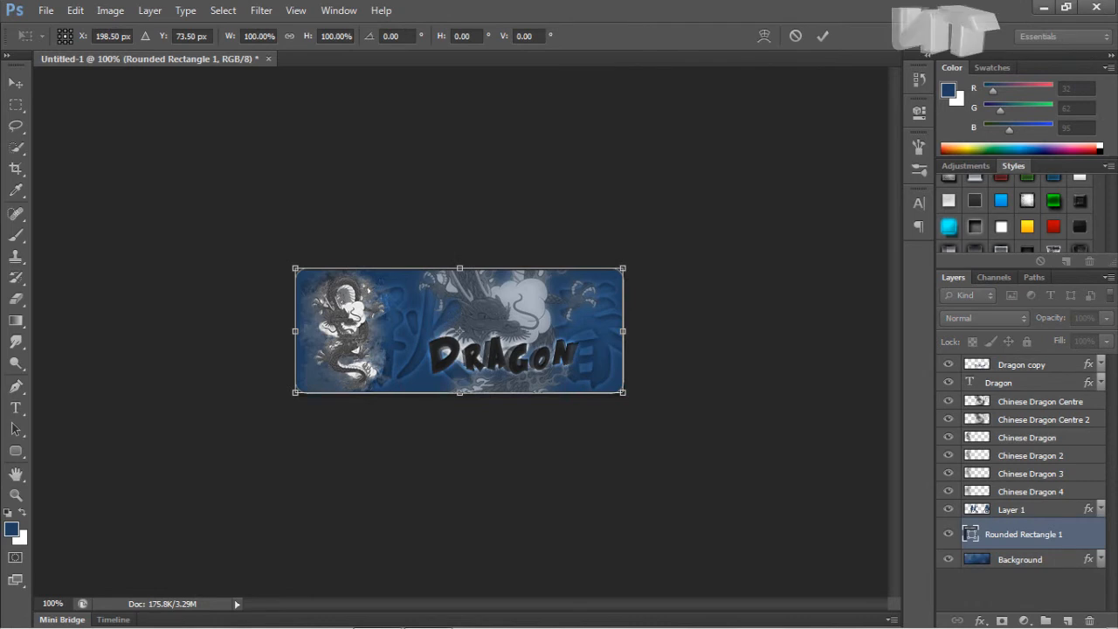
pyautogui.press('Return')
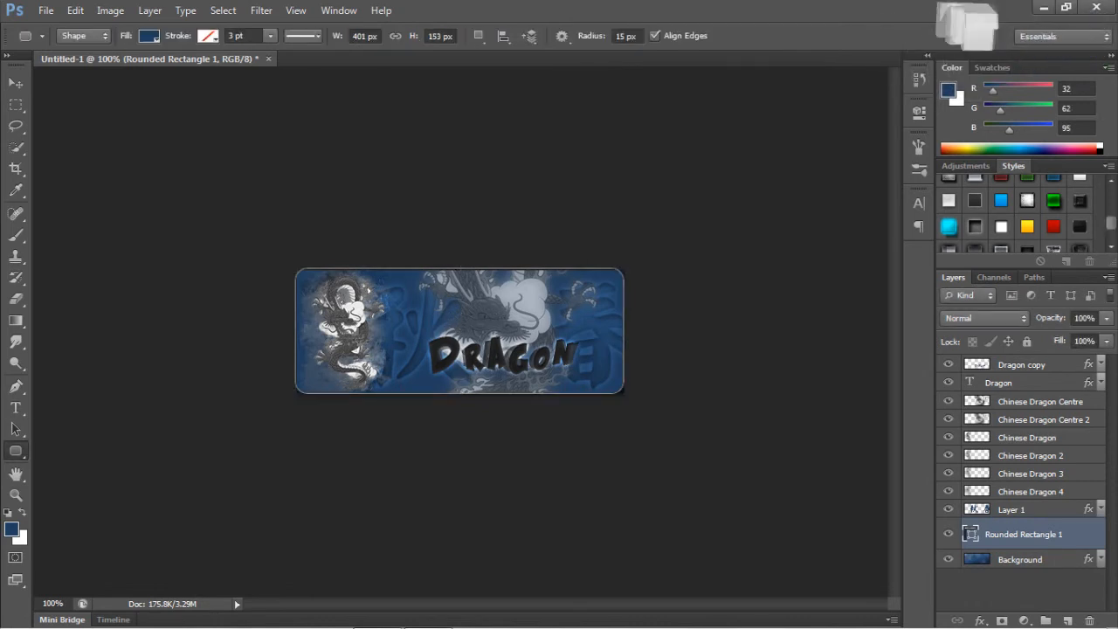
# Resize the rounded rectangle to 400 × 150 px so it fits the banner's edges.
pyautogui.click(623, 392)
pyautogui.press('Escape')
pyautogui.hotkey('ctrl', 't')
pyautogui.moveTo(296, 268); pyautogui.dragTo(297, 270)
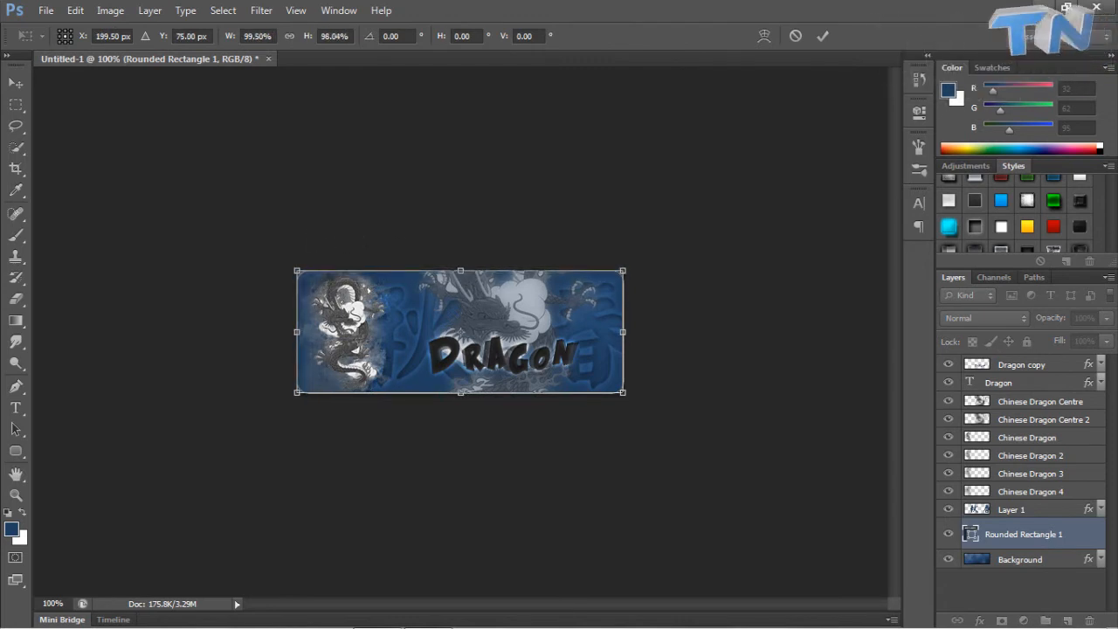
pyautogui.moveTo(622, 332)
pyautogui.mouseDown()
pyautogui.moveTo(610, 332)
pyautogui.moveTo(623, 331)
pyautogui.mouseUp()
pyautogui.moveTo(461, 271); pyautogui.dragTo(461, 273)
pyautogui.press('Return')
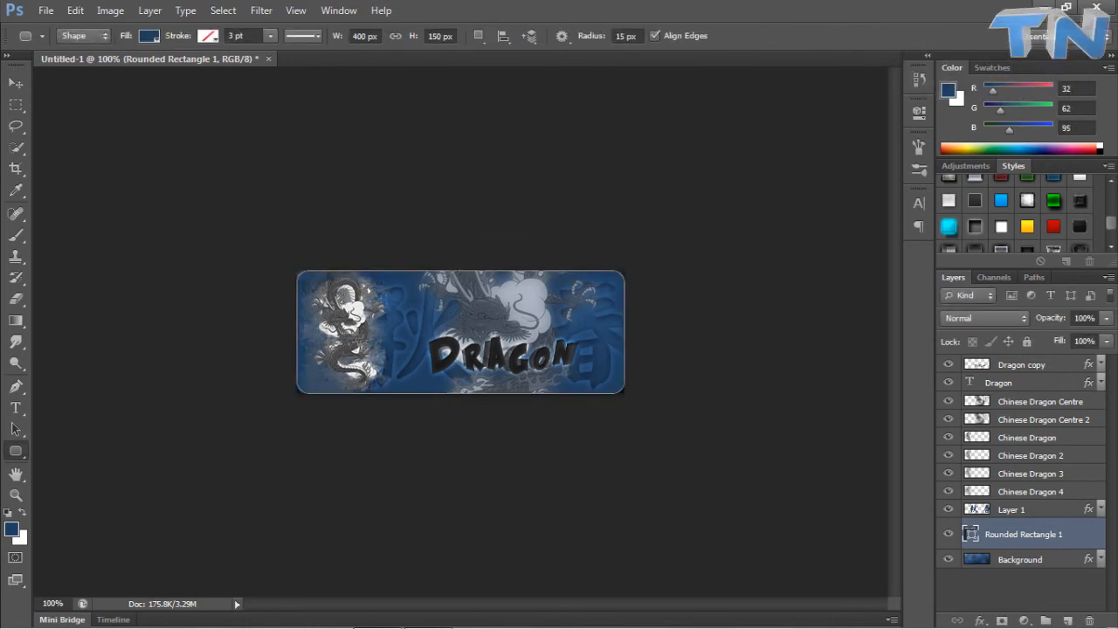
# Delete the Background layer's corners outside the rounded rectangle's outline, and remove the rounded rectangle layer.
pyautogui.click(1012, 509)
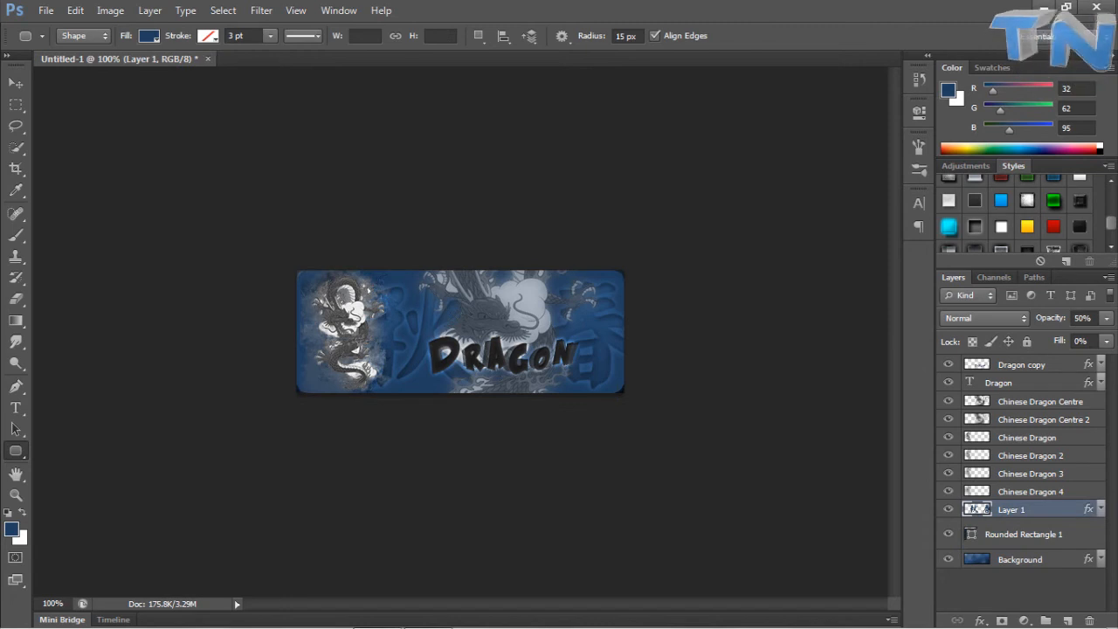
pyautogui.click(1021, 559)
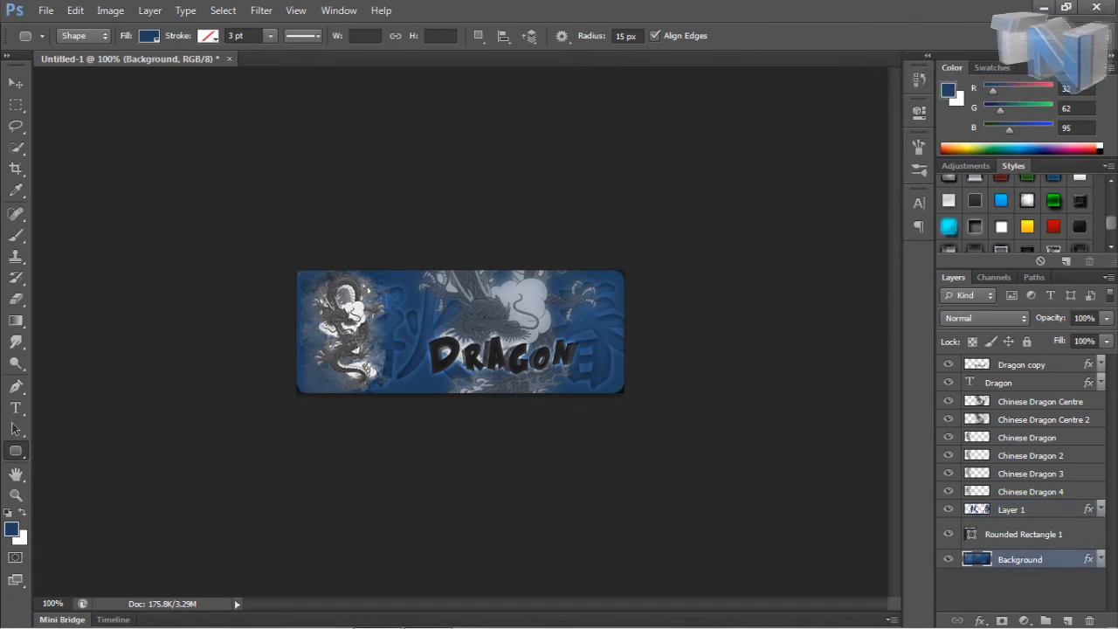
pyautogui.keyDown('ctrl'); pyautogui.click(970, 533); pyautogui.keyUp('ctrl')
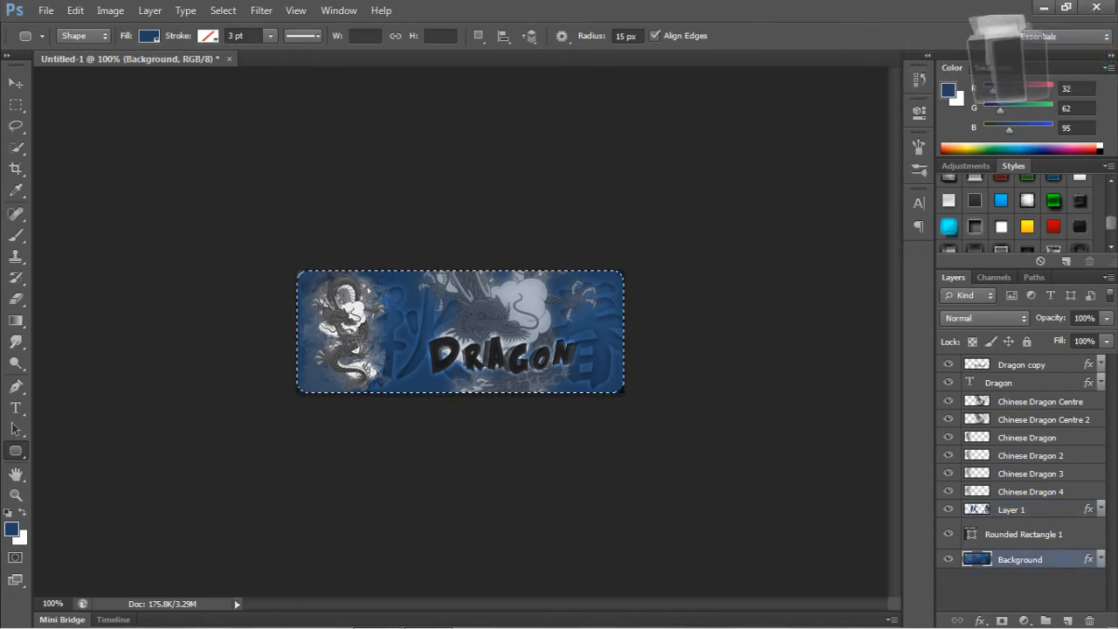
pyautogui.hotkey('ctrl', 'shift', 'i')
pyautogui.press('Delete')
pyautogui.click(1024, 533)
pyautogui.press('Delete')
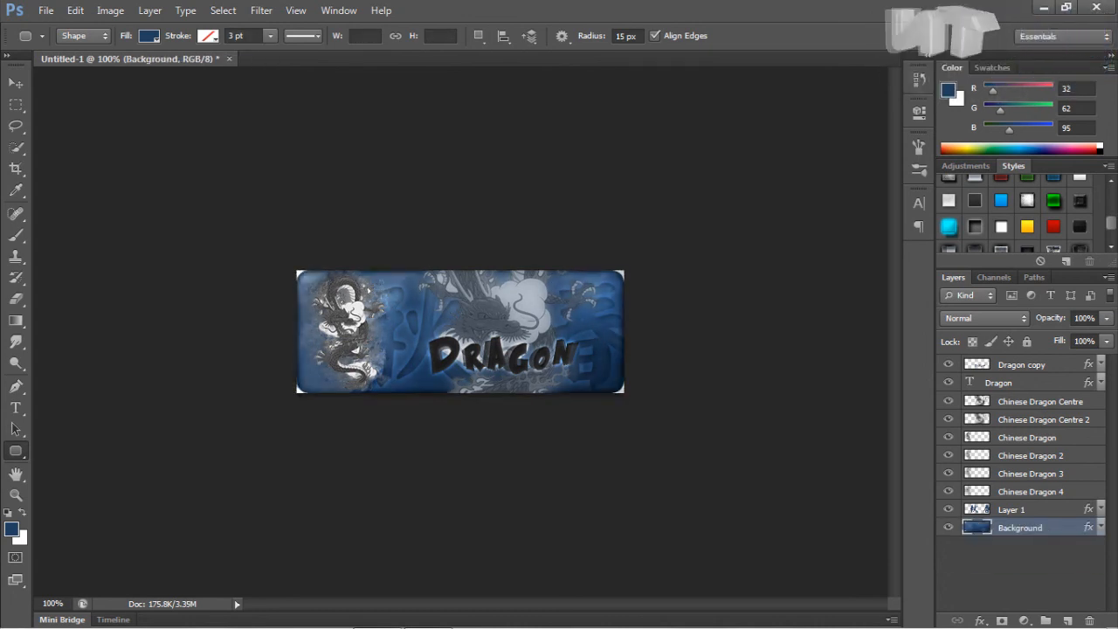